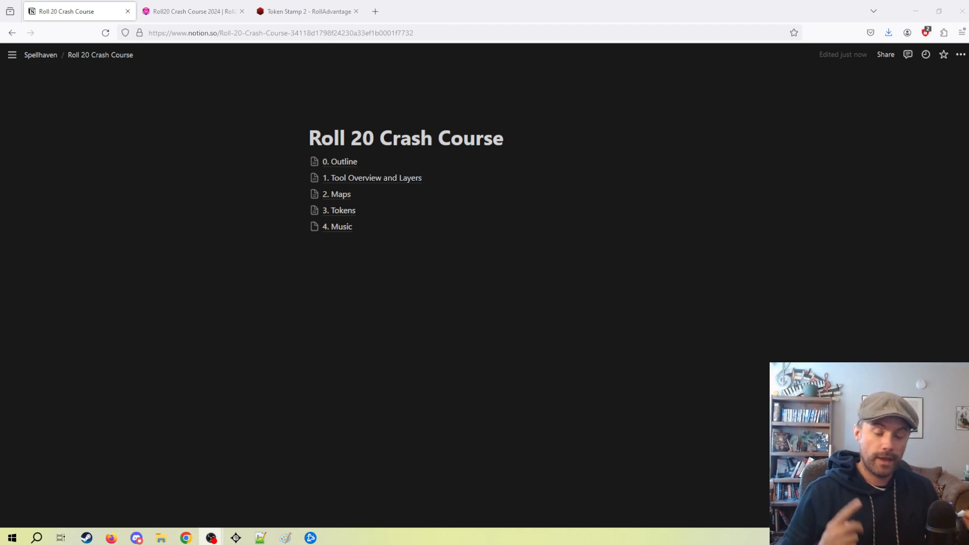
Open the "3. Tokens" notes page and switch to the Roll20 game.
{"action": "mouse_move", "coordinate": [396, 226]}
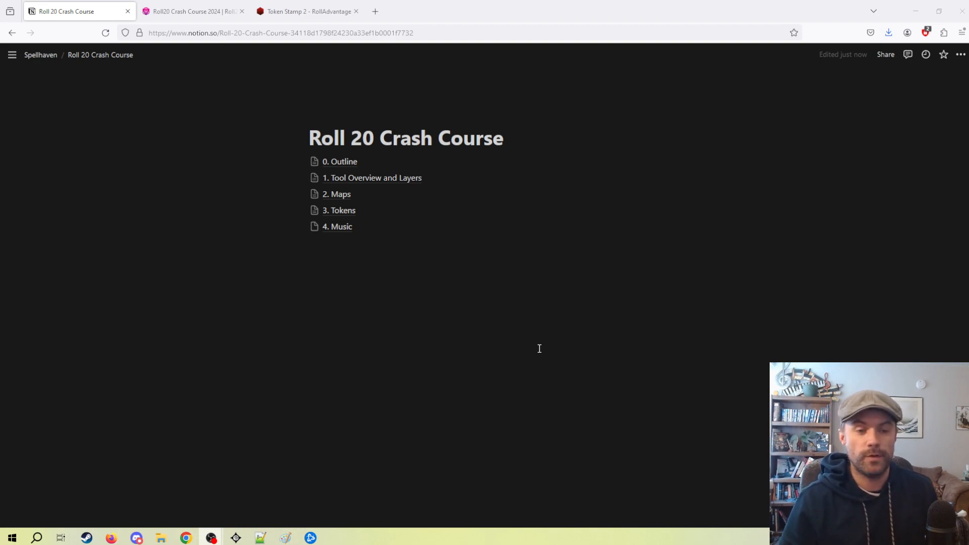
{"action": "left_click", "coordinate": [339, 209]}
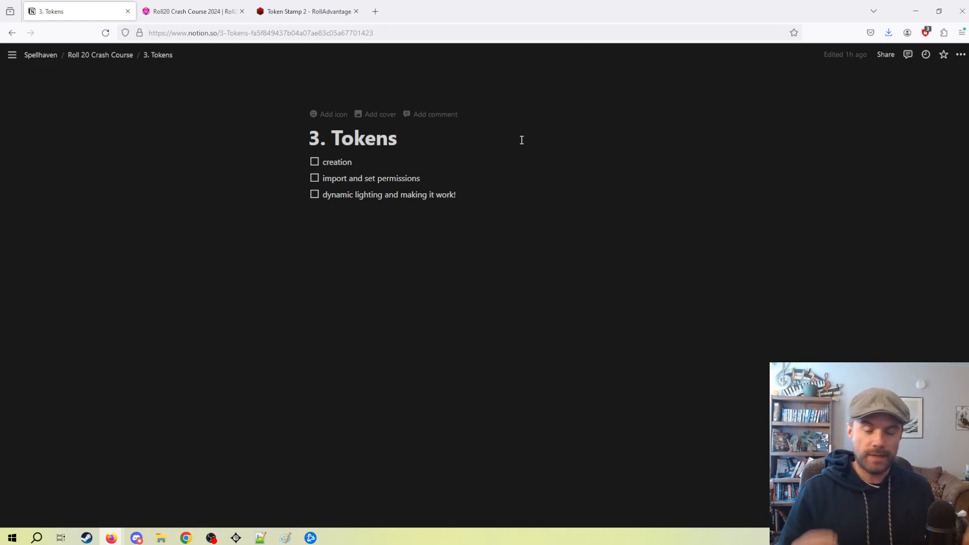
{"action": "left_click", "coordinate": [195, 12]}
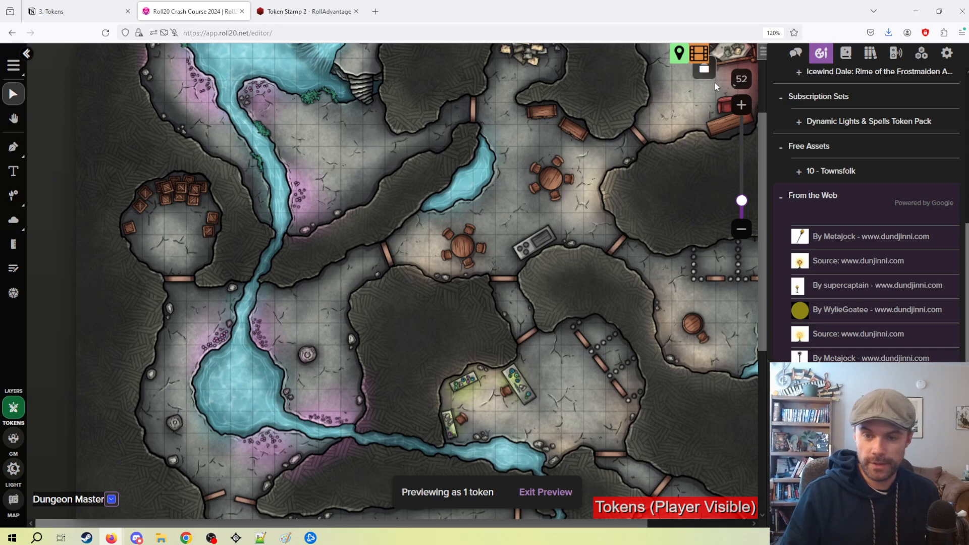
Check the list of pages and look over the cave map on the dynamic lighting page.
{"action": "left_click", "coordinate": [706, 70]}
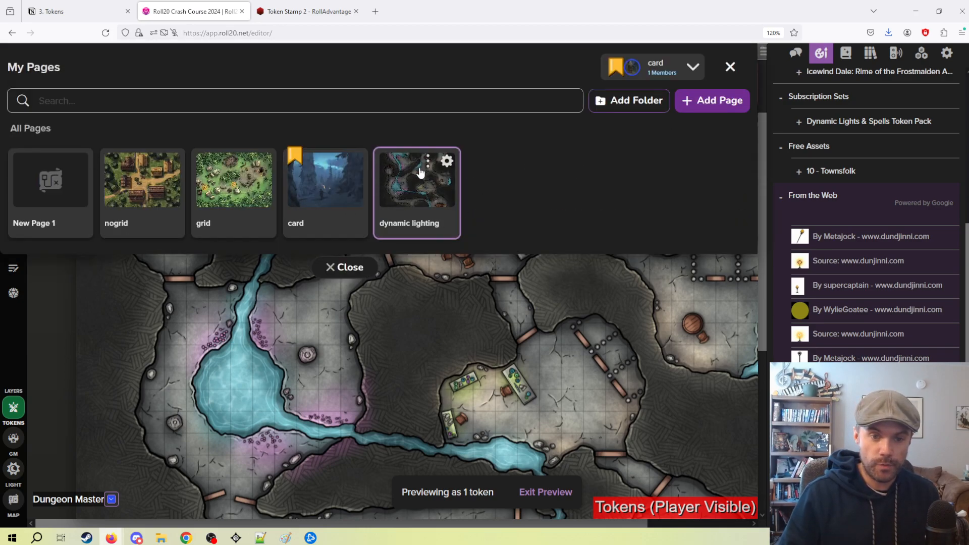
{"action": "left_click", "coordinate": [730, 66]}
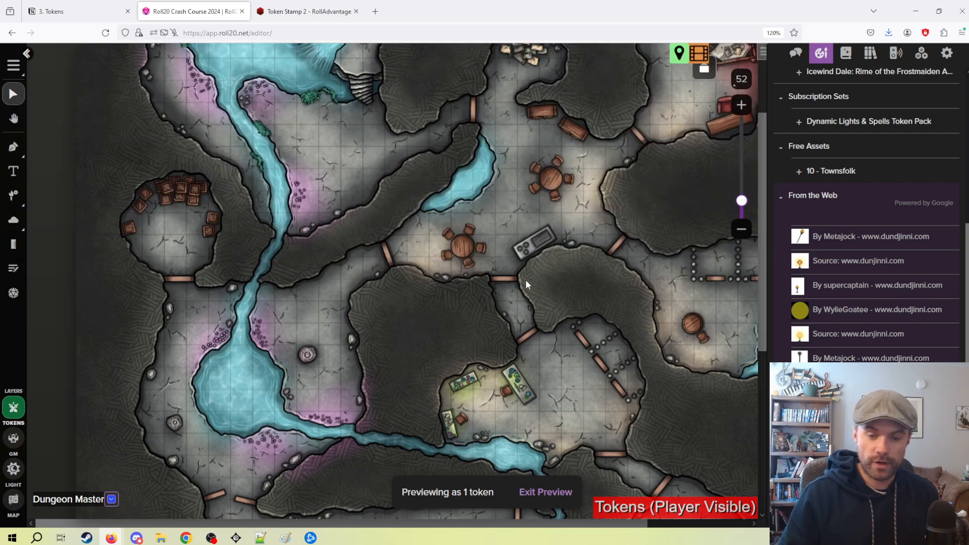
{"action": "left_click_drag", "start_coordinate": [555, 234], "coordinate": [458, 285]}
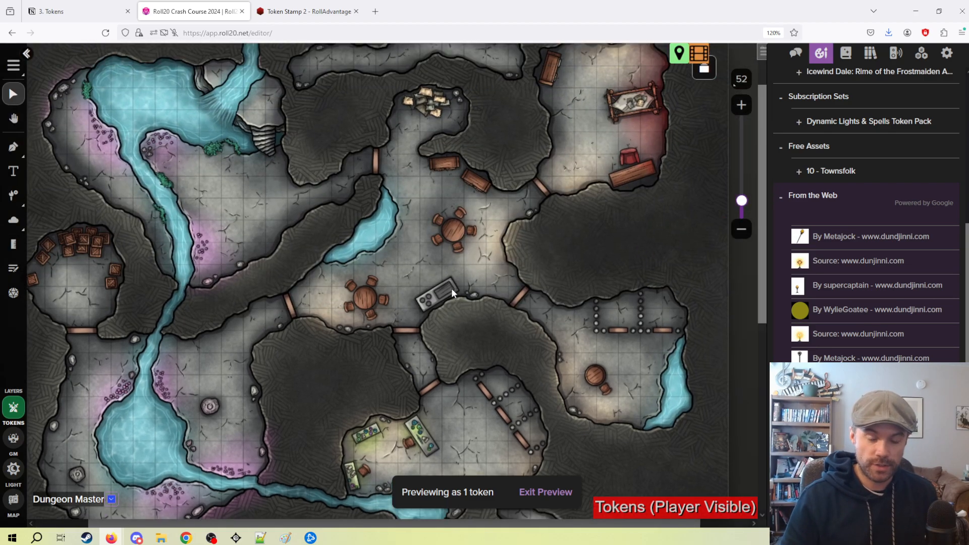
{"action": "scroll", "coordinate": [448, 246], "scroll_direction": "down", "scroll_amount": 3}
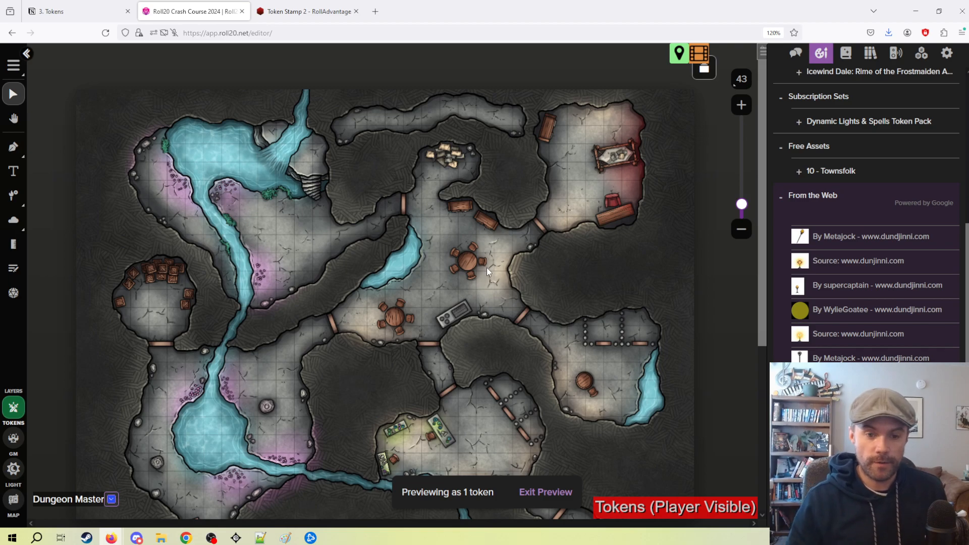
{"action": "scroll", "coordinate": [485, 268], "scroll_direction": "up", "scroll_amount": 5}
{"action": "left_click_drag", "start_coordinate": [467, 217], "coordinate": [563, 291]}
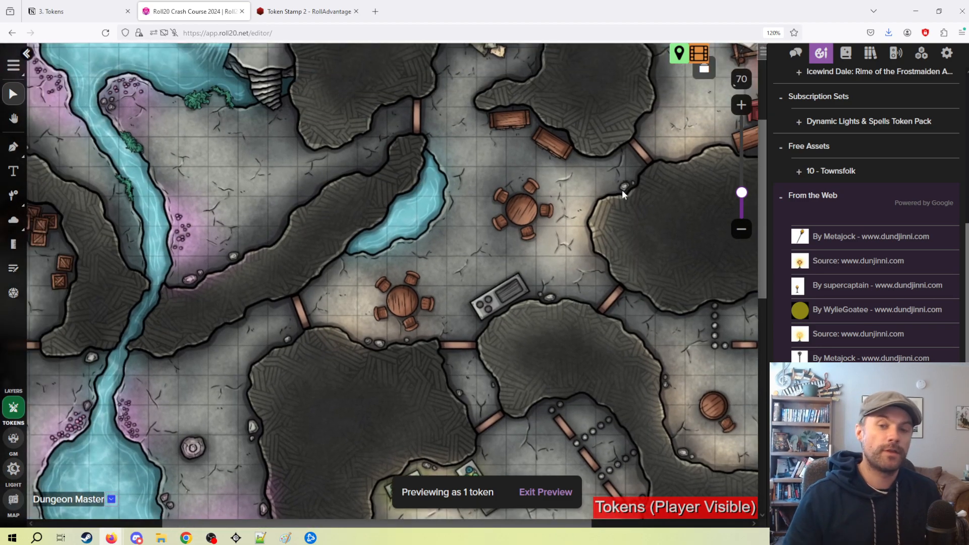
{"action": "left_click", "coordinate": [716, 76]}
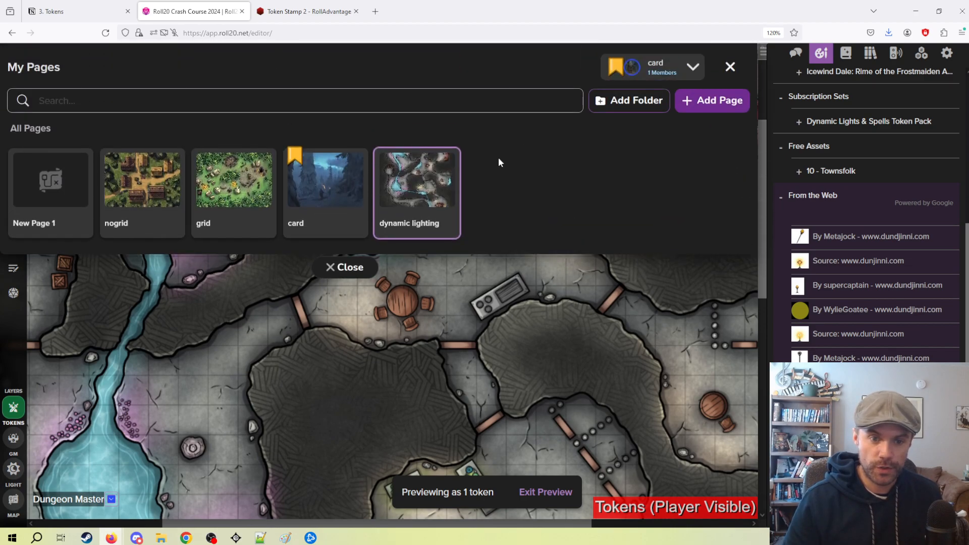
{"action": "left_click", "coordinate": [444, 161]}
{"action": "scroll", "coordinate": [515, 265], "scroll_direction": "down", "scroll_amount": 3}
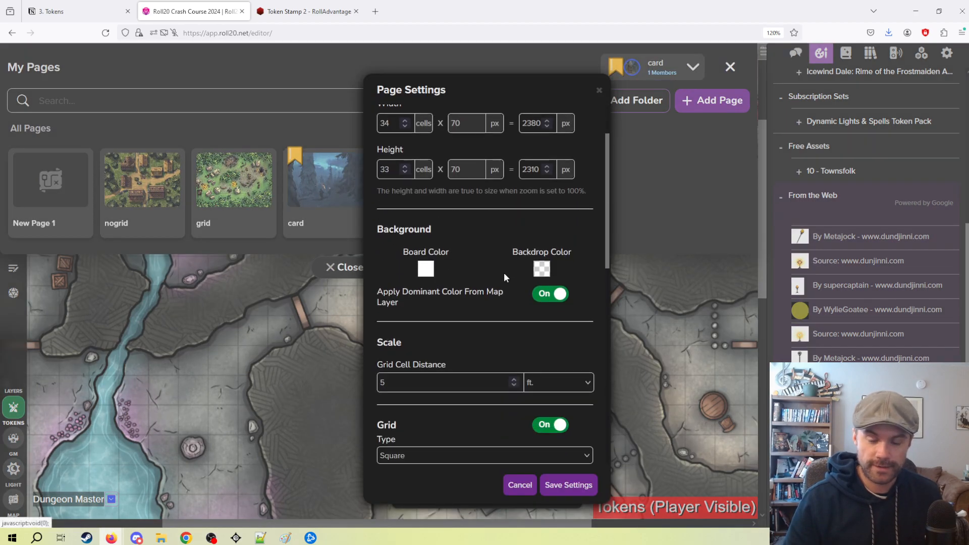
{"action": "left_click", "coordinate": [599, 91]}
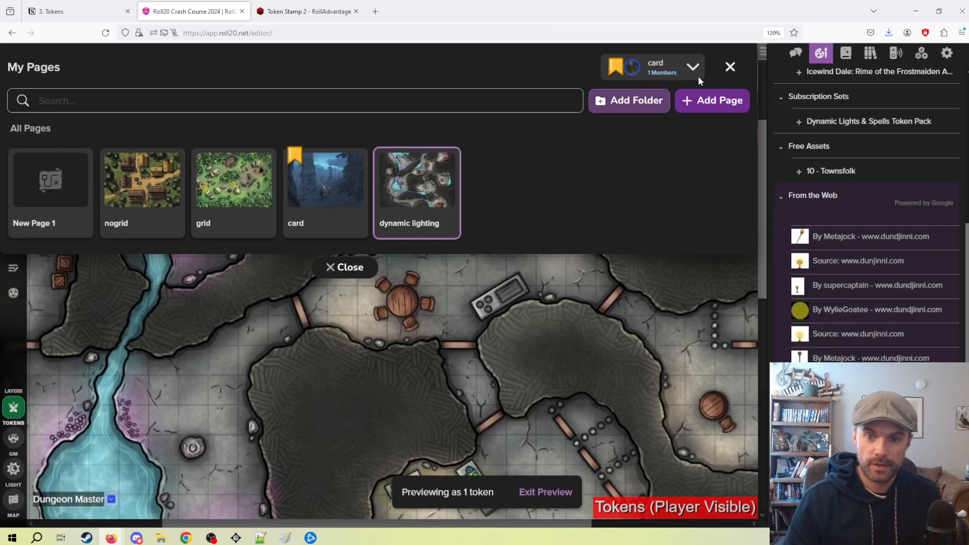
Raise the dynamic lighting page's grid opacity to maximum, pick magenta as the grid color and save the settings.
{"action": "left_click", "coordinate": [446, 161]}
{"action": "scroll", "coordinate": [479, 289], "scroll_direction": "down", "scroll_amount": 10}
{"action": "left_click_drag", "start_coordinate": [379, 400], "coordinate": [439, 400]}
{"action": "left_click", "coordinate": [383, 367]}
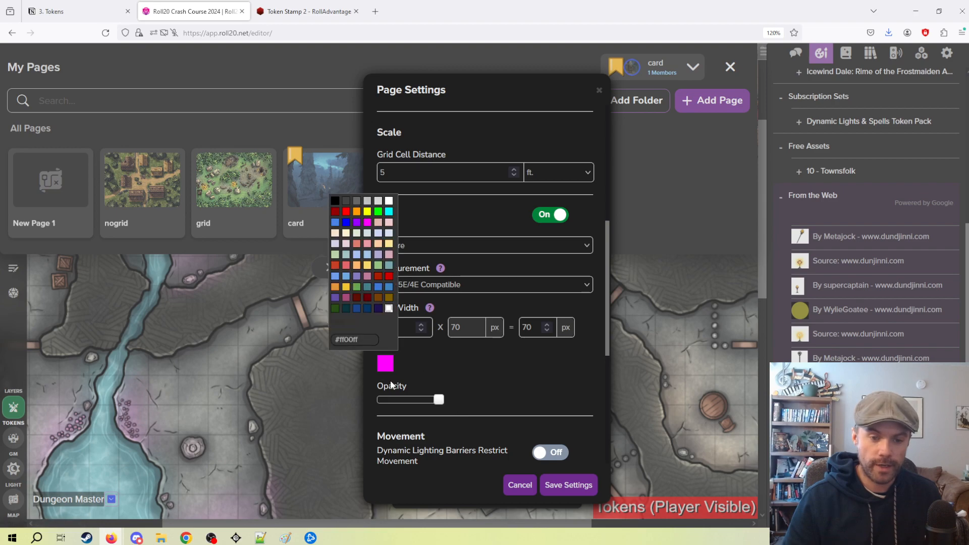
{"action": "left_click", "coordinate": [370, 225]}
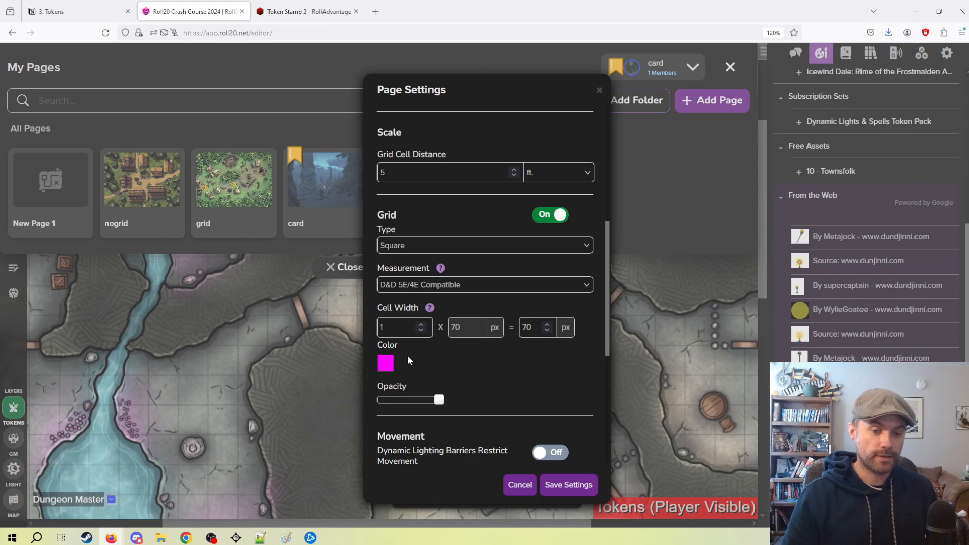
{"action": "left_click", "coordinate": [579, 486]}
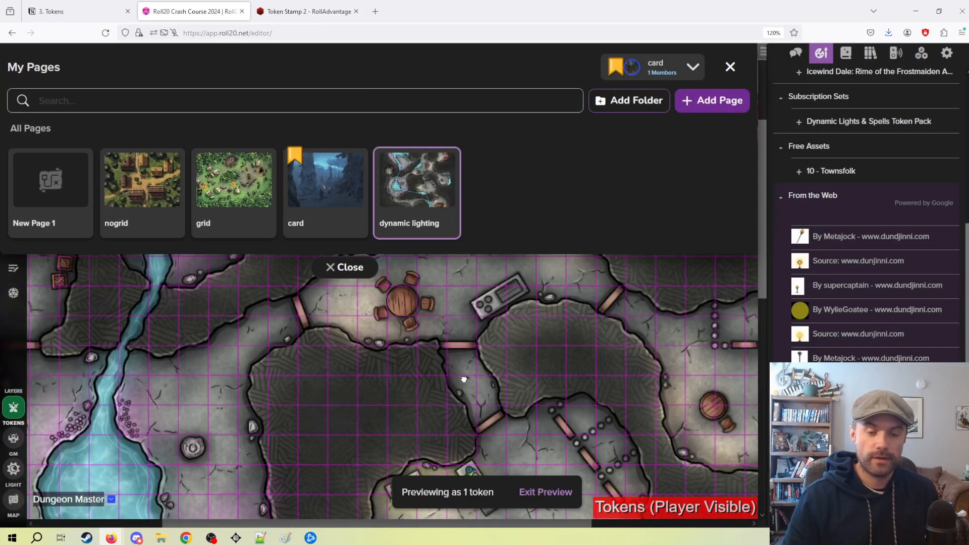
Examine how the magenta grid lines up with the squares drawn on the cave map.
{"action": "left_click_drag", "start_coordinate": [466, 389], "coordinate": [415, 235]}
{"action": "scroll", "coordinate": [514, 385], "scroll_direction": "up", "scroll_amount": 5}
{"action": "left_click_drag", "start_coordinate": [528, 389], "coordinate": [429, 265]}
{"action": "scroll", "coordinate": [516, 363], "scroll_direction": "up", "scroll_amount": 1}
{"action": "left_click_drag", "start_coordinate": [524, 365], "coordinate": [506, 503]}
{"action": "right_click", "coordinate": [505, 505]}
{"action": "left_click_drag", "start_coordinate": [435, 343], "coordinate": [487, 307]}
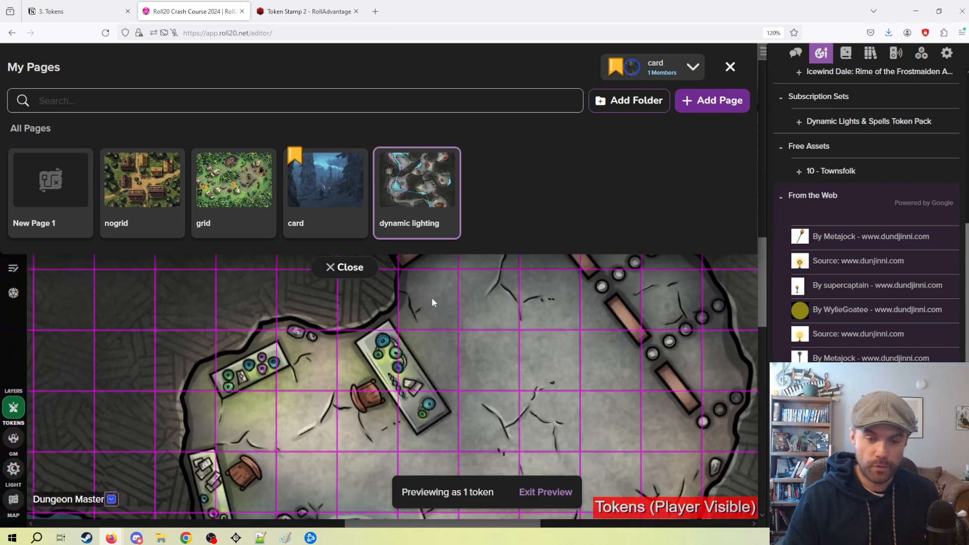
{"action": "mouse_move", "coordinate": [445, 167]}
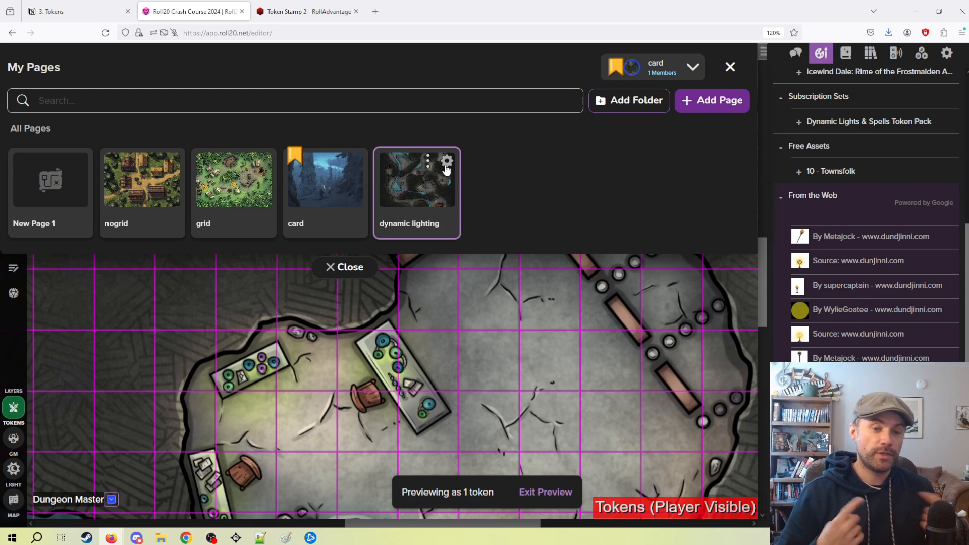
Lower the dynamic lighting page's grid opacity to its minimum, save the settings and close the page list.
{"action": "left_click", "coordinate": [446, 163]}
{"action": "scroll", "coordinate": [480, 350], "scroll_direction": "down", "scroll_amount": 1}
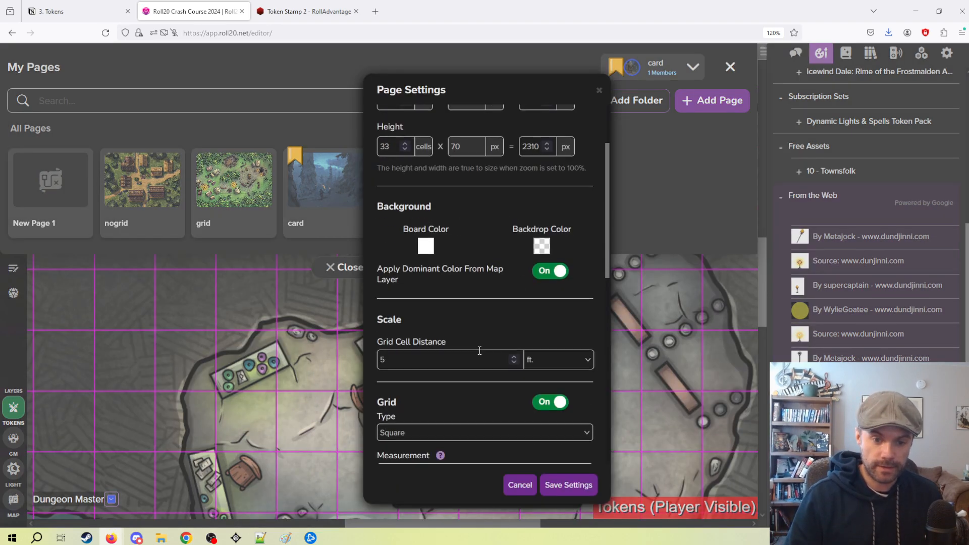
{"action": "scroll", "coordinate": [479, 350], "scroll_direction": "down", "scroll_amount": 5}
{"action": "left_click_drag", "start_coordinate": [439, 259], "coordinate": [378, 259]}
{"action": "left_click", "coordinate": [568, 485]}
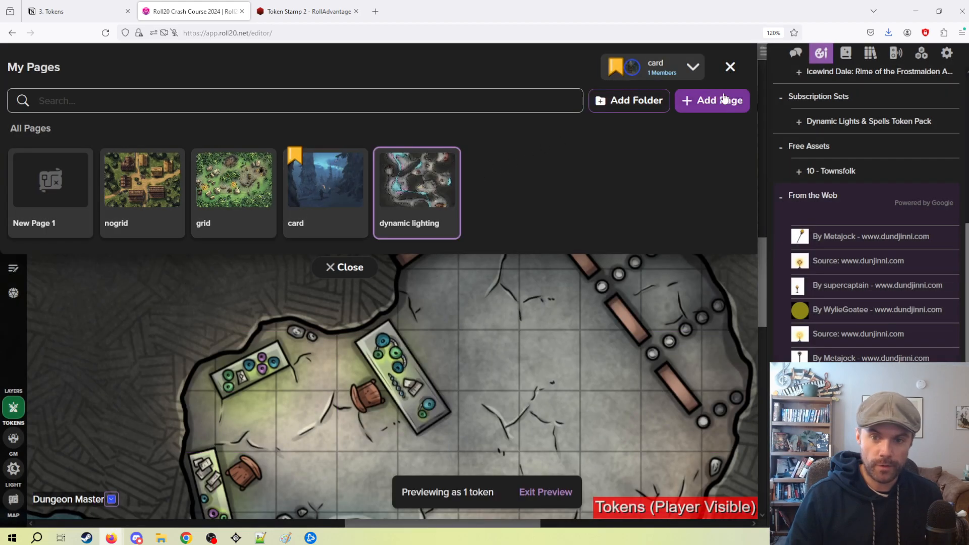
{"action": "left_click", "coordinate": [730, 66]}
{"action": "scroll", "coordinate": [456, 253], "scroll_direction": "down", "scroll_amount": 5}
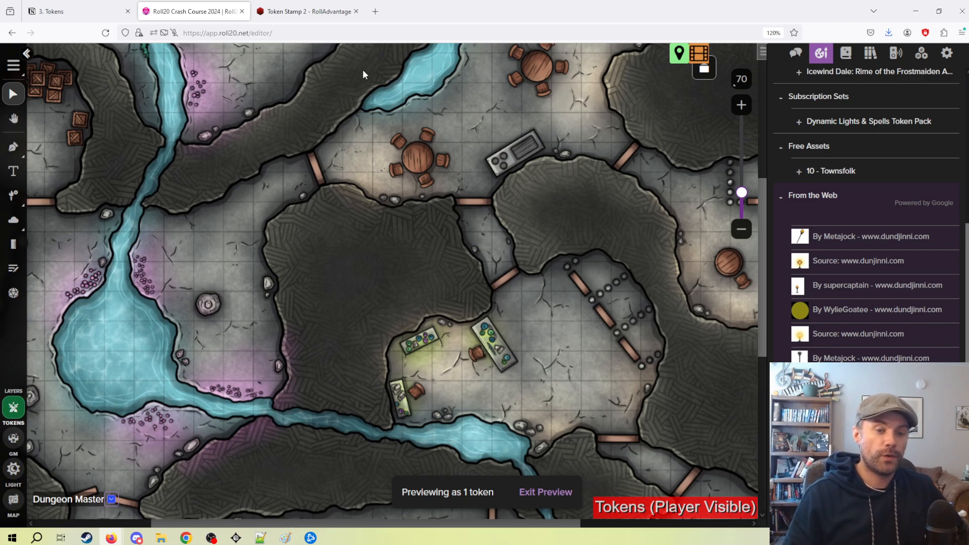
Switch to Token Stamp 2 and load the artwork of the blonde woman in the blue robe.
{"action": "left_click", "coordinate": [306, 11]}
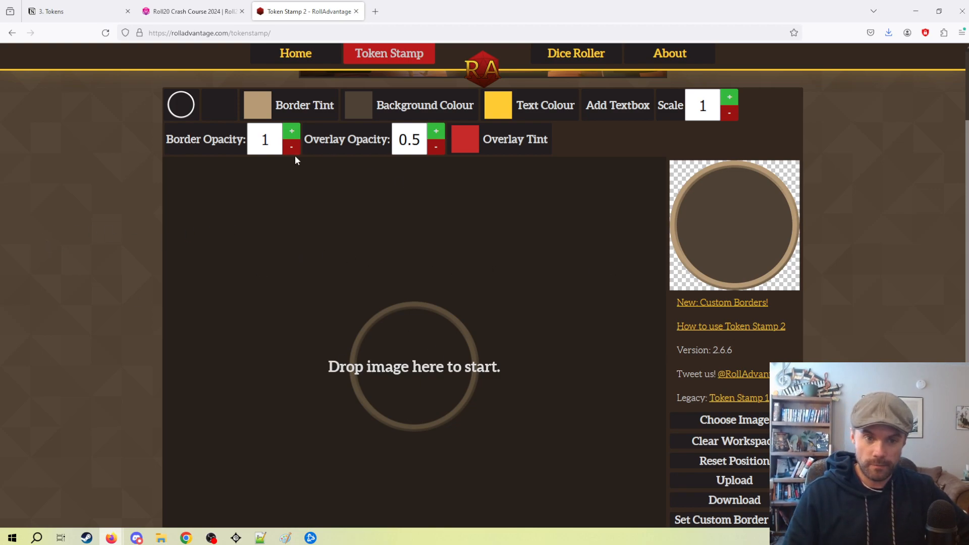
{"action": "right_click", "coordinate": [722, 235]}
{"action": "left_click", "coordinate": [857, 204]}
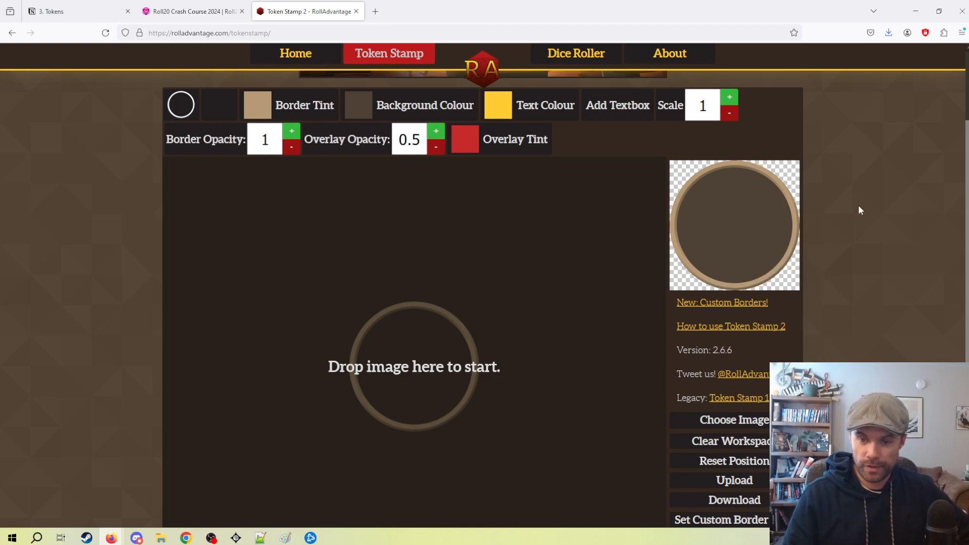
{"action": "mouse_move", "coordinate": [161, 539]}
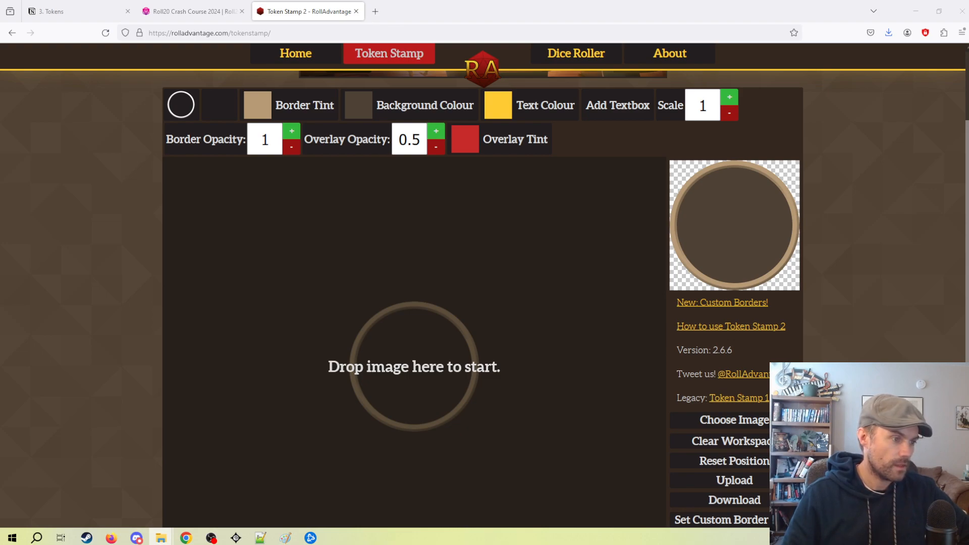
{"action": "left_click_drag", "start_coordinate": [167, 433], "coordinate": [403, 411]}
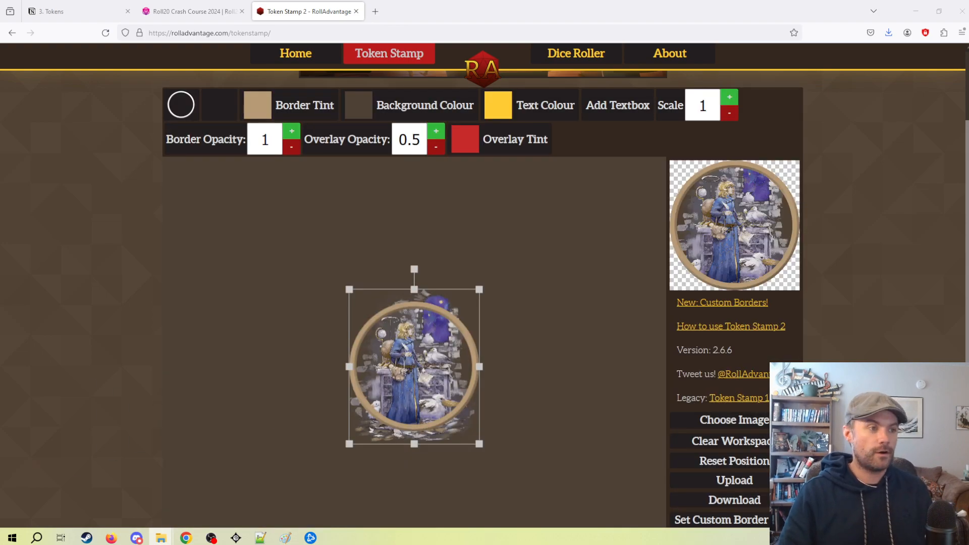
Enlarge the artwork and position the woman's head and upper body inside the token ring.
{"action": "mouse_move", "coordinate": [402, 303]}
{"action": "left_mouse_down"}
{"action": "mouse_move", "coordinate": [438, 363]}
{"action": "mouse_move", "coordinate": [385, 306]}
{"action": "left_mouse_up"}
{"action": "left_click_drag", "start_coordinate": [463, 291], "coordinate": [548, 266]}
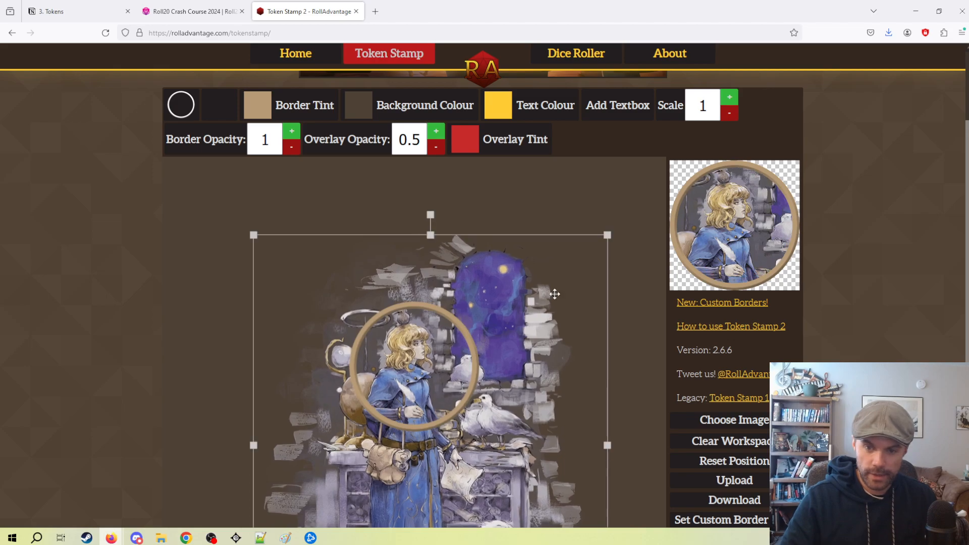
{"action": "left_click_drag", "start_coordinate": [501, 327], "coordinate": [444, 311]}
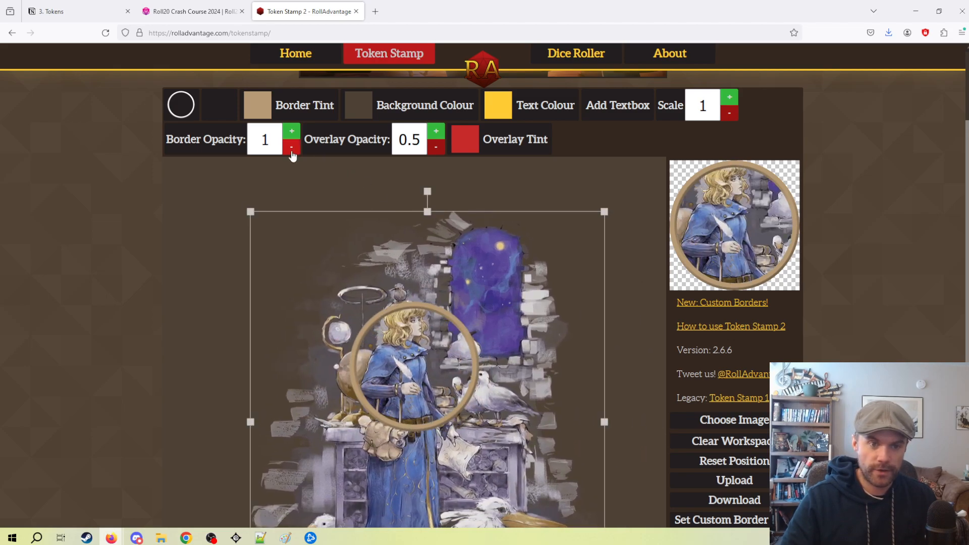
Try blue as the token's background colour while shifting the artwork, and set the background to white.
{"action": "left_click", "coordinate": [355, 105]}
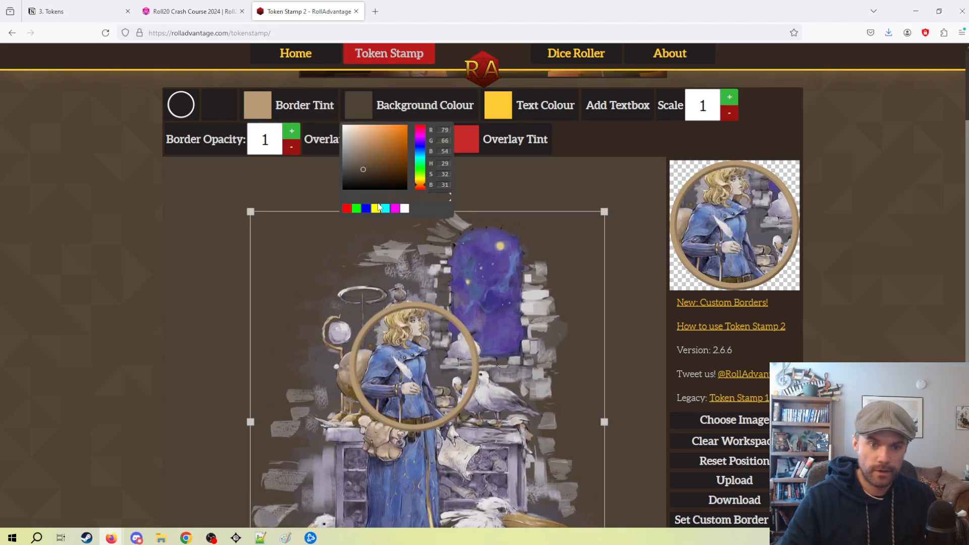
{"action": "left_click", "coordinate": [367, 208]}
{"action": "left_click_drag", "start_coordinate": [472, 295], "coordinate": [480, 346]}
{"action": "left_click", "coordinate": [355, 105]}
{"action": "left_click", "coordinate": [405, 208]}
{"action": "left_click", "coordinate": [601, 279]}
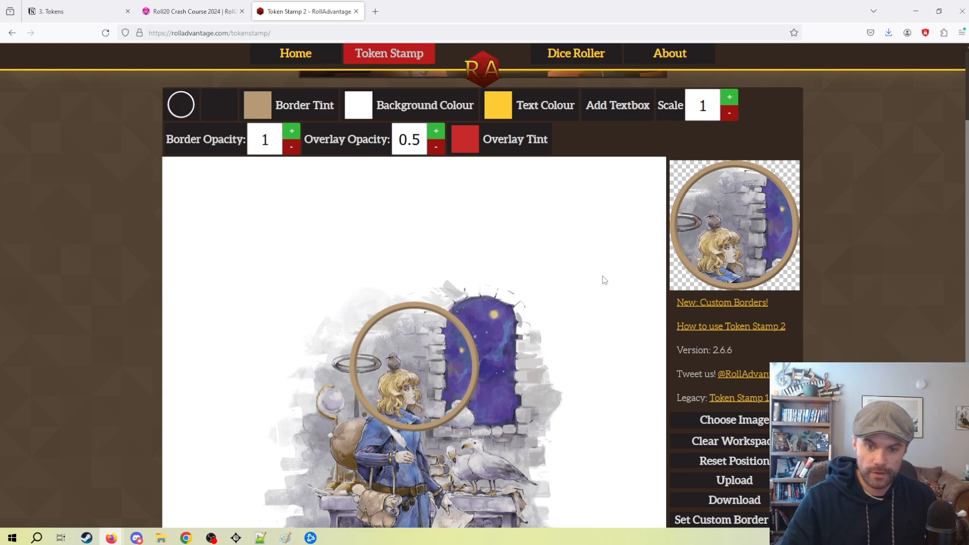
Scale, shift and slightly rotate the artwork to frame the woman's head, shoulders and the bird within the ring.
{"action": "left_click_drag", "start_coordinate": [576, 289], "coordinate": [624, 252]}
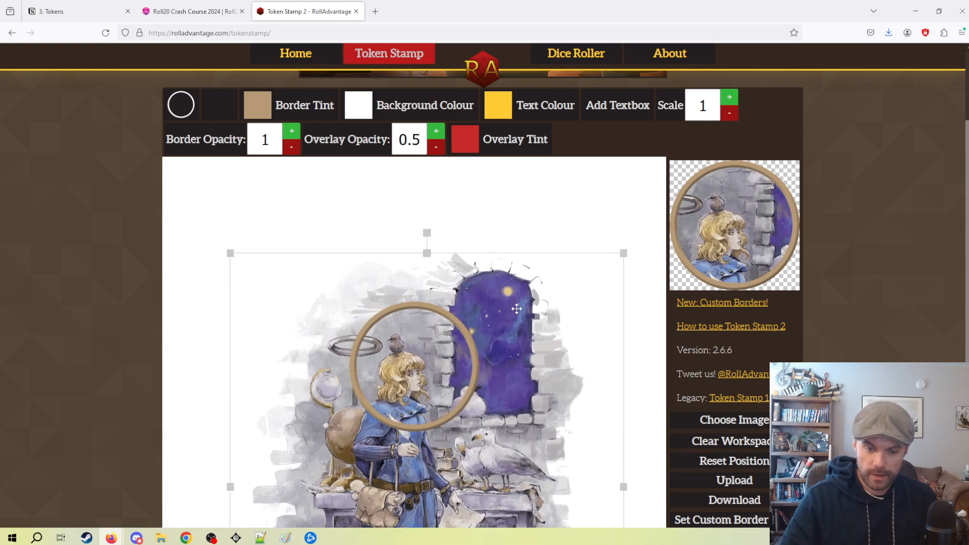
{"action": "left_click_drag", "start_coordinate": [455, 275], "coordinate": [471, 258]}
{"action": "mouse_move", "coordinate": [443, 217]}
{"action": "left_mouse_down"}
{"action": "mouse_move", "coordinate": [424, 225]}
{"action": "mouse_move", "coordinate": [443, 232]}
{"action": "left_mouse_up"}
{"action": "left_click_drag", "start_coordinate": [494, 316], "coordinate": [483, 313]}
{"action": "left_click_drag", "start_coordinate": [634, 236], "coordinate": [643, 228]}
{"action": "left_click_drag", "start_coordinate": [510, 276], "coordinate": [517, 273]}
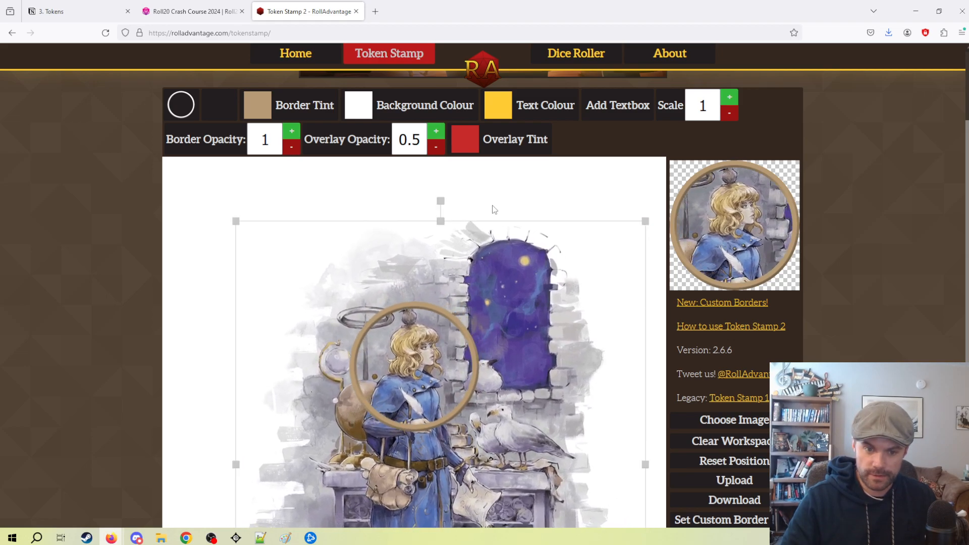
{"action": "left_click_drag", "start_coordinate": [441, 201], "coordinate": [433, 212]}
{"action": "left_click_drag", "start_coordinate": [484, 311], "coordinate": [489, 309]}
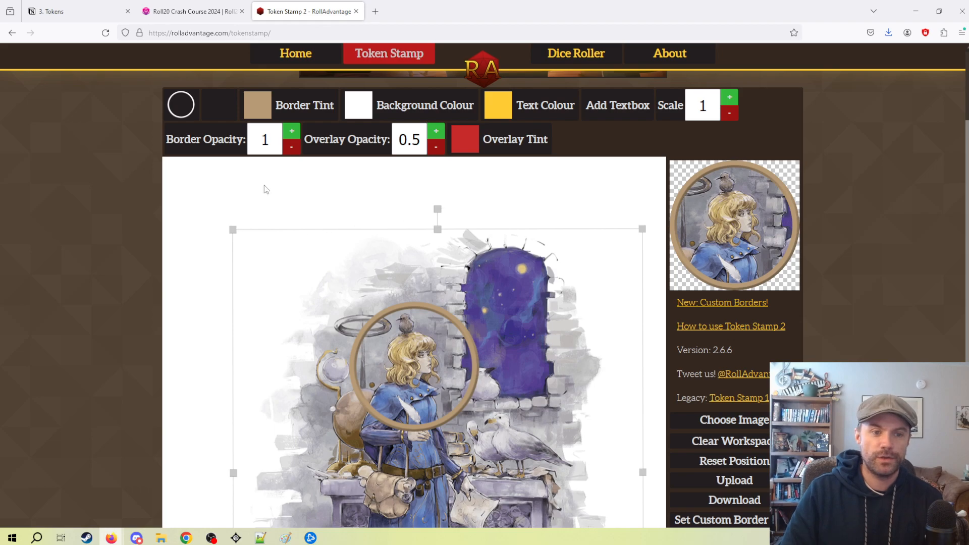
Change the token's border to the fiery orange and red ring.
{"action": "left_click", "coordinate": [181, 105]}
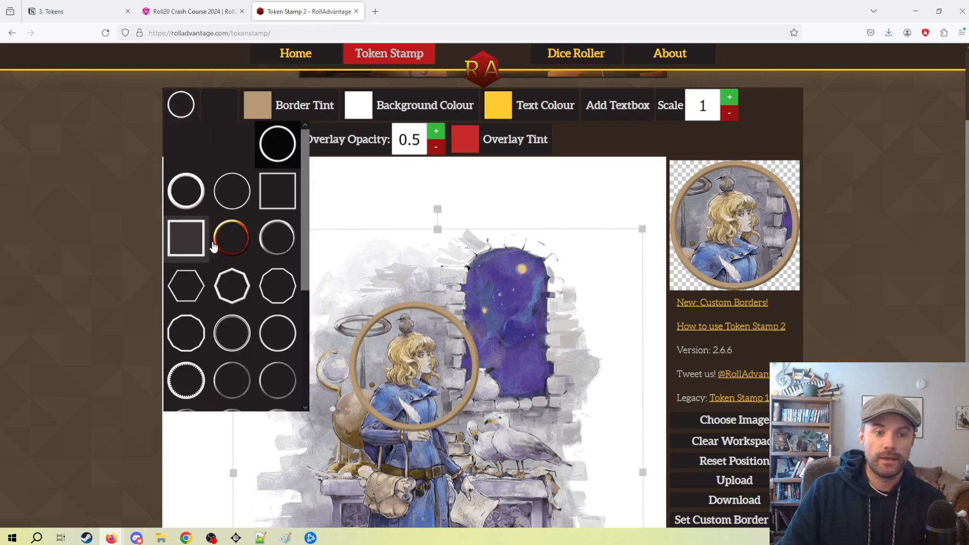
{"action": "left_click", "coordinate": [231, 237]}
{"action": "left_click", "coordinate": [469, 226]}
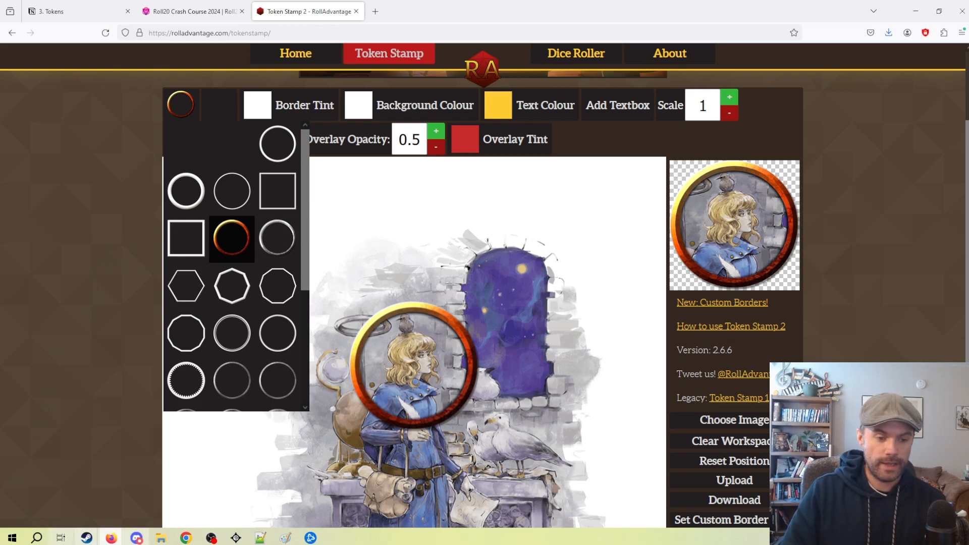
Save the finished token image as a PNG named topolah in the roll20crash course folder.
{"action": "mouse_move", "coordinate": [160, 539]}
{"action": "mouse_move", "coordinate": [130, 509]}
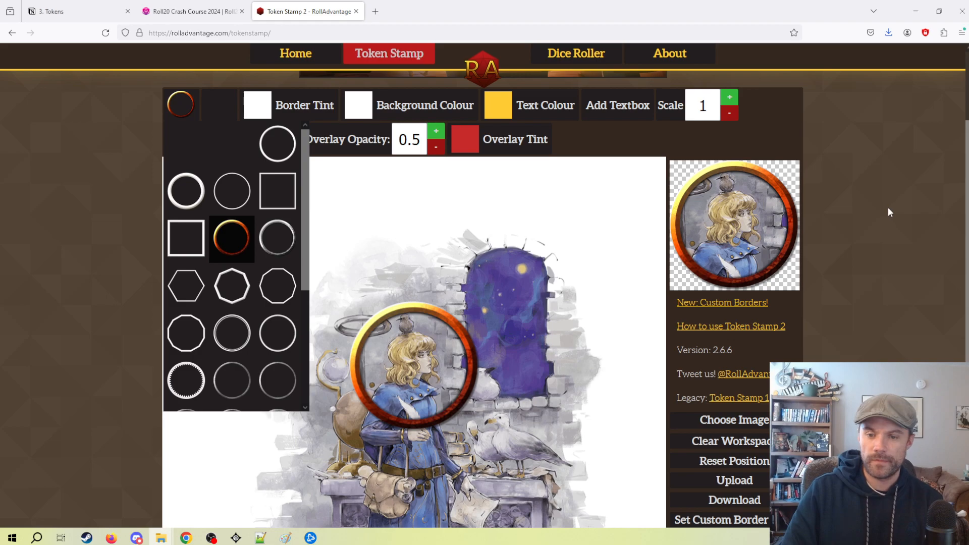
{"action": "right_click", "coordinate": [761, 213]}
{"action": "left_click", "coordinate": [822, 242]}
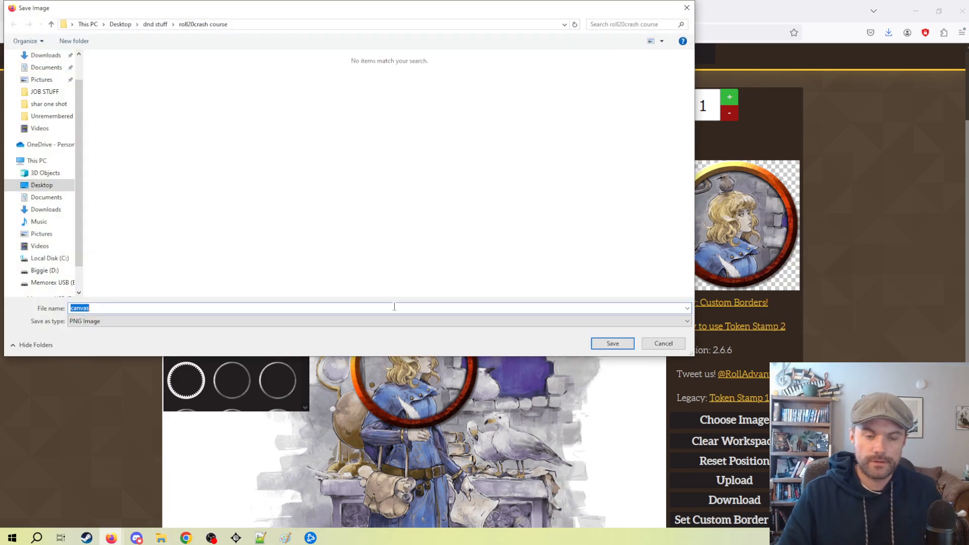
{"action": "type", "text": "top"}
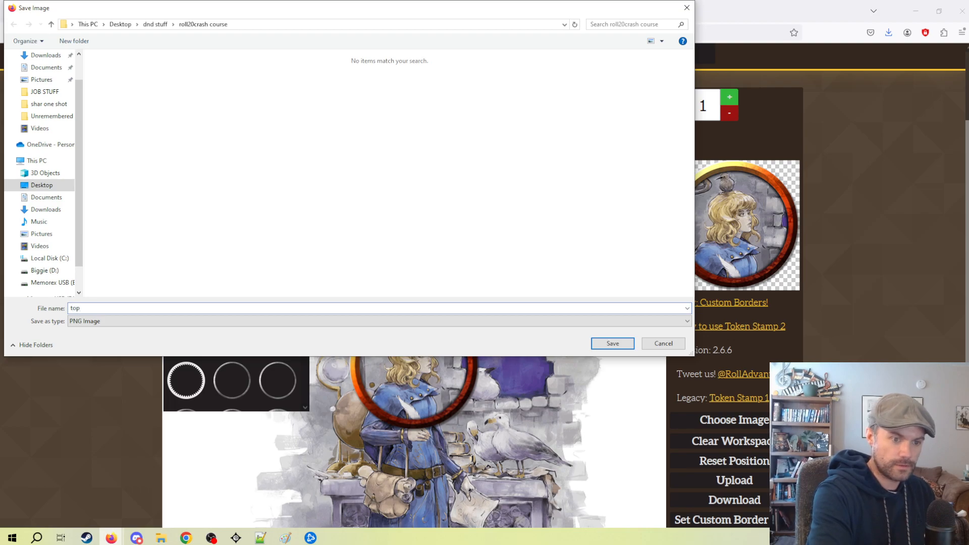
{"action": "type", "text": "olah"}
{"action": "key", "text": "Return"}
Switch to the Roll20 tab, add the topolah token image to the map and move it into the chamber beside the pool.
{"action": "left_click", "coordinate": [189, 4]}
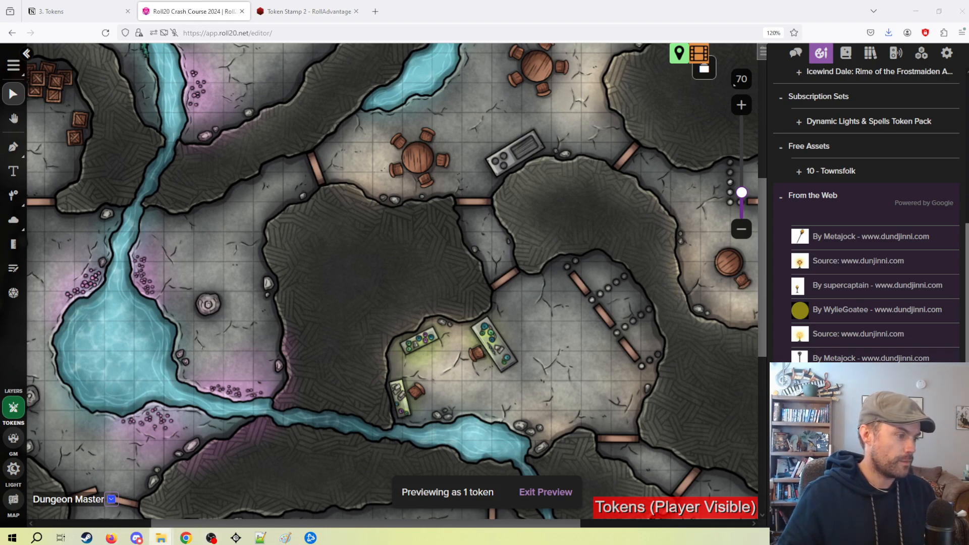
{"action": "left_click_drag", "start_coordinate": [968, 260], "coordinate": [453, 260]}
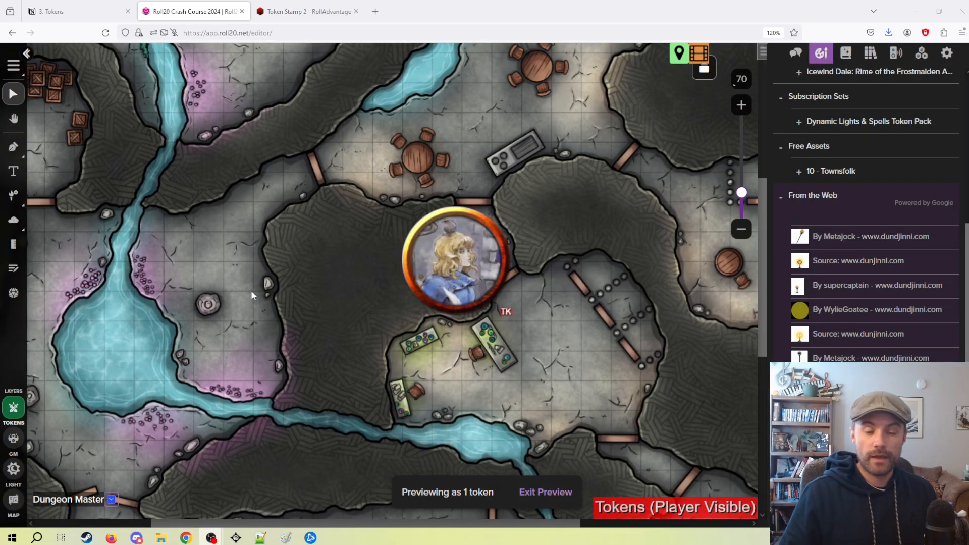
{"action": "left_click_drag", "start_coordinate": [476, 290], "coordinate": [299, 319]}
{"action": "scroll", "coordinate": [300, 319], "scroll_direction": "up", "scroll_amount": 2}
{"action": "left_click_drag", "start_coordinate": [257, 289], "coordinate": [483, 313]}
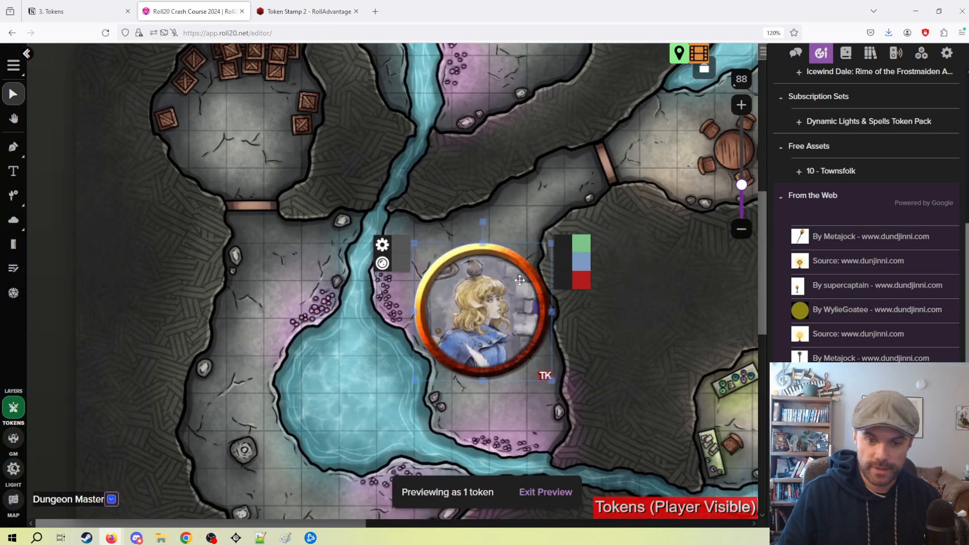
Shrink the token to one grid square and place it just above the stump beside the pool.
{"action": "left_click_drag", "start_coordinate": [548, 246], "coordinate": [448, 318]}
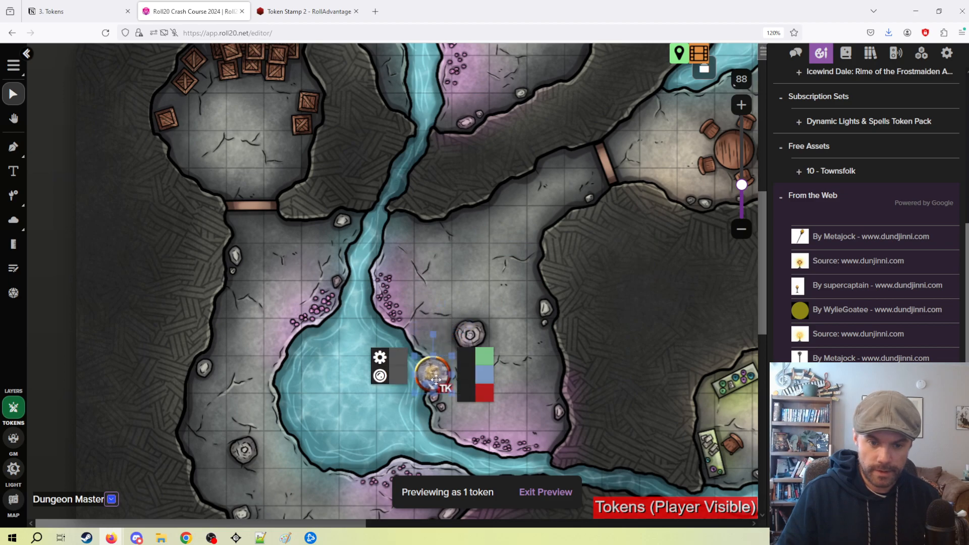
{"action": "left_click_drag", "start_coordinate": [438, 354], "coordinate": [469, 297]}
{"action": "left_click", "coordinate": [495, 410]}
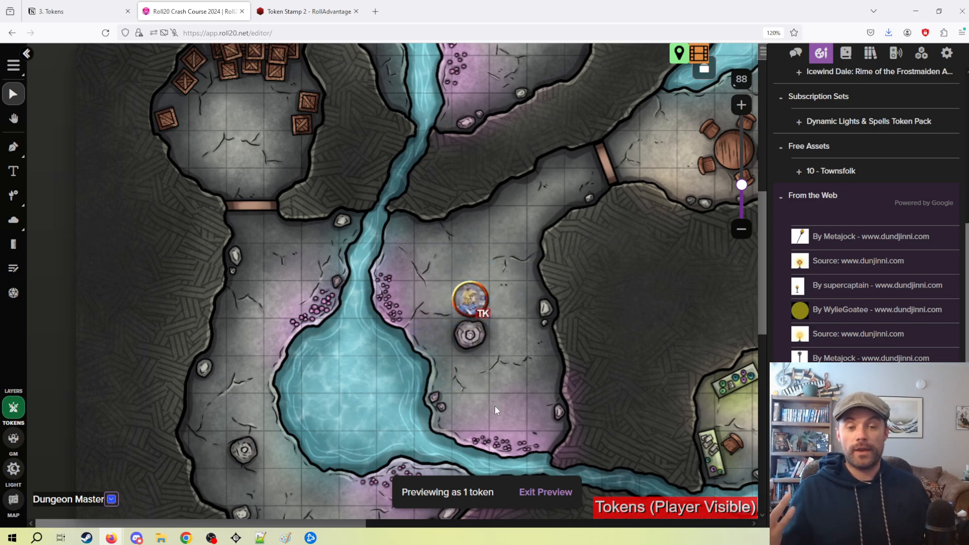
In the token's settings, turn on the nameplate and name the token Topolah.
{"action": "left_click", "coordinate": [467, 308]}
{"action": "double_click", "coordinate": [467, 308]}
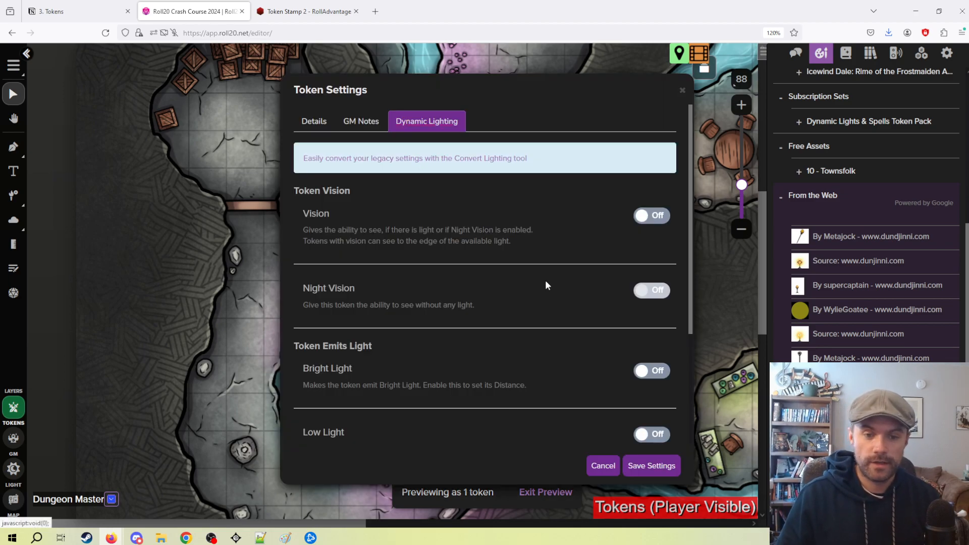
{"action": "left_click", "coordinate": [314, 120]}
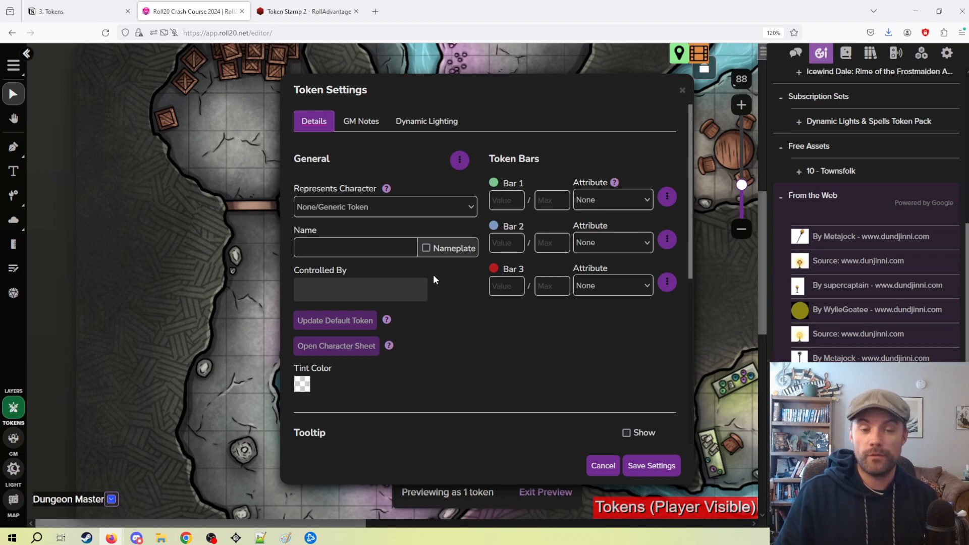
{"action": "left_click", "coordinate": [426, 249]}
{"action": "left_click", "coordinate": [374, 252]}
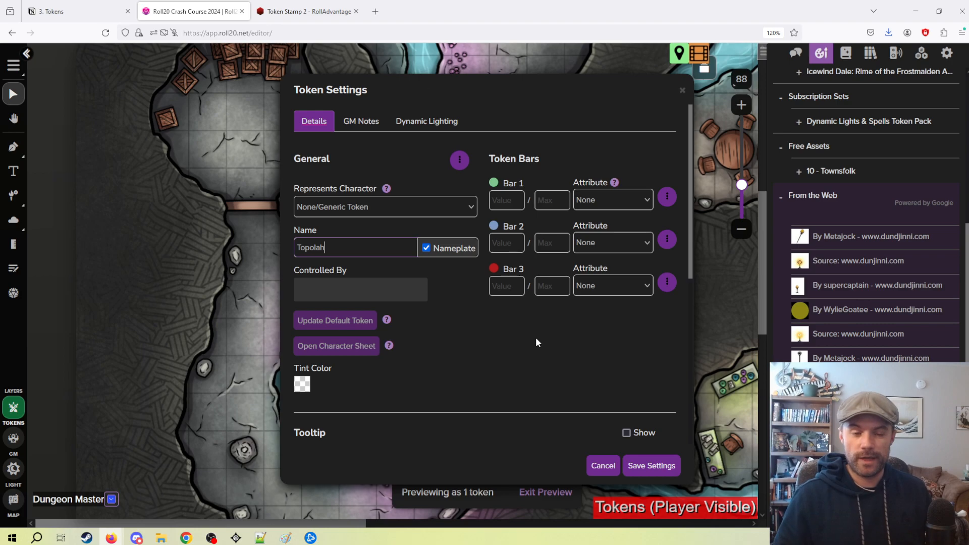
Examine the tint colour, token bar and aura options in the token's settings, including the player permissions for Aura 1.
{"action": "scroll", "coordinate": [536, 342], "scroll_direction": "down", "scroll_amount": 2}
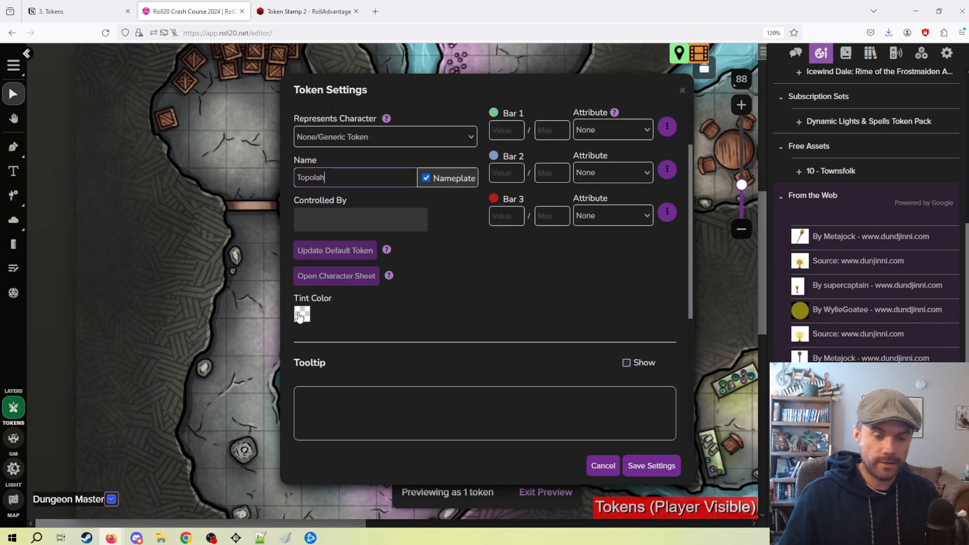
{"action": "left_click", "coordinate": [302, 314]}
{"action": "left_click", "coordinate": [503, 310]}
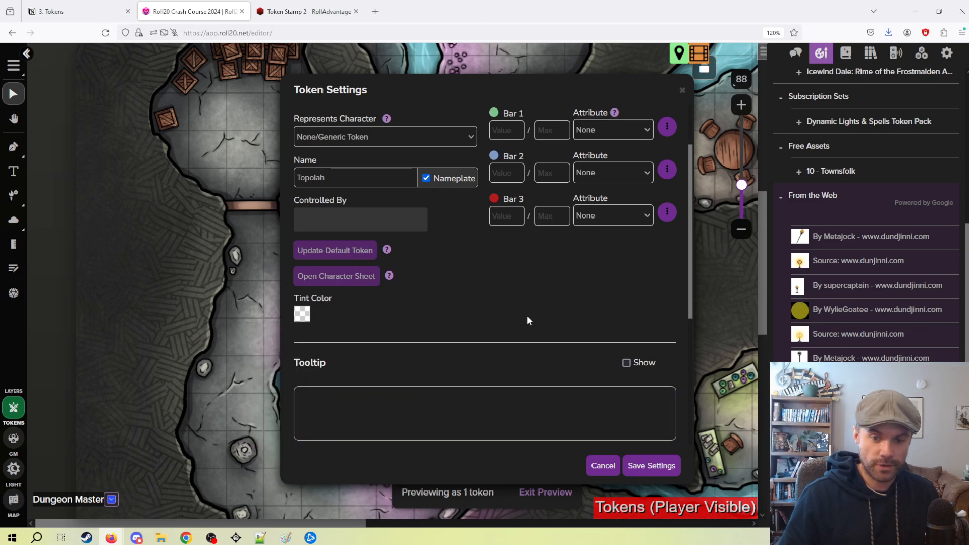
{"action": "scroll", "coordinate": [500, 323], "scroll_direction": "down", "scroll_amount": 6}
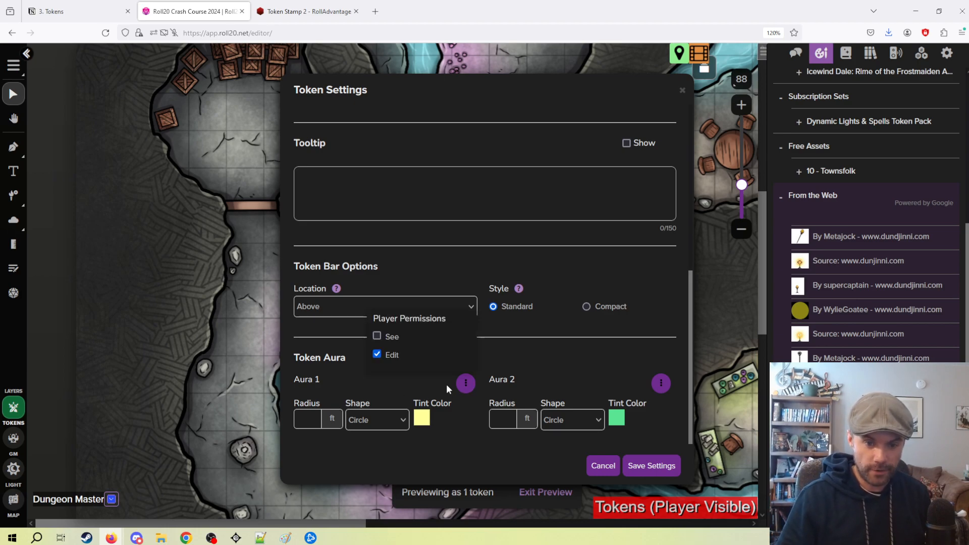
{"action": "mouse_move", "coordinate": [473, 390]}
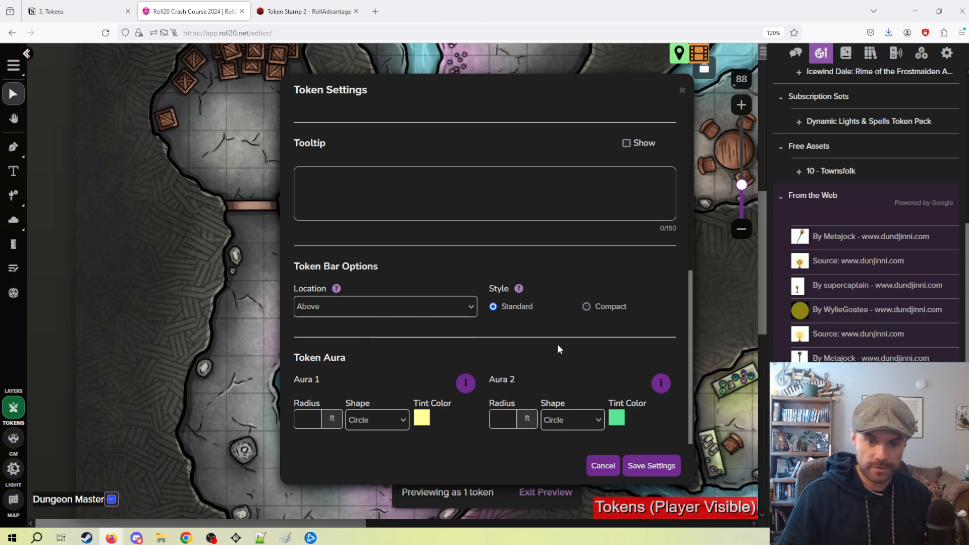
{"action": "left_click", "coordinate": [385, 342]}
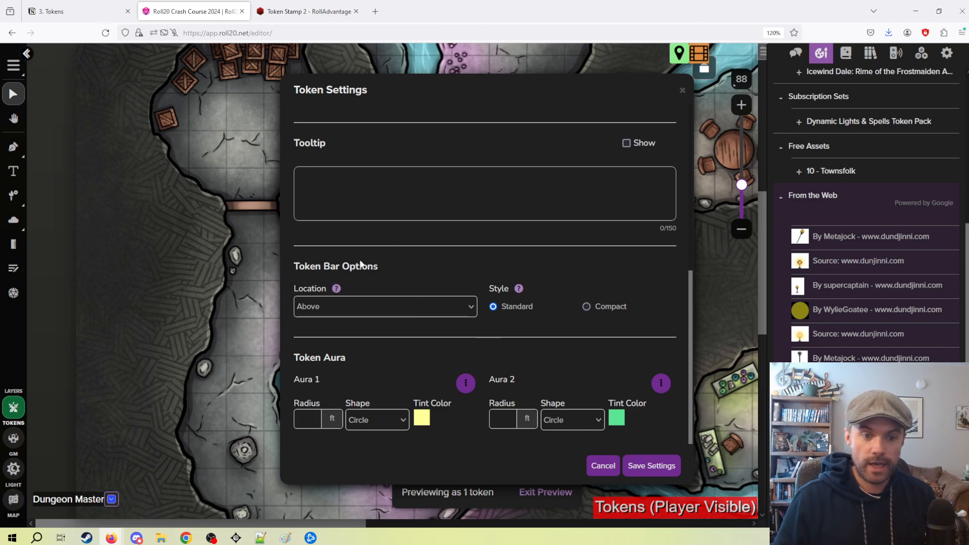
Enter BBEG as the token's tooltip text and save the token settings.
{"action": "scroll", "coordinate": [429, 325], "scroll_direction": "up", "scroll_amount": 2}
{"action": "scroll", "coordinate": [407, 305], "scroll_direction": "down", "scroll_amount": 1}
{"action": "left_click", "coordinate": [384, 262]}
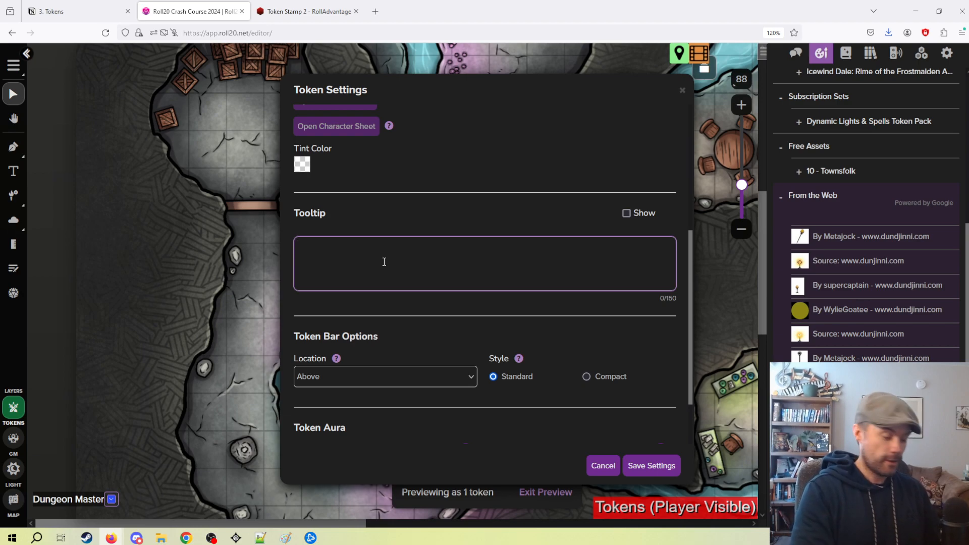
{"action": "type", "text": "BBEG"}
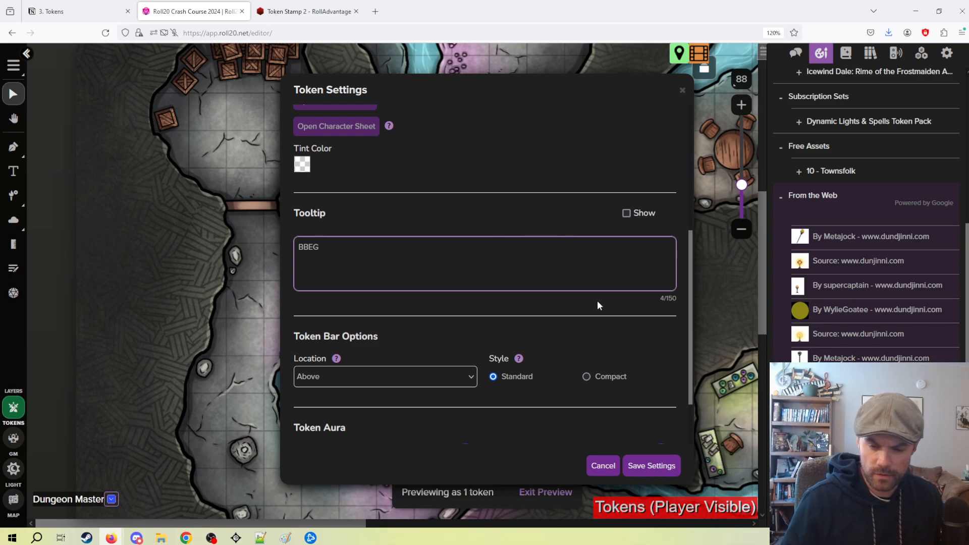
{"action": "left_click", "coordinate": [665, 460]}
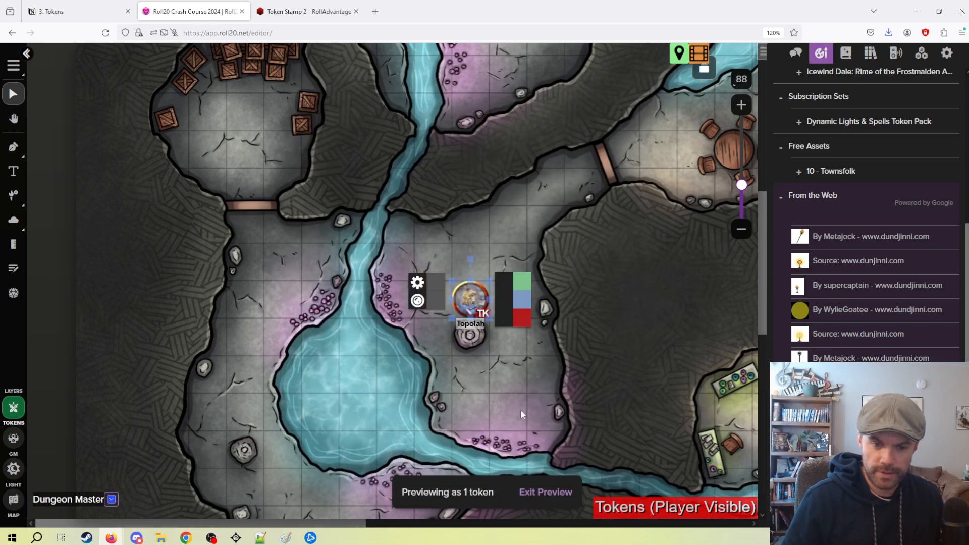
{"action": "left_click", "coordinate": [603, 385]}
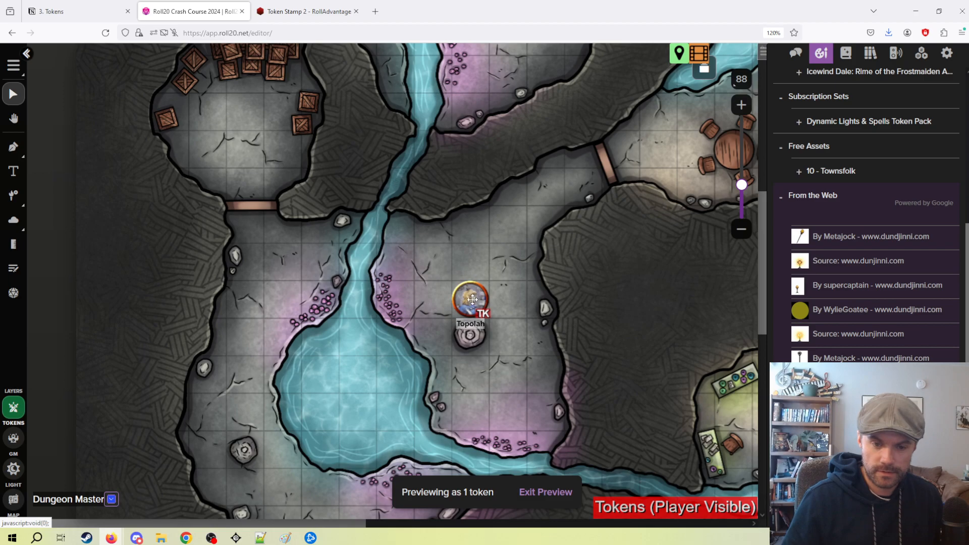
Turn on display of the token's tooltip, save the settings and check the tooltip on the map.
{"action": "double_click", "coordinate": [473, 299]}
{"action": "scroll", "coordinate": [450, 292], "scroll_direction": "down", "scroll_amount": 4}
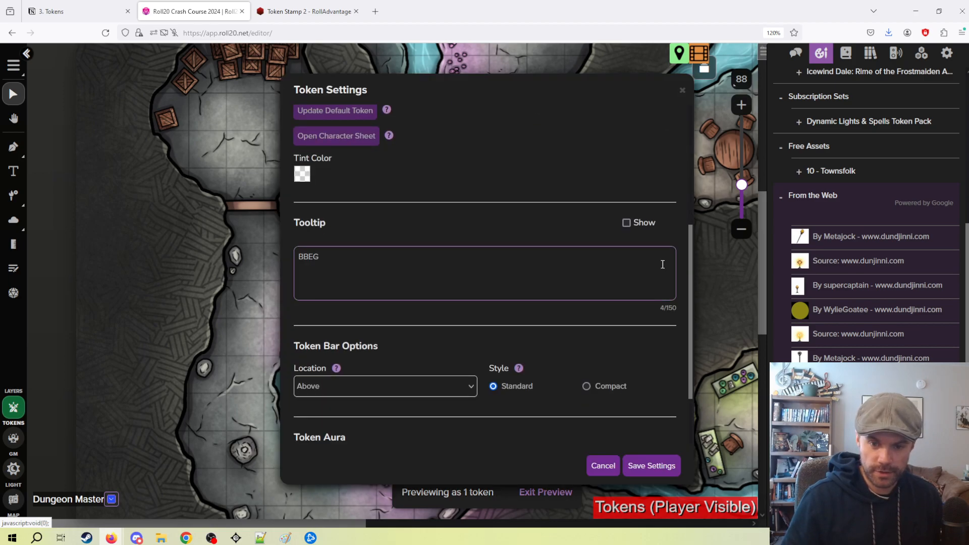
{"action": "left_click", "coordinate": [626, 222]}
{"action": "left_click", "coordinate": [650, 464]}
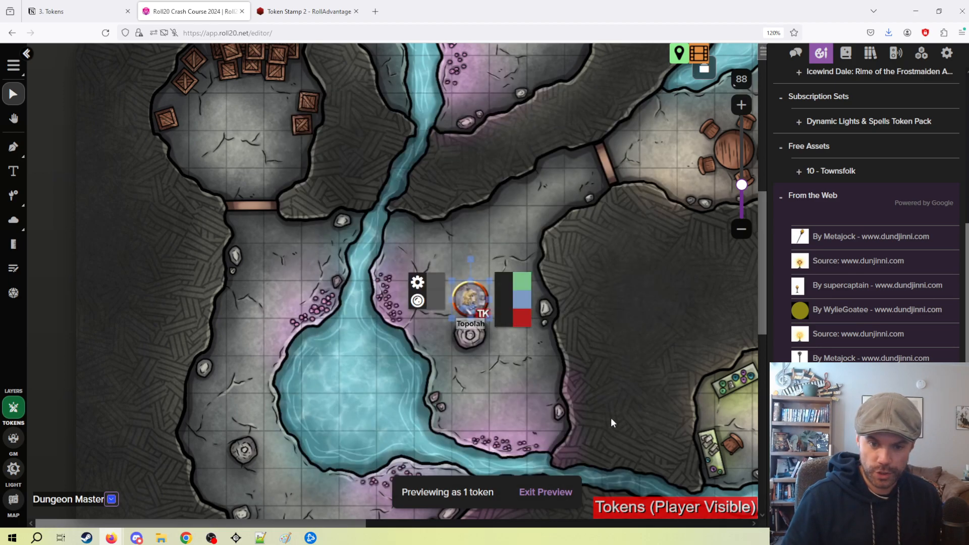
{"action": "mouse_move", "coordinate": [474, 304]}
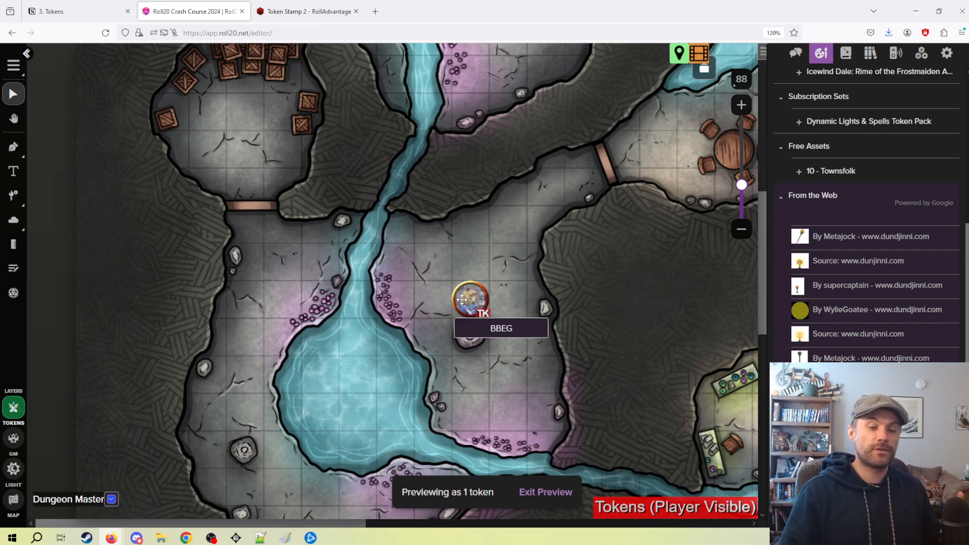
Turn off display of the token's tooltip and save the settings.
{"action": "double_click", "coordinate": [462, 300]}
{"action": "scroll", "coordinate": [462, 251], "scroll_direction": "down", "scroll_amount": 4}
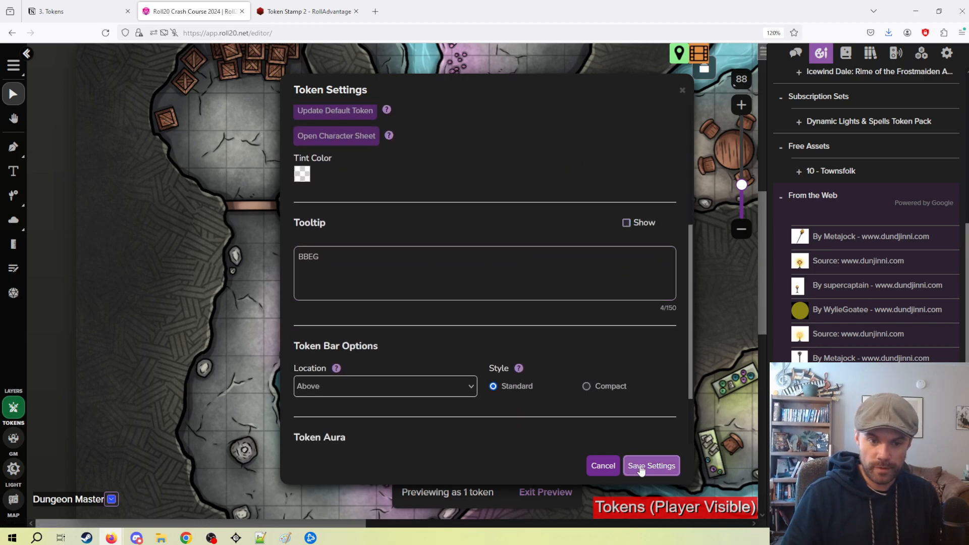
{"action": "left_click", "coordinate": [646, 465]}
Examine the Controlled By choices in the Topolah token's settings and leave the settings without saving.
{"action": "left_click_drag", "start_coordinate": [538, 254], "coordinate": [487, 275]}
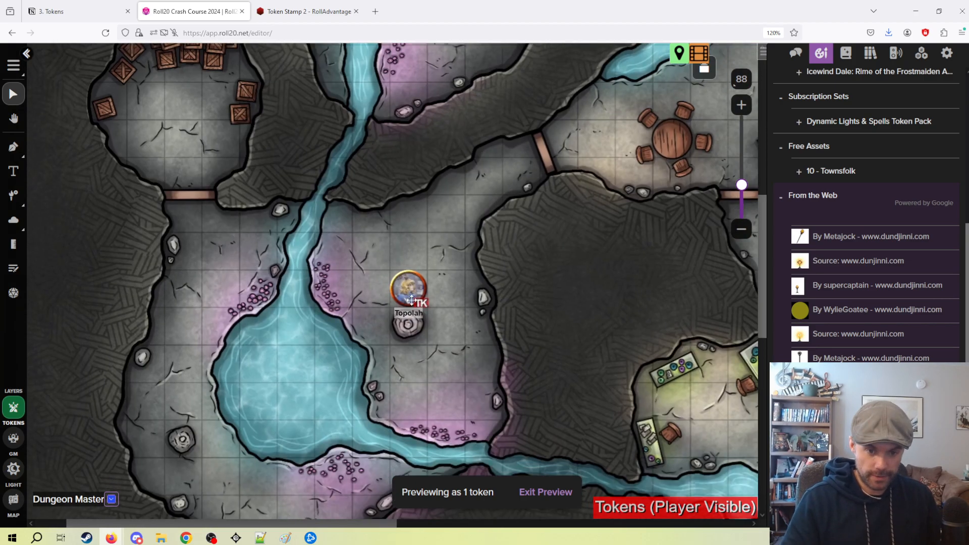
{"action": "double_click", "coordinate": [414, 303]}
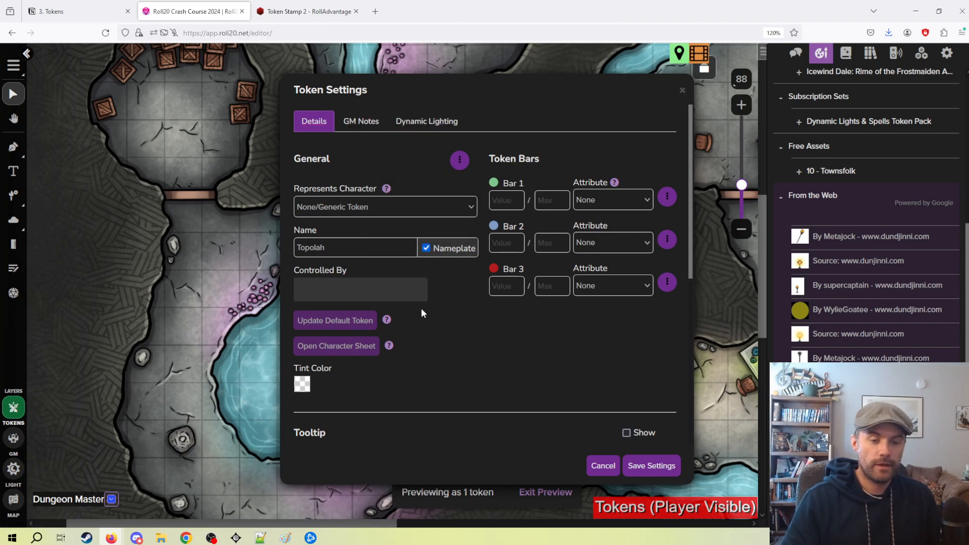
{"action": "left_click", "coordinate": [344, 284]}
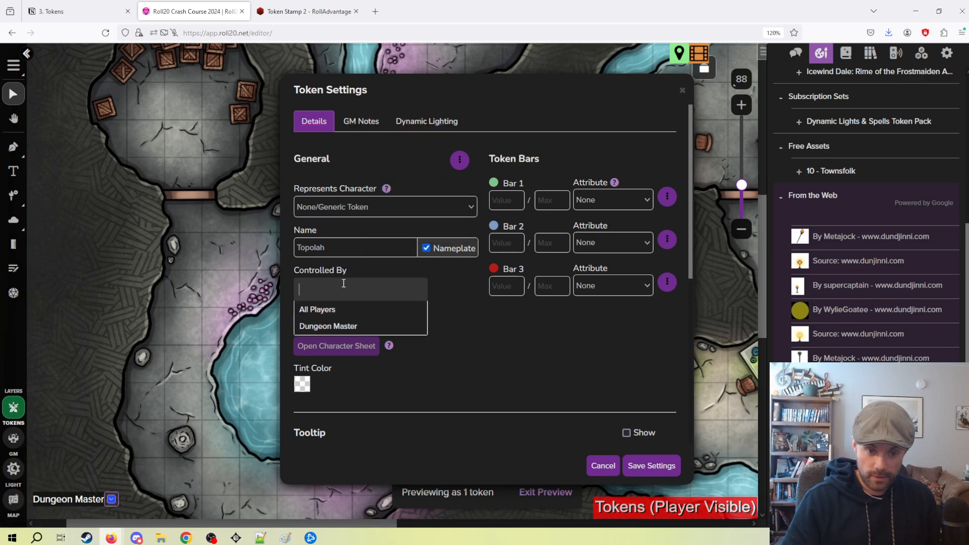
{"action": "left_click", "coordinate": [333, 285]}
{"action": "left_click", "coordinate": [349, 298]}
{"action": "left_click", "coordinate": [546, 344]}
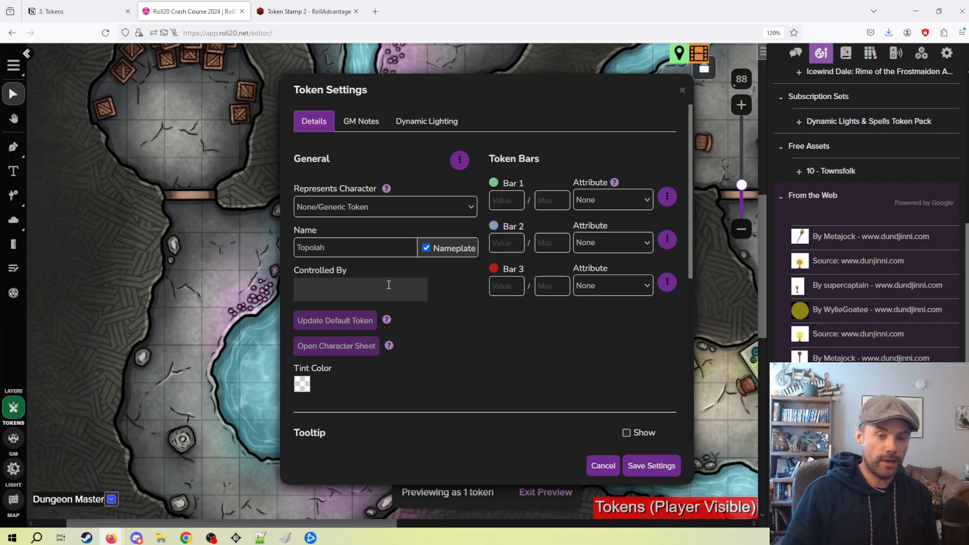
{"action": "left_click", "coordinate": [608, 464]}
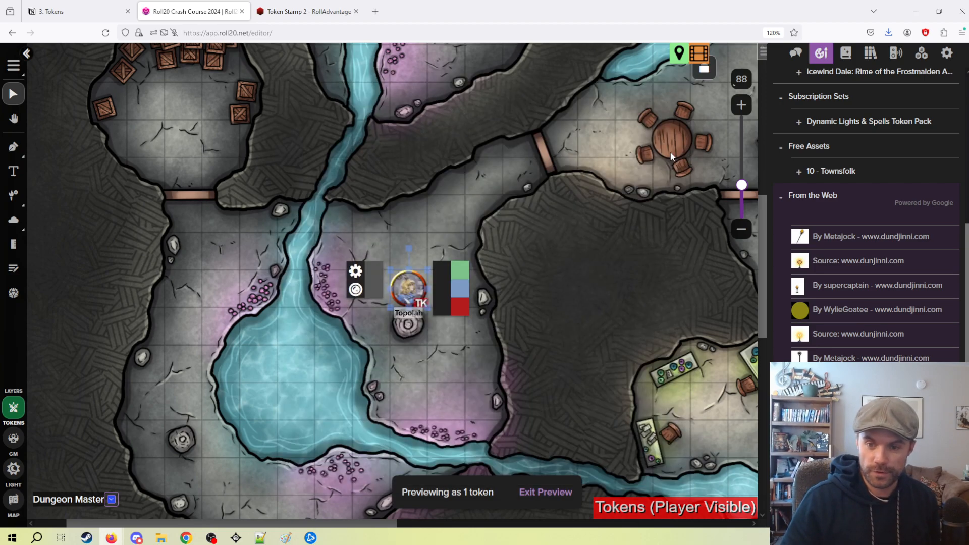
Look through the game chat for the campaign's player invitation link and the chat tips.
{"action": "left_click", "coordinate": [796, 53]}
{"action": "scroll", "coordinate": [858, 222], "scroll_direction": "up", "scroll_amount": 5}
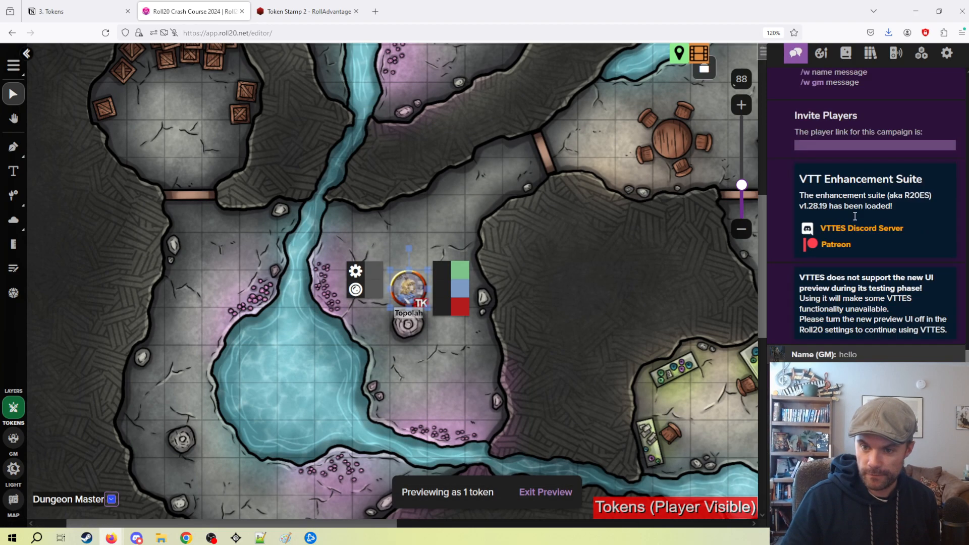
{"action": "scroll", "coordinate": [857, 226], "scroll_direction": "up", "scroll_amount": 20}
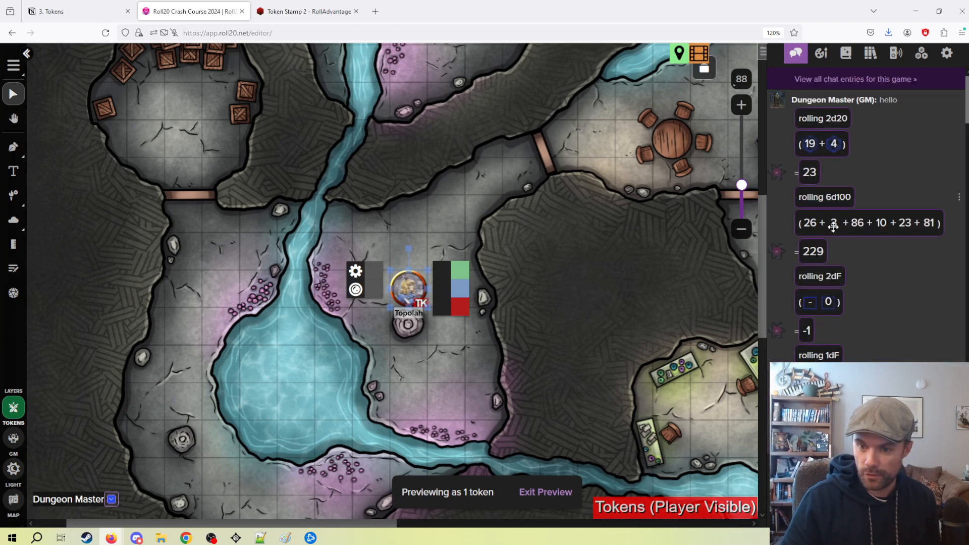
{"action": "scroll", "coordinate": [831, 226], "scroll_direction": "down", "scroll_amount": 20}
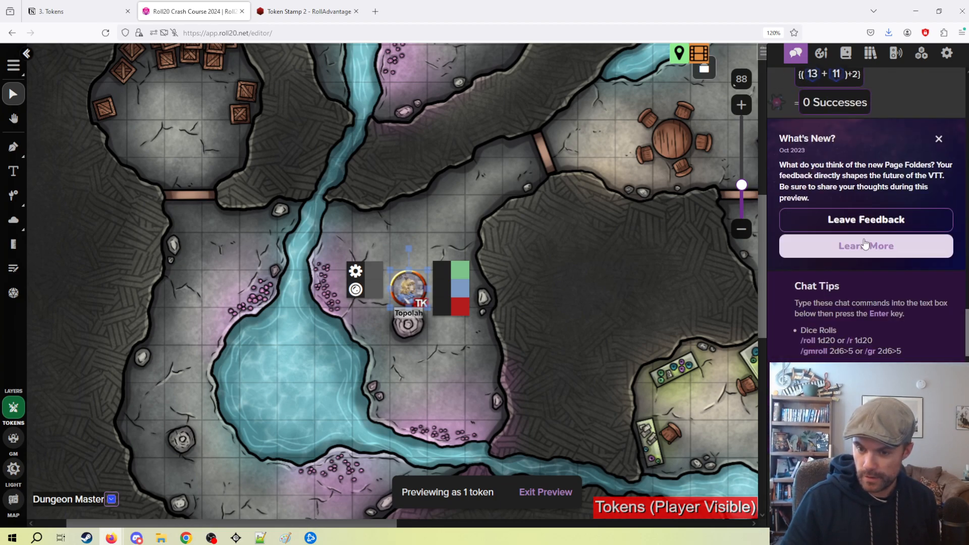
{"action": "scroll", "coordinate": [865, 244], "scroll_direction": "down", "scroll_amount": 3}
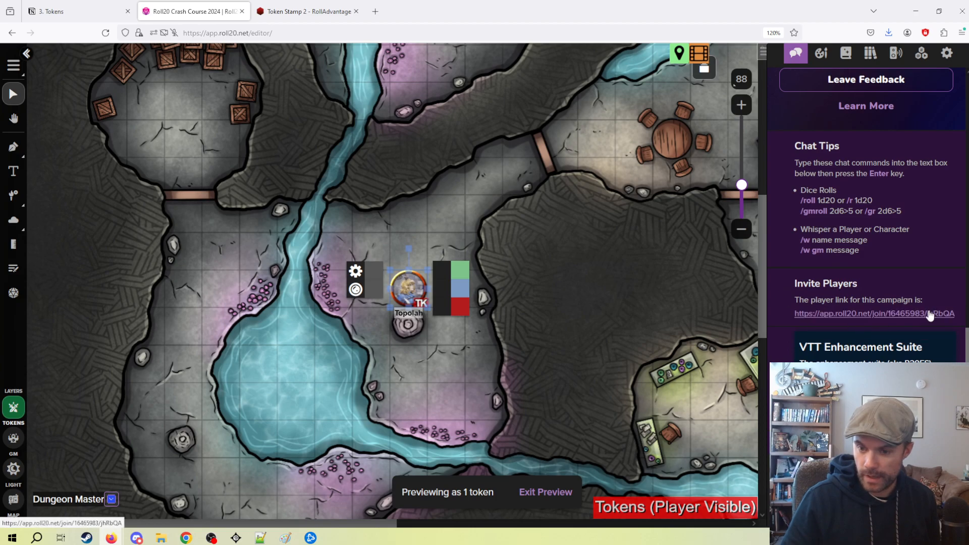
{"action": "scroll", "coordinate": [871, 289], "scroll_direction": "down", "scroll_amount": 2}
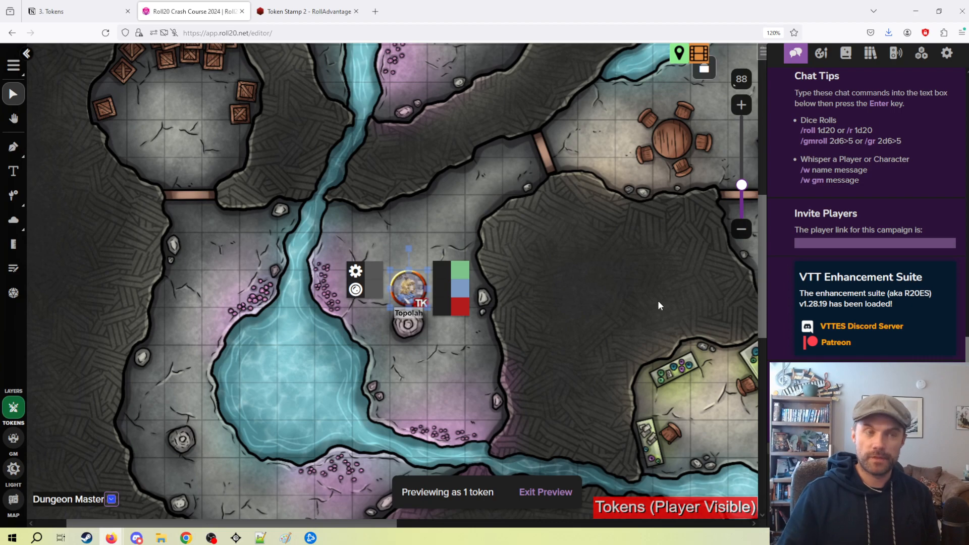
{"action": "scroll", "coordinate": [802, 202], "scroll_direction": "up", "scroll_amount": 5}
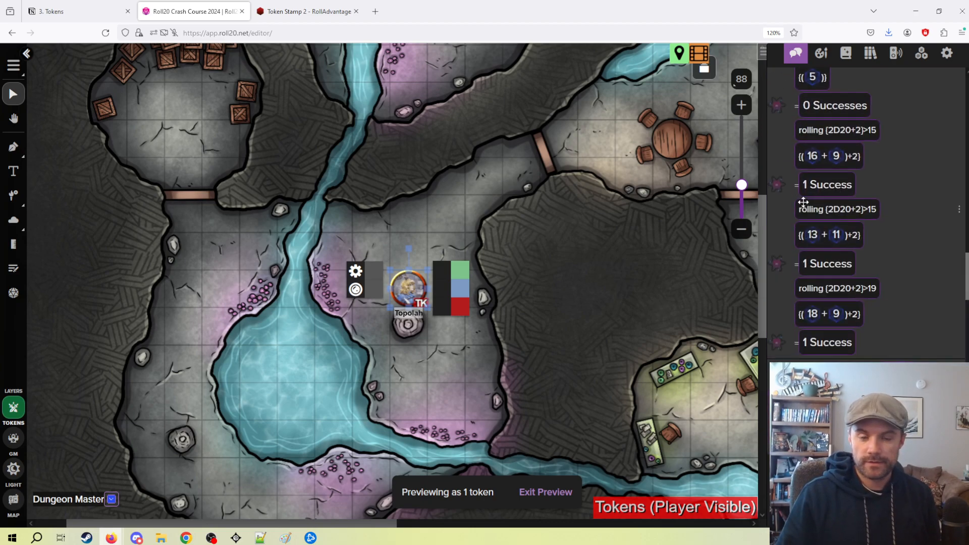
Collapse the chat sidebar and review the Controlled By choices in the Topolah token's settings.
{"action": "scroll", "coordinate": [785, 205], "scroll_direction": "up", "scroll_amount": 4}
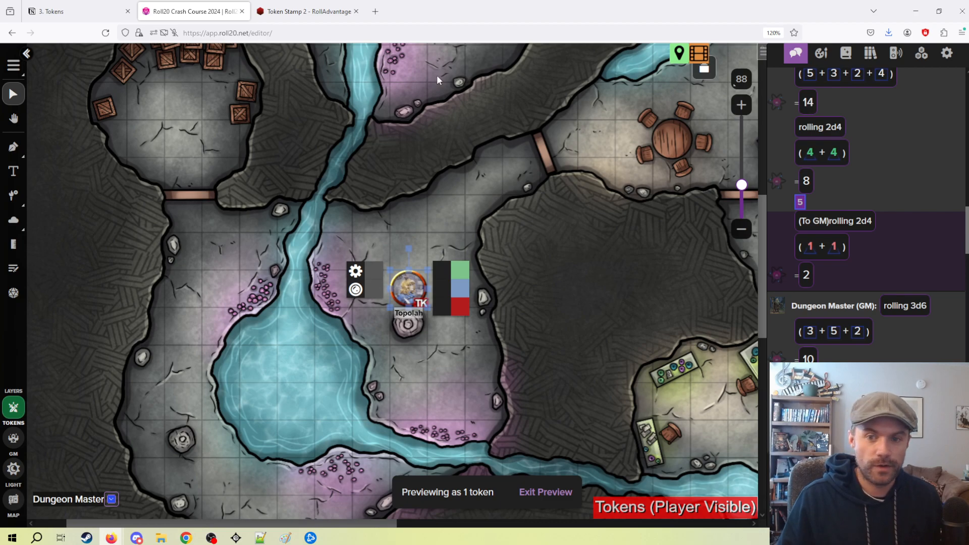
{"action": "left_click", "coordinate": [762, 52]}
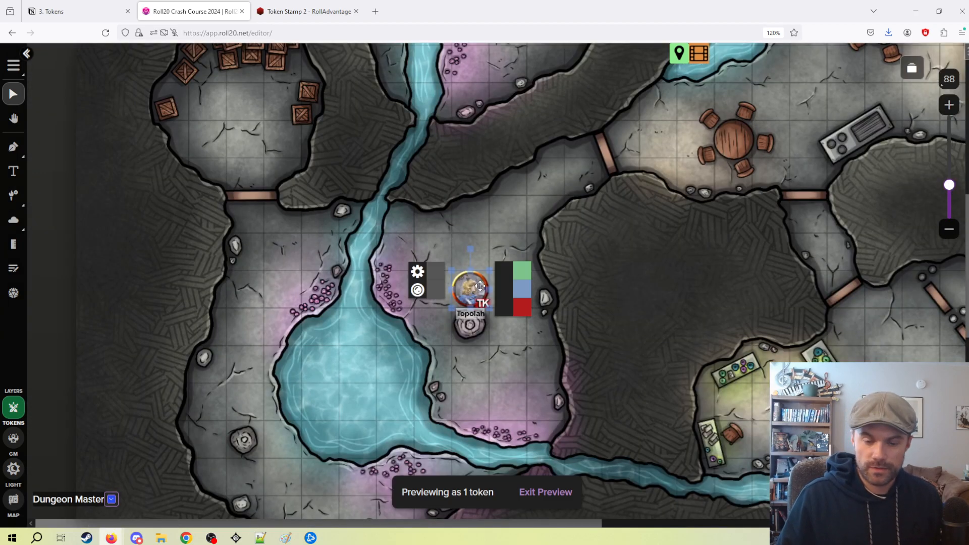
{"action": "double_click", "coordinate": [480, 286]}
{"action": "scroll", "coordinate": [432, 224], "scroll_direction": "down", "scroll_amount": 3}
{"action": "scroll", "coordinate": [485, 277], "scroll_direction": "up", "scroll_amount": 2}
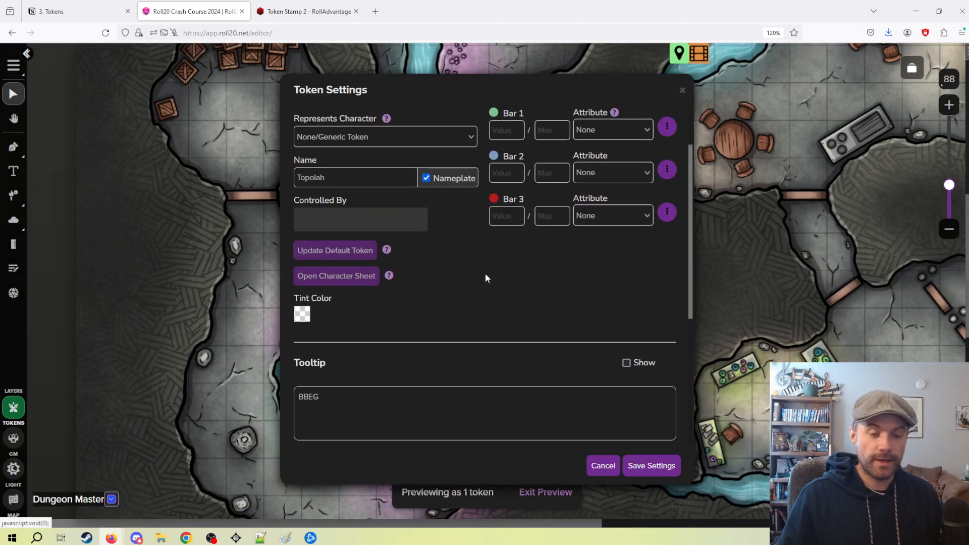
{"action": "left_click", "coordinate": [380, 220]}
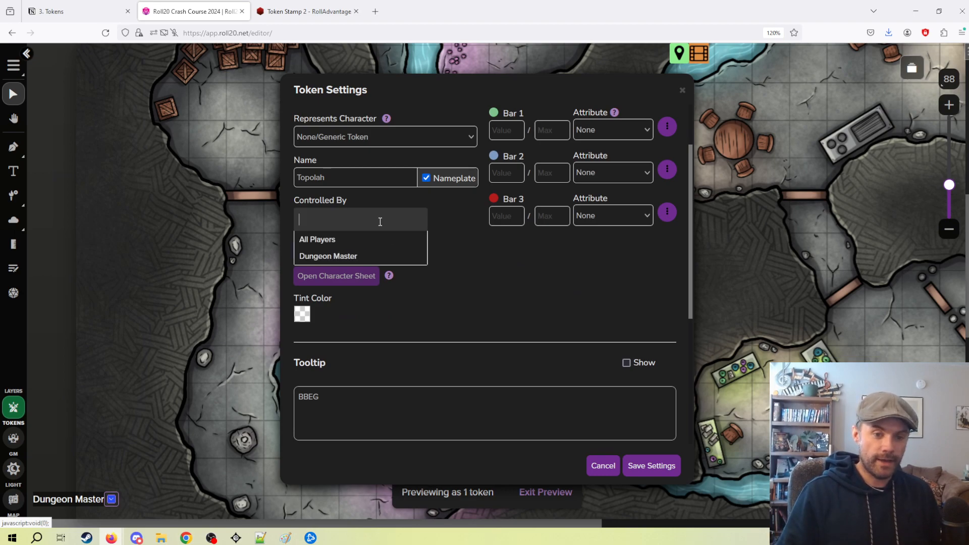
{"action": "left_click", "coordinate": [544, 292]}
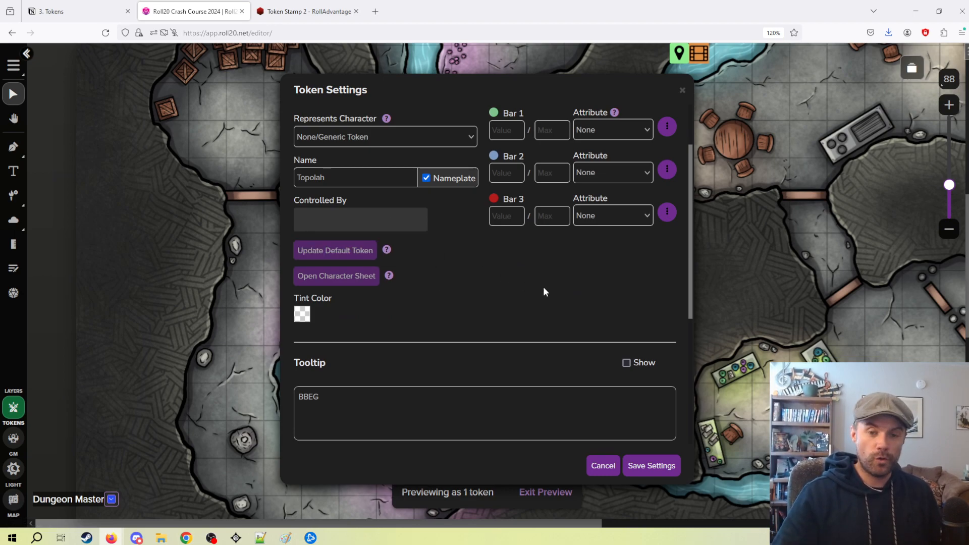
Examine the Topolah token's GM Notes and Dynamic Lighting settings and leave the settings without saving.
{"action": "scroll", "coordinate": [500, 211], "scroll_direction": "up", "scroll_amount": 2}
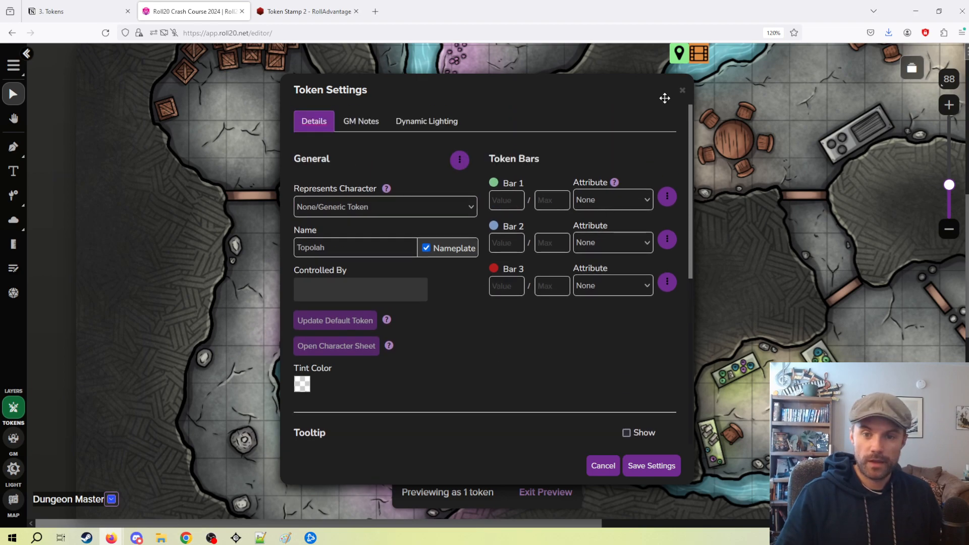
{"action": "left_click", "coordinate": [373, 121]}
{"action": "left_click", "coordinate": [486, 296]}
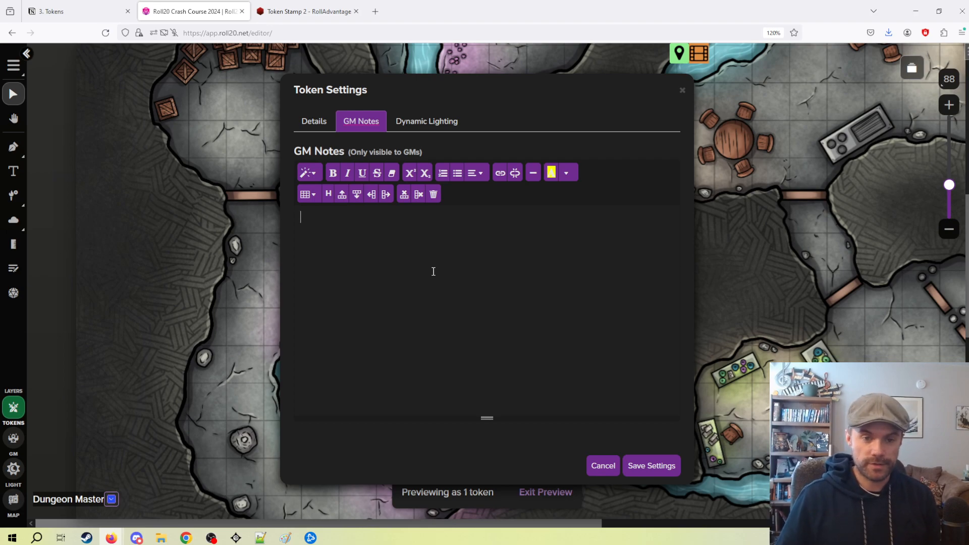
{"action": "left_click", "coordinate": [458, 120]}
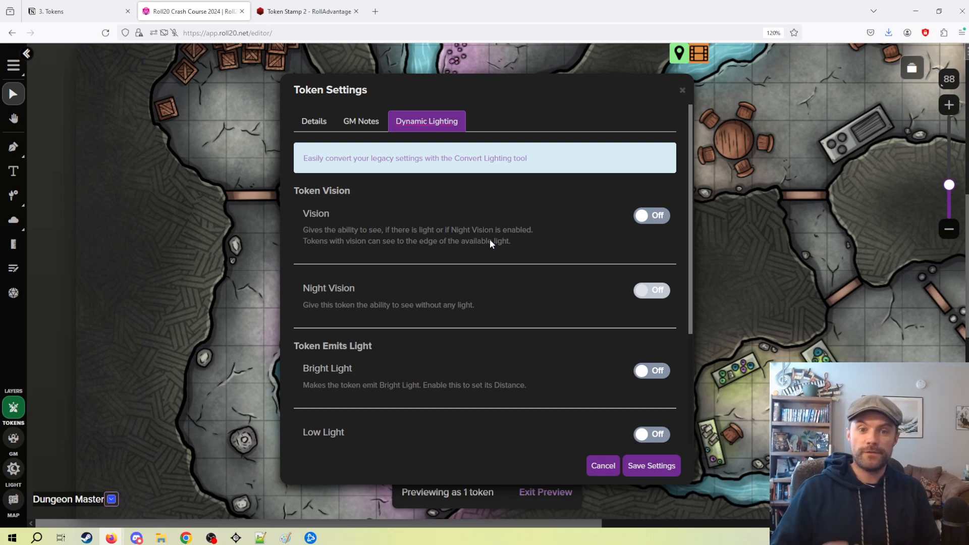
{"action": "left_click", "coordinate": [594, 465]}
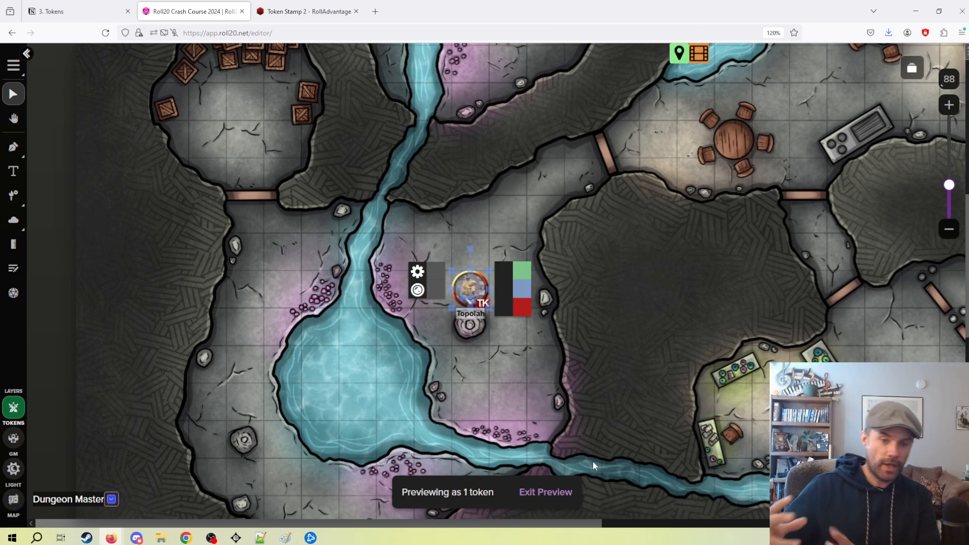
Turn on Dynamic Lighting in the settings of the "dynamic lighting" page, save them and close the page list.
{"action": "left_click", "coordinate": [513, 407]}
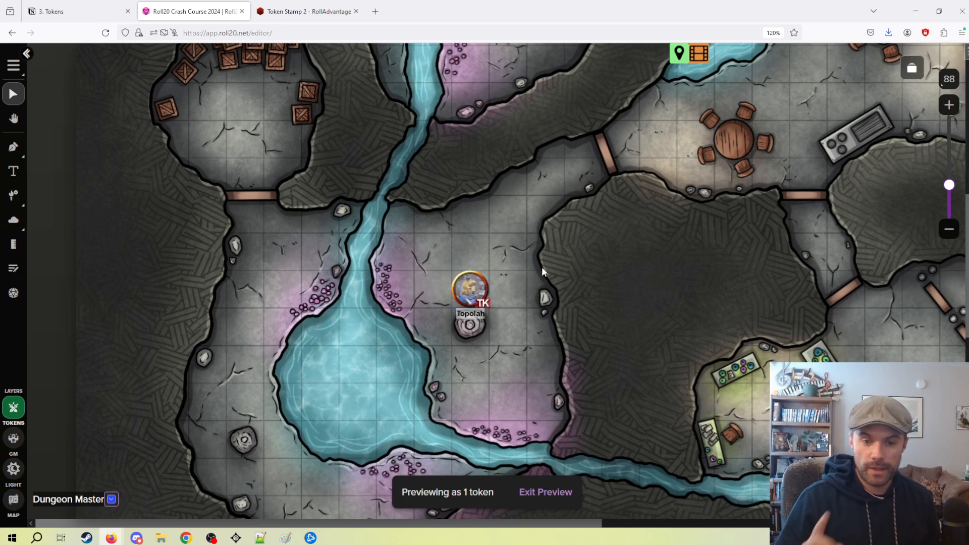
{"action": "left_click_drag", "start_coordinate": [542, 265], "coordinate": [539, 218]}
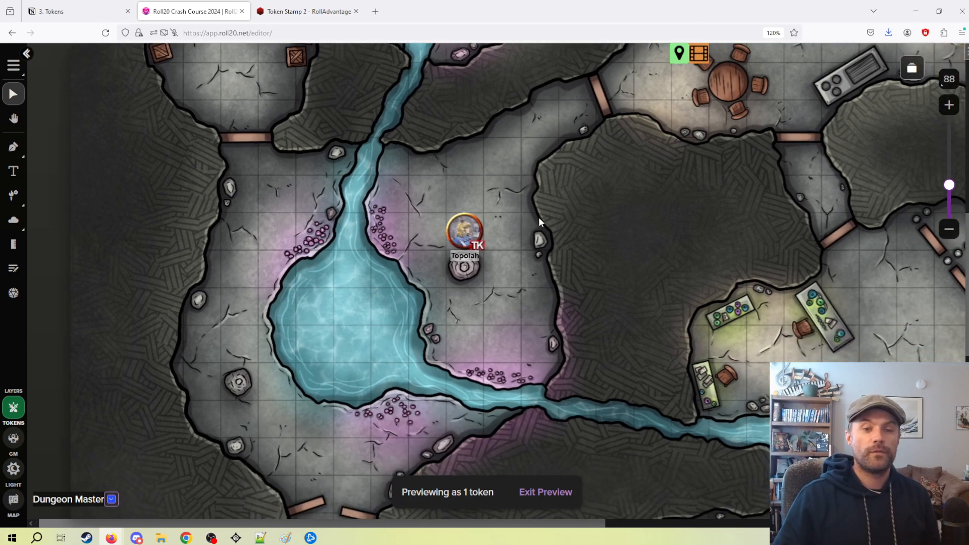
{"action": "scroll", "coordinate": [543, 222], "scroll_direction": "up", "scroll_amount": 3}
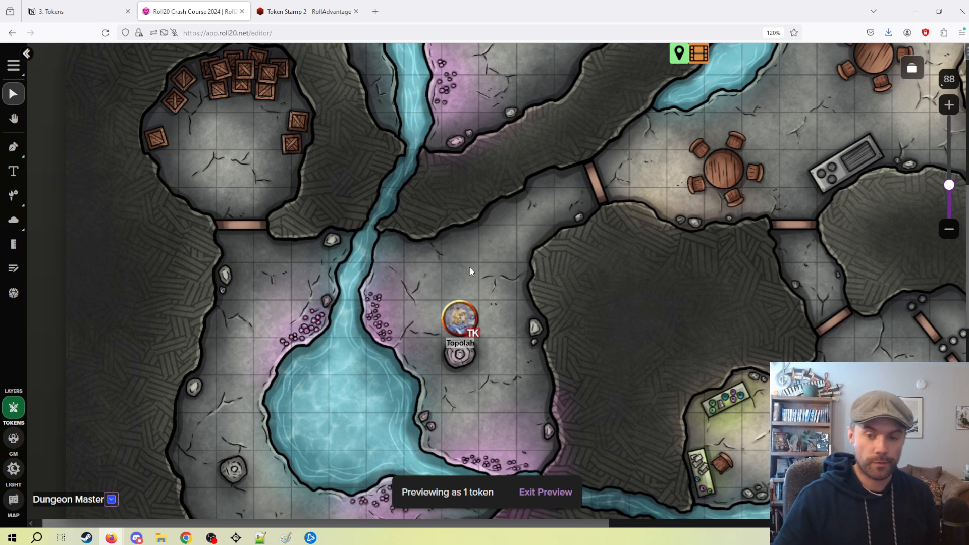
{"action": "left_click", "coordinate": [911, 69]}
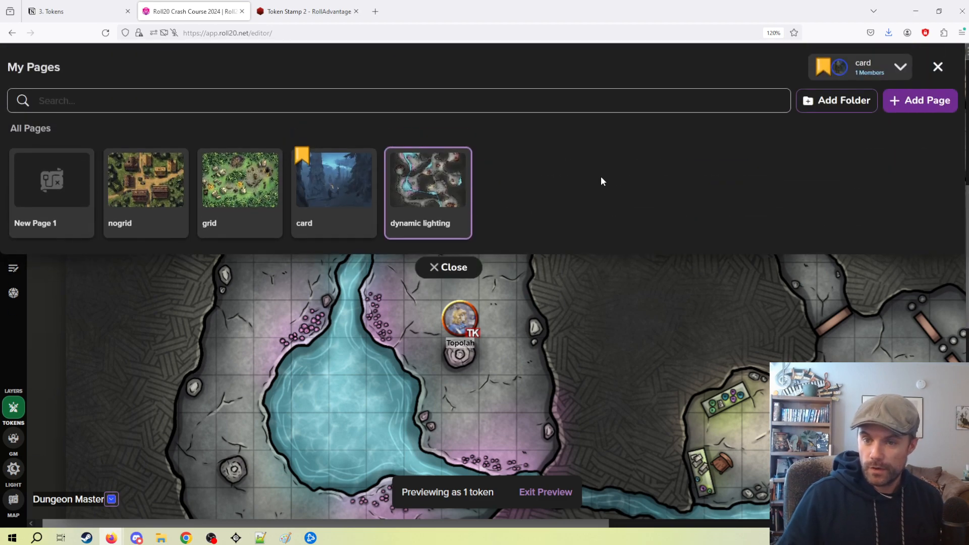
{"action": "left_click", "coordinate": [456, 161]}
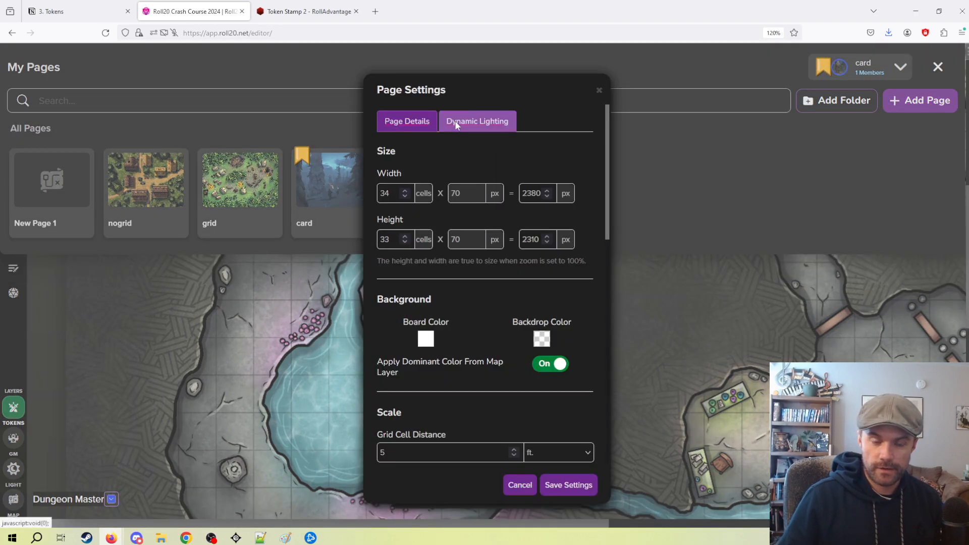
{"action": "left_click", "coordinate": [452, 124]}
{"action": "left_click", "coordinate": [540, 204]}
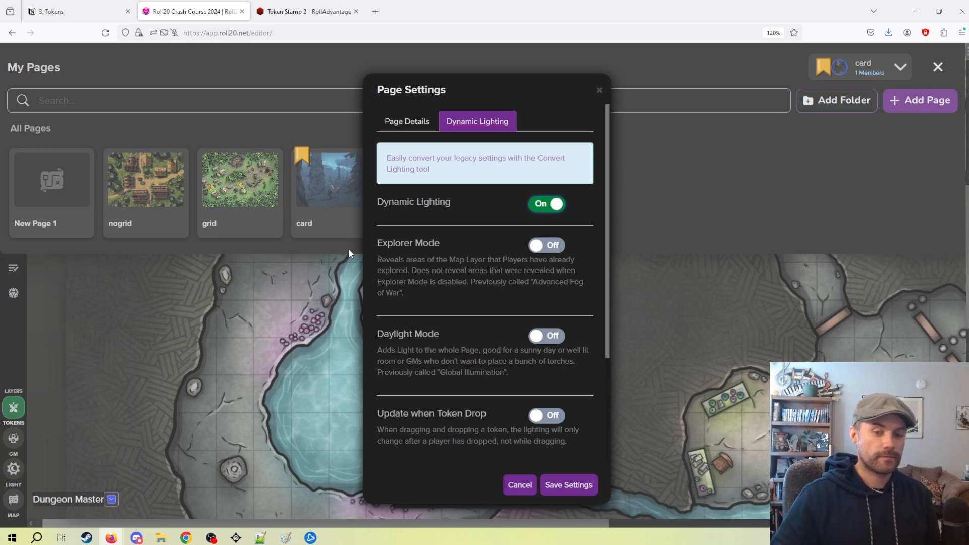
{"action": "left_click", "coordinate": [560, 484]}
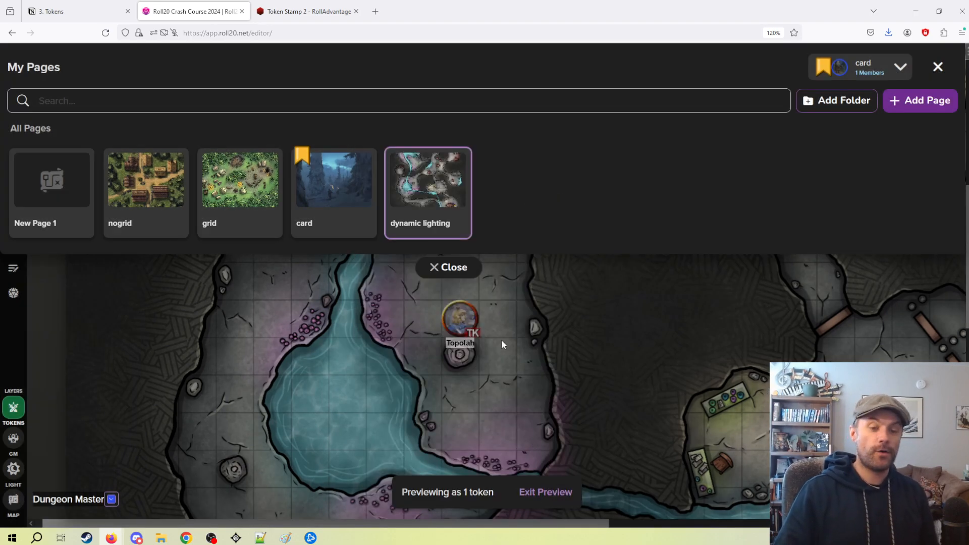
{"action": "left_click", "coordinate": [450, 266]}
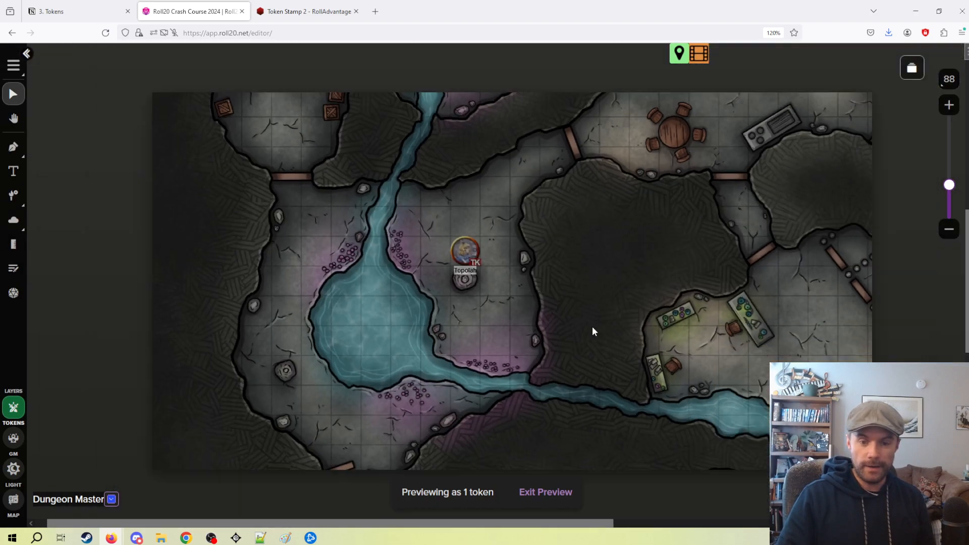
Preview the map from the Topolah token's point of view.
{"action": "scroll", "coordinate": [593, 331], "scroll_direction": "down", "scroll_amount": 3}
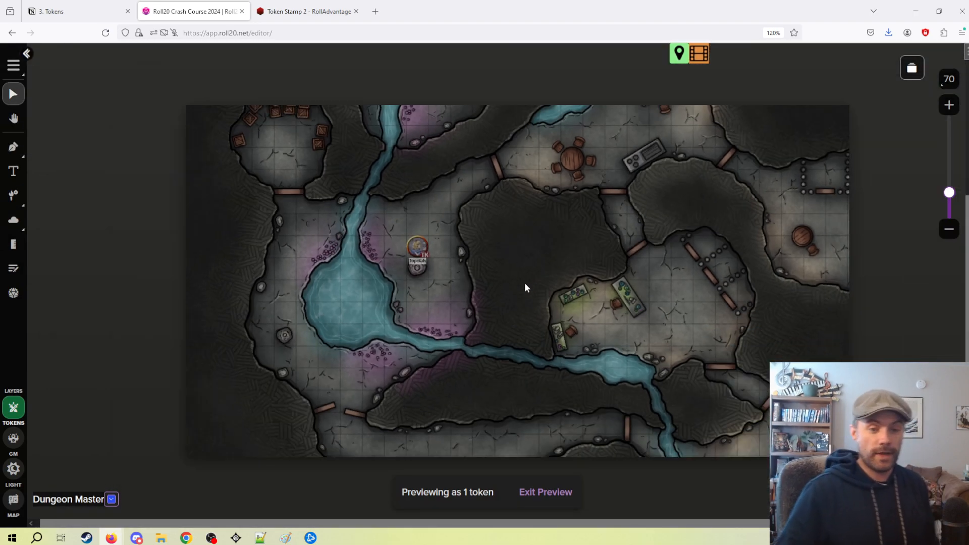
{"action": "scroll", "coordinate": [525, 286], "scroll_direction": "up", "scroll_amount": 3}
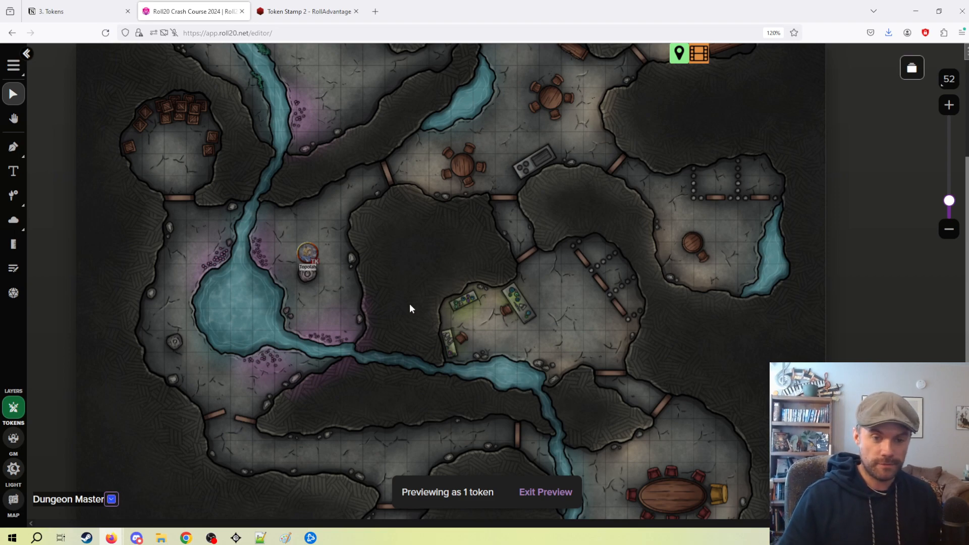
{"action": "scroll", "coordinate": [333, 305], "scroll_direction": "up", "scroll_amount": 3}
{"action": "left_click_drag", "start_coordinate": [349, 320], "coordinate": [461, 331]}
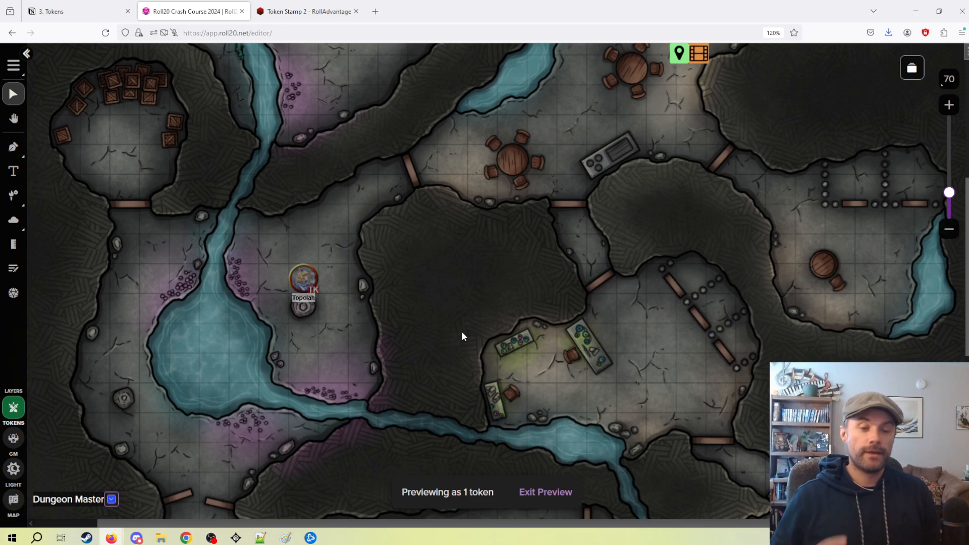
{"action": "left_click", "coordinate": [306, 278]}
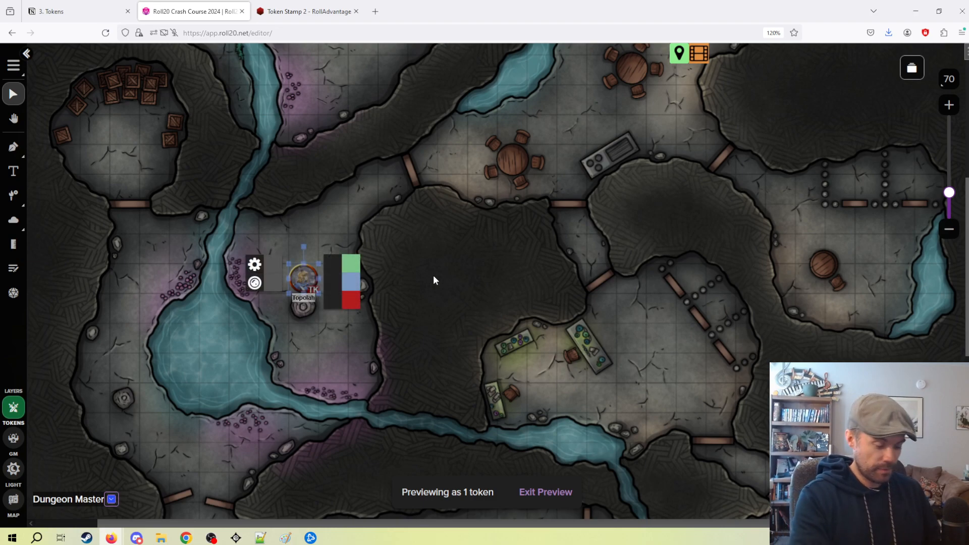
{"action": "key", "text": "ctrl+l"}
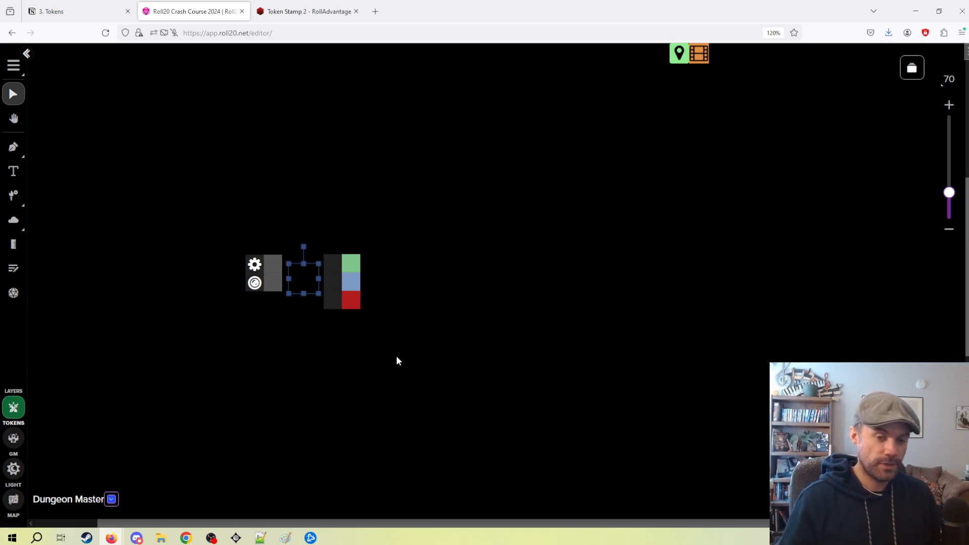
Try to leave the token preview by deselecting the token, toggling the preview and switching to the GM layer and back to Tokens.
{"action": "left_click", "coordinate": [494, 284]}
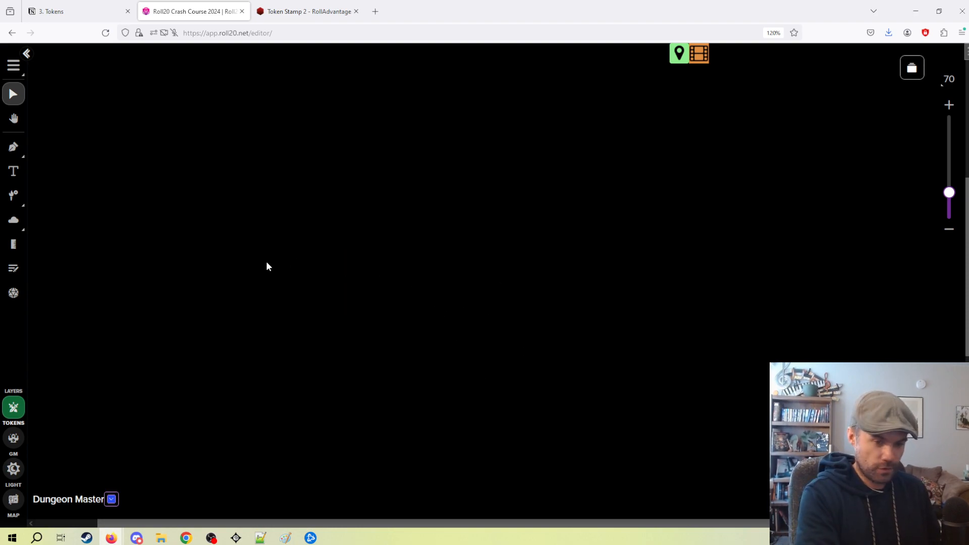
{"action": "key", "text": "ctrl+l"}
{"action": "left_click_drag", "start_coordinate": [283, 227], "coordinate": [458, 314]}
{"action": "scroll", "coordinate": [420, 259], "scroll_direction": "down", "scroll_amount": 4}
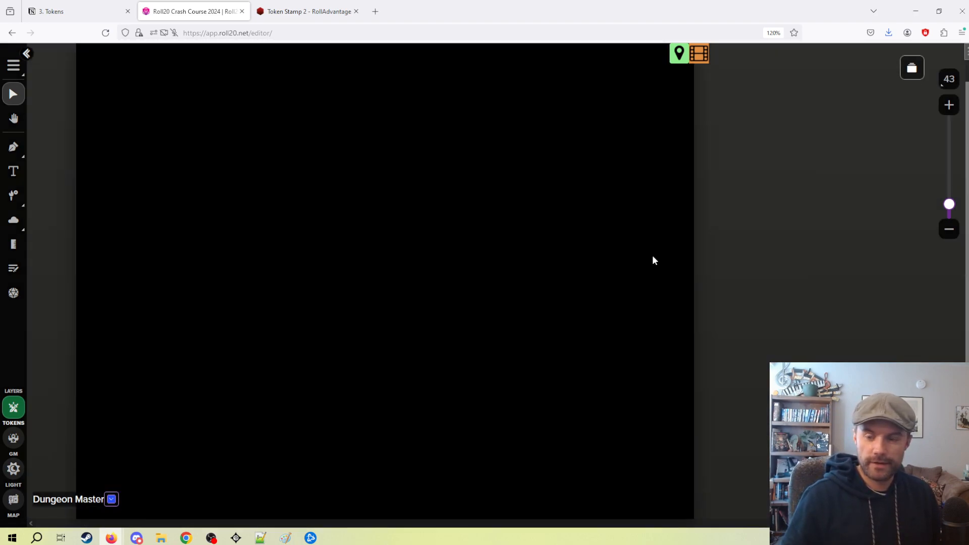
{"action": "left_click", "coordinate": [13, 437]}
{"action": "left_click", "coordinate": [14, 411]}
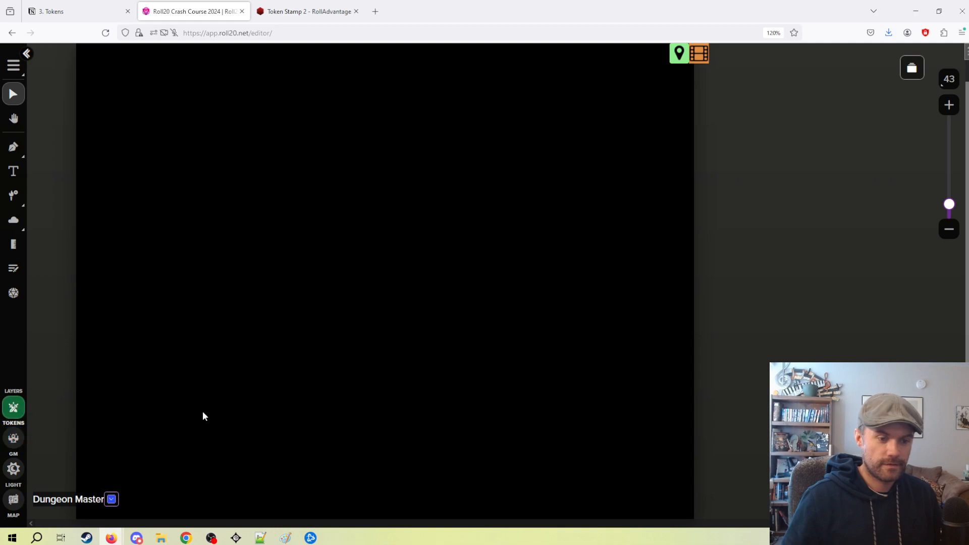
Switch to the "card" page, return to the "dynamic lighting" page and close the page list.
{"action": "left_click", "coordinate": [706, 60]}
{"action": "left_click", "coordinate": [331, 206]}
{"action": "left_click", "coordinate": [442, 207]}
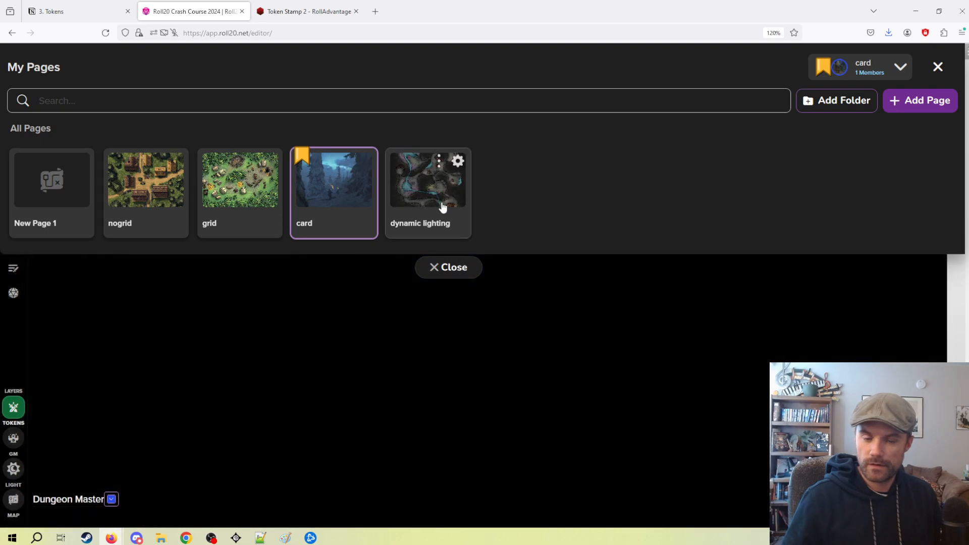
{"action": "left_click", "coordinate": [463, 264]}
Preview the map again as the Topolah token without enabling its vision, and exit the preview.
{"action": "scroll", "coordinate": [477, 278], "scroll_direction": "down", "scroll_amount": 3}
{"action": "scroll", "coordinate": [389, 305], "scroll_direction": "up", "scroll_amount": 2}
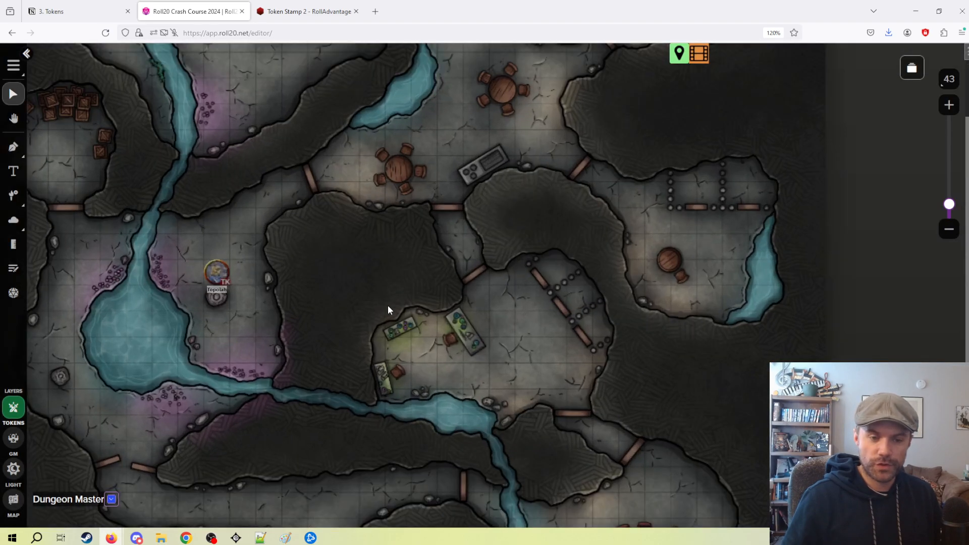
{"action": "left_click_drag", "start_coordinate": [389, 305], "coordinate": [529, 294]}
{"action": "scroll", "coordinate": [529, 295], "scroll_direction": "up", "scroll_amount": 2}
{"action": "left_click_drag", "start_coordinate": [249, 265], "coordinate": [319, 271]}
{"action": "left_click", "coordinate": [349, 245]}
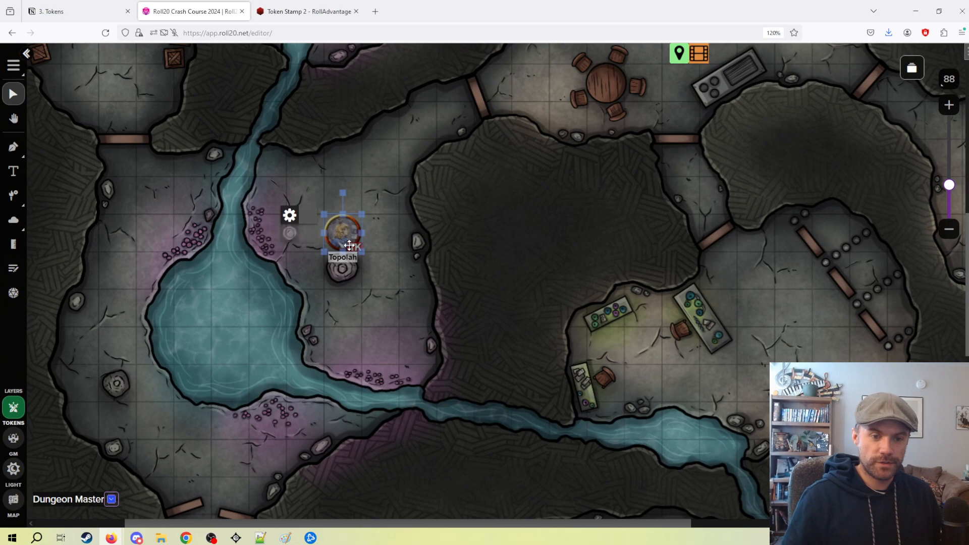
{"action": "key", "text": "ctrl+l"}
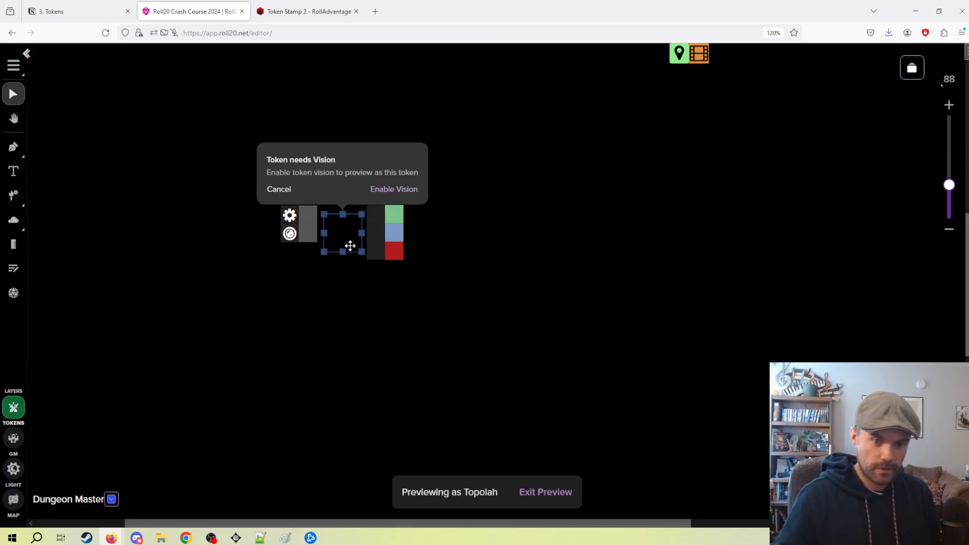
{"action": "left_click", "coordinate": [392, 326]}
{"action": "left_click", "coordinate": [552, 492]}
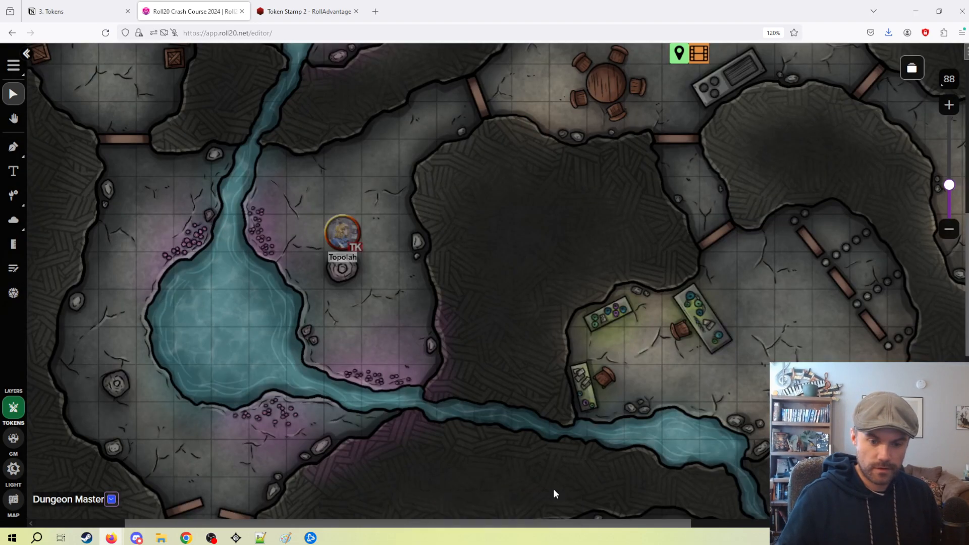
Turn on Vision in the Topolah token's dynamic lighting settings and save them.
{"action": "scroll", "coordinate": [407, 402], "scroll_direction": "up", "scroll_amount": 3}
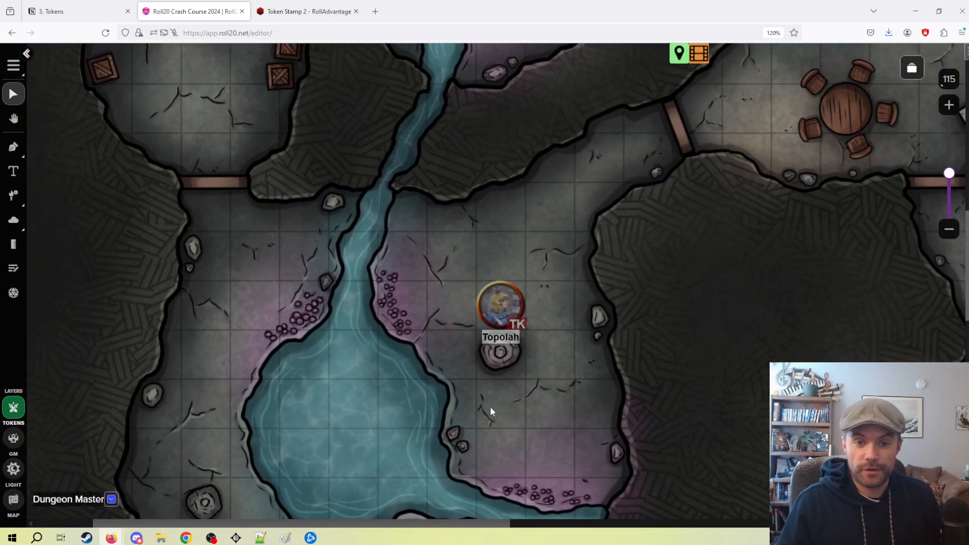
{"action": "left_click_drag", "start_coordinate": [548, 408], "coordinate": [575, 378]}
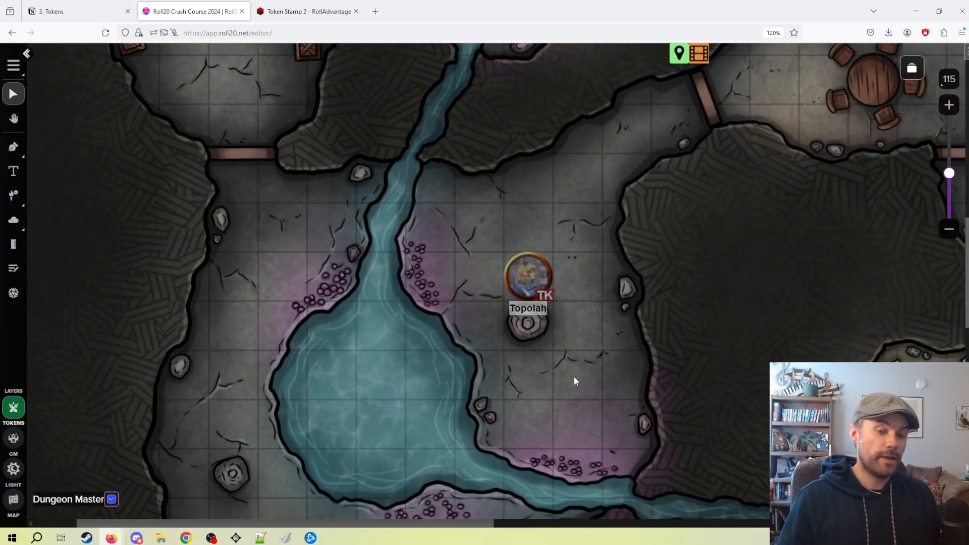
{"action": "double_click", "coordinate": [528, 277]}
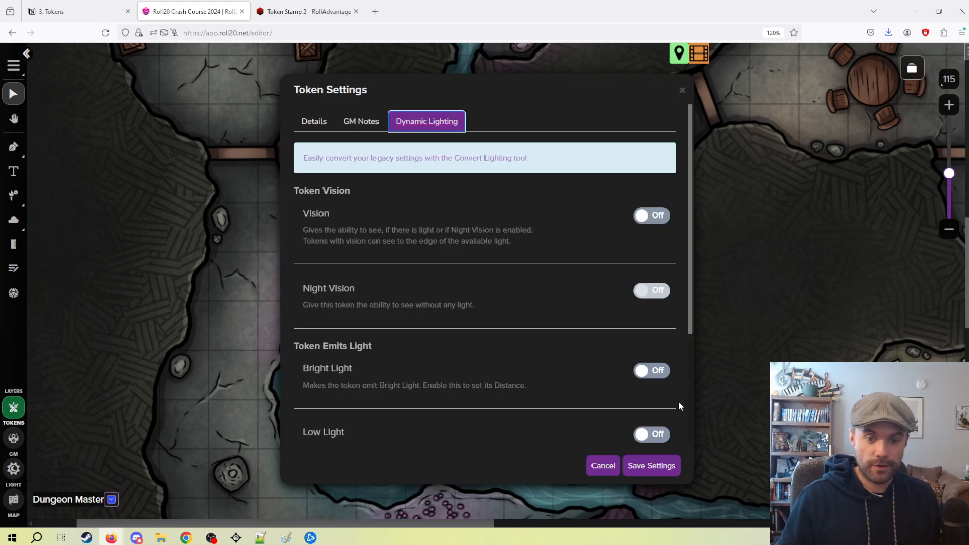
{"action": "left_click", "coordinate": [604, 465]}
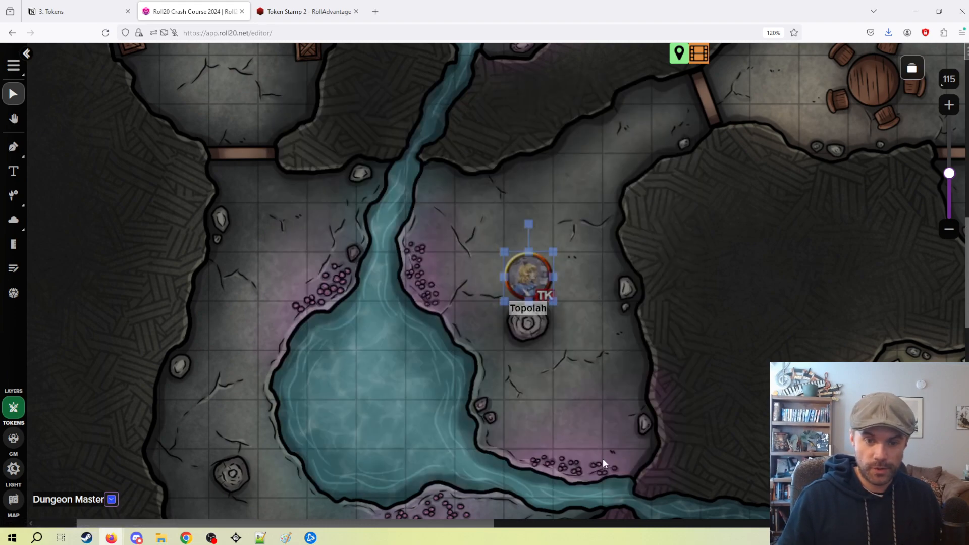
{"action": "double_click", "coordinate": [535, 275]}
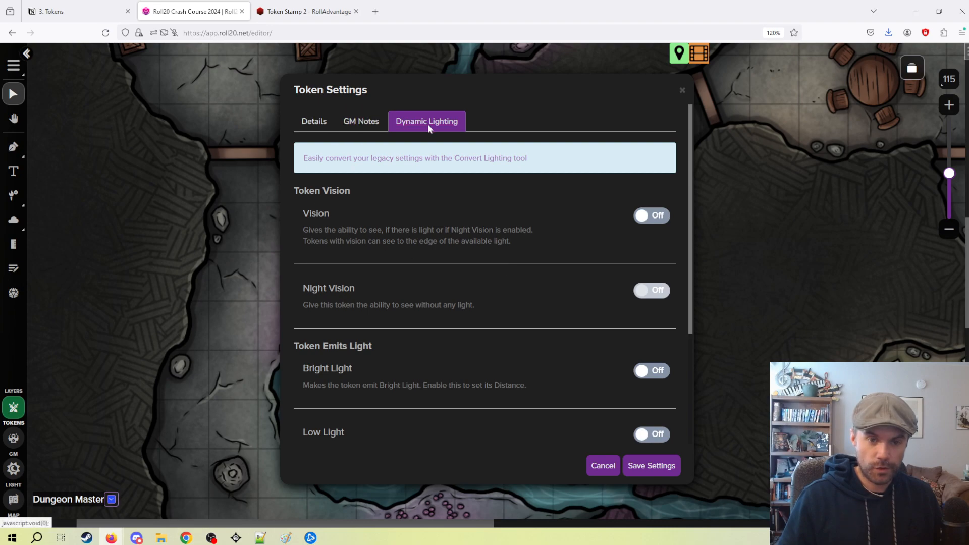
{"action": "left_click", "coordinate": [646, 218]}
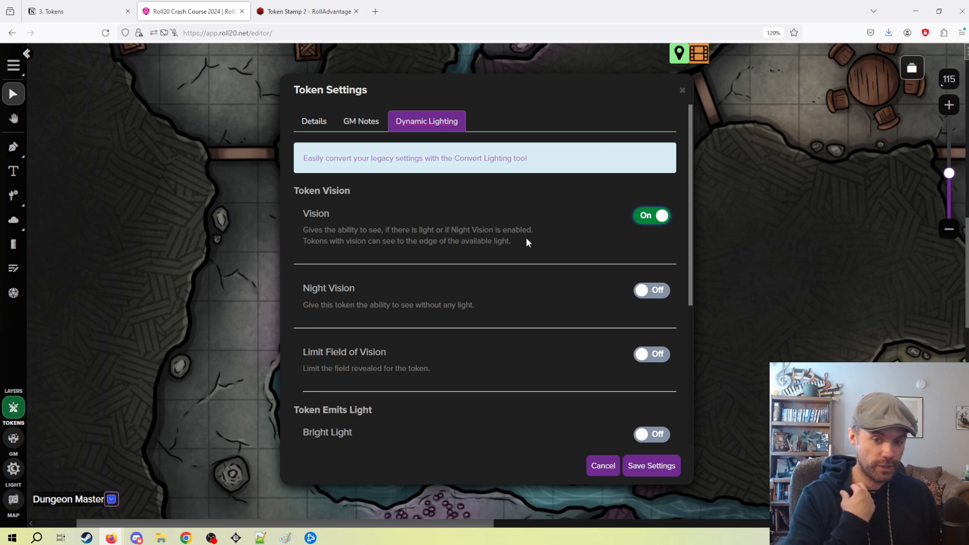
{"action": "left_click", "coordinate": [633, 463]}
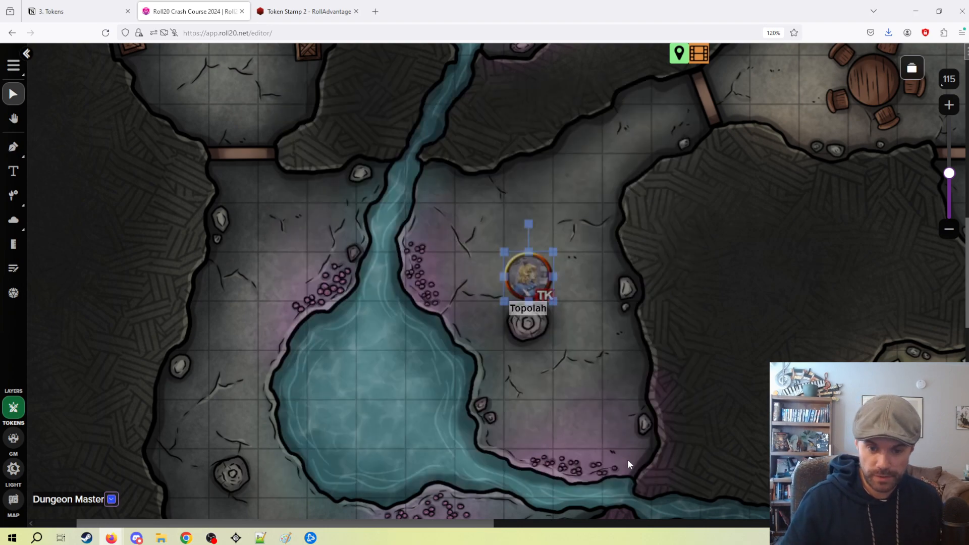
Preview the map from the Topolah token's point of view with Vision enabled, and exit the preview.
{"action": "left_click", "coordinate": [537, 284]}
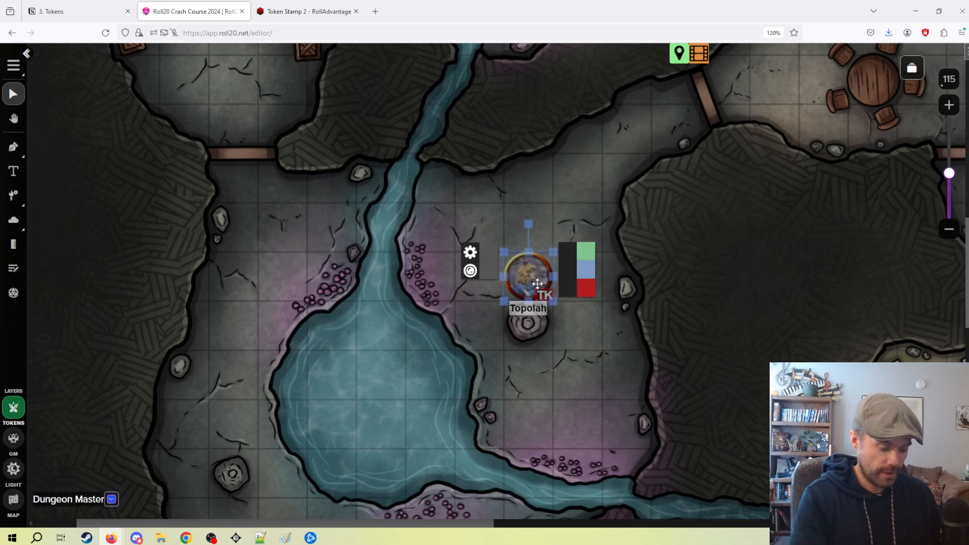
{"action": "key", "text": "ctrl+l"}
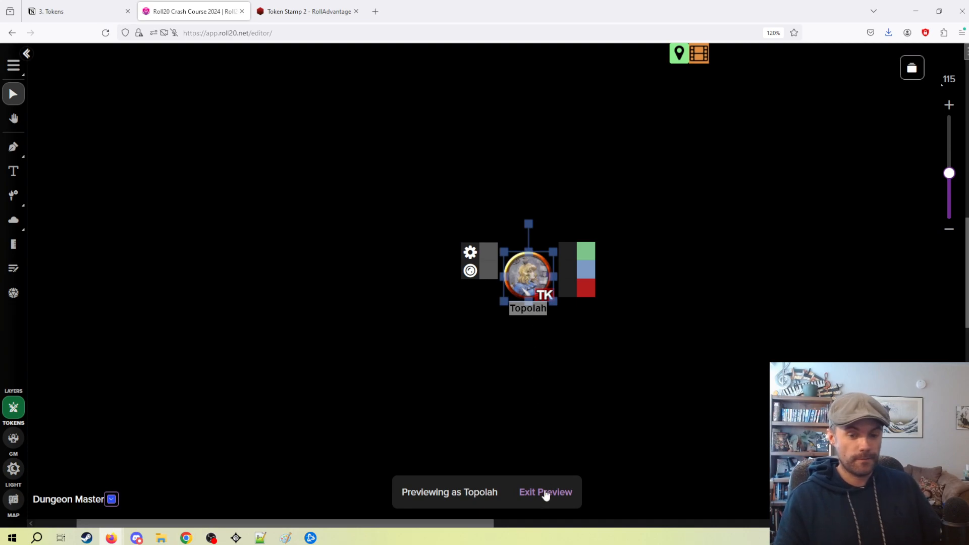
{"action": "left_click", "coordinate": [546, 492]}
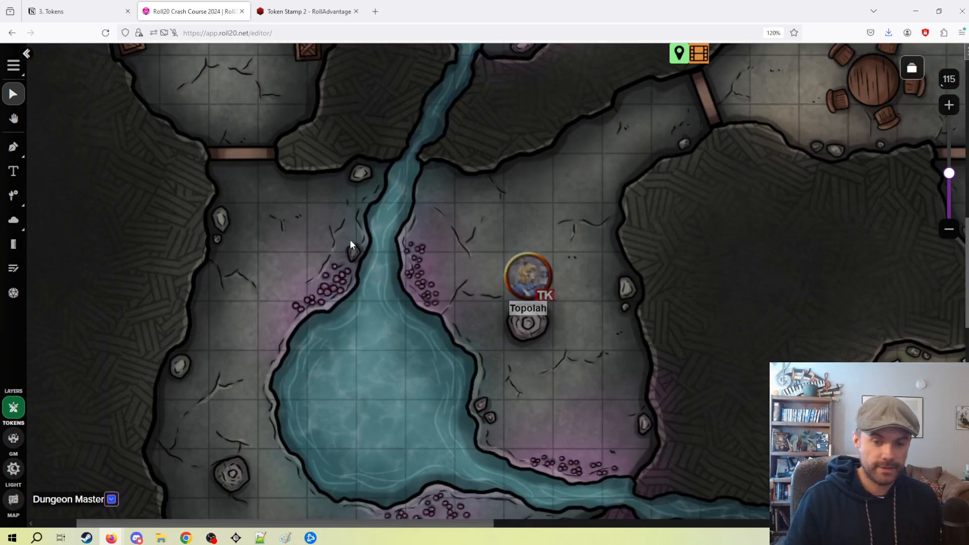
Enable Night Vision for the Topolah token with a distance of 30 ft and save the settings.
{"action": "scroll", "coordinate": [616, 250], "scroll_direction": "down", "scroll_amount": 2}
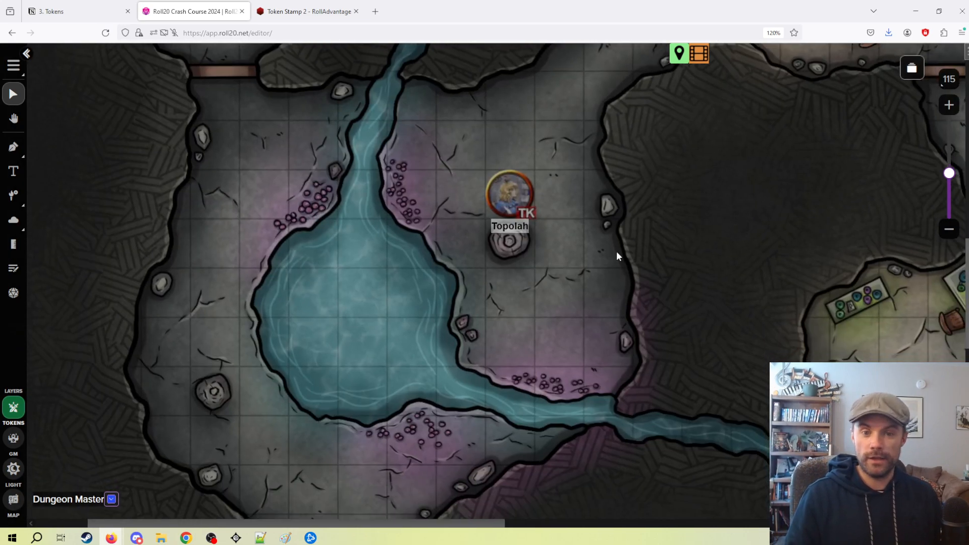
{"action": "left_click", "coordinate": [507, 196]}
{"action": "double_click", "coordinate": [509, 198]}
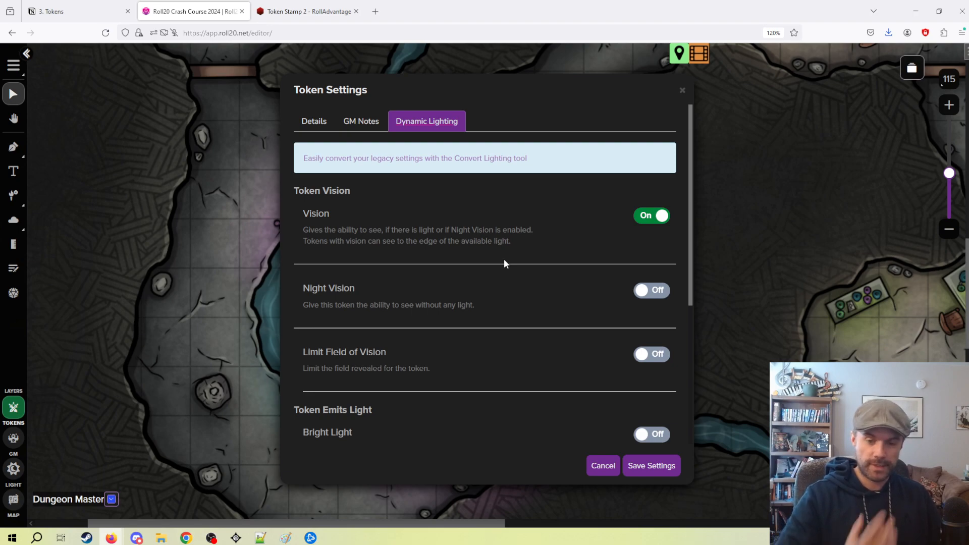
{"action": "scroll", "coordinate": [453, 243], "scroll_direction": "down", "scroll_amount": 2}
{"action": "left_click", "coordinate": [651, 221]}
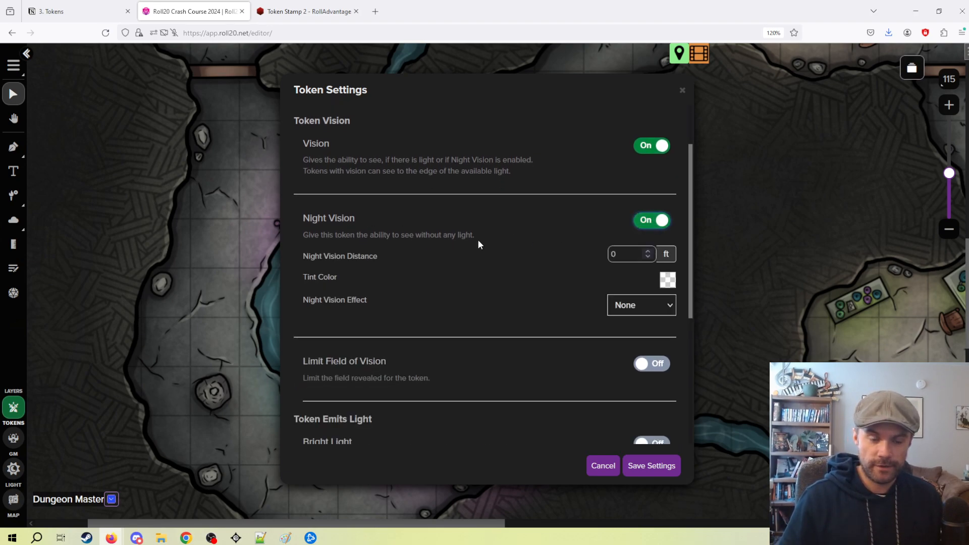
{"action": "key", "text": "Tab"}
{"action": "type", "text": "30"}
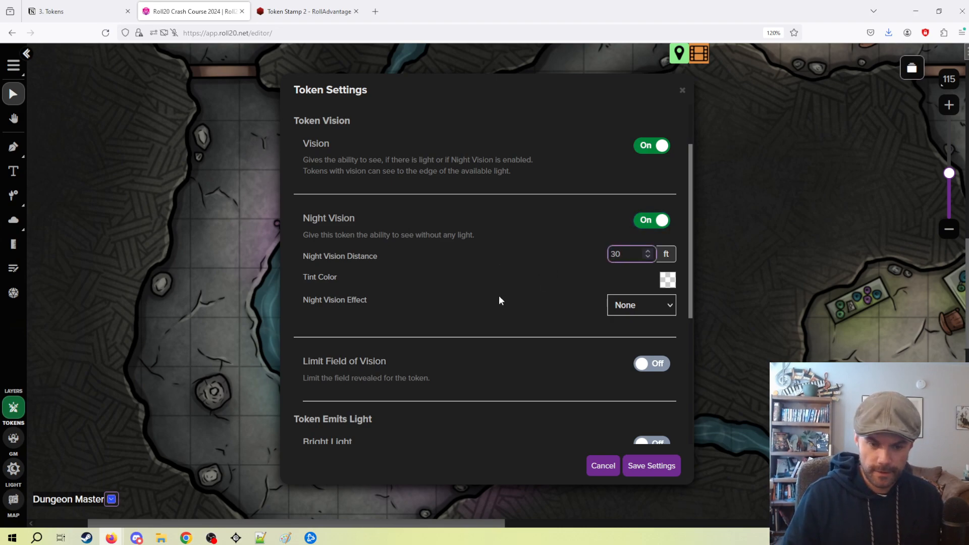
{"action": "scroll", "coordinate": [555, 352], "scroll_direction": "down", "scroll_amount": 2}
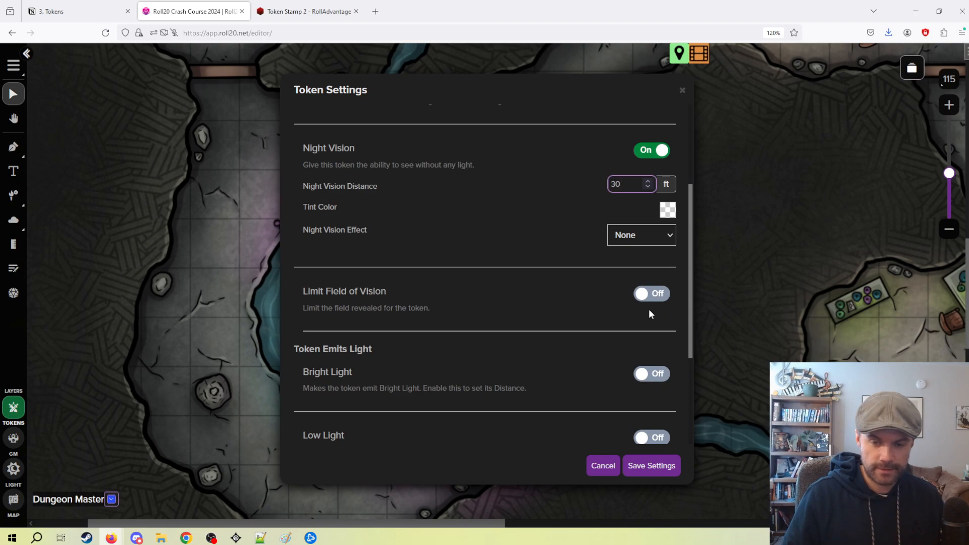
{"action": "left_click", "coordinate": [648, 465]}
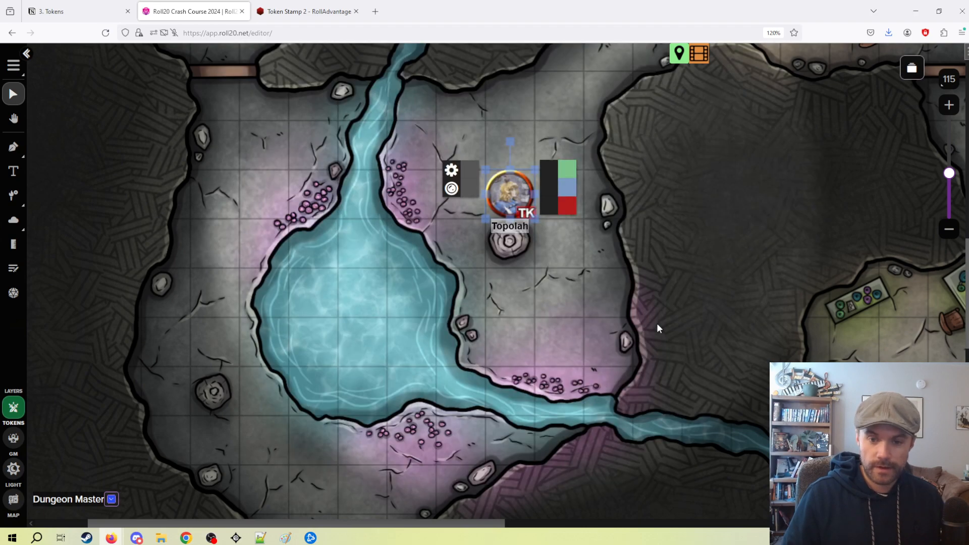
Try moving the Topolah token across the chamber and put it back in the square above the rock.
{"action": "scroll", "coordinate": [663, 313], "scroll_direction": "down", "scroll_amount": 3}
{"action": "scroll", "coordinate": [676, 272], "scroll_direction": "up", "scroll_amount": 2}
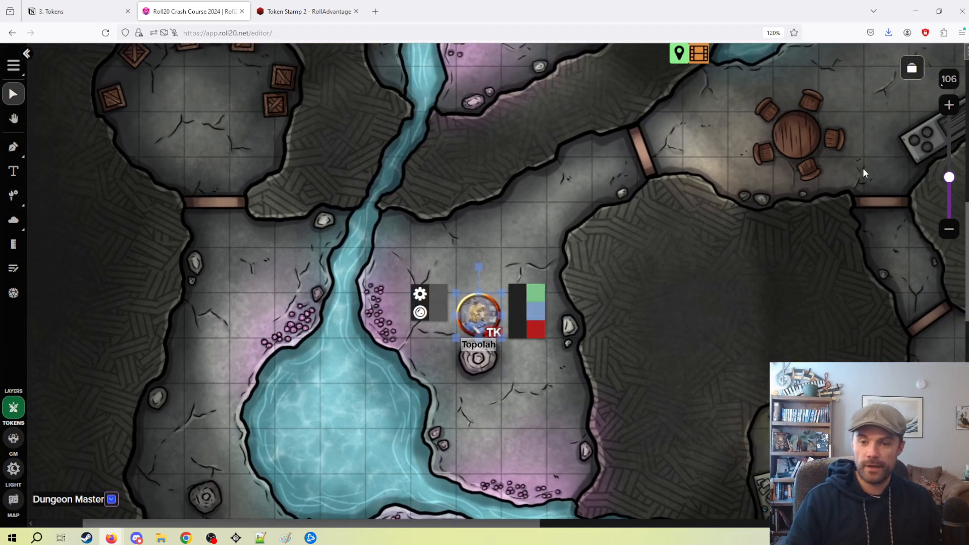
{"action": "left_click_drag", "start_coordinate": [776, 229], "coordinate": [597, 212]}
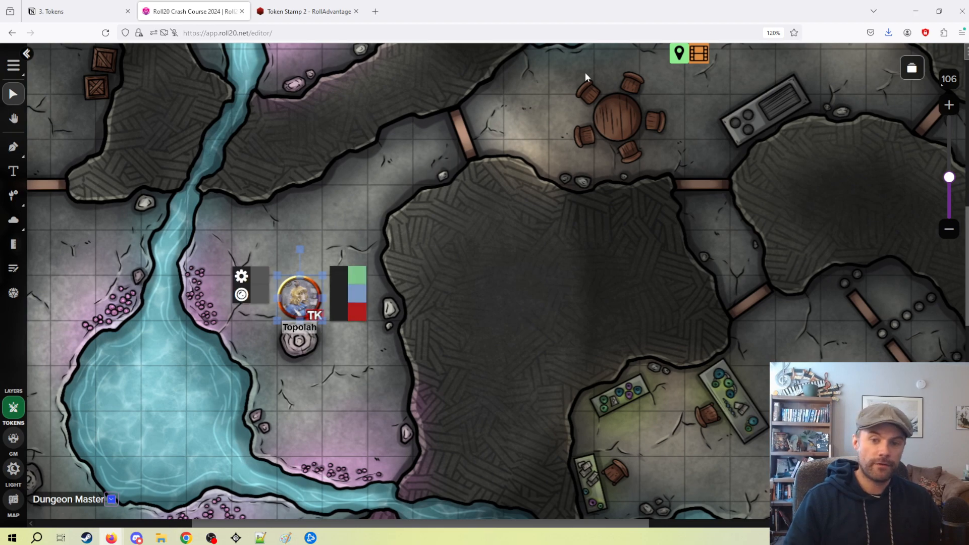
{"action": "left_click_drag", "start_coordinate": [475, 324], "coordinate": [615, 313]}
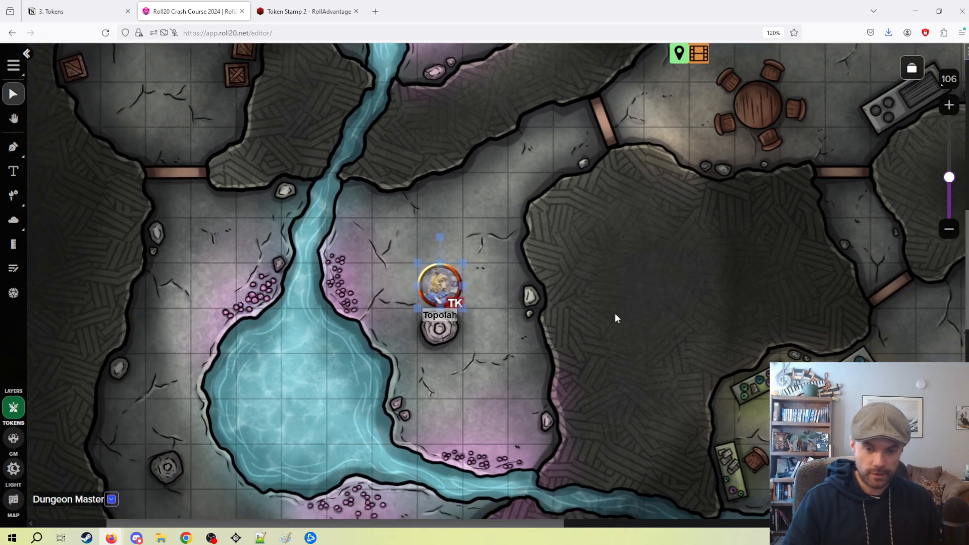
{"action": "left_click_drag", "start_coordinate": [440, 283], "coordinate": [502, 356]}
{"action": "left_click_drag", "start_coordinate": [519, 310], "coordinate": [437, 283]}
Preview the map as the Topolah token to examine the extent of its night vision.
{"action": "left_click", "coordinate": [444, 283]}
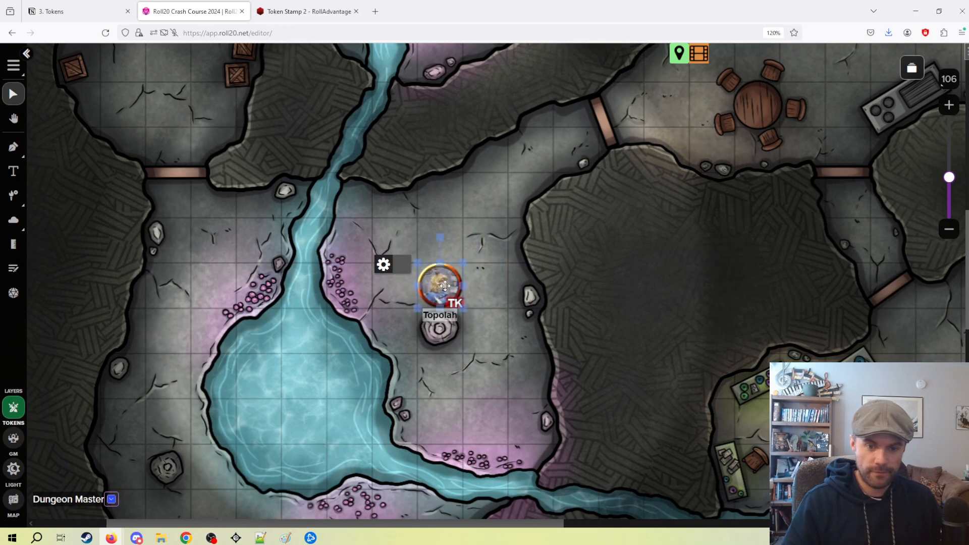
{"action": "key", "text": "ctrl+l"}
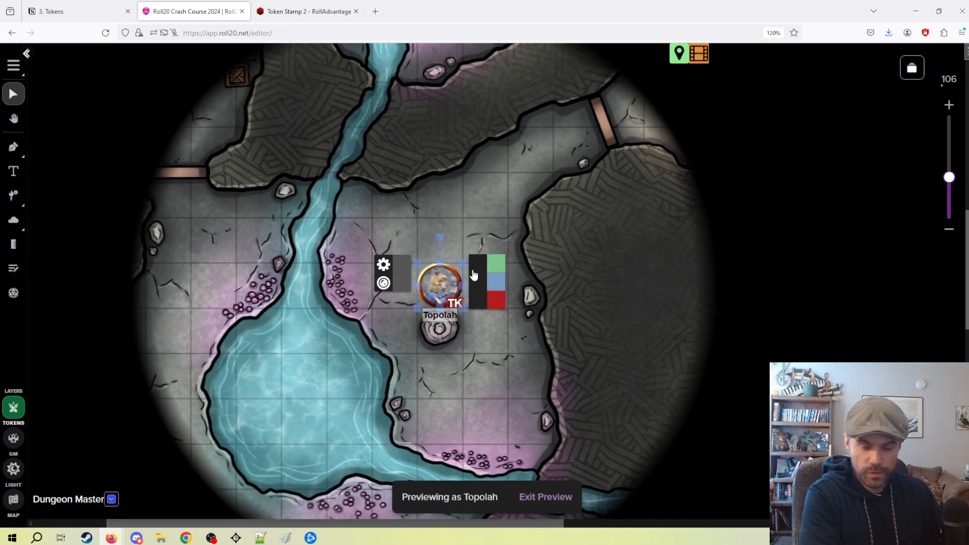
{"action": "scroll", "coordinate": [558, 296], "scroll_direction": "down", "scroll_amount": 3}
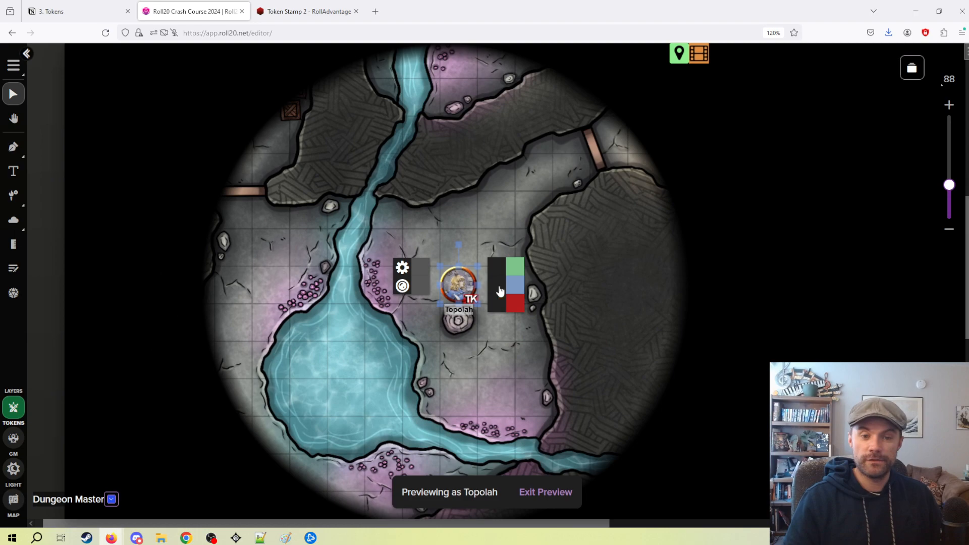
Move the Topolah token around the cave and up to the river during the preview, and return it to the square above the rock.
{"action": "left_click", "coordinate": [504, 243]}
{"action": "left_click_drag", "start_coordinate": [458, 283], "coordinate": [496, 285]}
{"action": "scroll", "coordinate": [621, 264], "scroll_direction": "down", "scroll_amount": 2}
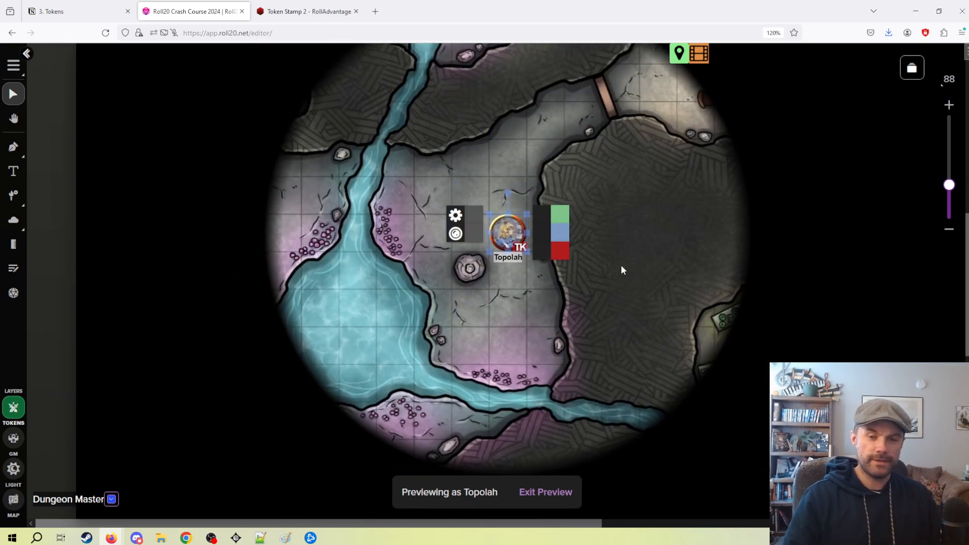
{"action": "left_click_drag", "start_coordinate": [506, 237], "coordinate": [469, 197]}
{"action": "scroll", "coordinate": [507, 344], "scroll_direction": "up", "scroll_amount": 5}
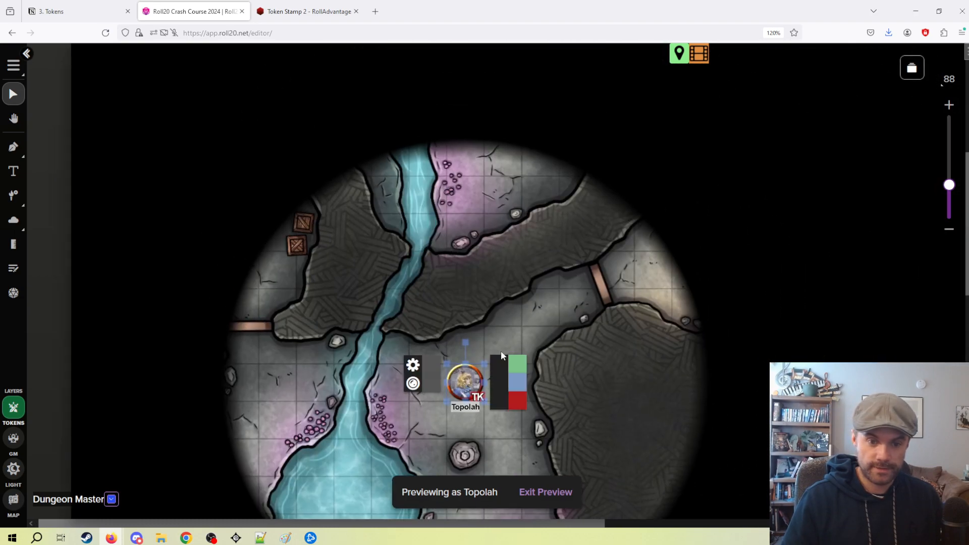
{"action": "scroll", "coordinate": [454, 323], "scroll_direction": "down", "scroll_amount": 4}
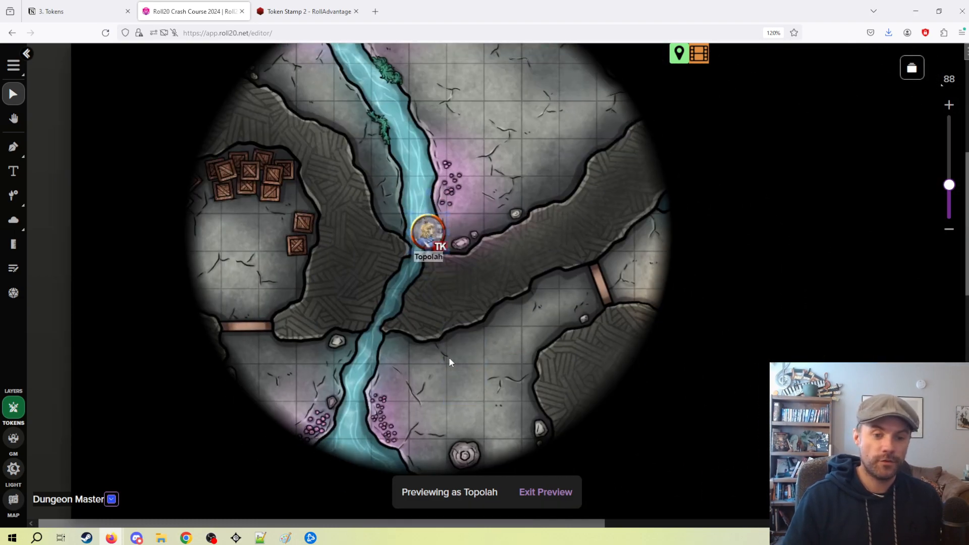
{"action": "left_click_drag", "start_coordinate": [469, 231], "coordinate": [488, 407]}
{"action": "scroll", "coordinate": [585, 275], "scroll_direction": "down", "scroll_amount": 4}
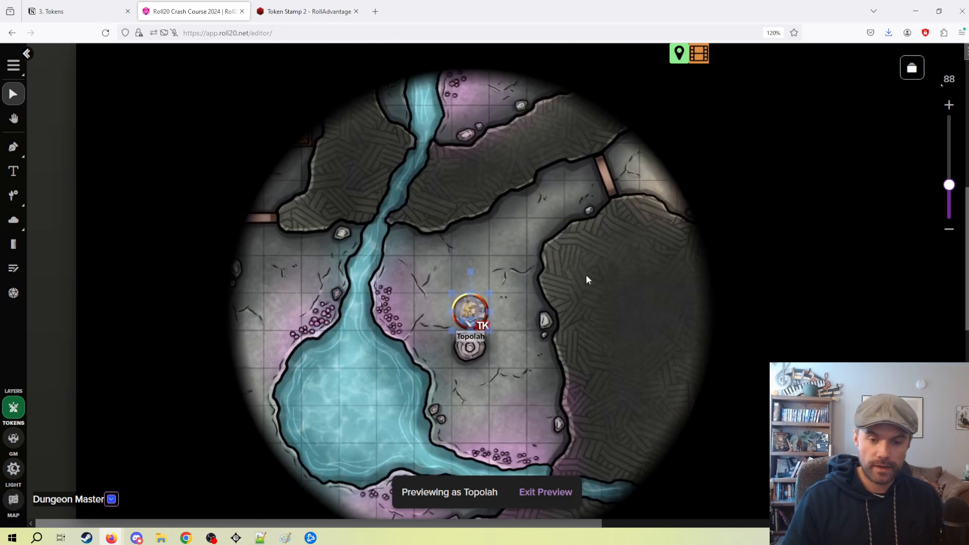
{"action": "left_click", "coordinate": [600, 285]}
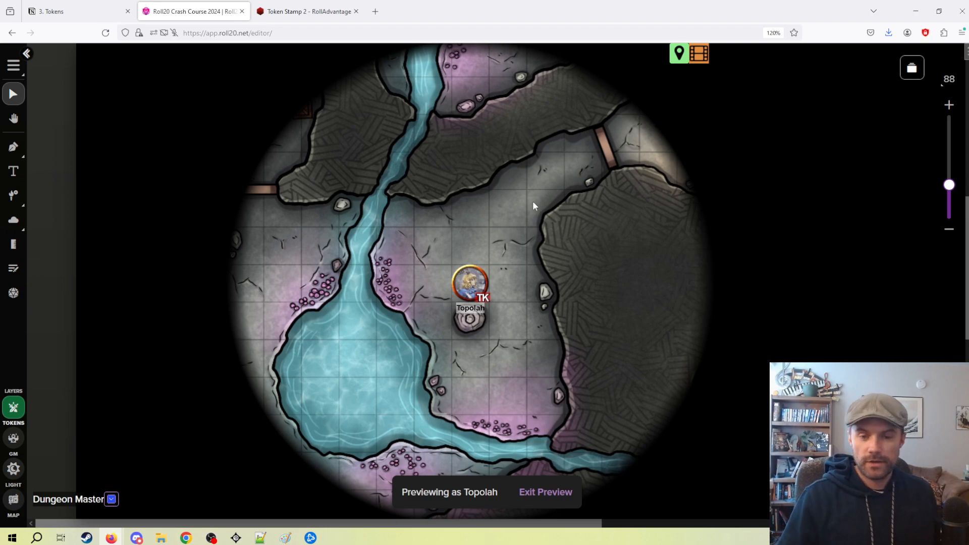
Set the Topolah token's Night Vision Effect to Dimming.
{"action": "double_click", "coordinate": [470, 283]}
{"action": "scroll", "coordinate": [440, 259], "scroll_direction": "down", "scroll_amount": 3}
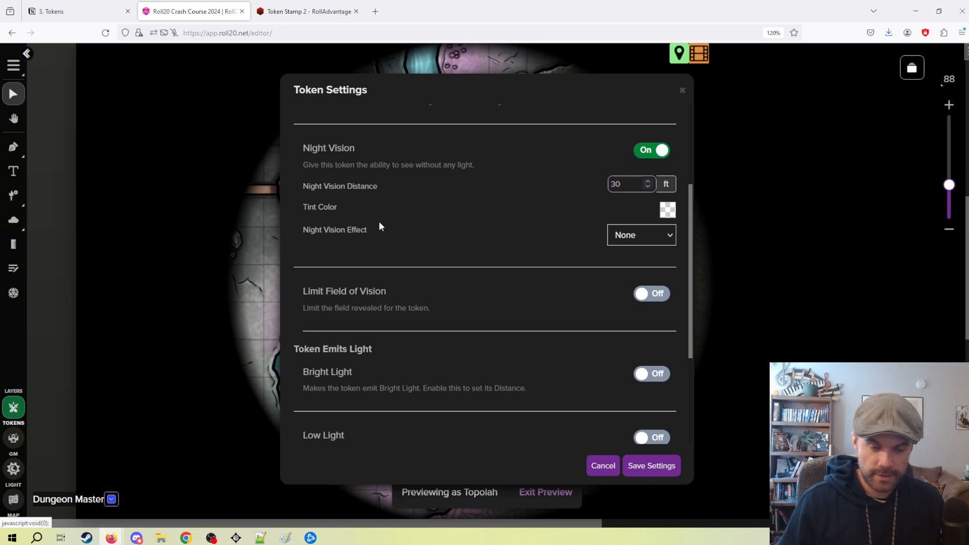
{"action": "left_click", "coordinate": [627, 234]}
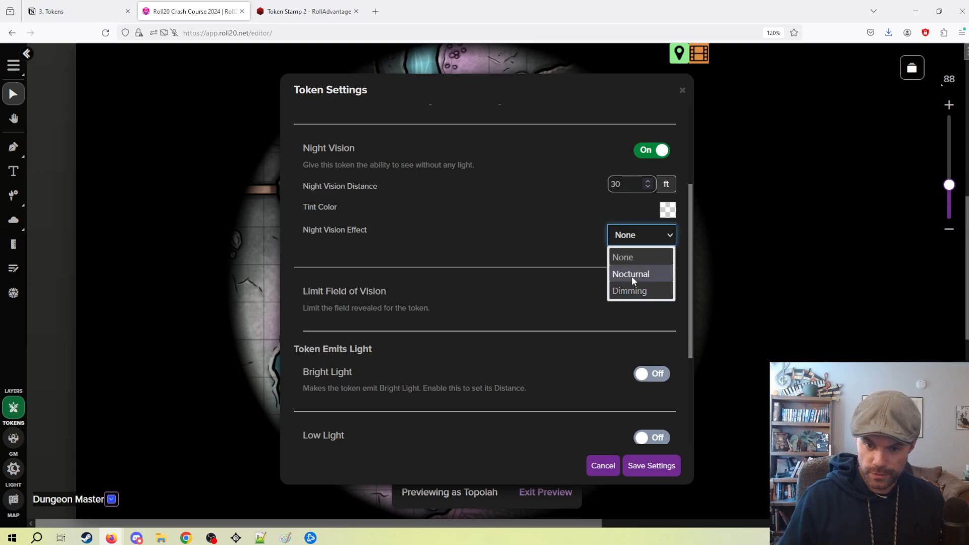
{"action": "left_click", "coordinate": [635, 291]}
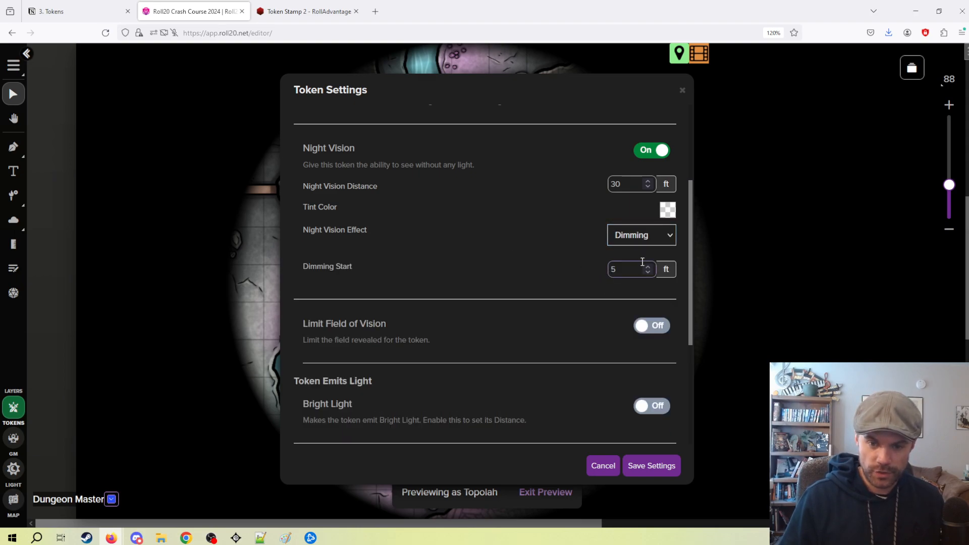
Set the night vision Tint Color to dark grey, keep the Dimming effect and save the token settings.
{"action": "left_click", "coordinate": [667, 212]}
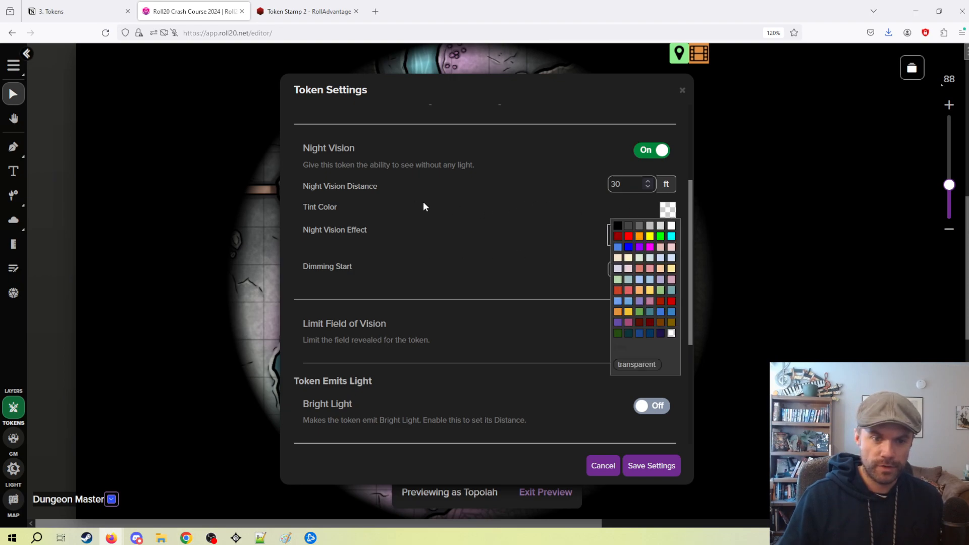
{"action": "left_click", "coordinate": [628, 226]}
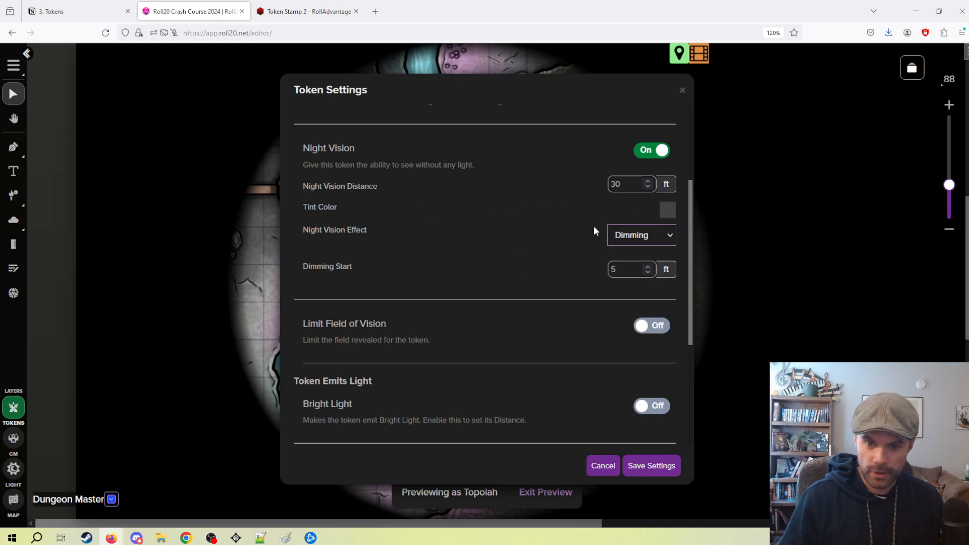
{"action": "left_click", "coordinate": [668, 210]}
{"action": "left_click", "coordinate": [575, 214]}
{"action": "left_click", "coordinate": [664, 235]}
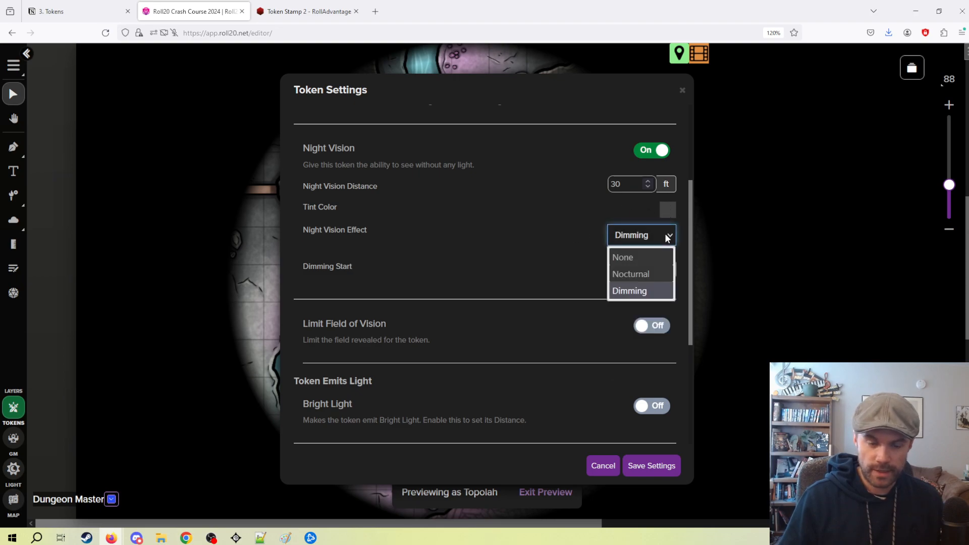
{"action": "left_click", "coordinate": [665, 233]}
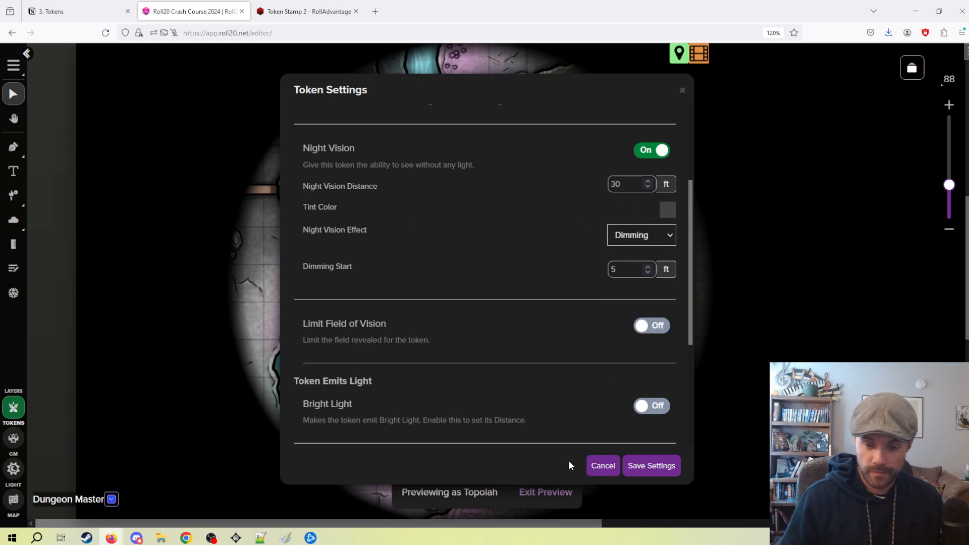
{"action": "left_click", "coordinate": [664, 471]}
{"action": "left_click", "coordinate": [606, 383]}
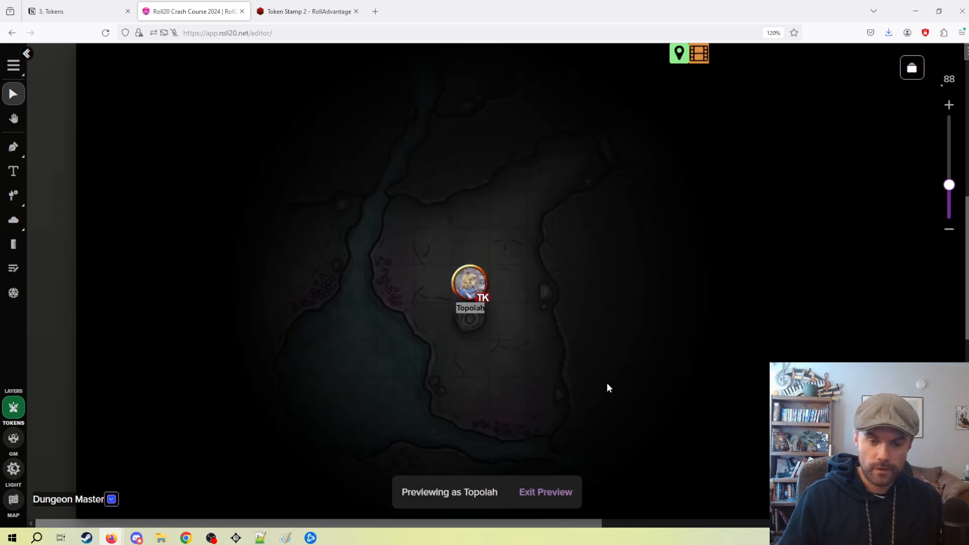
Toggle the Topolah token's preview off and on again to compare the full map with its night vision.
{"action": "left_click", "coordinate": [475, 288]}
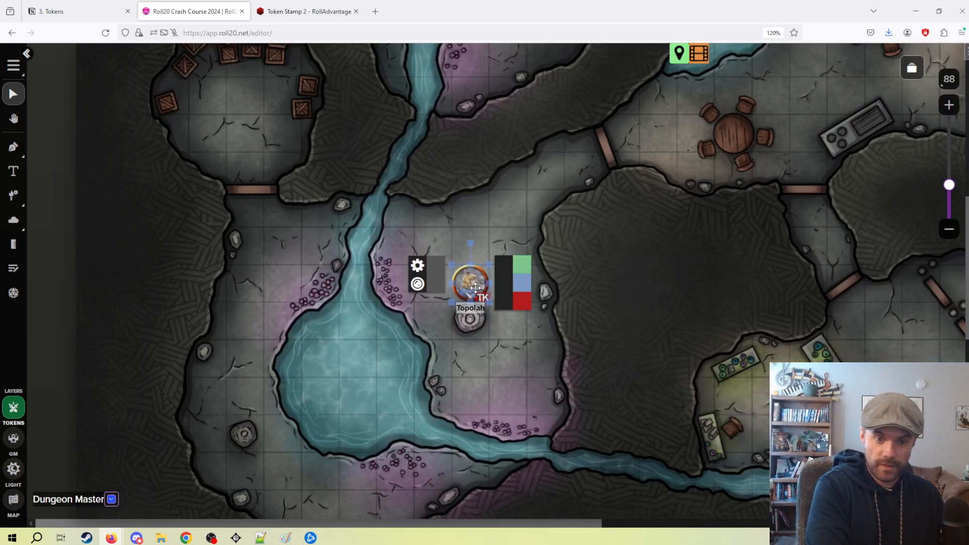
{"action": "left_click", "coordinate": [498, 341]}
{"action": "left_click", "coordinate": [476, 278]}
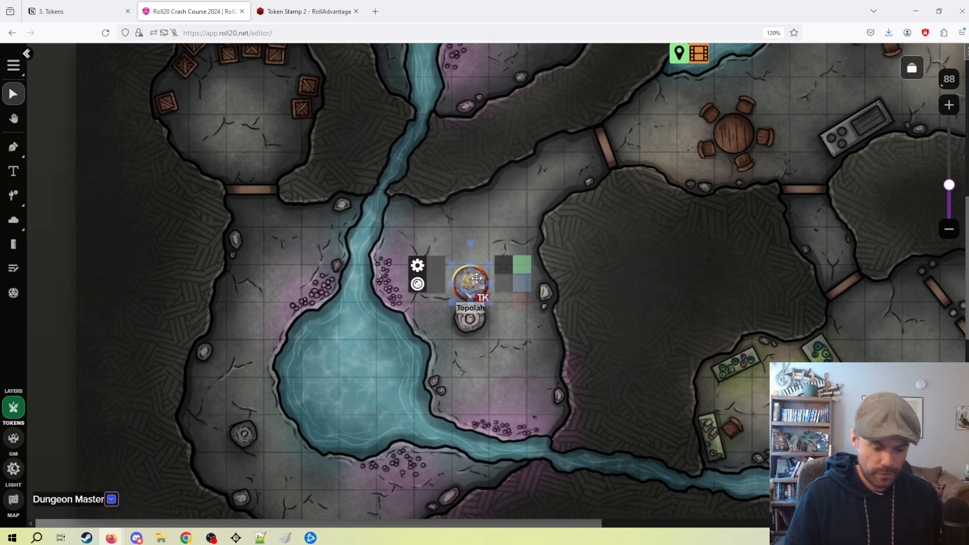
{"action": "key", "text": "ctrl+l"}
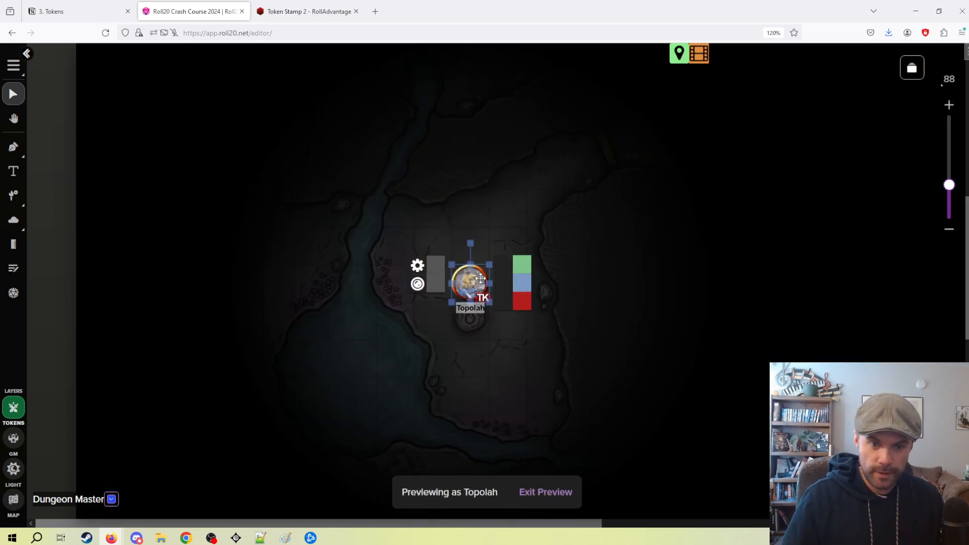
{"action": "left_click", "coordinate": [527, 228]}
Move the Topolah token beside the rock and down to the riverbank at the cave's south end during the preview.
{"action": "left_click_drag", "start_coordinate": [484, 284], "coordinate": [447, 285]}
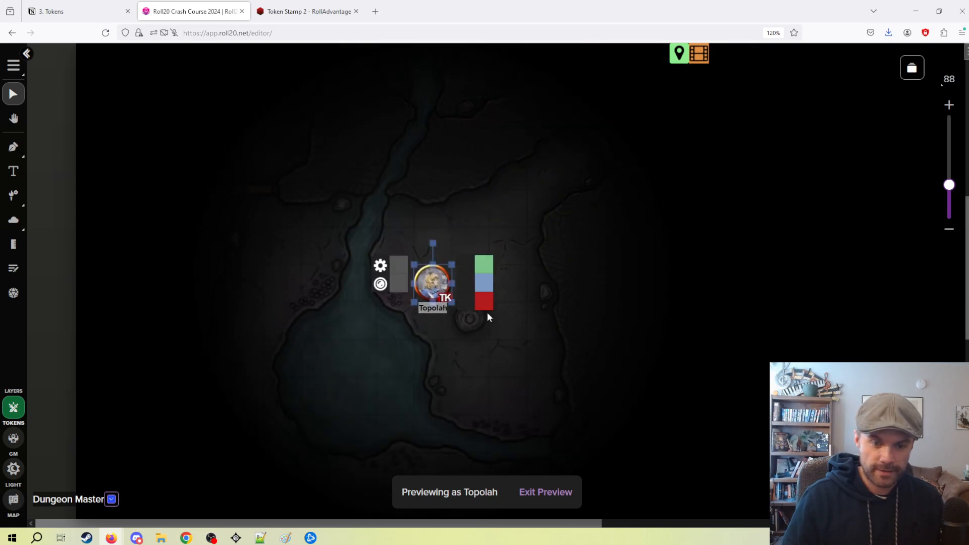
{"action": "scroll", "coordinate": [483, 287], "scroll_direction": "down", "scroll_amount": 1}
{"action": "left_click", "coordinate": [432, 219]}
{"action": "left_click_drag", "start_coordinate": [436, 239], "coordinate": [473, 351]}
{"action": "left_click_drag", "start_coordinate": [534, 258], "coordinate": [513, 167]}
{"action": "left_click", "coordinate": [530, 290]}
{"action": "left_click_drag", "start_coordinate": [455, 249], "coordinate": [516, 272]}
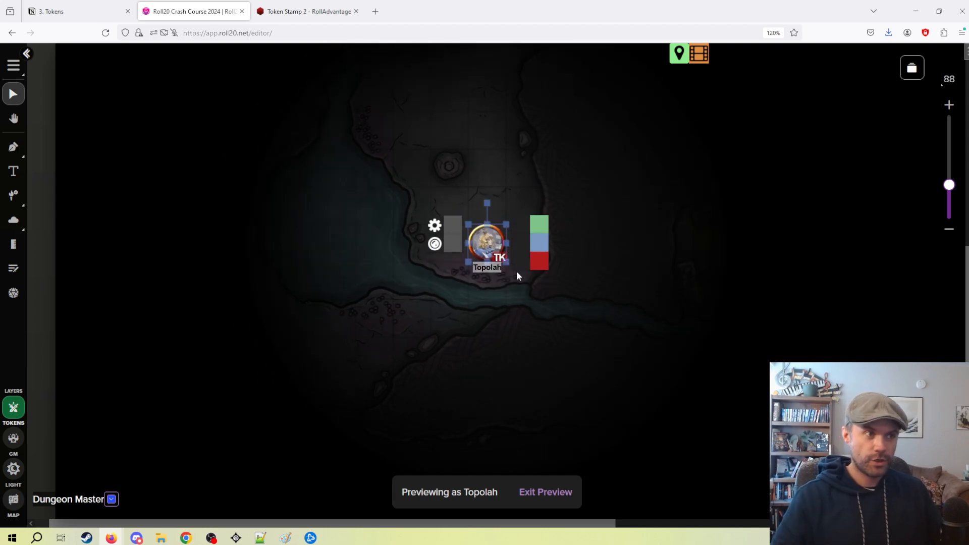
Move the Topolah token back up through the cave and return it to the square above the rock.
{"action": "left_click_drag", "start_coordinate": [480, 229], "coordinate": [459, 164]}
{"action": "left_click_drag", "start_coordinate": [541, 154], "coordinate": [561, 276]}
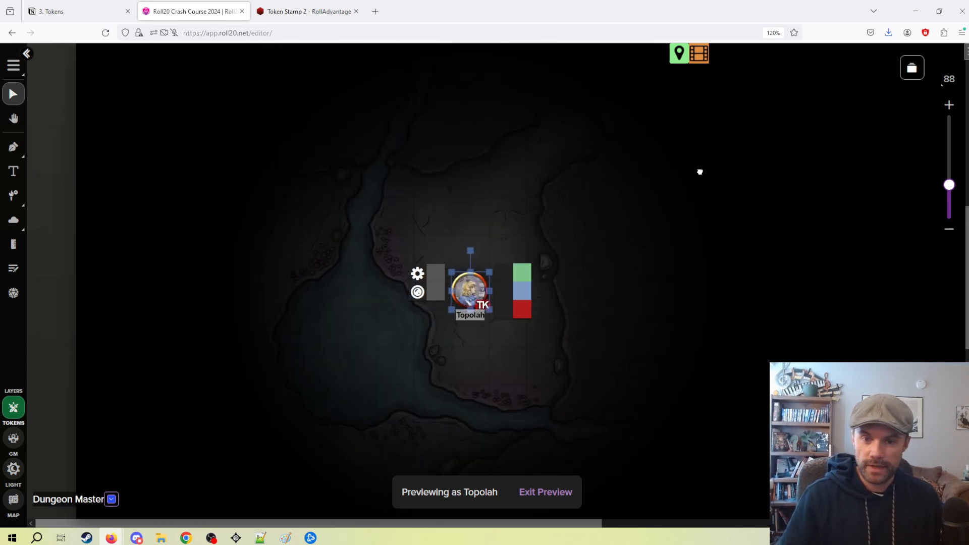
{"action": "left_click_drag", "start_coordinate": [698, 159], "coordinate": [699, 242]}
{"action": "left_click_drag", "start_coordinate": [477, 362], "coordinate": [509, 263]}
{"action": "left_click_drag", "start_coordinate": [655, 239], "coordinate": [579, 294]}
{"action": "left_click_drag", "start_coordinate": [447, 327], "coordinate": [500, 294]}
{"action": "left_click_drag", "start_coordinate": [567, 314], "coordinate": [631, 246]}
{"action": "left_click_drag", "start_coordinate": [540, 232], "coordinate": [465, 338]}
Set the Topolah token's night vision Tint Color to light grey and save the settings.
{"action": "double_click", "coordinate": [465, 336]}
{"action": "scroll", "coordinate": [595, 328], "scroll_direction": "down", "scroll_amount": 3}
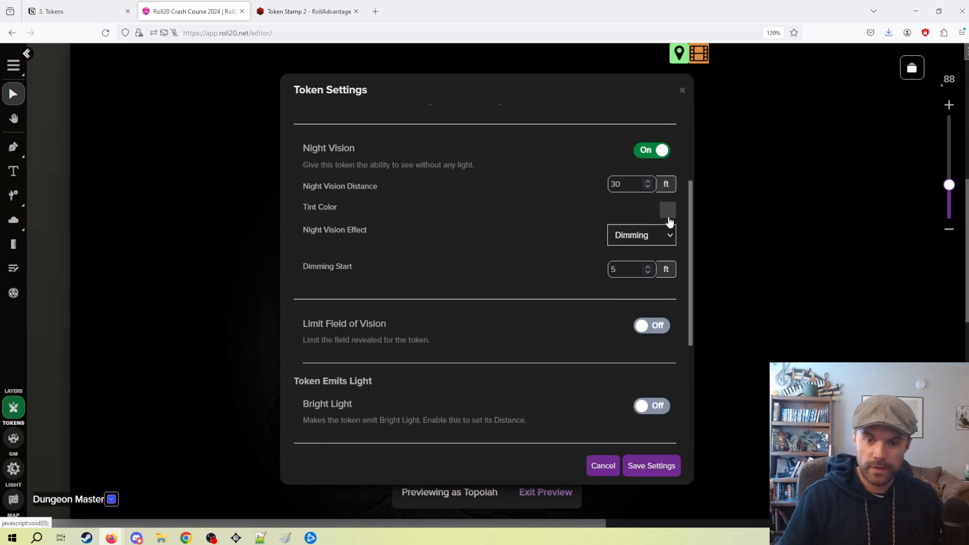
{"action": "left_click", "coordinate": [666, 214]}
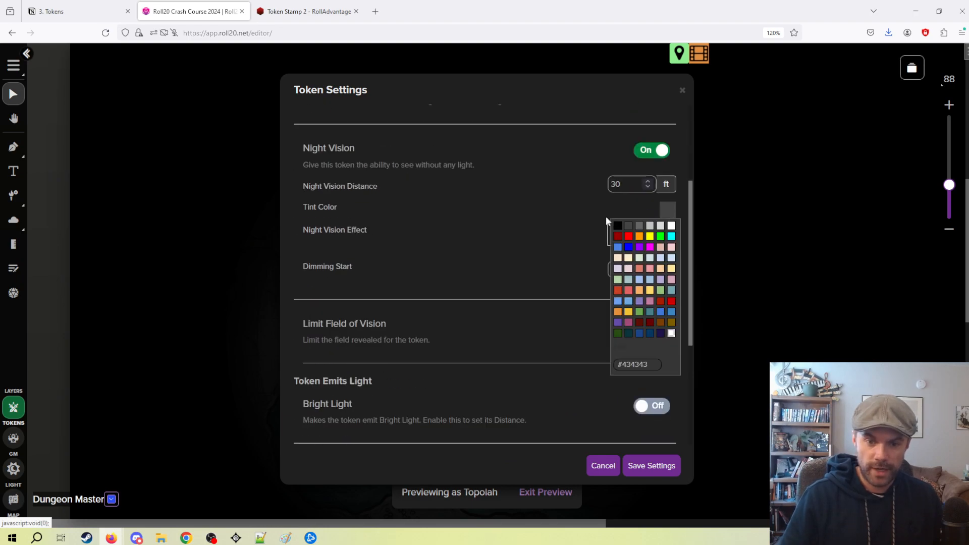
{"action": "left_click", "coordinate": [649, 226]}
{"action": "left_click", "coordinate": [643, 465]}
{"action": "left_click", "coordinate": [499, 399]}
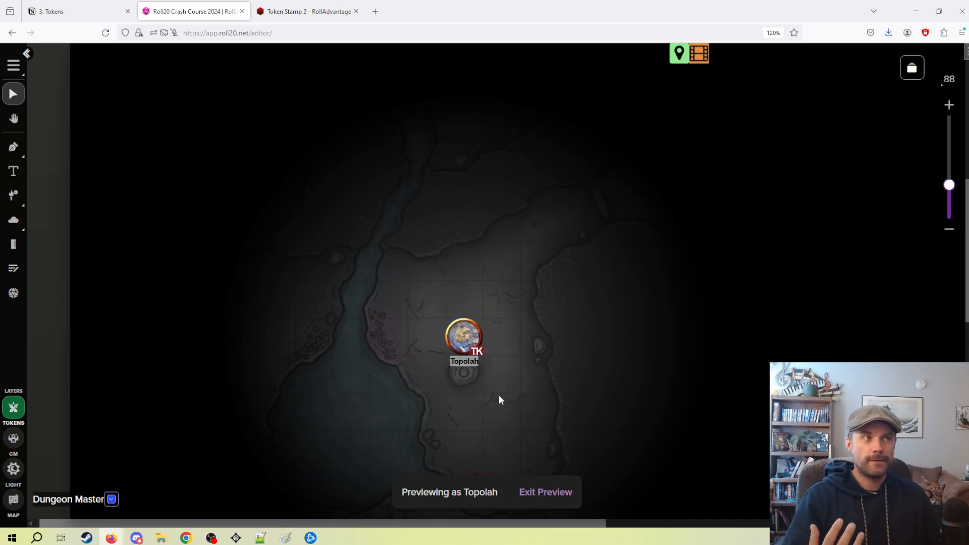
Try a cyan night vision Tint Color on the Topolah token and save the settings.
{"action": "double_click", "coordinate": [473, 335]}
{"action": "scroll", "coordinate": [624, 334], "scroll_direction": "down", "scroll_amount": 4}
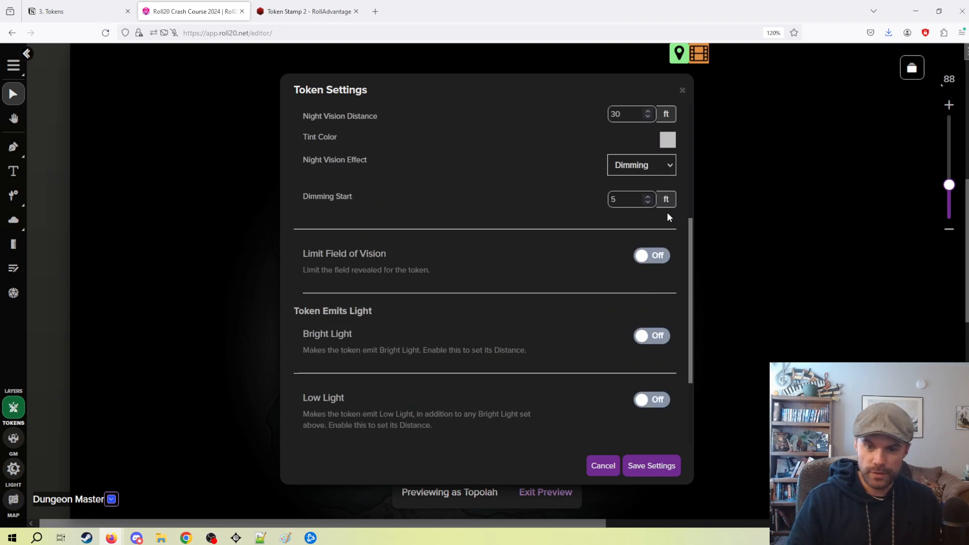
{"action": "left_click", "coordinate": [667, 139]}
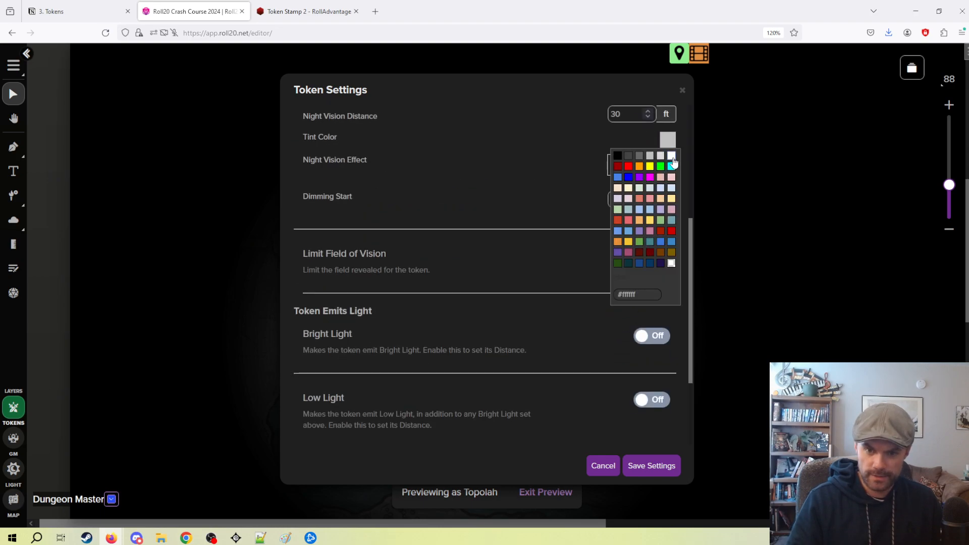
{"action": "left_click", "coordinate": [671, 166]}
{"action": "left_click", "coordinate": [651, 466]}
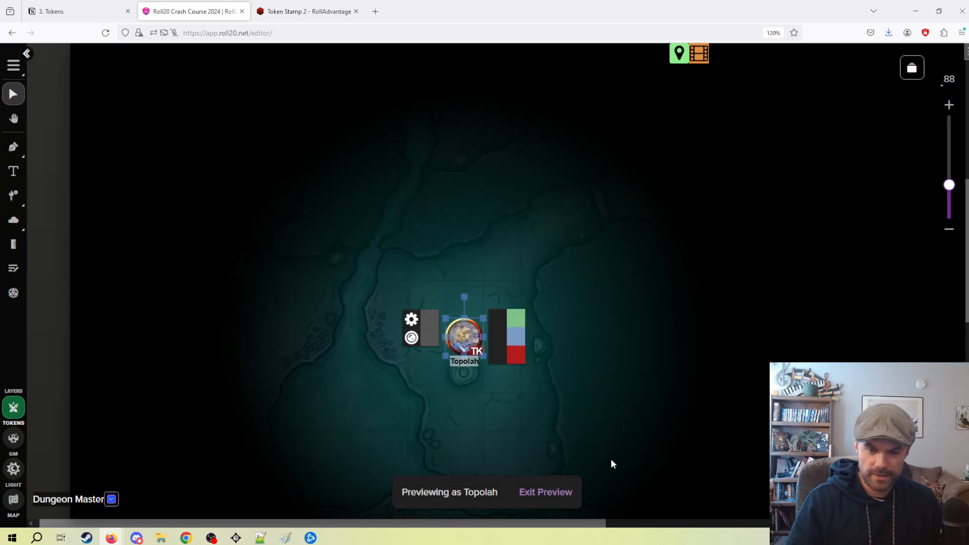
Set the Topolah token's night vision Tint Color back to dark grey and save the settings.
{"action": "double_click", "coordinate": [474, 335]}
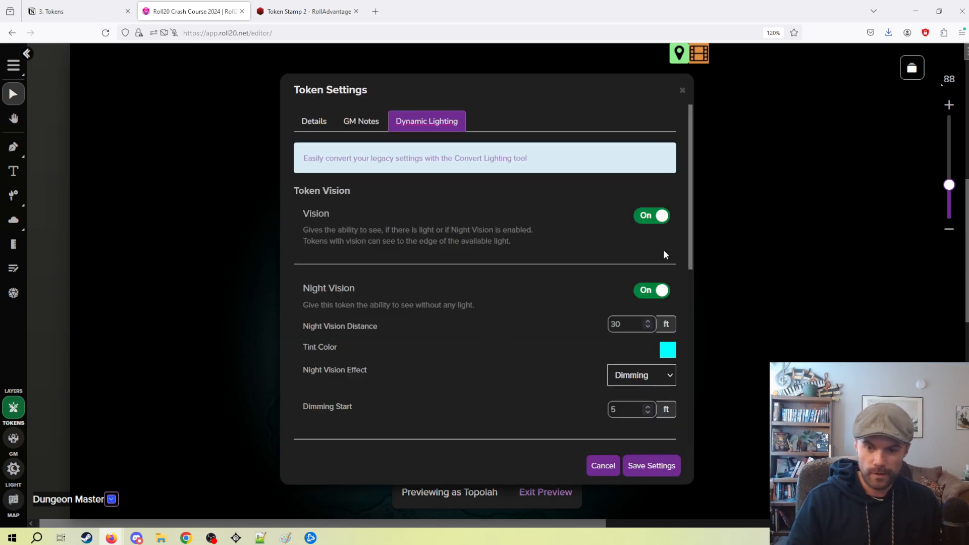
{"action": "left_click", "coordinate": [668, 351]}
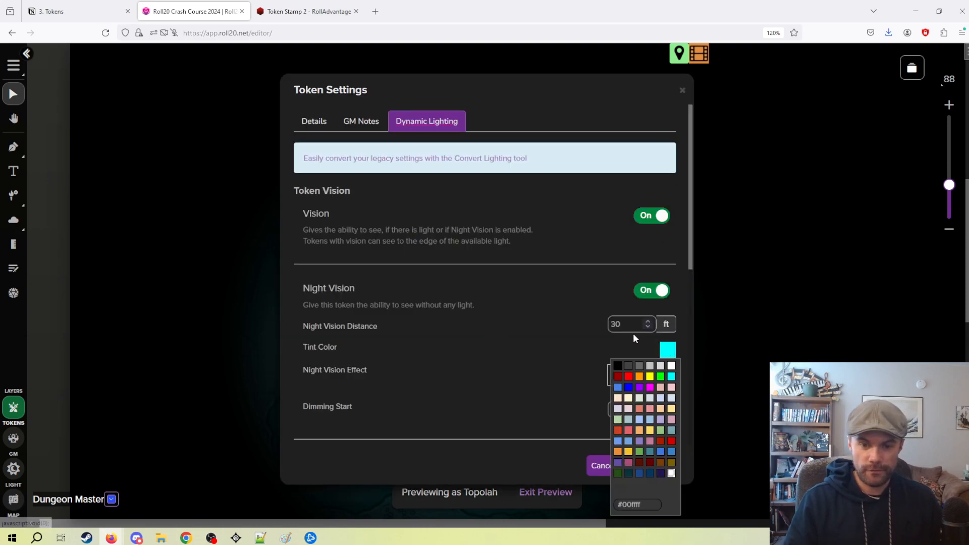
{"action": "left_click", "coordinate": [638, 367]}
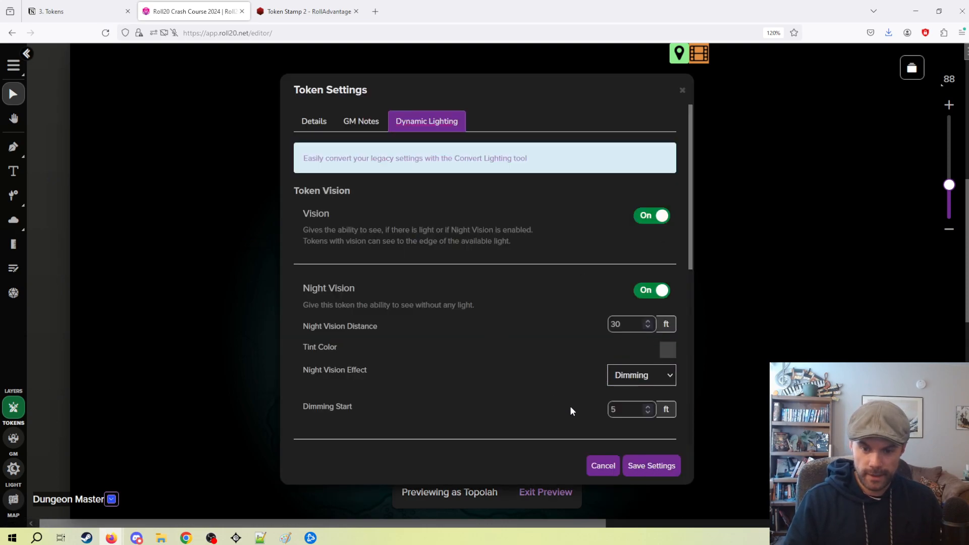
{"action": "left_click", "coordinate": [649, 465]}
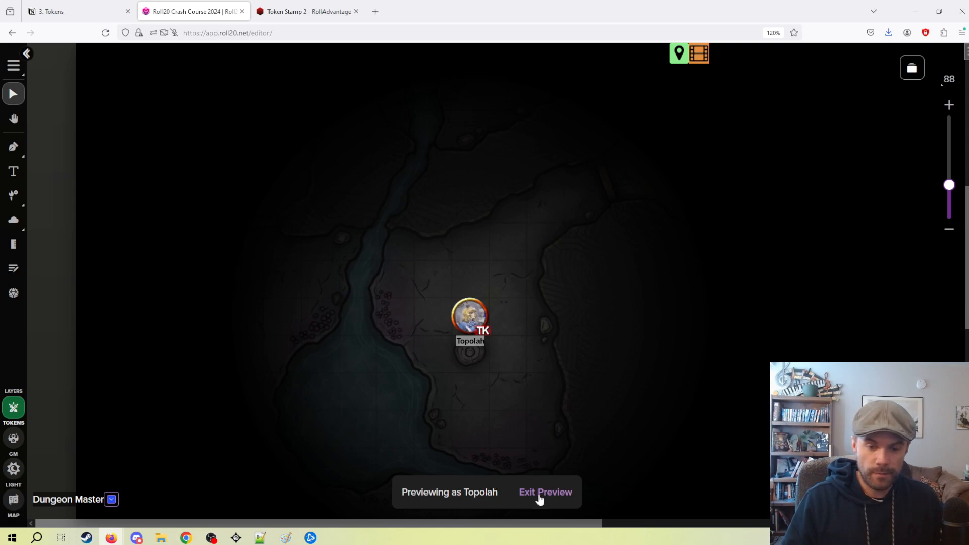
Review the Topolah token's dynamic lighting options without changing them, close the settings and exit the preview.
{"action": "double_click", "coordinate": [463, 333]}
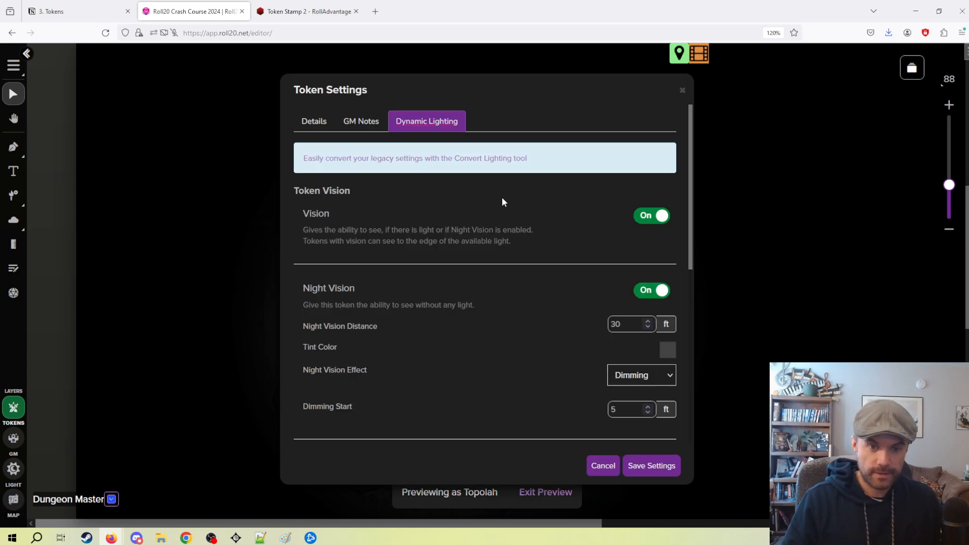
{"action": "scroll", "coordinate": [505, 227], "scroll_direction": "down", "scroll_amount": 4}
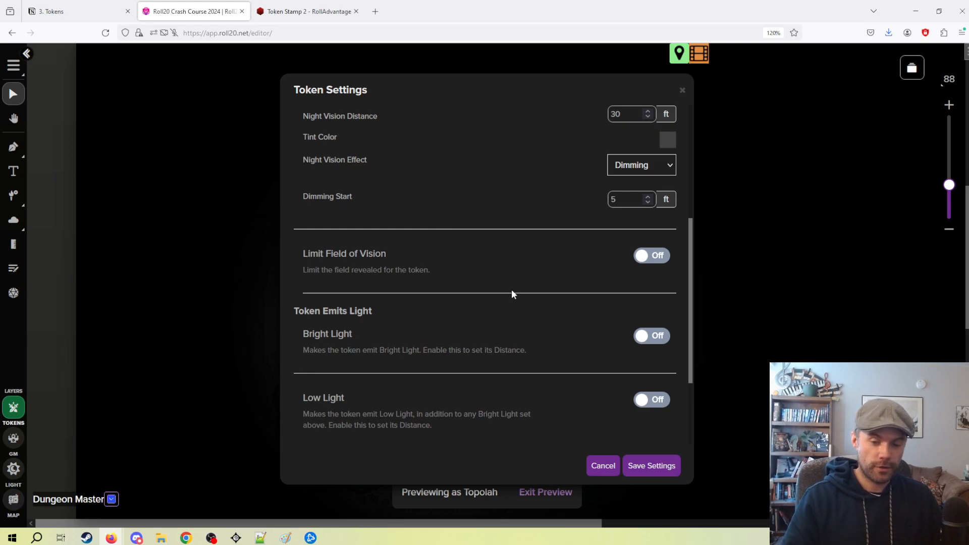
{"action": "left_click", "coordinate": [604, 466]}
{"action": "left_click", "coordinate": [559, 497]}
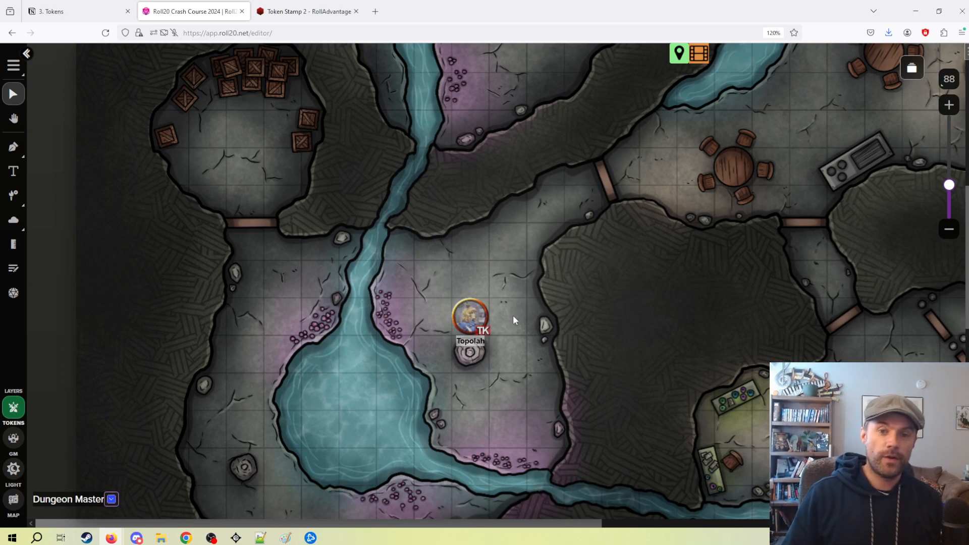
View the game's list of pages, close it and look over the cave around the Topolah token.
{"action": "left_click", "coordinate": [912, 67]}
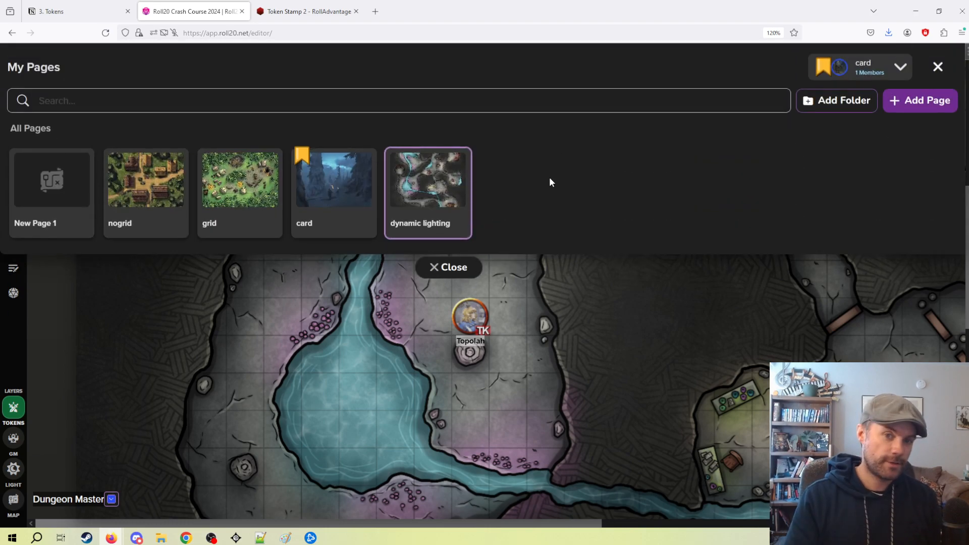
{"action": "left_click", "coordinate": [460, 268]}
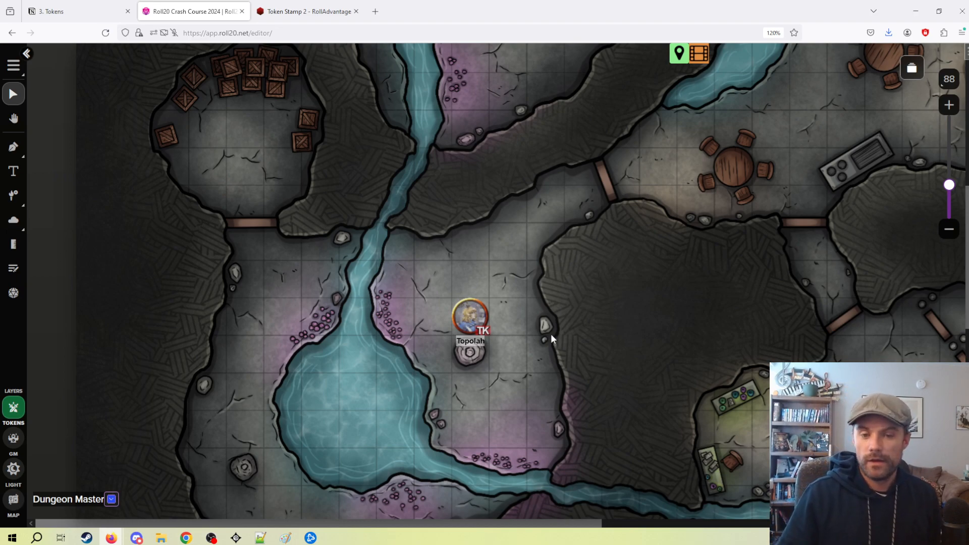
{"action": "scroll", "coordinate": [554, 297], "scroll_direction": "down", "scroll_amount": 3}
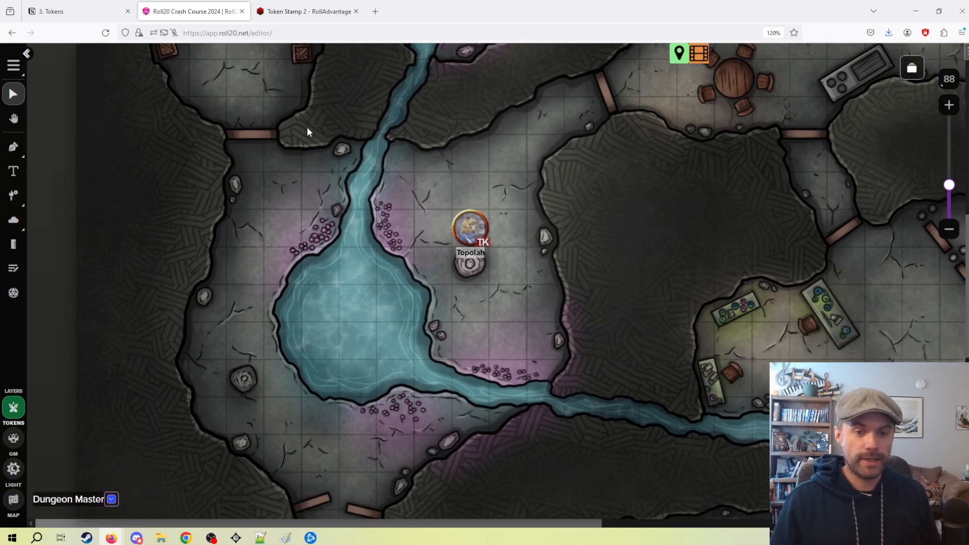
{"action": "scroll", "coordinate": [391, 171], "scroll_direction": "down", "scroll_amount": 2}
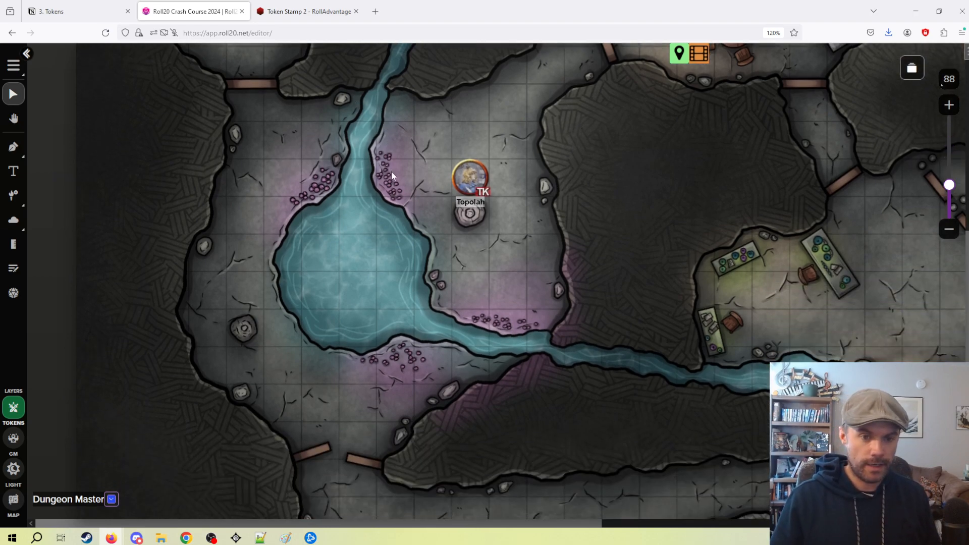
{"action": "scroll", "coordinate": [383, 214], "scroll_direction": "up", "scroll_amount": 1}
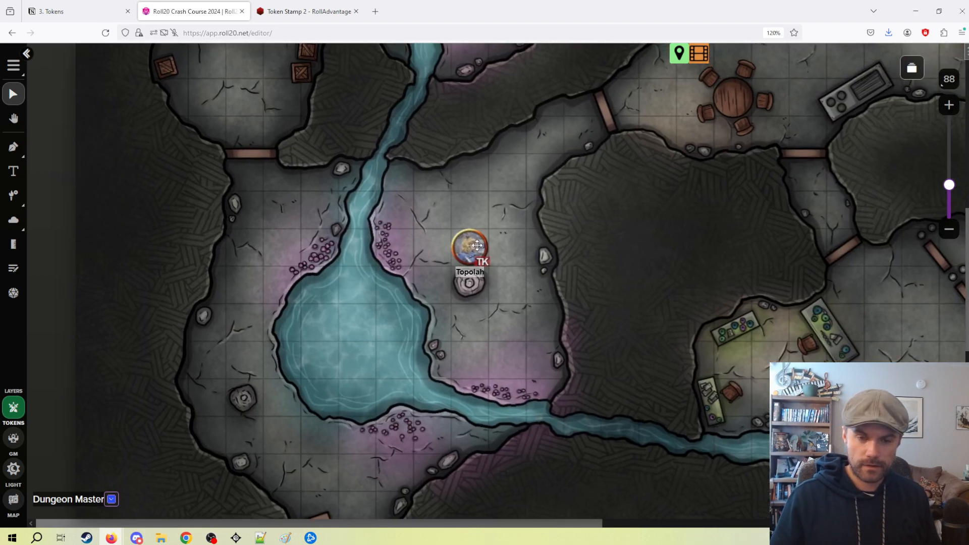
Make the Topolah token emit Bright Light with a distance of 10 ft.
{"action": "double_click", "coordinate": [477, 245]}
{"action": "scroll", "coordinate": [555, 292], "scroll_direction": "down", "scroll_amount": 3}
{"action": "scroll", "coordinate": [550, 266], "scroll_direction": "down", "scroll_amount": 3}
{"action": "scroll", "coordinate": [530, 250], "scroll_direction": "up", "scroll_amount": 3}
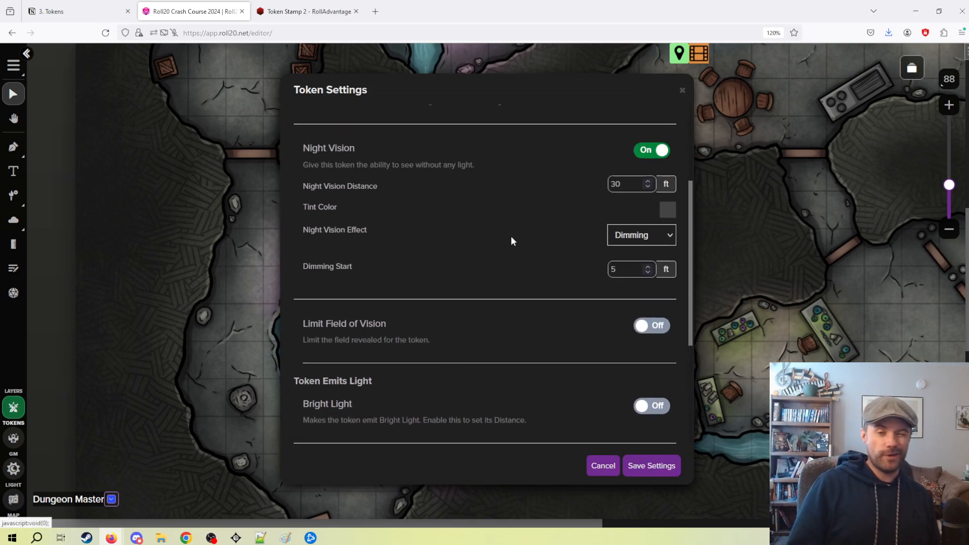
{"action": "scroll", "coordinate": [540, 240], "scroll_direction": "down", "scroll_amount": 3}
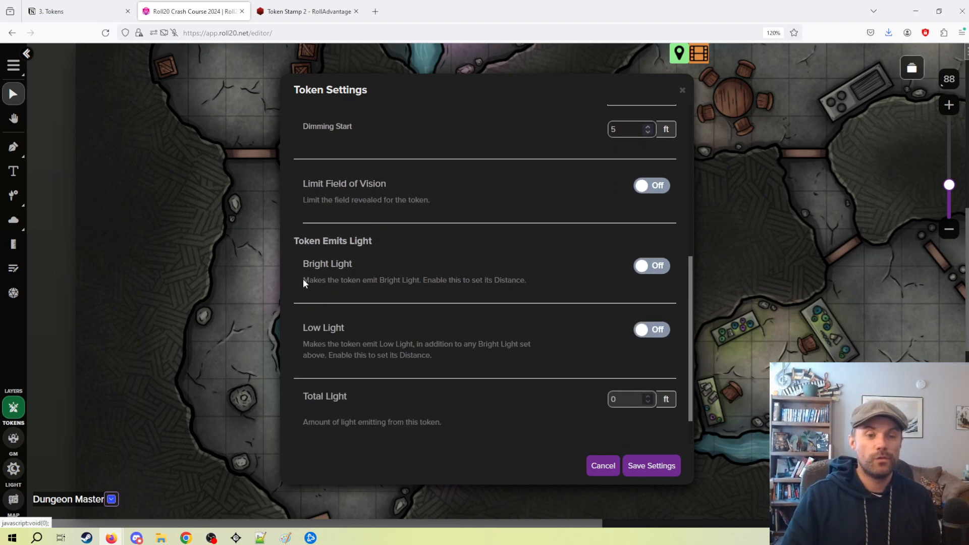
{"action": "left_click", "coordinate": [651, 266]}
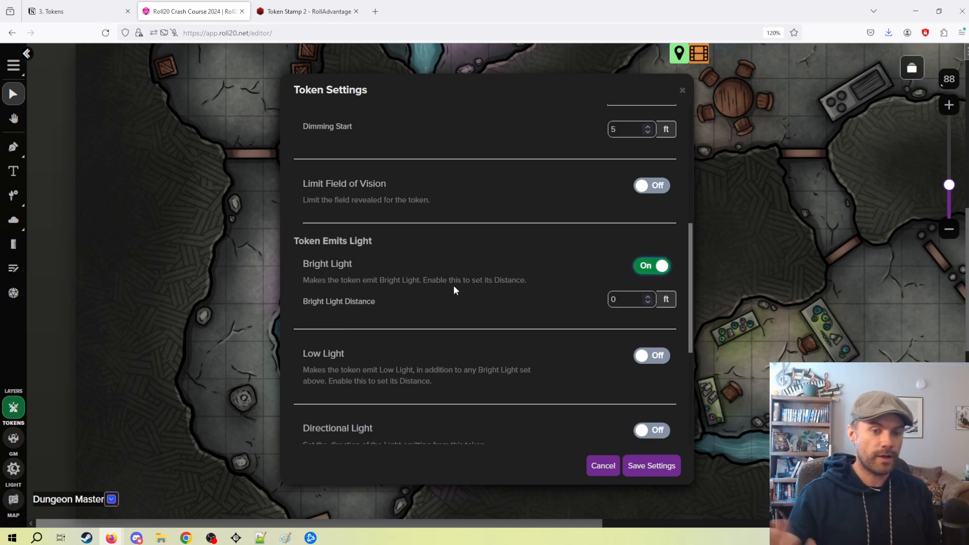
{"action": "double_click", "coordinate": [635, 298]}
{"action": "type", "text": "10"}
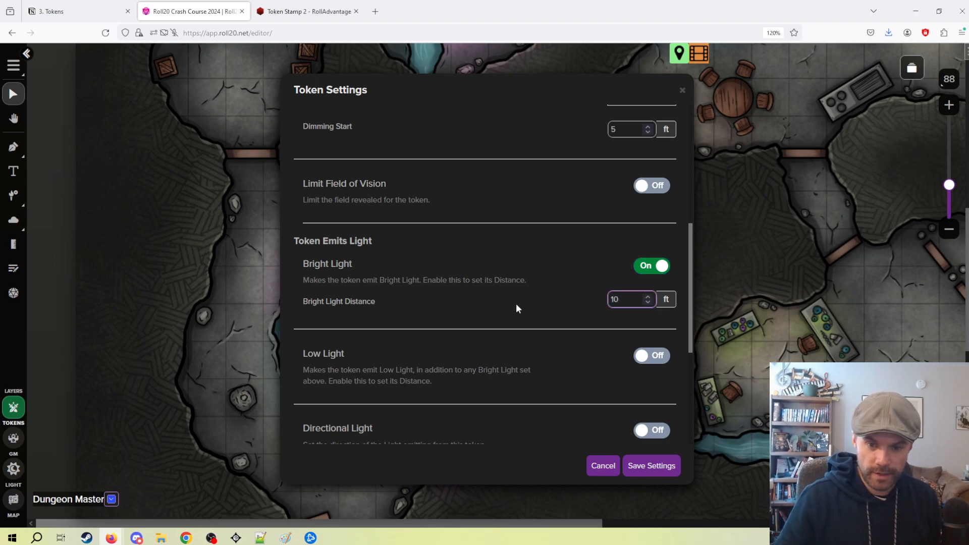
Turn on Low Light for the Topolah token with a distance of 10 ft and save the settings.
{"action": "left_click", "coordinate": [642, 356]}
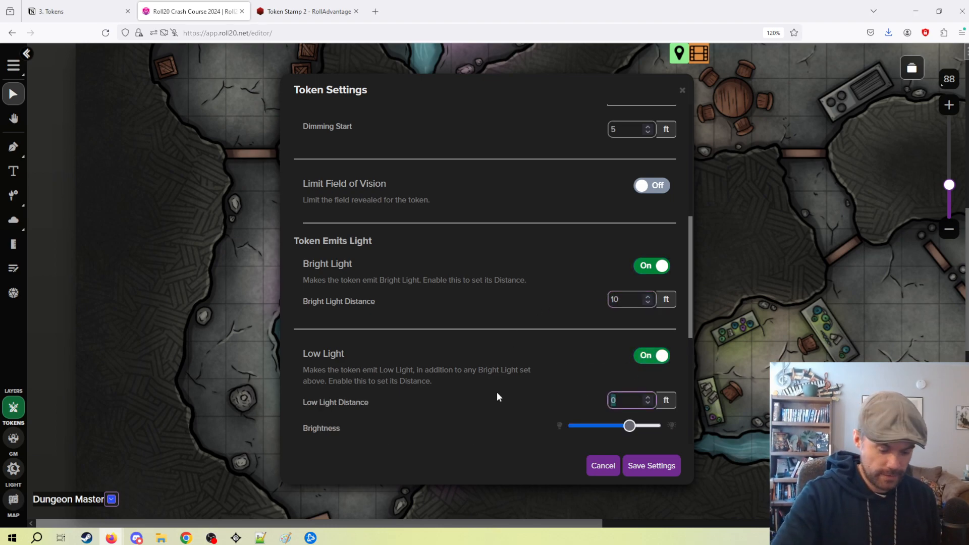
{"action": "type", "text": "10"}
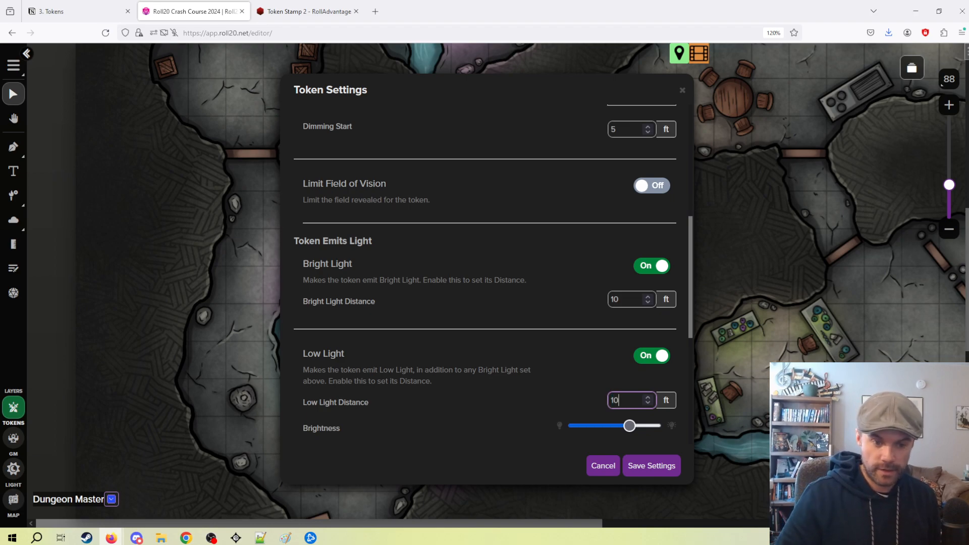
{"action": "scroll", "coordinate": [519, 343], "scroll_direction": "down", "scroll_amount": 2}
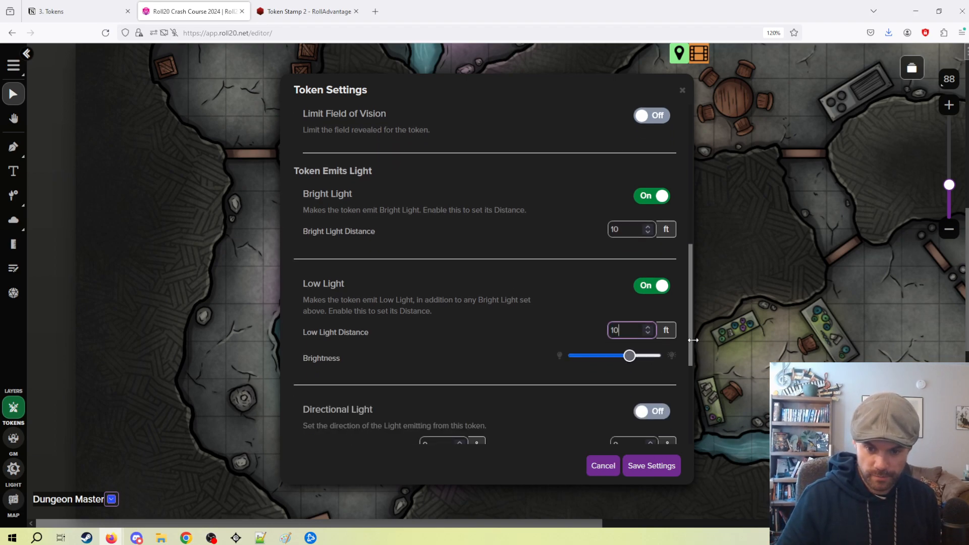
{"action": "left_click", "coordinate": [650, 466]}
Preview the map as Topolah and move the token one square west to examine its emitted light.
{"action": "left_click", "coordinate": [477, 258]}
{"action": "key", "text": "ctrl+l"}
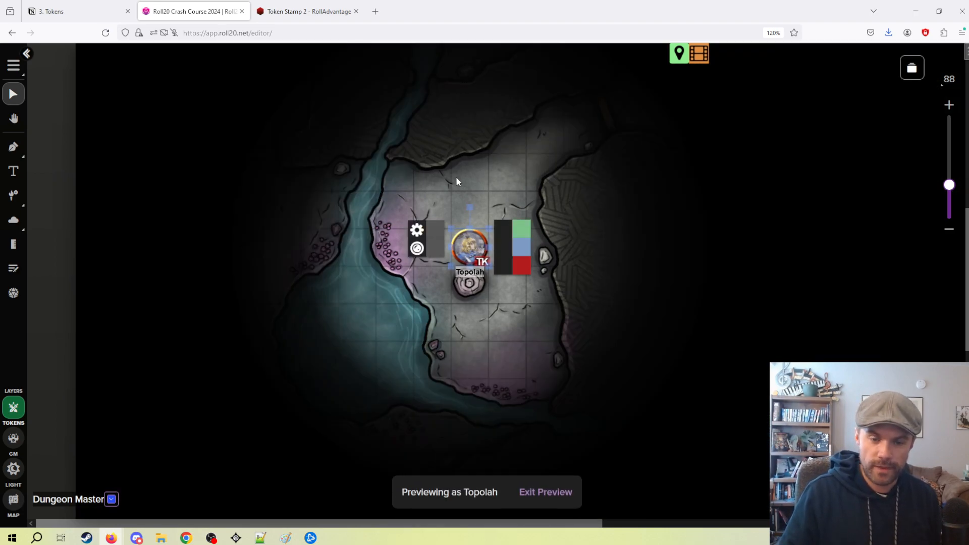
{"action": "left_click_drag", "start_coordinate": [476, 239], "coordinate": [420, 229]}
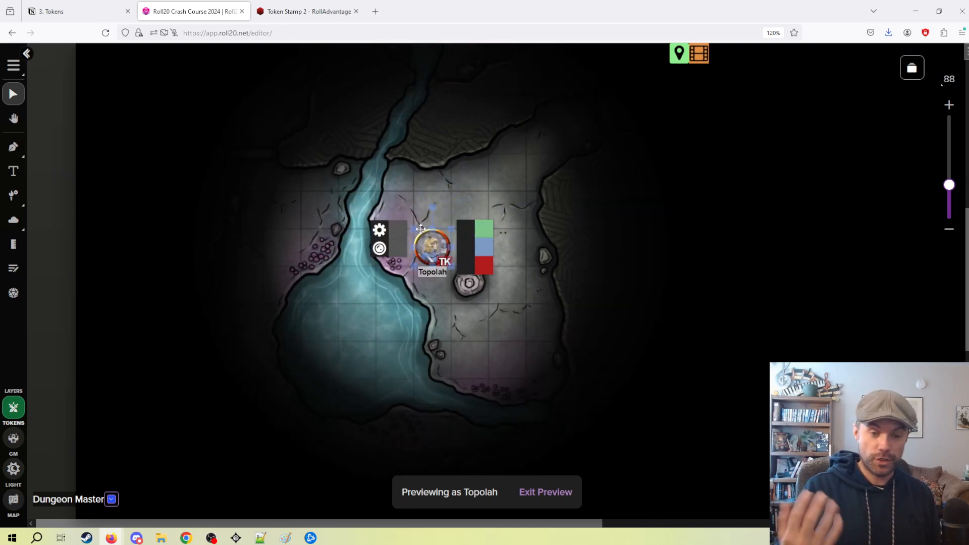
Turn off Bright Light and Low Light for the Topolah token and save its settings.
{"action": "double_click", "coordinate": [437, 257]}
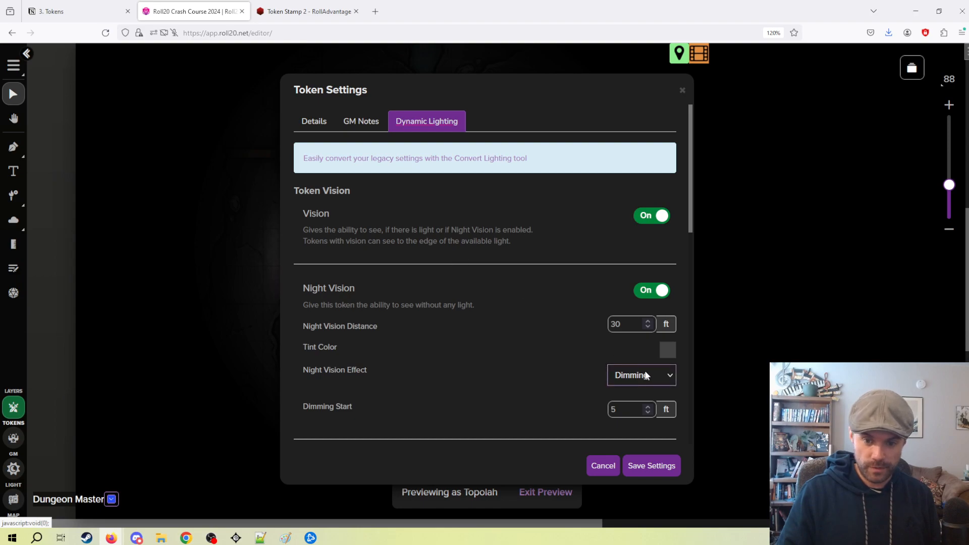
{"action": "scroll", "coordinate": [646, 375], "scroll_direction": "down", "scroll_amount": 2}
{"action": "scroll", "coordinate": [522, 226], "scroll_direction": "down", "scroll_amount": 6}
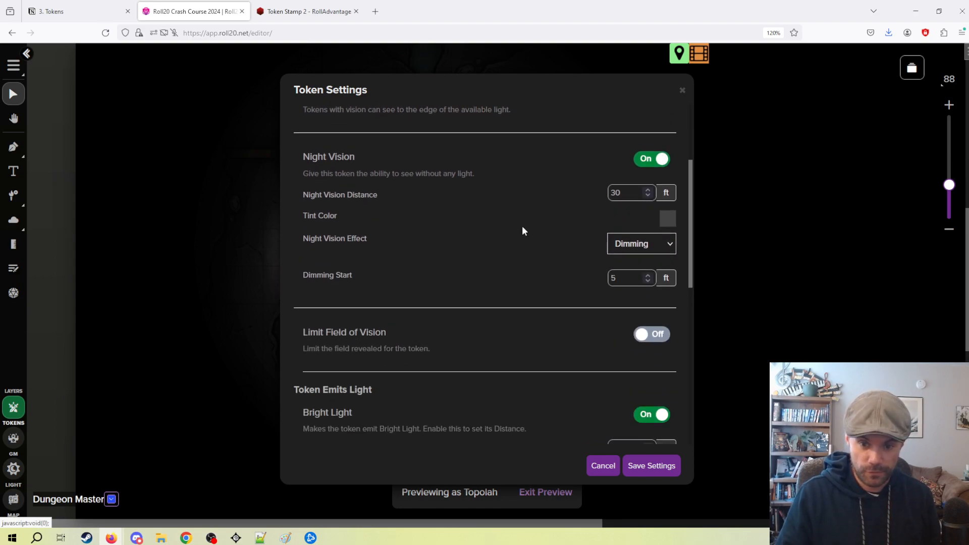
{"action": "left_click", "coordinate": [659, 266]}
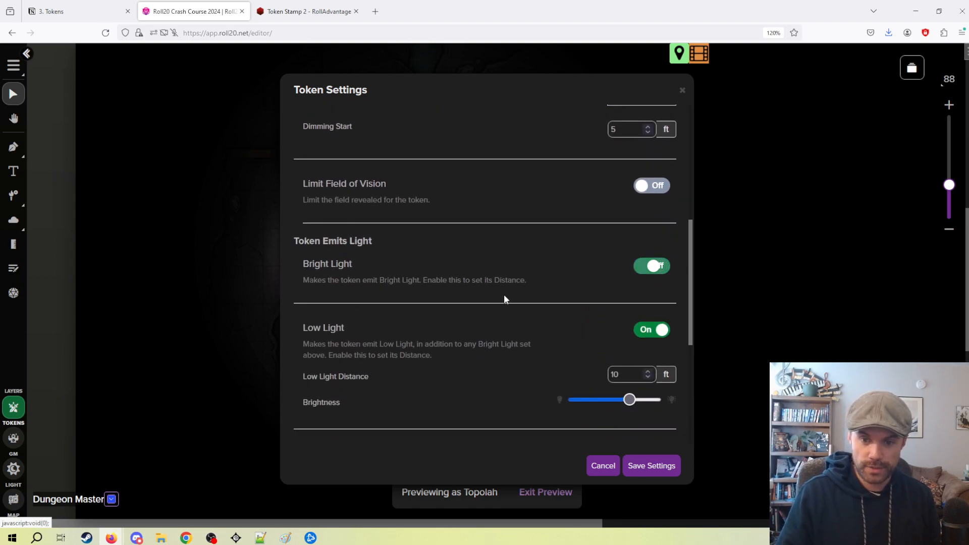
{"action": "left_click", "coordinate": [659, 330]}
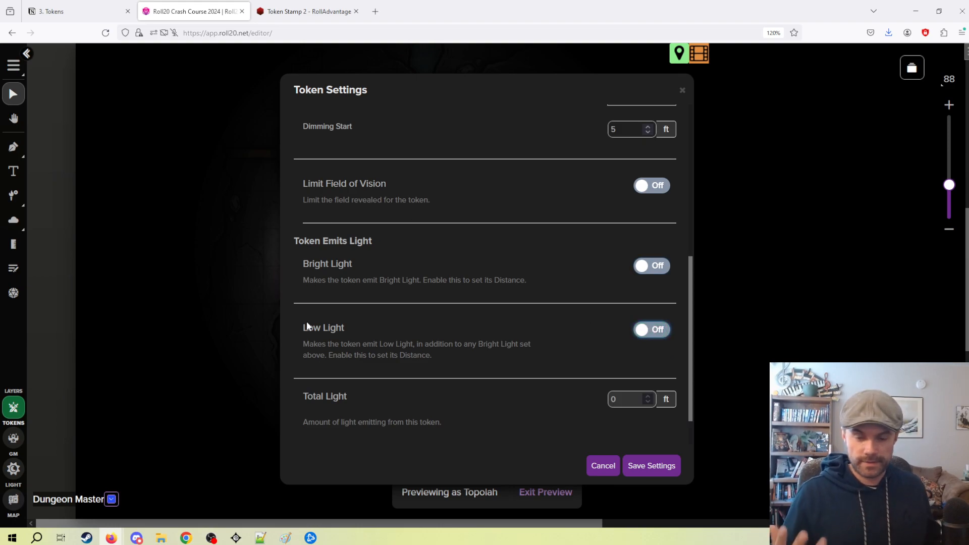
{"action": "left_click", "coordinate": [666, 471]}
Move the Topolah token one square east to check its view without emitted light, and exit the preview.
{"action": "left_click_drag", "start_coordinate": [430, 260], "coordinate": [470, 260]}
{"action": "left_click", "coordinate": [527, 348]}
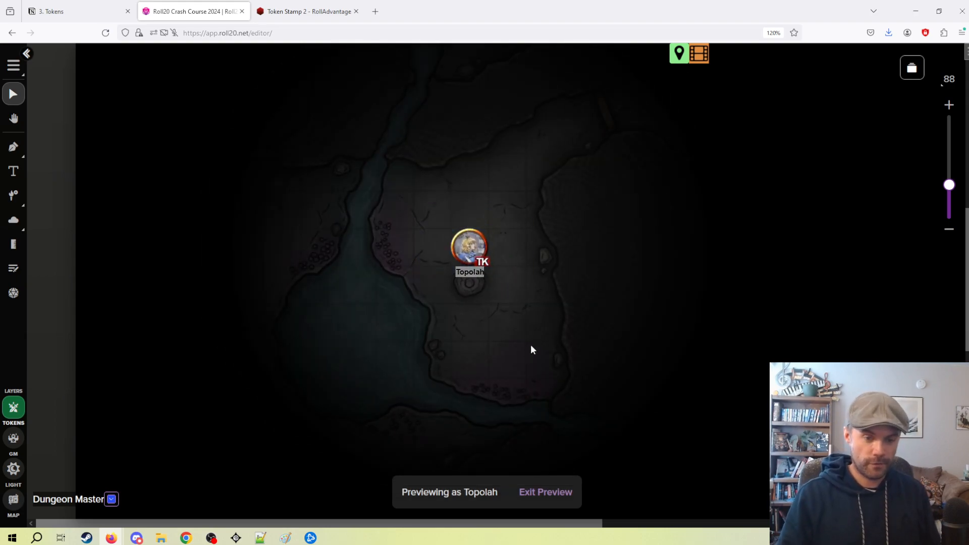
{"action": "left_click", "coordinate": [553, 488]}
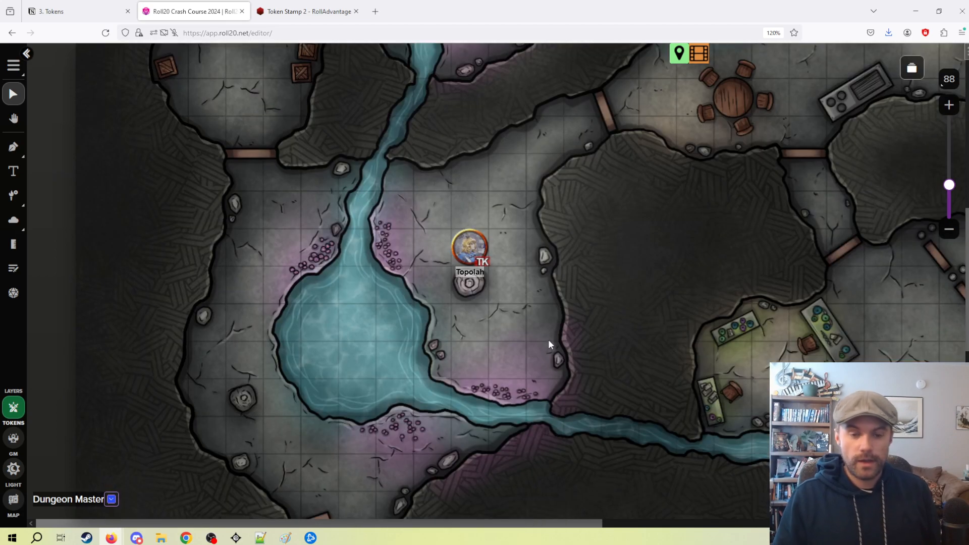
{"action": "left_click_drag", "start_coordinate": [581, 348], "coordinate": [572, 301]}
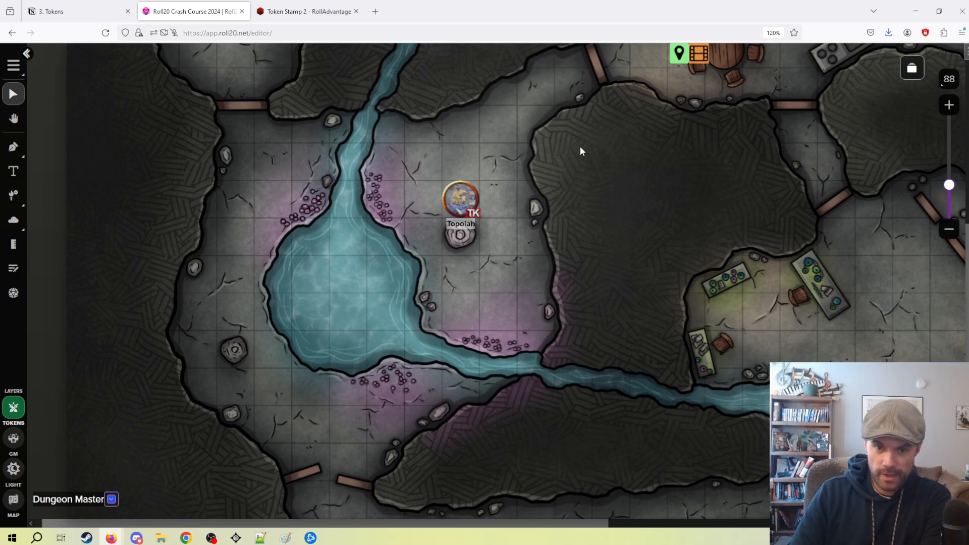
{"action": "left_click_drag", "start_coordinate": [583, 144], "coordinate": [560, 235]}
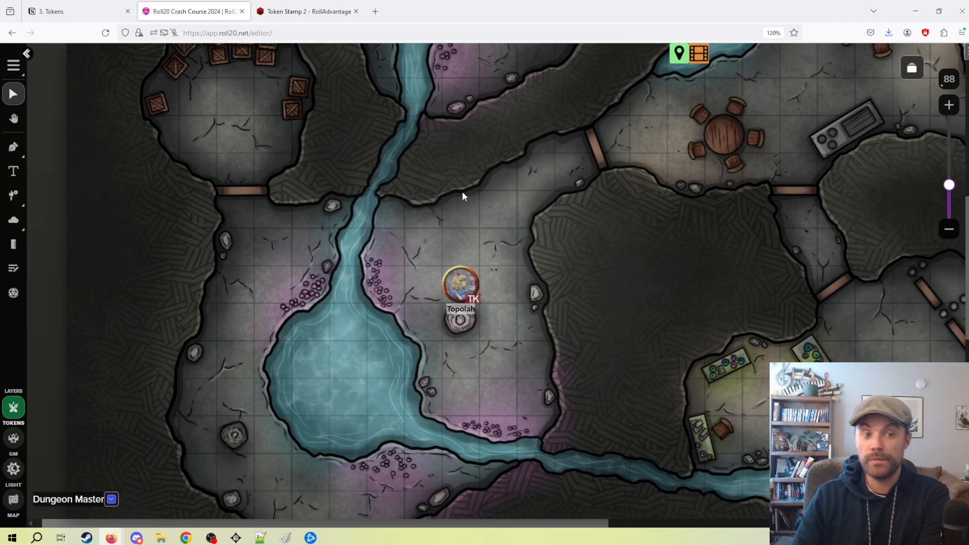
{"action": "scroll", "coordinate": [473, 280], "scroll_direction": "down", "scroll_amount": 3}
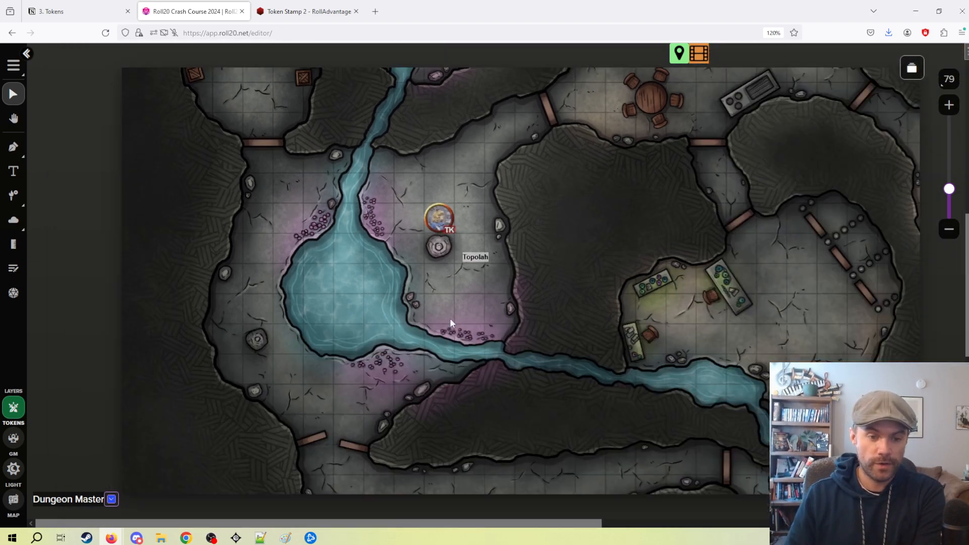
{"action": "left_click_drag", "start_coordinate": [450, 323], "coordinate": [441, 291]}
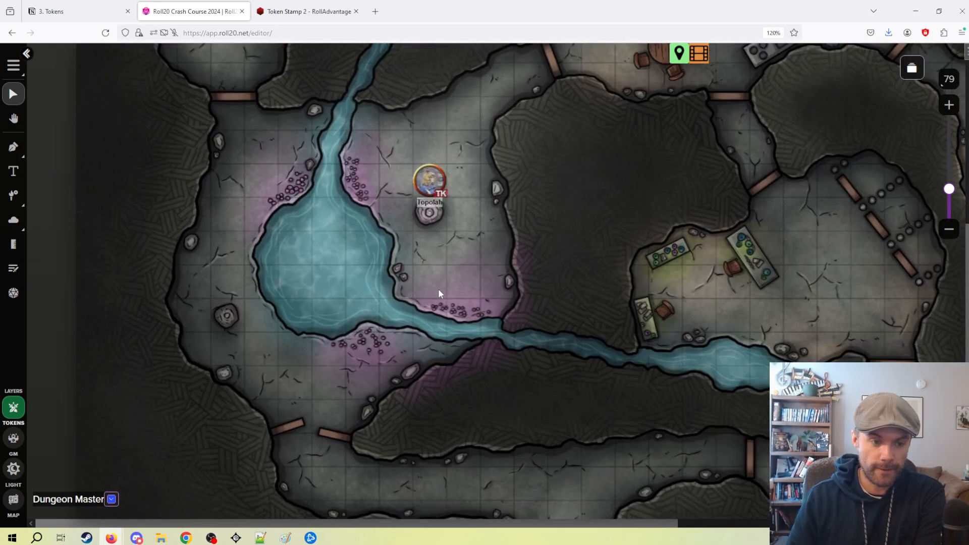
On the Lighting layer, draw a closed polygon wall tracing the western edge of the large rock mass east of Topolah.
{"action": "left_click", "coordinate": [13, 472]}
{"action": "scroll", "coordinate": [193, 268], "scroll_direction": "up", "scroll_amount": 5}
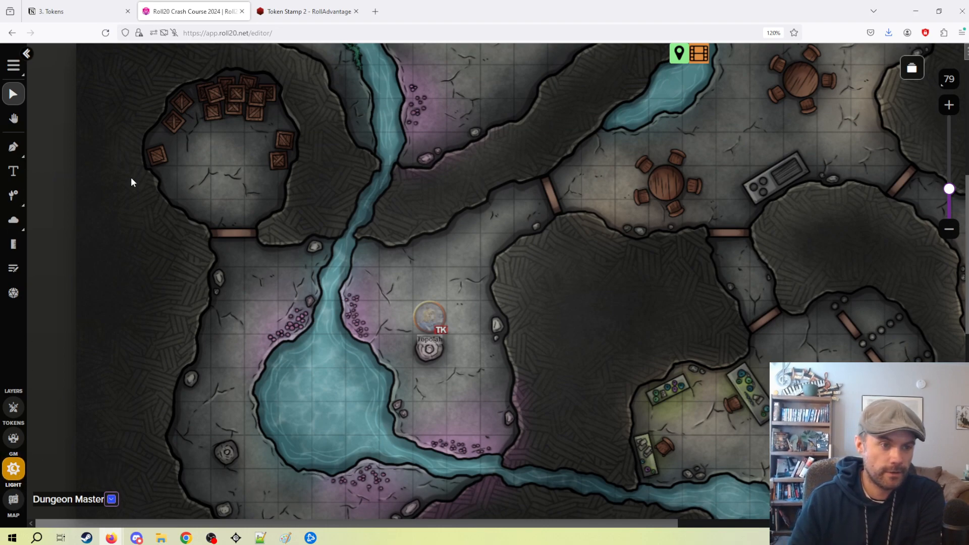
{"action": "left_click", "coordinate": [12, 149]}
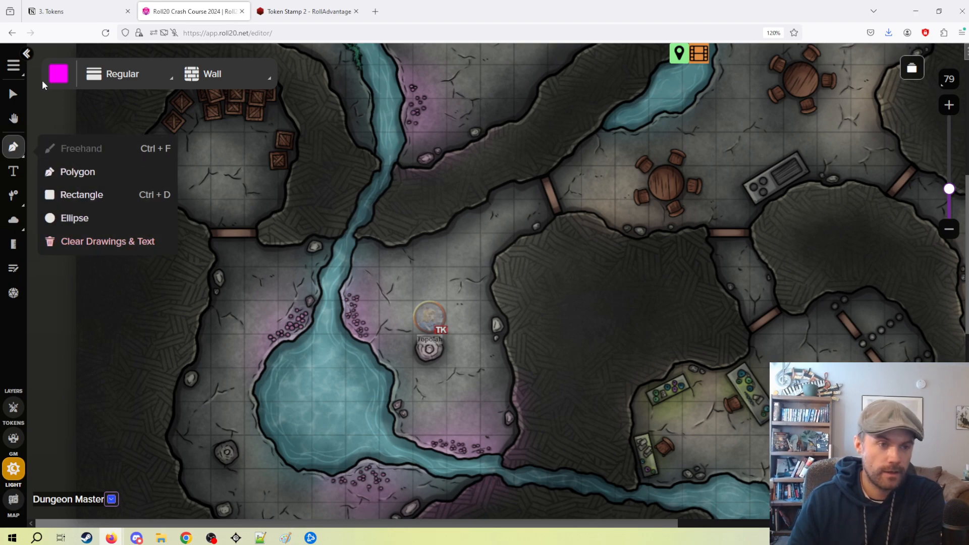
{"action": "left_click", "coordinate": [17, 147]}
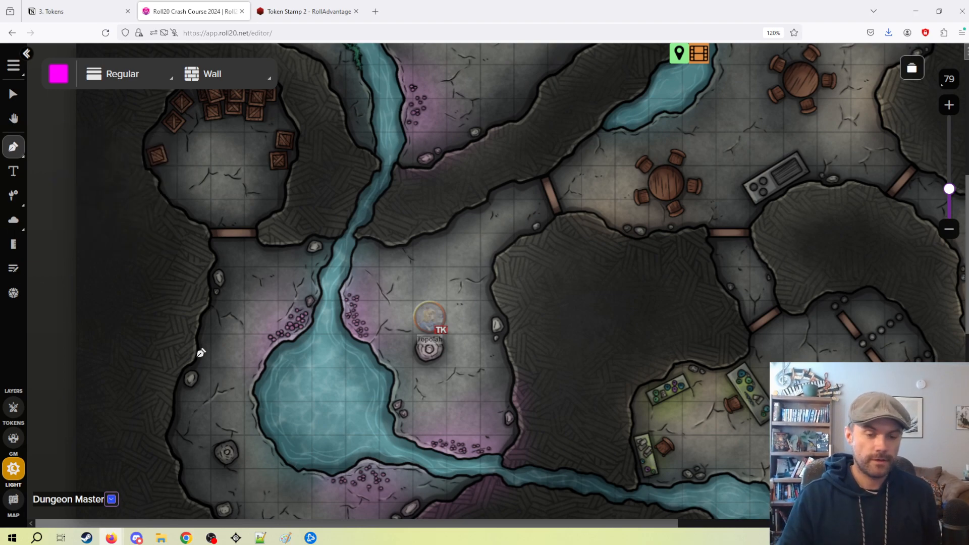
{"action": "scroll", "coordinate": [168, 372], "scroll_direction": "down", "scroll_amount": 3}
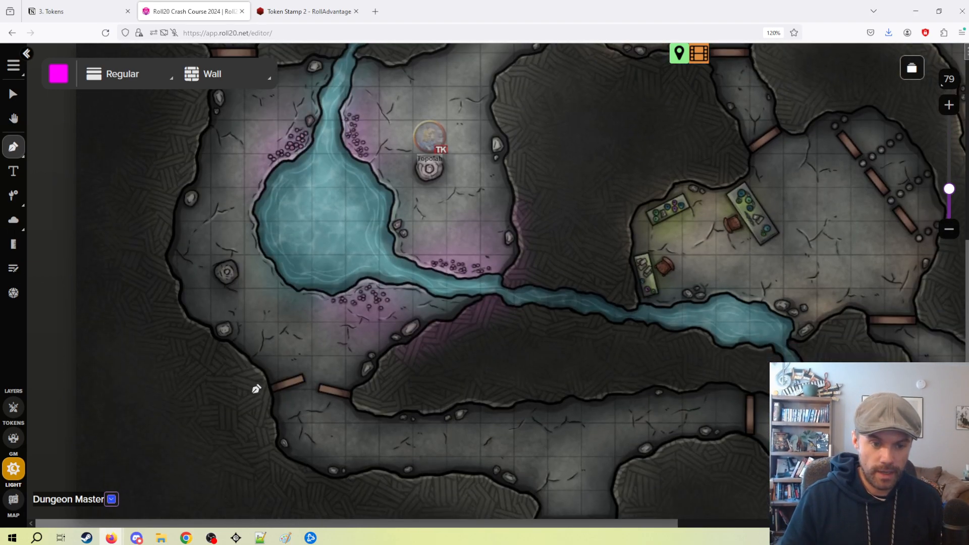
{"action": "scroll", "coordinate": [166, 252], "scroll_direction": "up", "scroll_amount": 2}
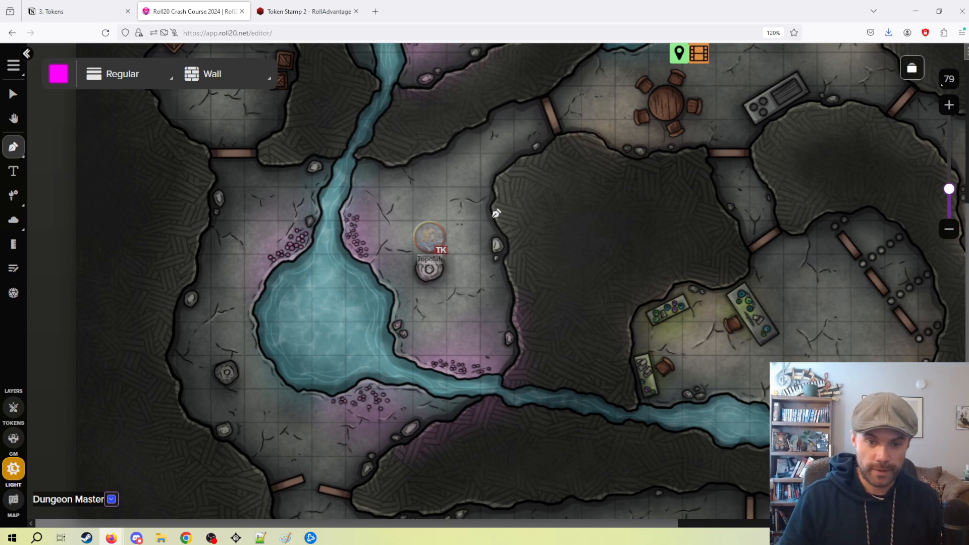
{"action": "scroll", "coordinate": [497, 187], "scroll_direction": "up", "scroll_amount": 5}
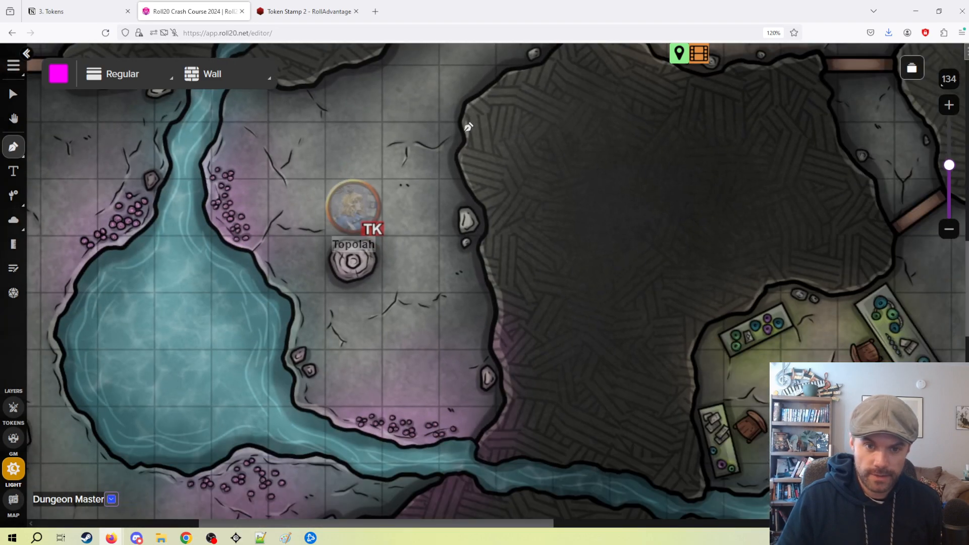
{"action": "mouse_move", "coordinate": [467, 151]}
{"action": "left_mouse_down"}
{"action": "mouse_move", "coordinate": [493, 227]}
{"action": "mouse_move", "coordinate": [484, 247]}
{"action": "mouse_move", "coordinate": [510, 398]}
{"action": "mouse_move", "coordinate": [491, 433]}
{"action": "mouse_move", "coordinate": [492, 460]}
{"action": "mouse_move", "coordinate": [564, 464]}
{"action": "left_mouse_up"}
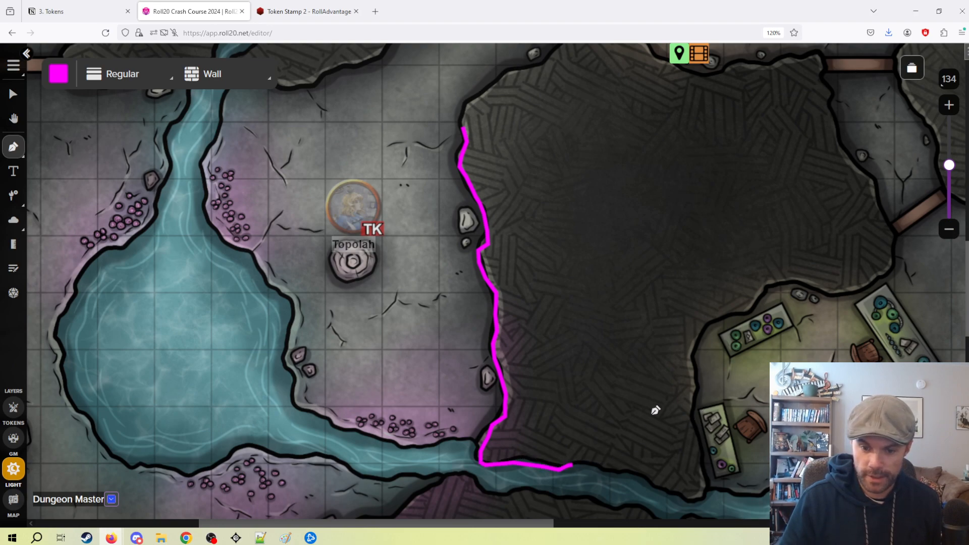
{"action": "left_click", "coordinate": [629, 92]}
{"action": "left_click", "coordinate": [566, 45]}
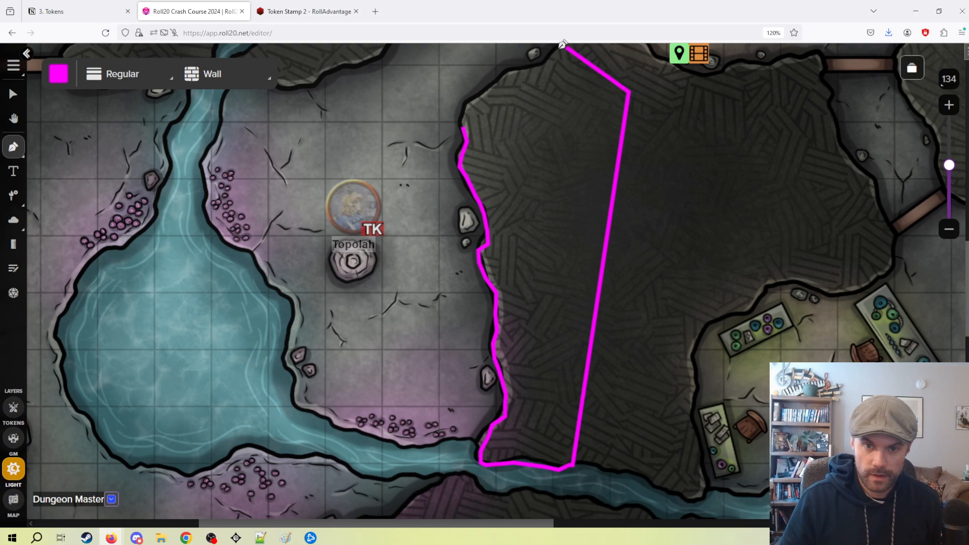
{"action": "mouse_move", "coordinate": [544, 54]}
{"action": "left_mouse_down"}
{"action": "mouse_move", "coordinate": [504, 70]}
{"action": "mouse_move", "coordinate": [465, 129]}
{"action": "left_mouse_up"}
{"action": "left_click", "coordinate": [14, 94]}
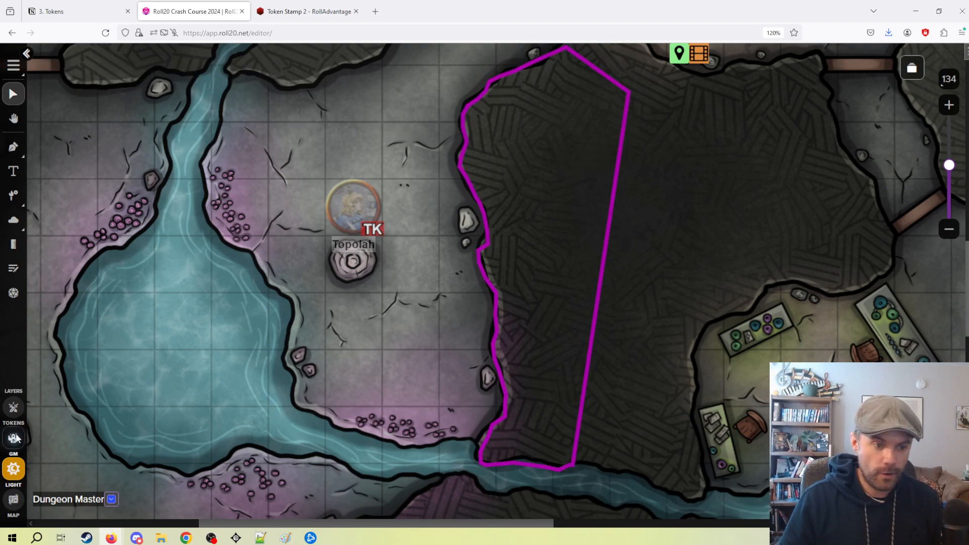
Preview the map as Topolah to examine how the wall blocks its vision, and exit the preview.
{"action": "left_click", "coordinate": [13, 407]}
{"action": "left_click", "coordinate": [354, 219]}
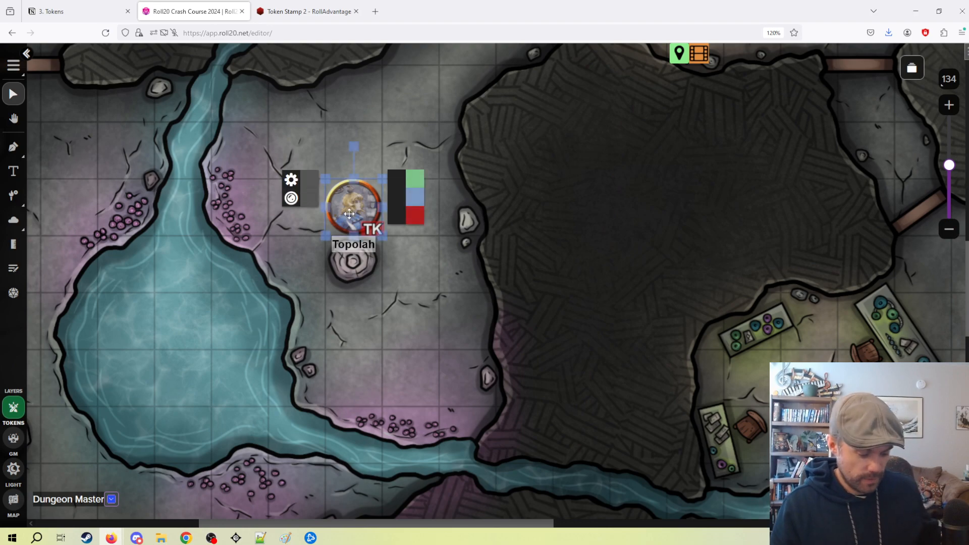
{"action": "key", "text": "ctrl+l"}
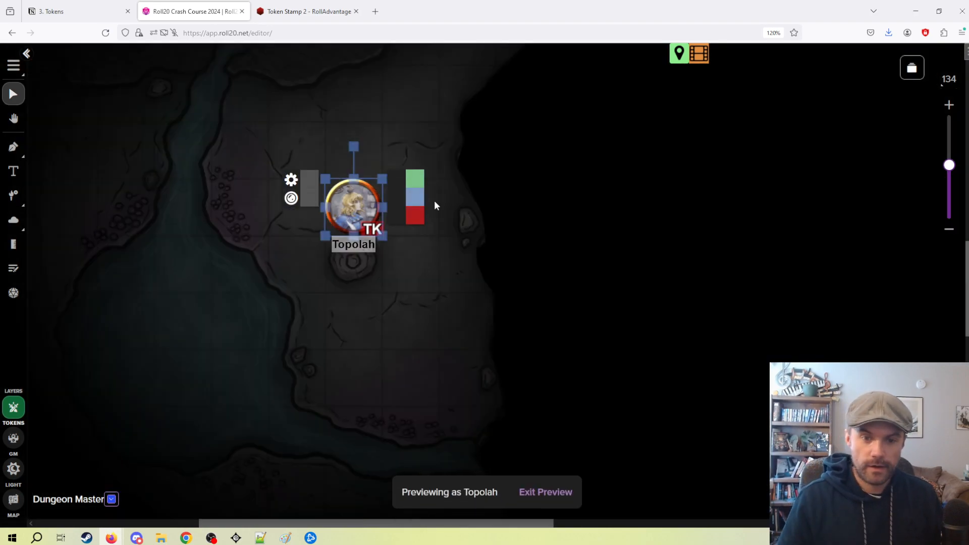
{"action": "left_click_drag", "start_coordinate": [471, 231], "coordinate": [431, 337]}
{"action": "left_click_drag", "start_coordinate": [331, 318], "coordinate": [351, 317]}
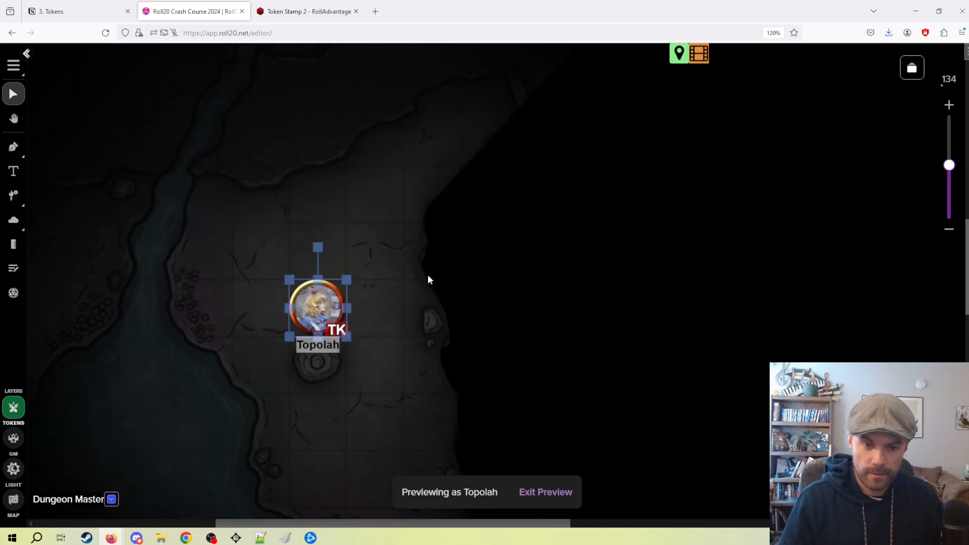
{"action": "scroll", "coordinate": [436, 275], "scroll_direction": "down", "scroll_amount": 3}
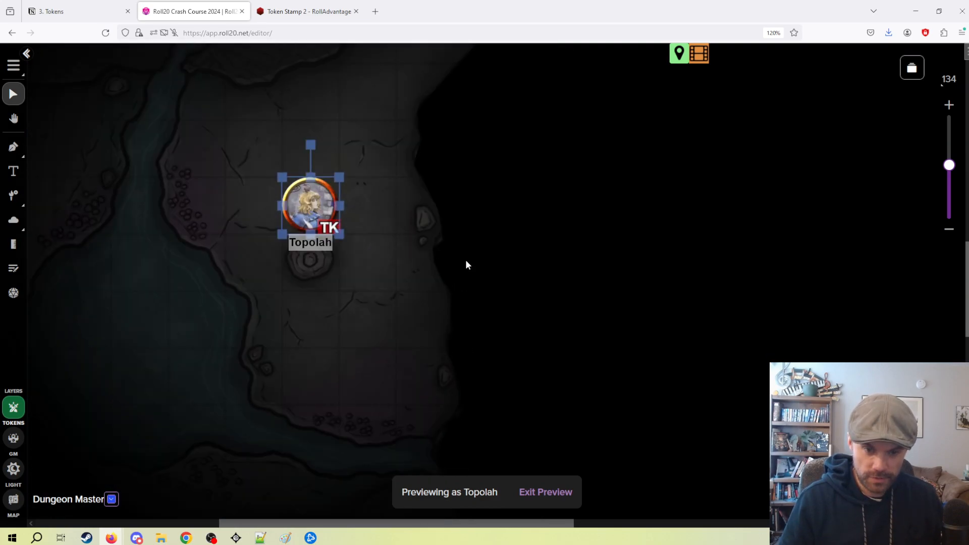
{"action": "left_click_drag", "start_coordinate": [465, 261], "coordinate": [437, 297]}
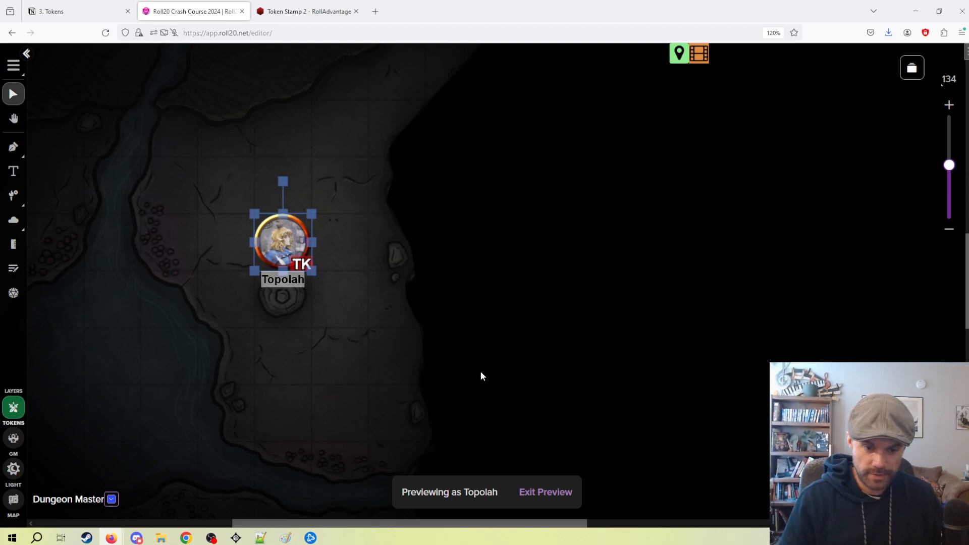
{"action": "left_click", "coordinate": [546, 493]}
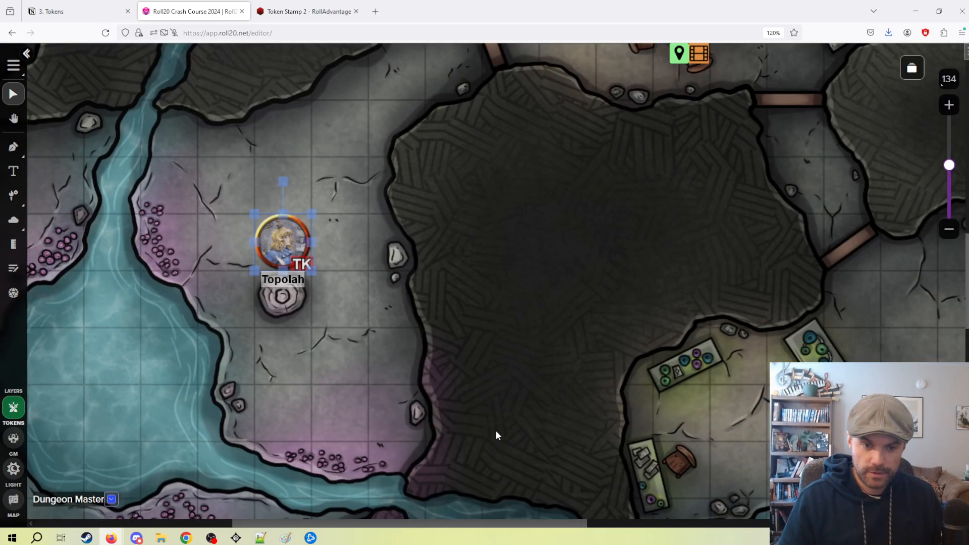
Delete the wall outline drawn on the Lighting layer along the rock mass's western edge.
{"action": "left_click", "coordinate": [16, 470]}
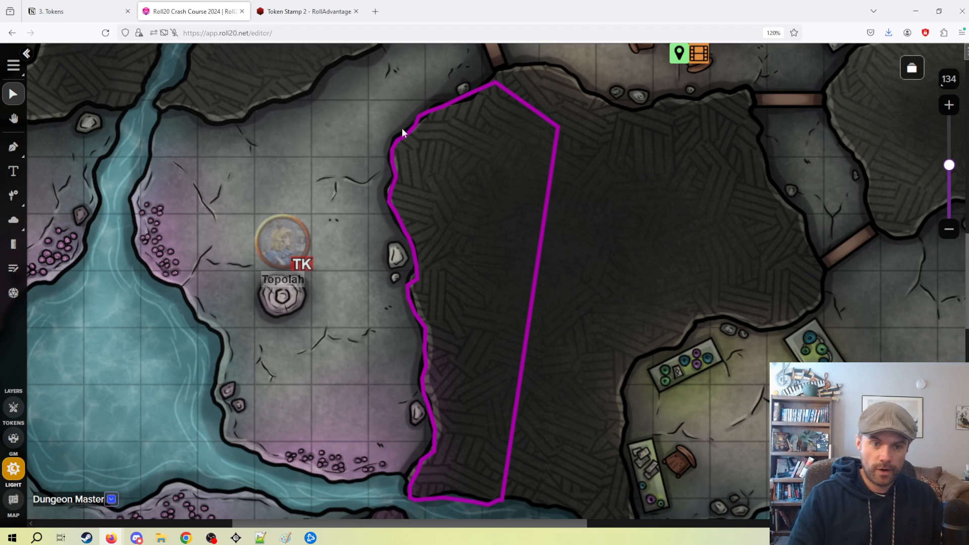
{"action": "left_click_drag", "start_coordinate": [359, 141], "coordinate": [545, 347]}
{"action": "key", "text": "Delete"}
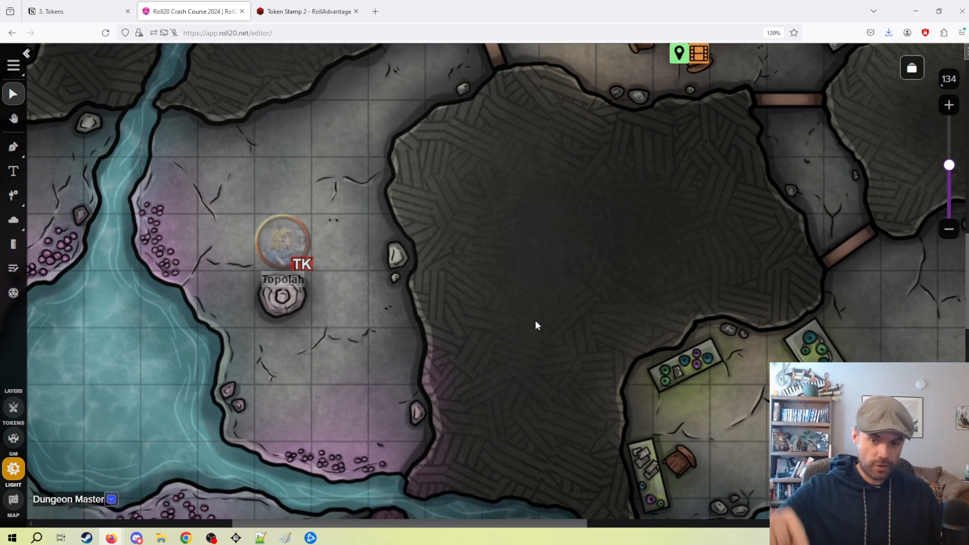
Draw a closed polygon wall around the whole rock mass east of Topolah, slightly inside its edge.
{"action": "left_click", "coordinate": [13, 146]}
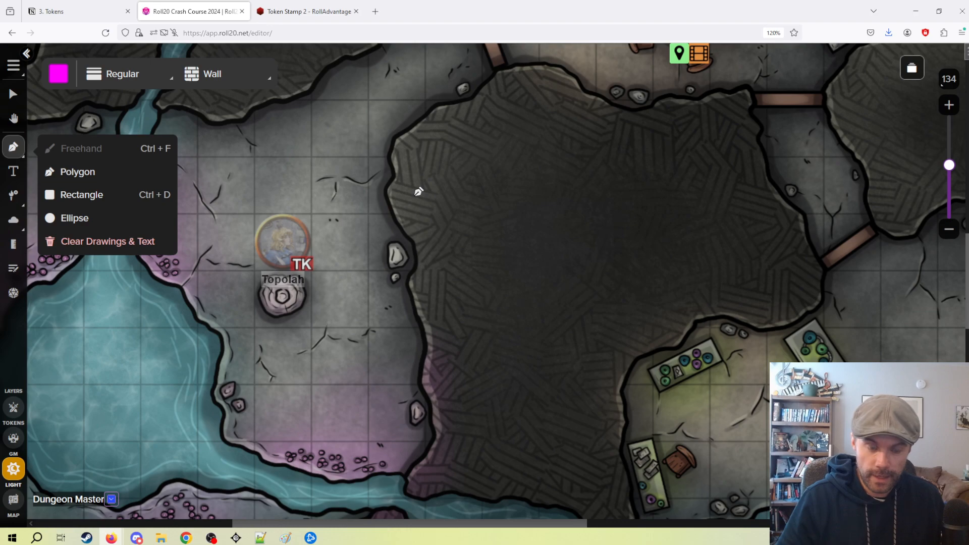
{"action": "mouse_move", "coordinate": [408, 192]}
{"action": "left_mouse_down"}
{"action": "mouse_move", "coordinate": [432, 249]}
{"action": "mouse_move", "coordinate": [454, 419]}
{"action": "mouse_move", "coordinate": [431, 471]}
{"action": "mouse_move", "coordinate": [604, 496]}
{"action": "mouse_move", "coordinate": [620, 419]}
{"action": "mouse_move", "coordinate": [613, 380]}
{"action": "mouse_move", "coordinate": [639, 343]}
{"action": "mouse_move", "coordinate": [679, 313]}
{"action": "mouse_move", "coordinate": [755, 296]}
{"action": "mouse_move", "coordinate": [805, 262]}
{"action": "mouse_move", "coordinate": [778, 190]}
{"action": "mouse_move", "coordinate": [740, 135]}
{"action": "mouse_move", "coordinate": [707, 115]}
{"action": "mouse_move", "coordinate": [539, 97]}
{"action": "mouse_move", "coordinate": [504, 104]}
{"action": "mouse_move", "coordinate": [445, 134]}
{"action": "mouse_move", "coordinate": [413, 188]}
{"action": "left_mouse_up"}
{"action": "left_click", "coordinate": [13, 94]}
Preview the map as Topolah, move the token one square east and one north to check the wall, and exit the preview.
{"action": "left_click", "coordinate": [13, 407]}
{"action": "left_click", "coordinate": [280, 251]}
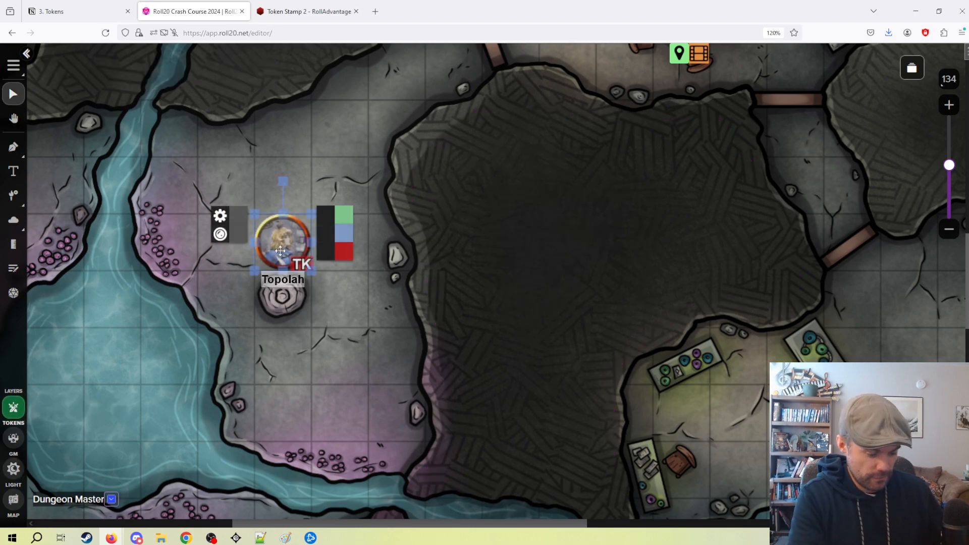
{"action": "key", "text": "ctrl+l"}
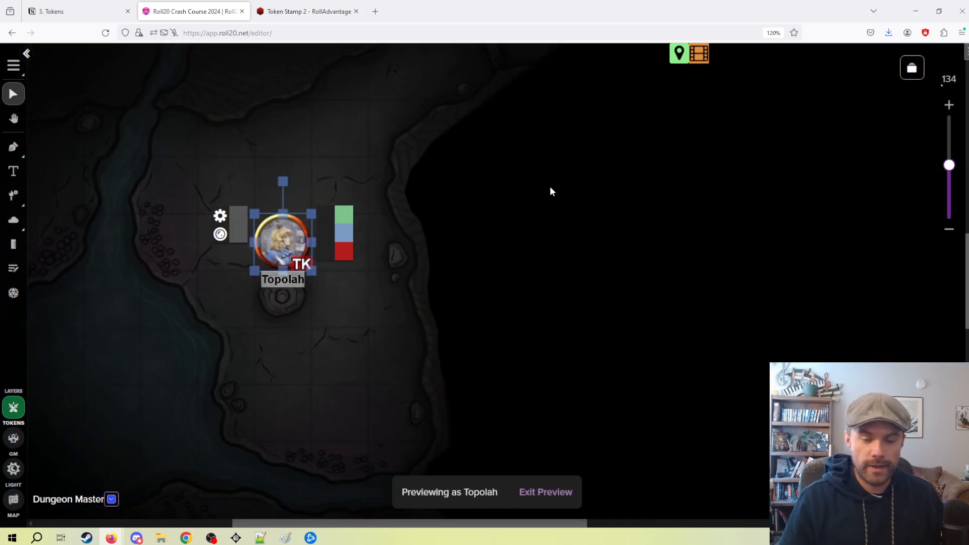
{"action": "left_click_drag", "start_coordinate": [552, 192], "coordinate": [513, 298]}
{"action": "left_click_drag", "start_coordinate": [256, 359], "coordinate": [316, 312]}
{"action": "left_click", "coordinate": [542, 495]}
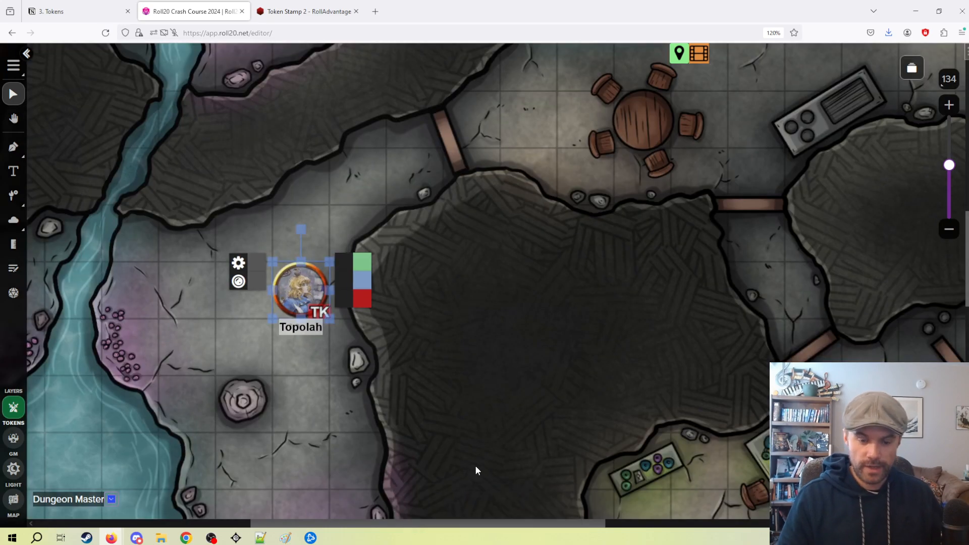
Place a door on the Lighting layer in the rock just north of the western wooden doorway, enabling Restrict Movement.
{"action": "scroll", "coordinate": [380, 323], "scroll_direction": "up", "scroll_amount": 3}
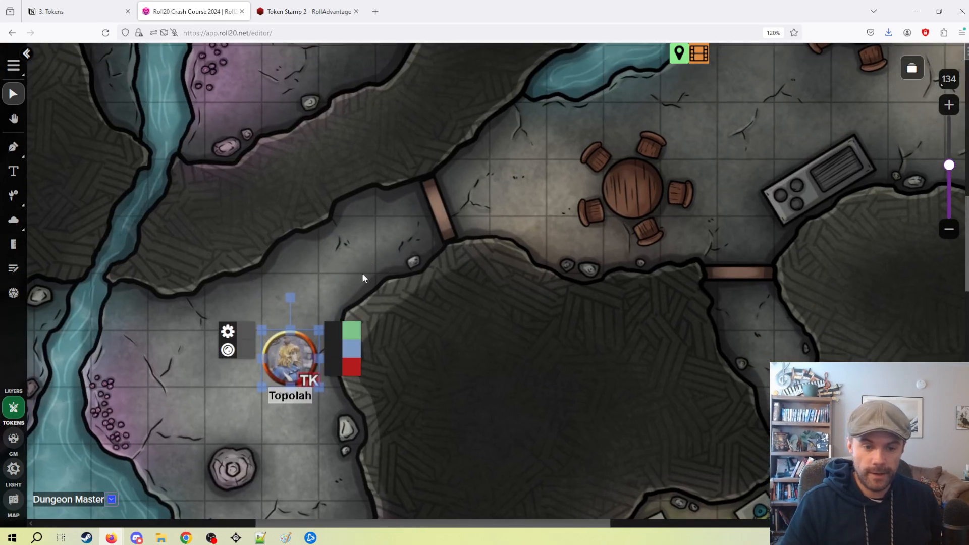
{"action": "scroll", "coordinate": [440, 285], "scroll_direction": "down", "scroll_amount": 1}
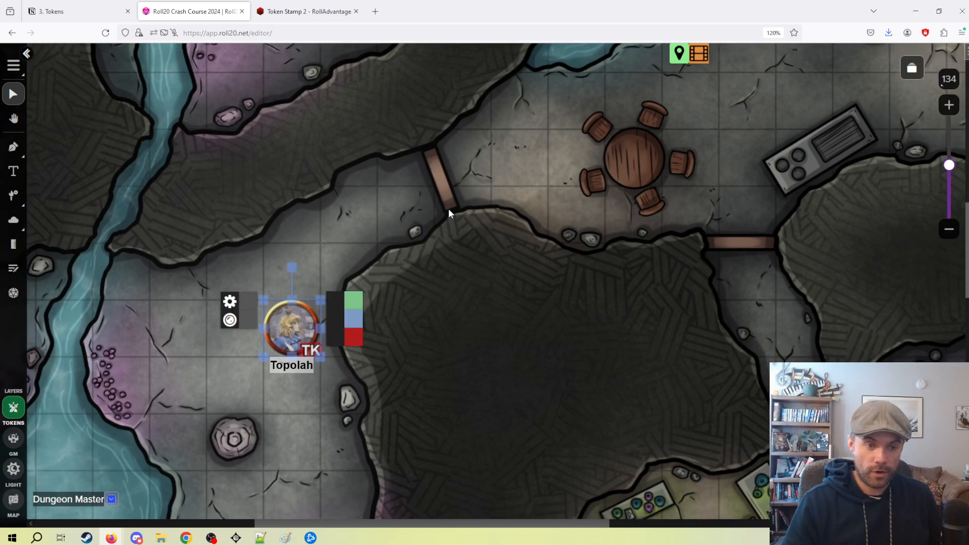
{"action": "left_click", "coordinate": [13, 469]}
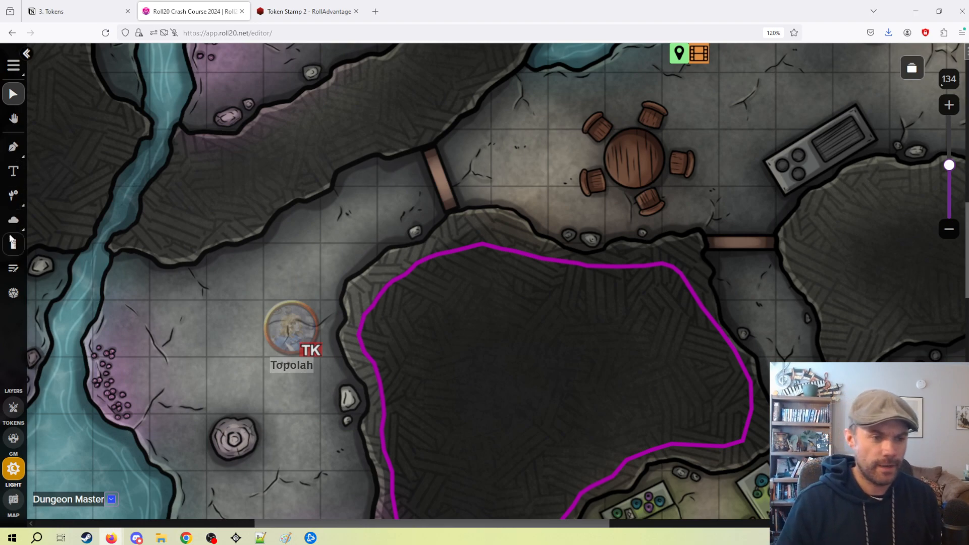
{"action": "left_click", "coordinate": [8, 201]}
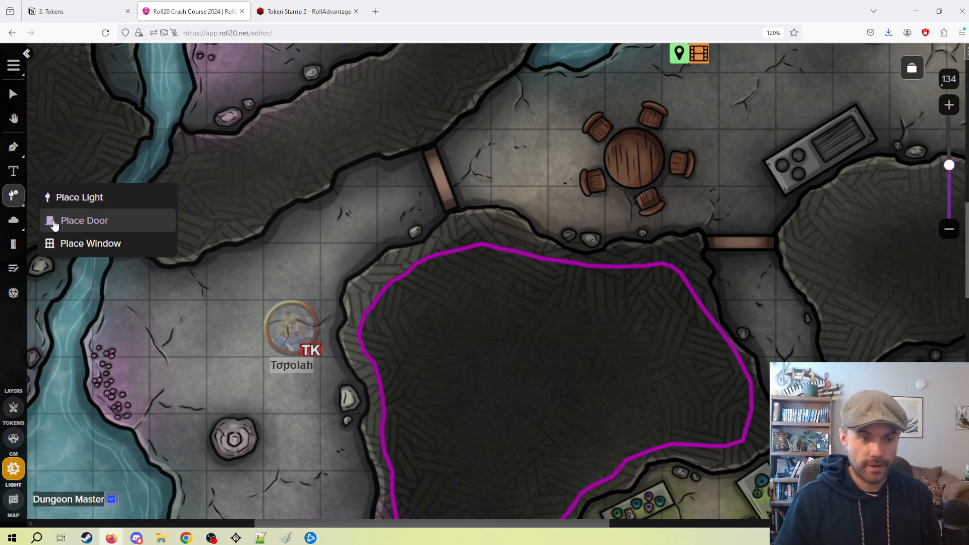
{"action": "left_click", "coordinate": [85, 221]}
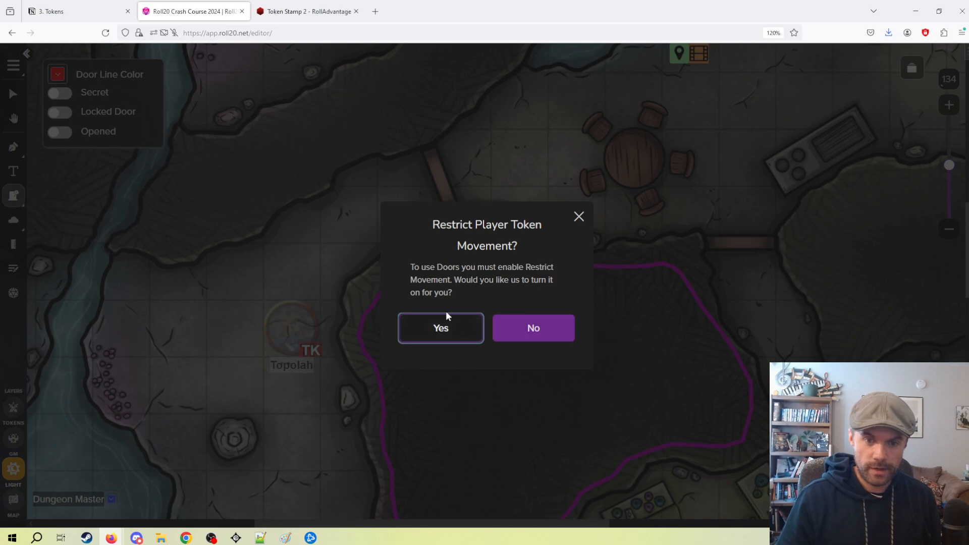
{"action": "left_click", "coordinate": [440, 329]}
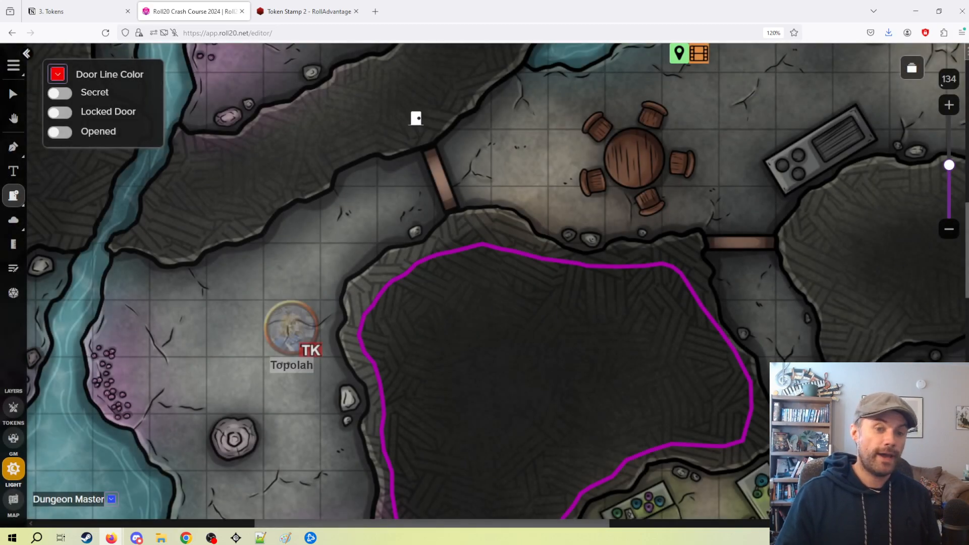
{"action": "left_click", "coordinate": [416, 118]}
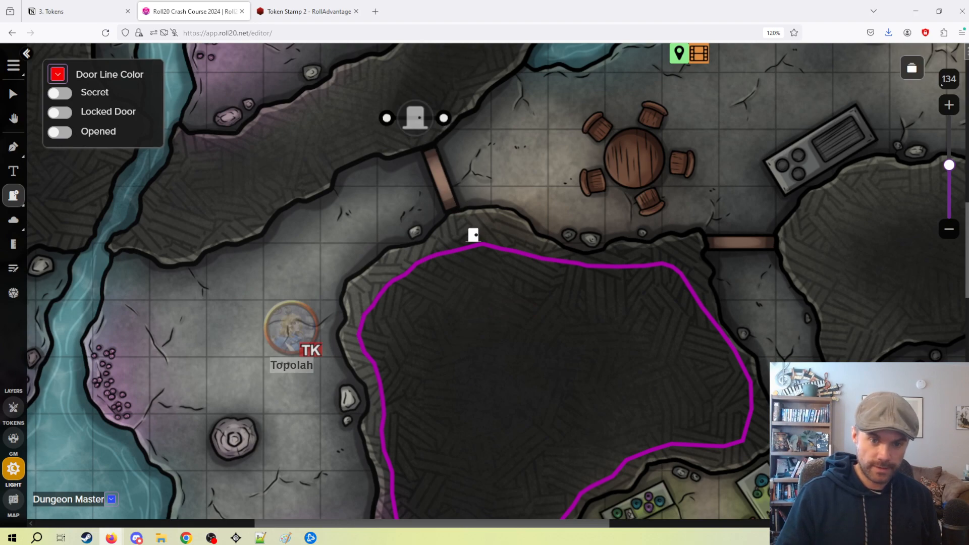
{"action": "left_click", "coordinate": [473, 233]}
{"action": "left_click", "coordinate": [13, 93]}
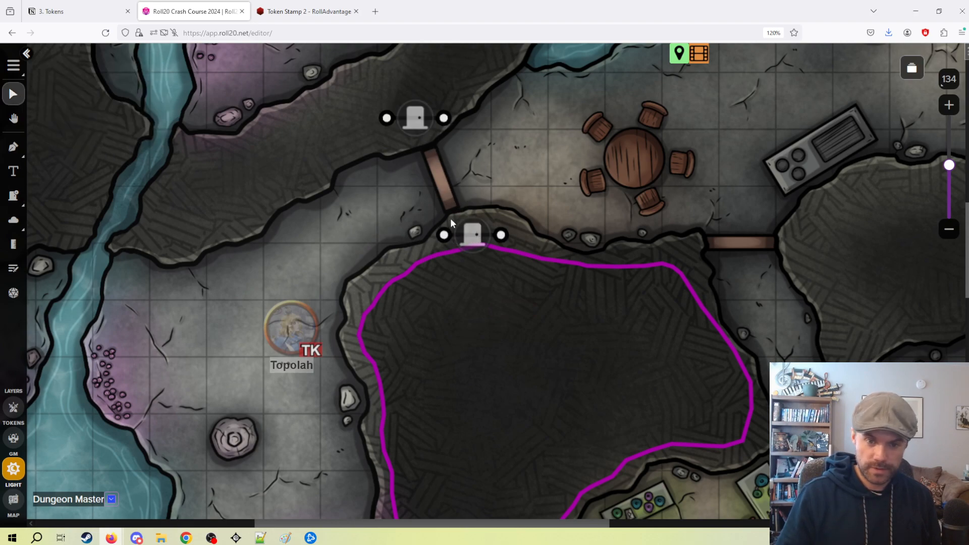
{"action": "left_click", "coordinate": [469, 241]}
{"action": "key", "text": "Delete"}
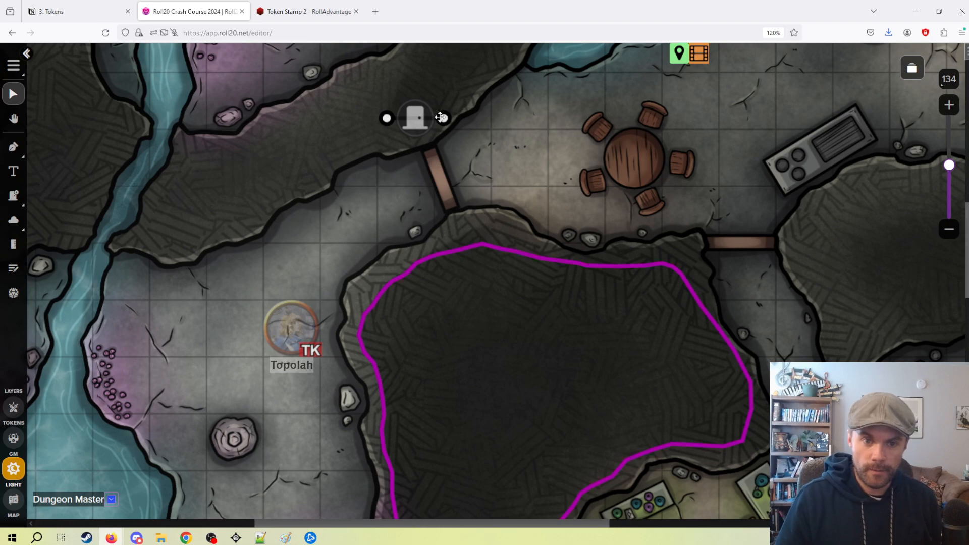
Reposition both endpoints of the door so it spans the wooden doorway and reaches into the rock masses on either side.
{"action": "left_click_drag", "start_coordinate": [460, 198], "coordinate": [480, 261]}
{"action": "left_click_drag", "start_coordinate": [388, 119], "coordinate": [417, 110]}
{"action": "left_click_drag", "start_coordinate": [480, 261], "coordinate": [475, 263]}
{"action": "left_click_drag", "start_coordinate": [412, 108], "coordinate": [414, 109]}
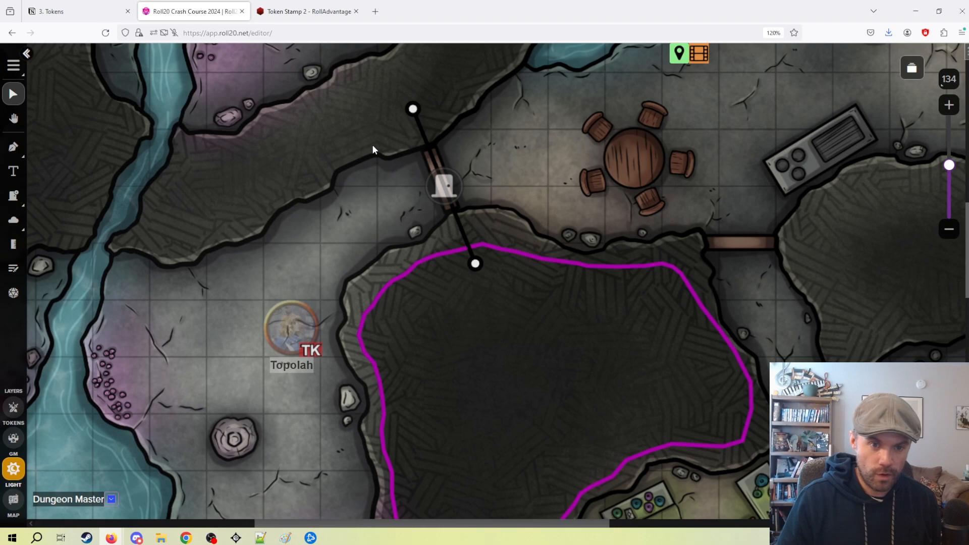
Draw a closed freehand wall inside the elongated rock mass northwest of the door, enclosing the door's northern endpoint.
{"action": "left_click", "coordinate": [15, 149]}
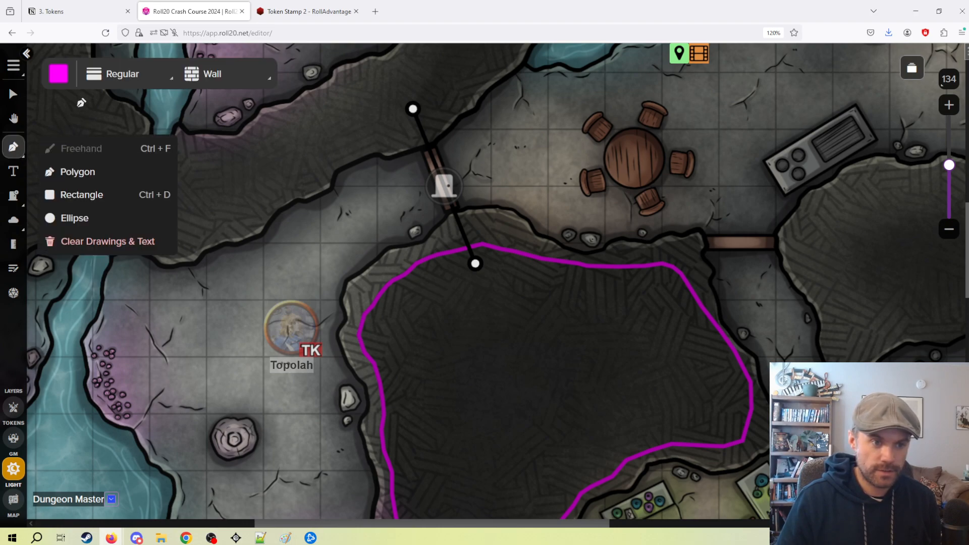
{"action": "mouse_move", "coordinate": [413, 142]}
{"action": "left_mouse_down"}
{"action": "mouse_move", "coordinate": [324, 160]}
{"action": "mouse_move", "coordinate": [205, 234]}
{"action": "mouse_move", "coordinate": [185, 163]}
{"action": "left_mouse_up"}
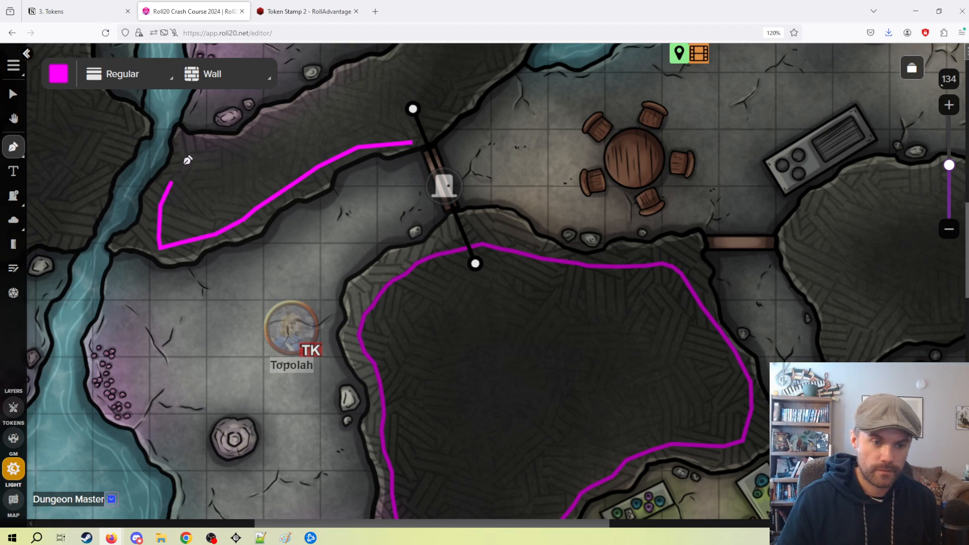
{"action": "mouse_move", "coordinate": [236, 142]}
{"action": "left_mouse_down"}
{"action": "mouse_move", "coordinate": [372, 94]}
{"action": "mouse_move", "coordinate": [449, 89]}
{"action": "mouse_move", "coordinate": [435, 131]}
{"action": "left_mouse_up"}
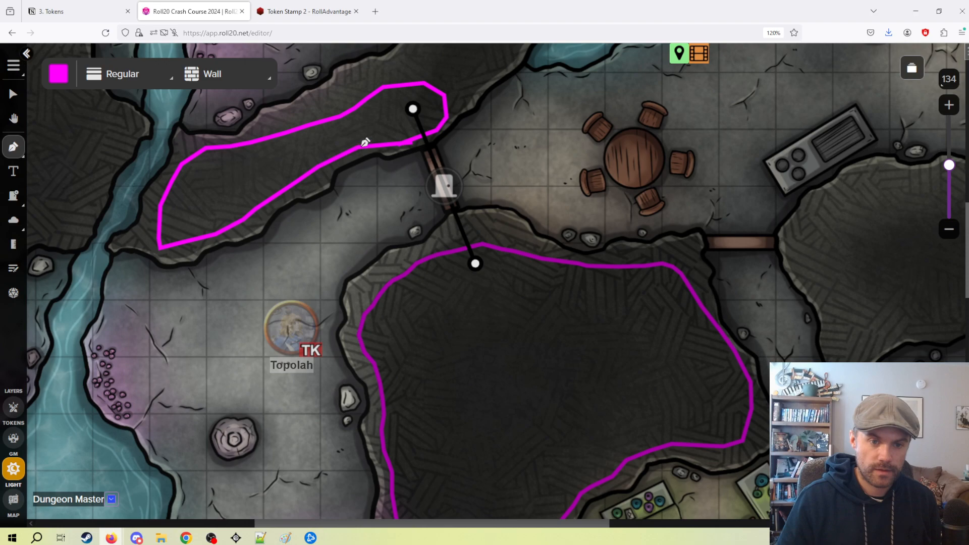
{"action": "left_click_drag", "start_coordinate": [365, 143], "coordinate": [364, 144]}
{"action": "left_click", "coordinate": [13, 94]}
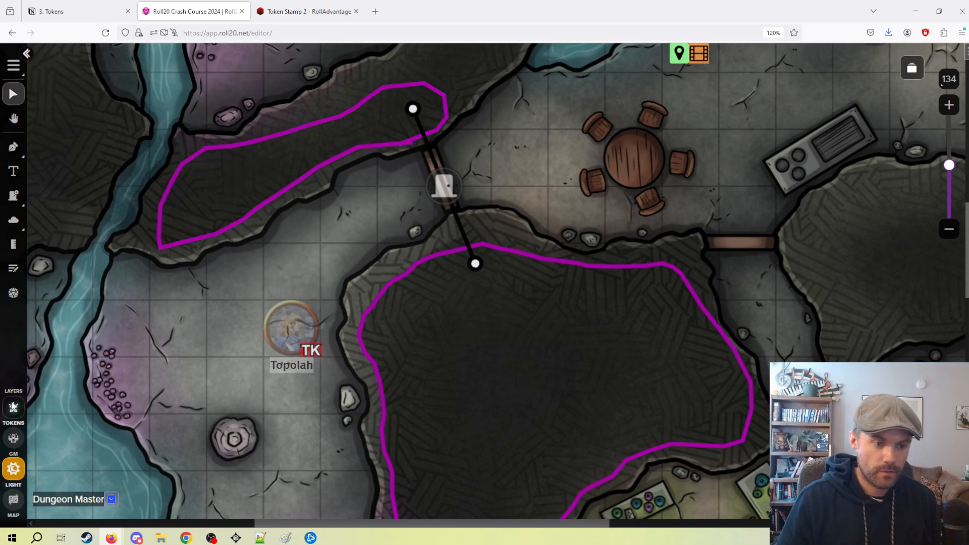
Preview the map as Topolah, try to move the token through the closed door, return it west, and exit the preview.
{"action": "left_click", "coordinate": [13, 406]}
{"action": "left_click", "coordinate": [291, 330]}
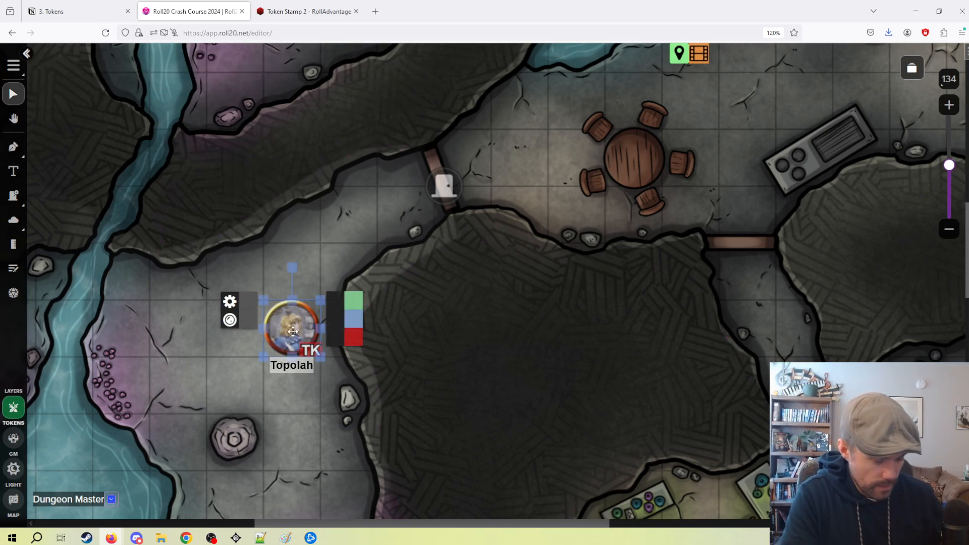
{"action": "key", "text": "ctrl+l"}
{"action": "left_click", "coordinate": [394, 264]}
{"action": "left_click_drag", "start_coordinate": [306, 327], "coordinate": [596, 109]}
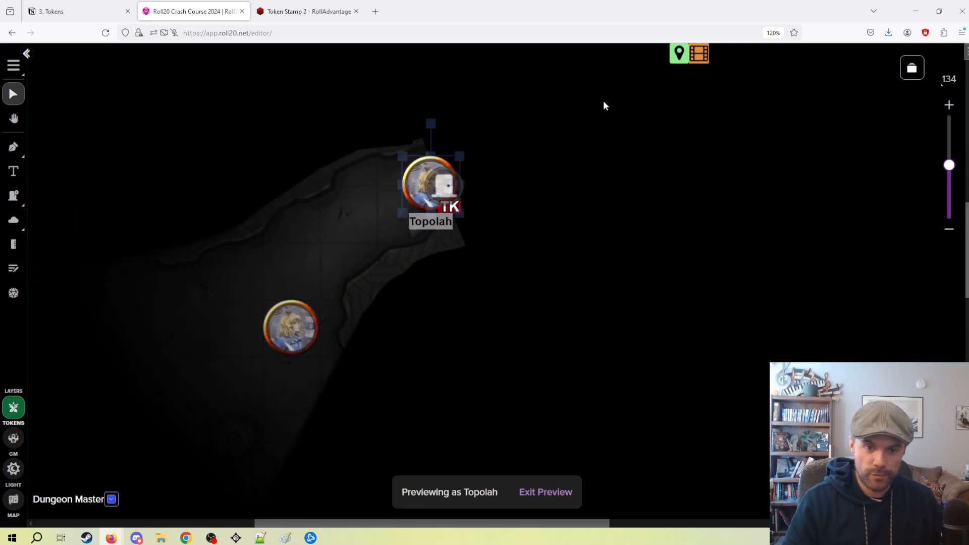
{"action": "left_click_drag", "start_coordinate": [352, 226], "coordinate": [234, 272]}
{"action": "left_click", "coordinate": [541, 494]}
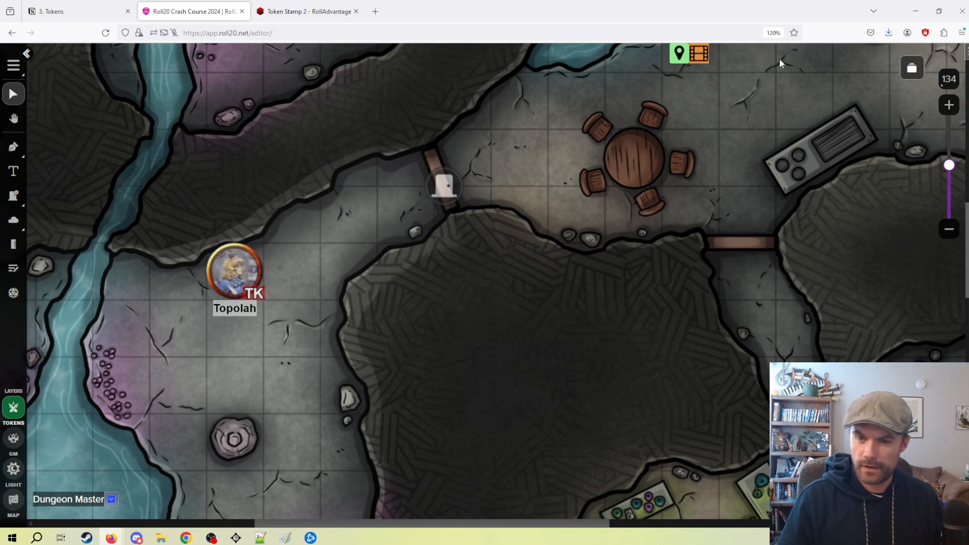
Review the Dynamic Lighting settings of the "dynamic lighting" page and close them without saving.
{"action": "left_click", "coordinate": [912, 68]}
{"action": "left_click", "coordinate": [456, 159]}
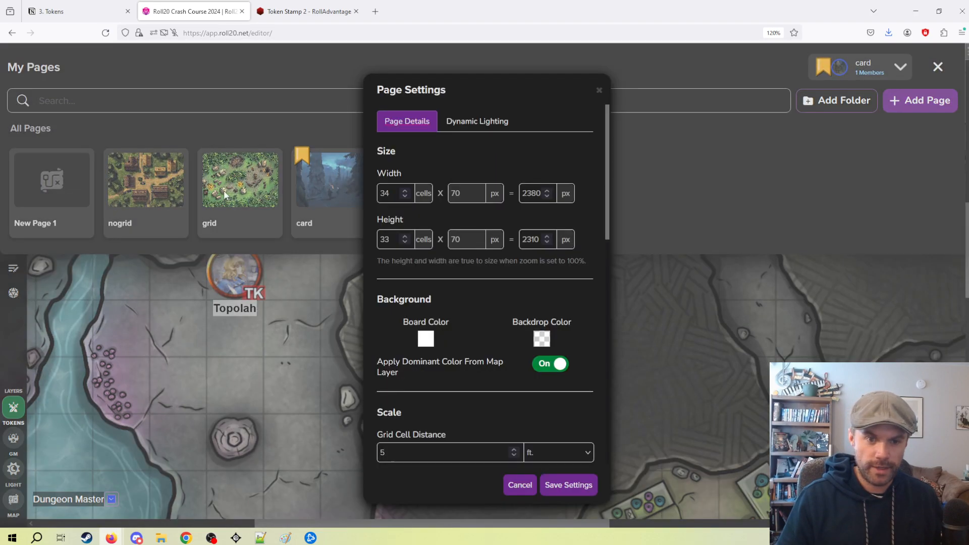
{"action": "left_click", "coordinate": [464, 130]}
{"action": "scroll", "coordinate": [508, 313], "scroll_direction": "down", "scroll_amount": 4}
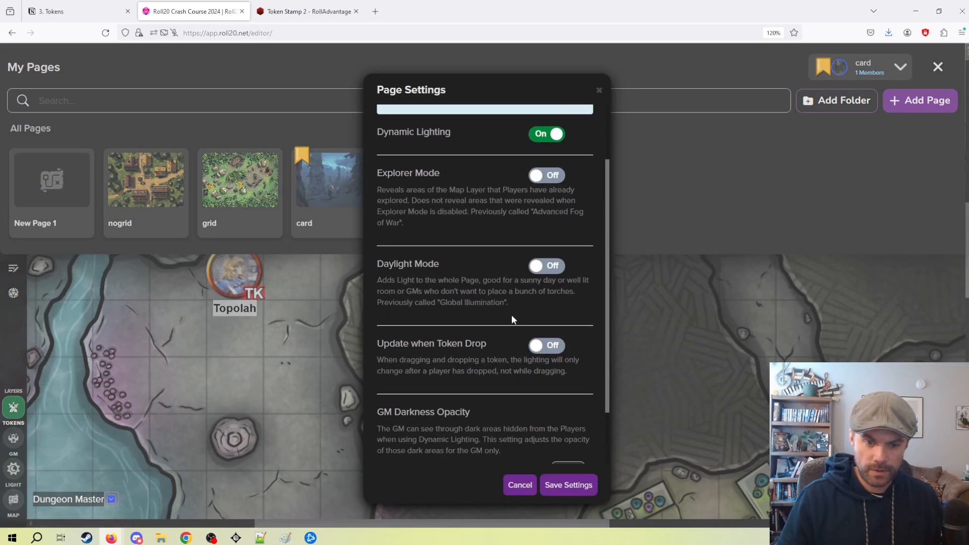
{"action": "scroll", "coordinate": [487, 298], "scroll_direction": "up", "scroll_amount": 3}
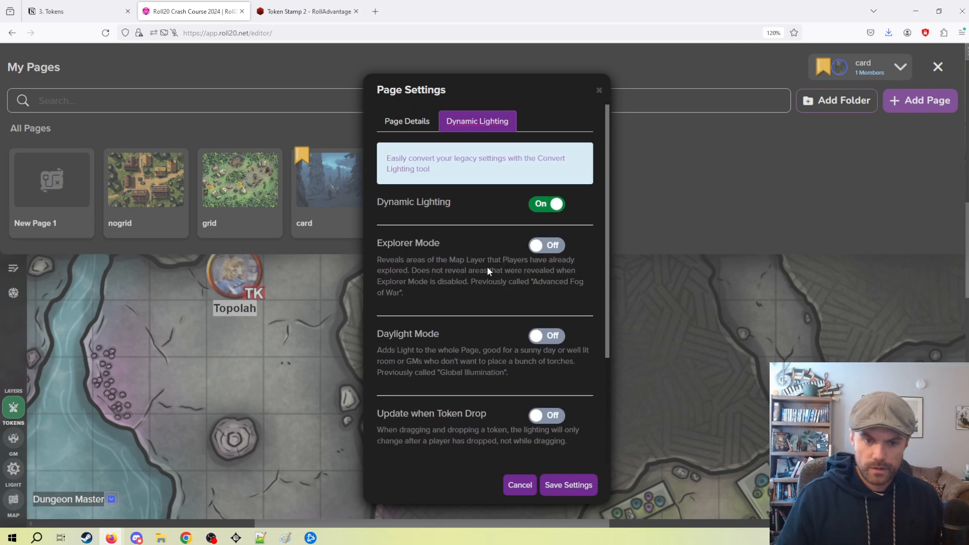
{"action": "scroll", "coordinate": [474, 404], "scroll_direction": "down", "scroll_amount": 3}
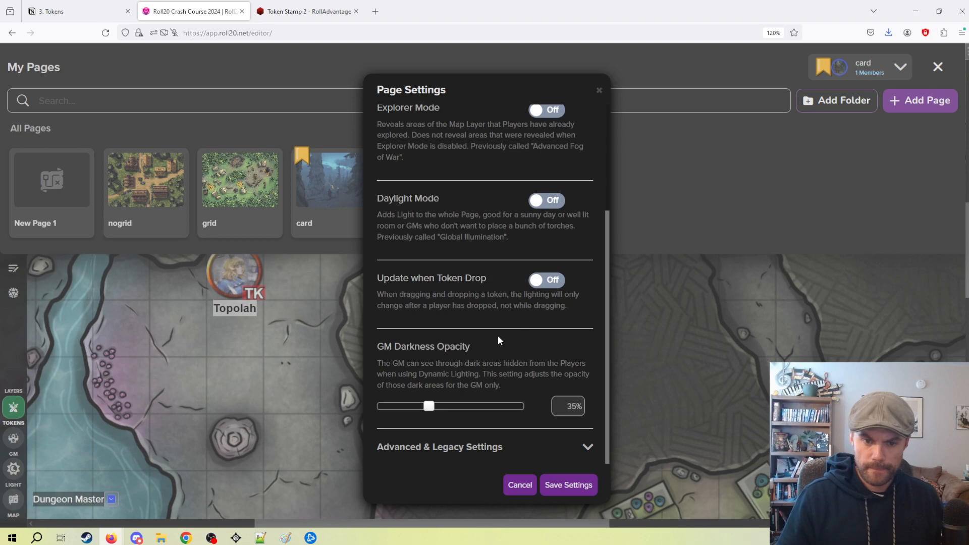
{"action": "left_click", "coordinate": [520, 485]}
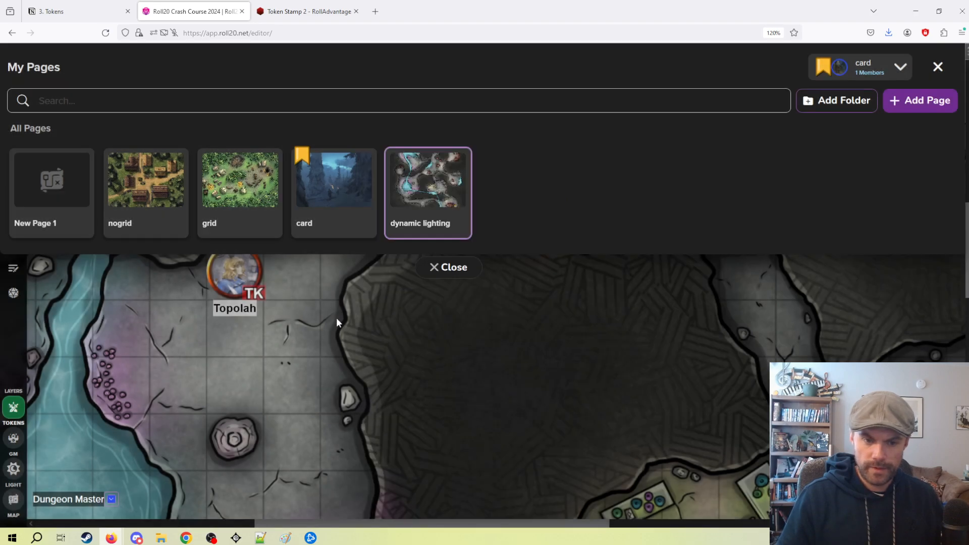
{"action": "left_click", "coordinate": [451, 266]}
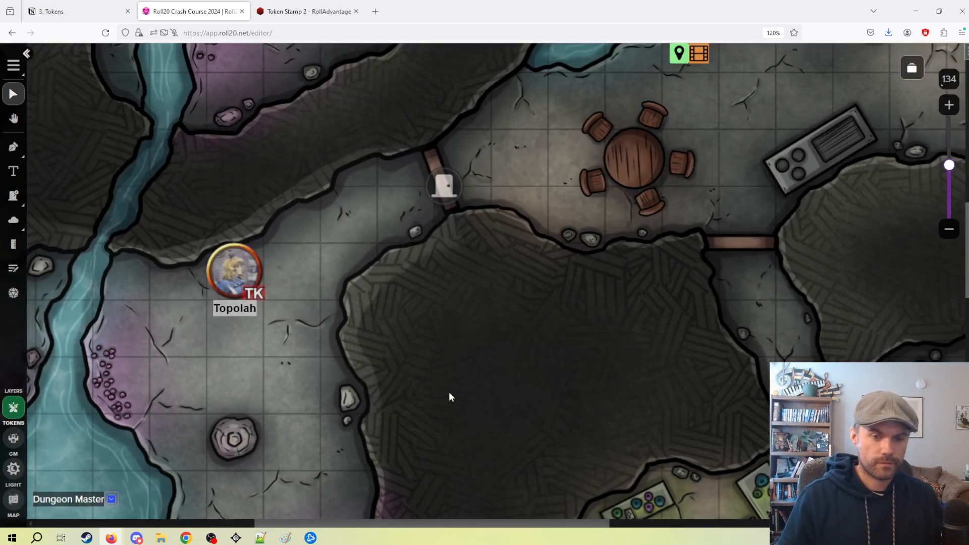
Delete the wall around the large rock mass east of Topolah on the Lighting layer.
{"action": "left_click", "coordinate": [14, 468]}
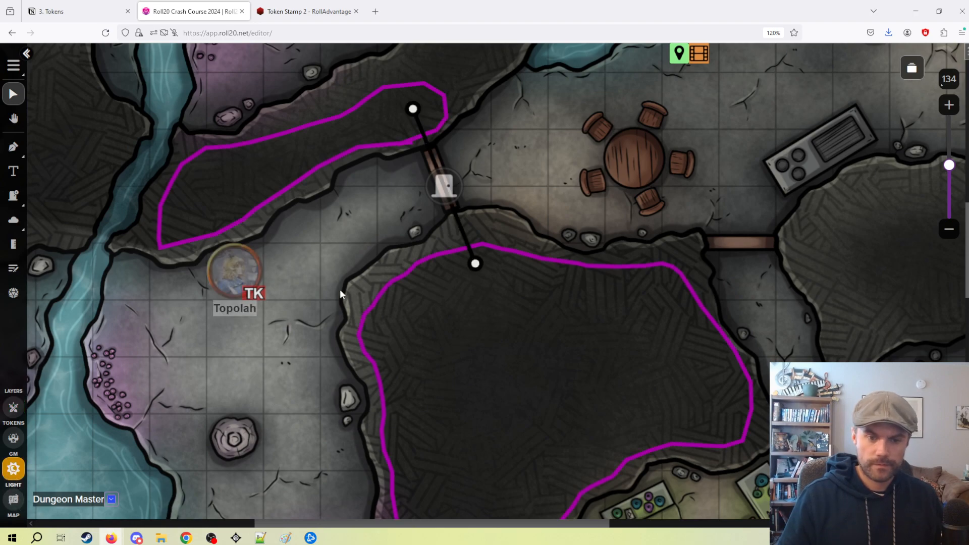
{"action": "left_click_drag", "start_coordinate": [386, 262], "coordinate": [411, 319]}
{"action": "key", "text": "Delete"}
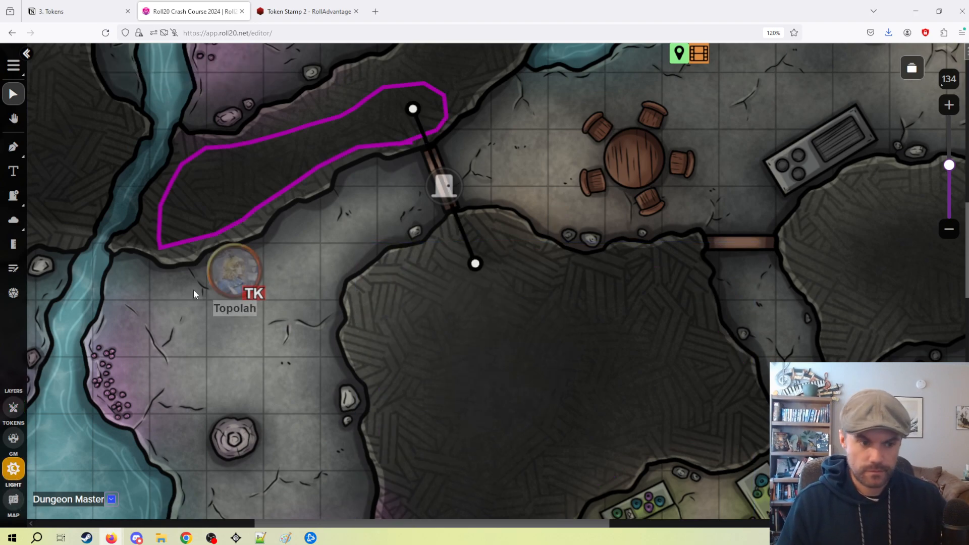
{"action": "left_click", "coordinate": [12, 149]}
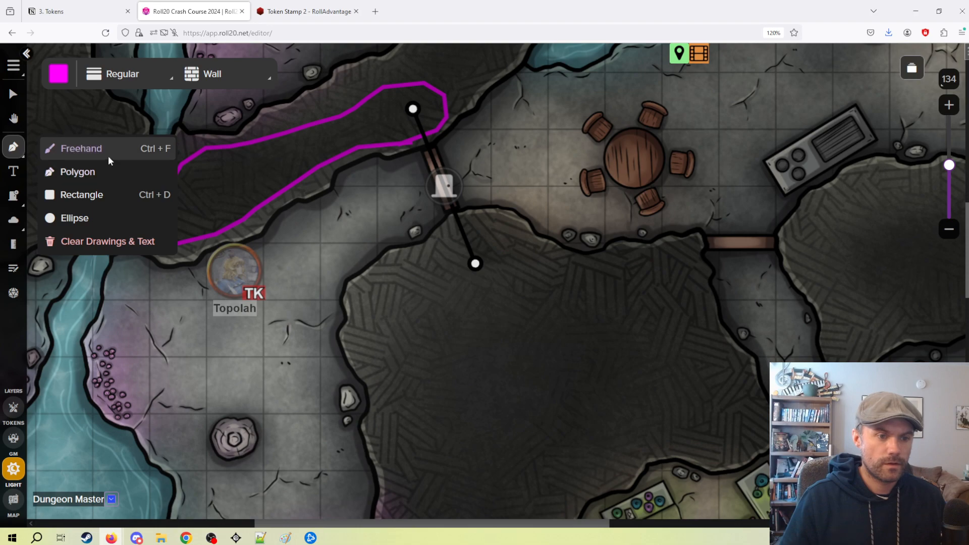
{"action": "left_click", "coordinate": [233, 81]}
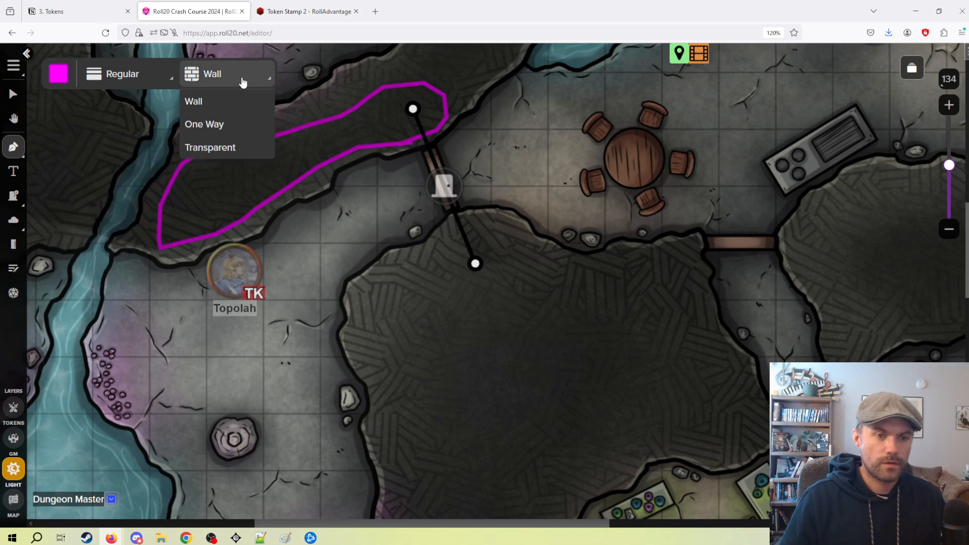
{"action": "left_click", "coordinate": [242, 82]}
{"action": "left_click", "coordinate": [13, 93]}
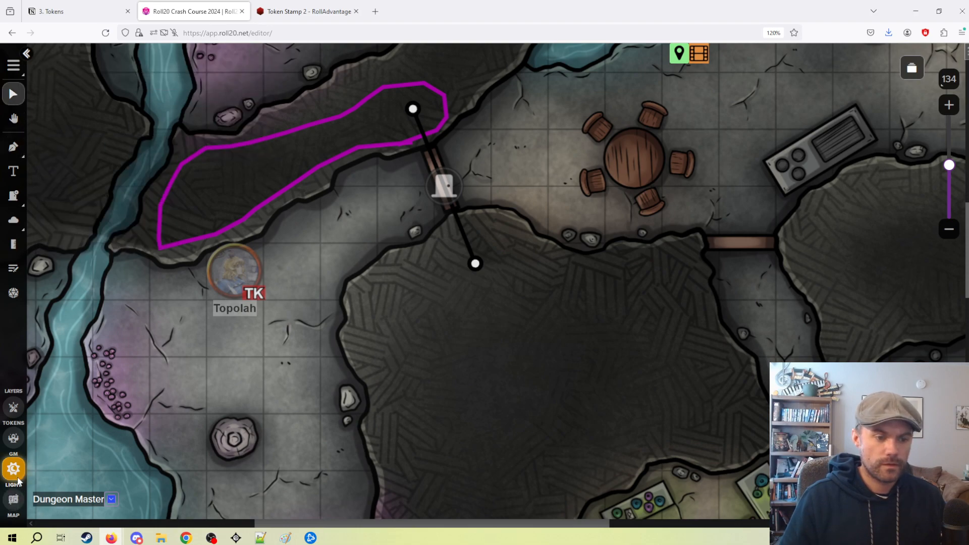
Preview the map as Topolah, move the token one square east to check its vision, and exit the preview.
{"action": "left_click", "coordinate": [13, 408]}
{"action": "left_click_drag", "start_coordinate": [235, 280], "coordinate": [228, 278]}
{"action": "key", "text": "ctrl+l"}
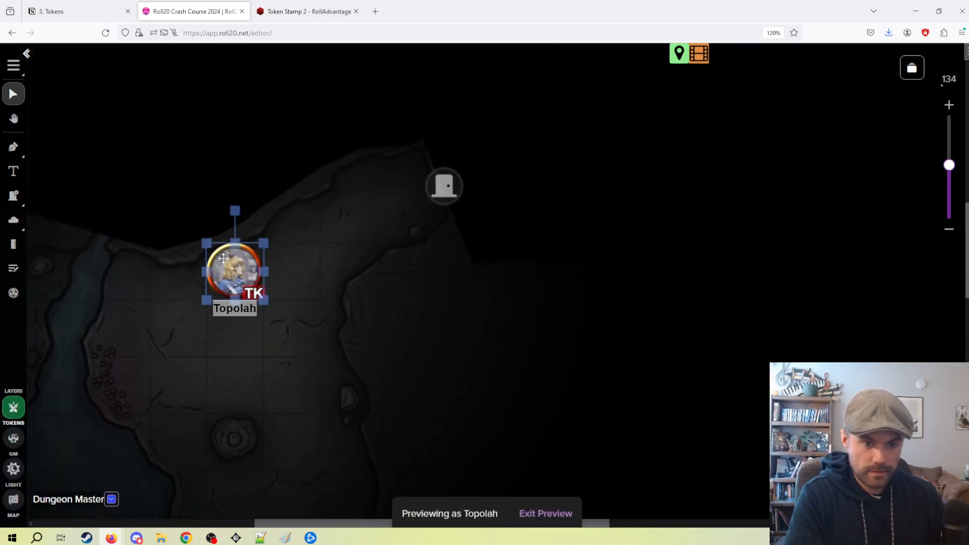
{"action": "left_click_drag", "start_coordinate": [230, 251], "coordinate": [299, 293]}
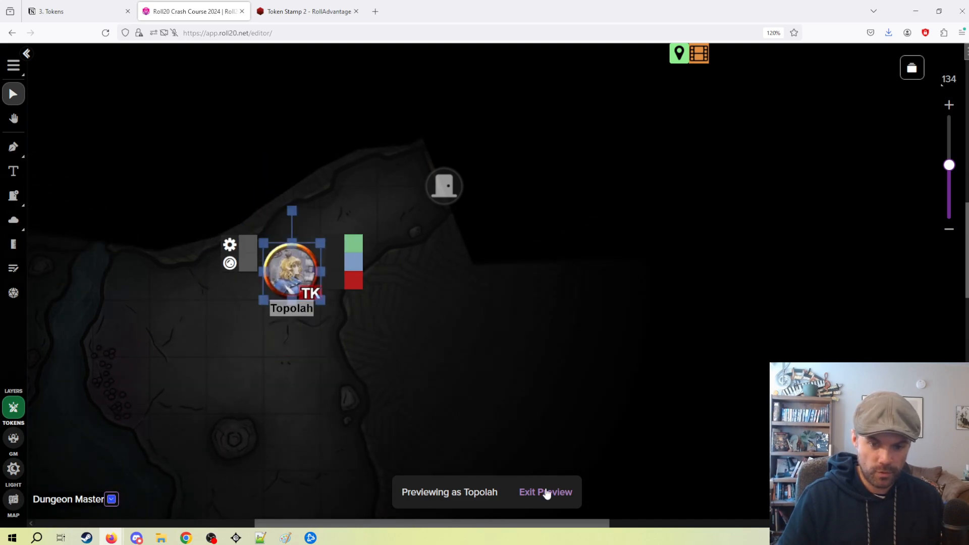
{"action": "left_click", "coordinate": [546, 492]}
Place a window on the Lighting layer in the northwestern part of the large rock mass, just southwest of the door's lower endpoint.
{"action": "left_click_drag", "start_coordinate": [372, 345], "coordinate": [384, 282]}
{"action": "left_click_drag", "start_coordinate": [431, 172], "coordinate": [284, 48]}
{"action": "left_click_drag", "start_coordinate": [312, 205], "coordinate": [432, 285]}
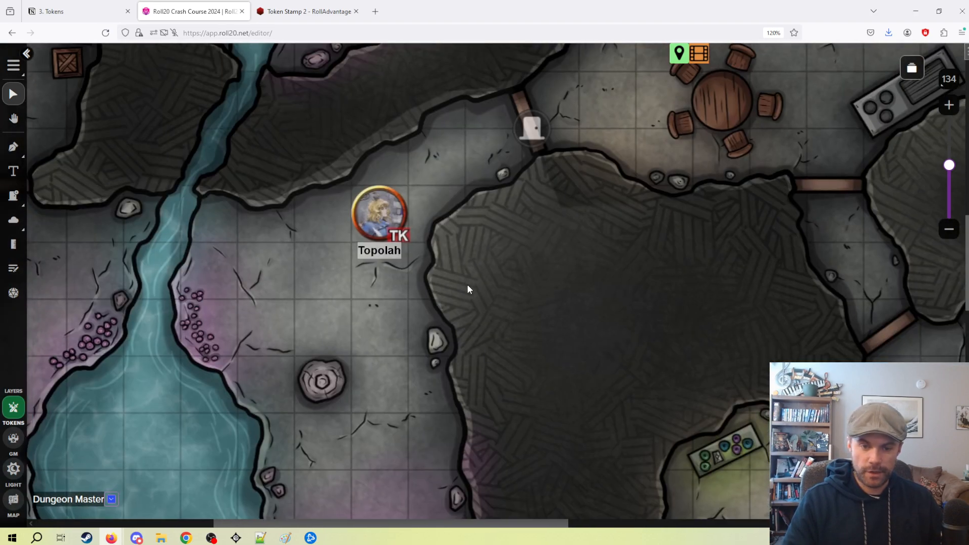
{"action": "left_click", "coordinate": [14, 197]}
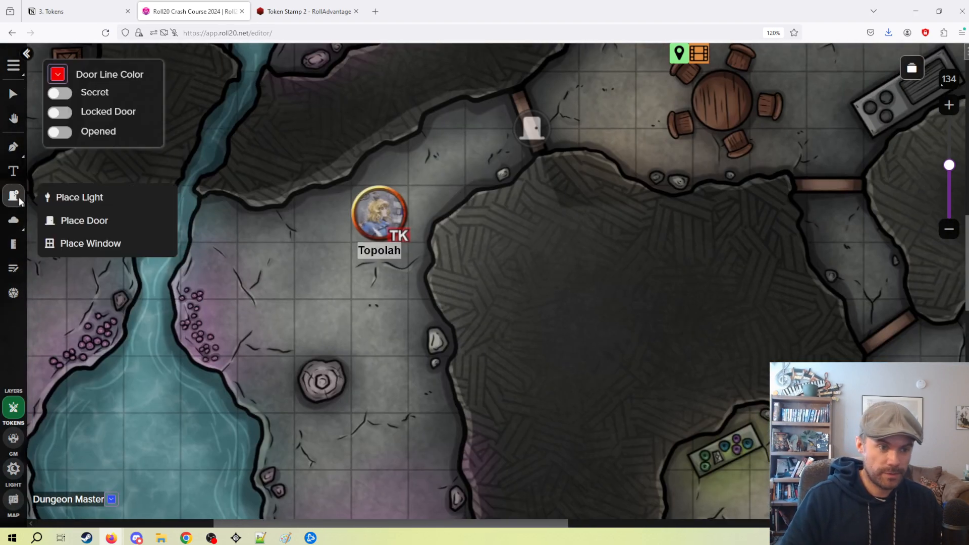
{"action": "left_click", "coordinate": [16, 474]}
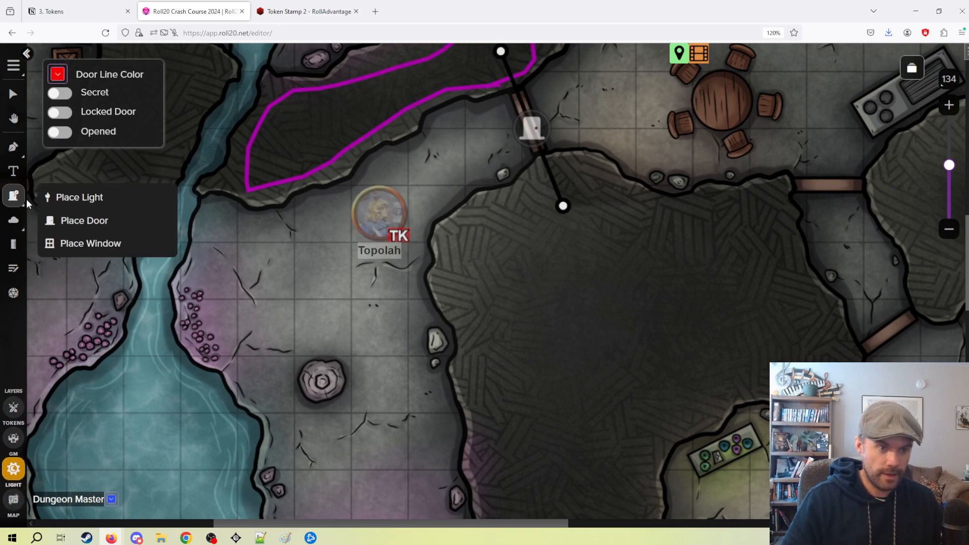
{"action": "left_click", "coordinate": [91, 244]}
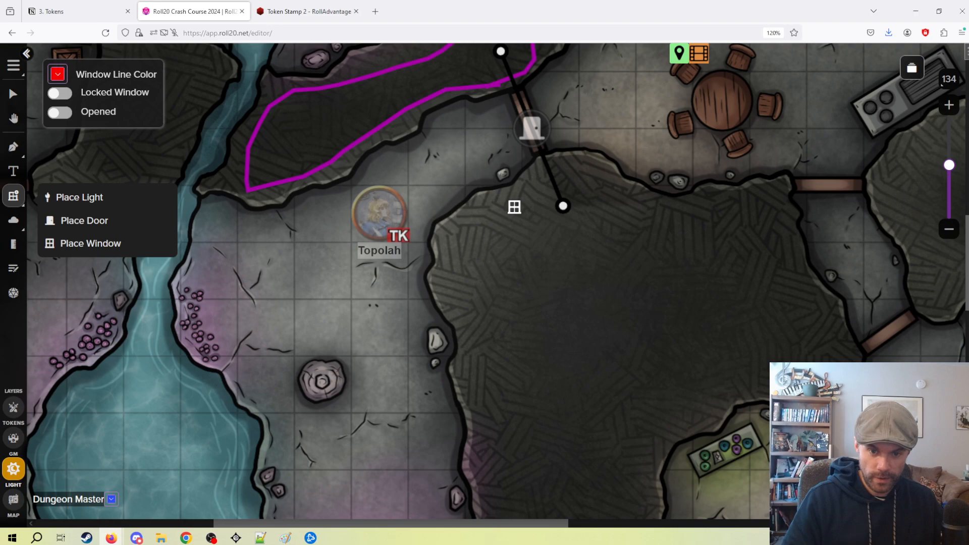
{"action": "left_click", "coordinate": [508, 227]}
{"action": "left_click", "coordinate": [15, 94]}
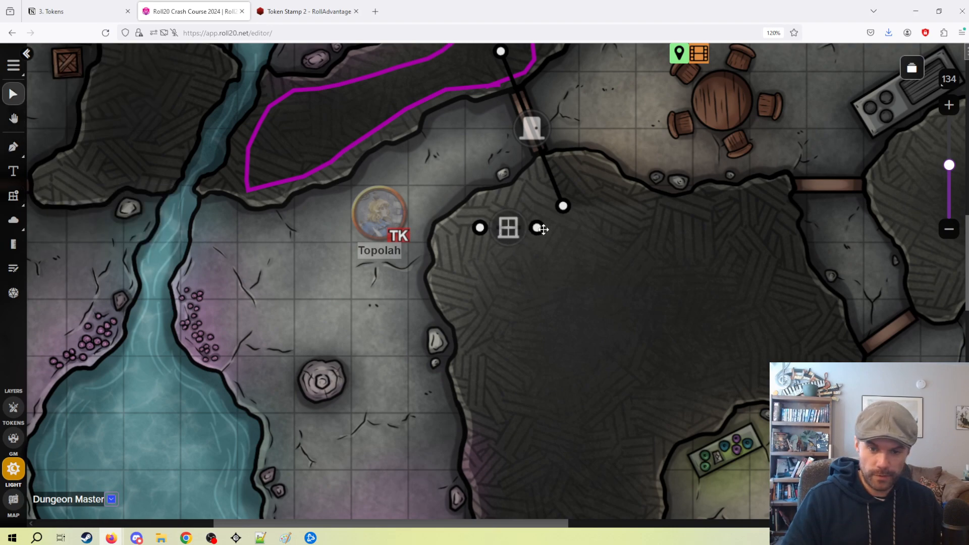
Reposition both window endpoints so the window stands vertically inside the western edge of the large rock mass, facing Topolah.
{"action": "left_click_drag", "start_coordinate": [473, 230], "coordinate": [461, 276]}
{"action": "left_click_drag", "start_coordinate": [537, 227], "coordinate": [456, 237]}
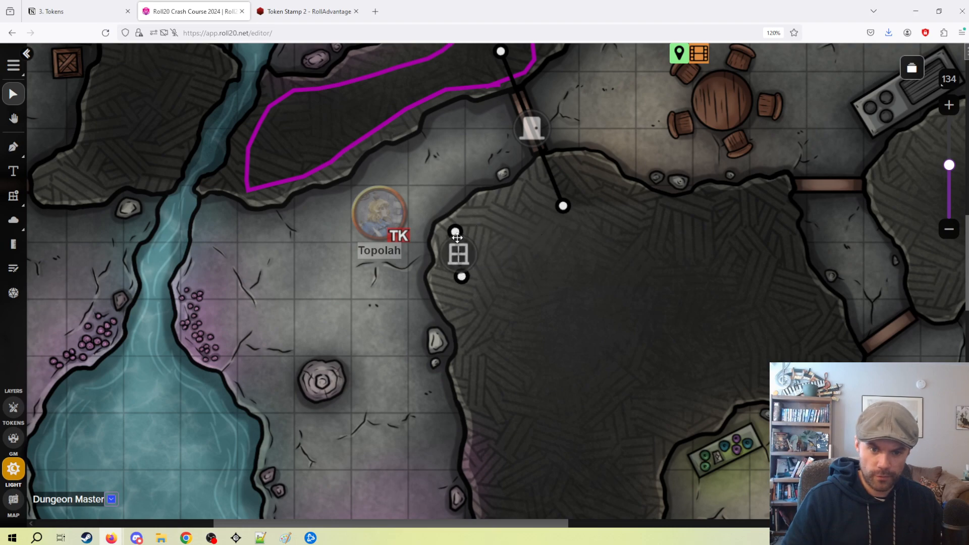
{"action": "left_click_drag", "start_coordinate": [461, 277], "coordinate": [451, 295]}
Draw a polygon wall around the inside of the large rock mass, running from the window's upper endpoint clockwise to its lower endpoint.
{"action": "left_click", "coordinate": [18, 153]}
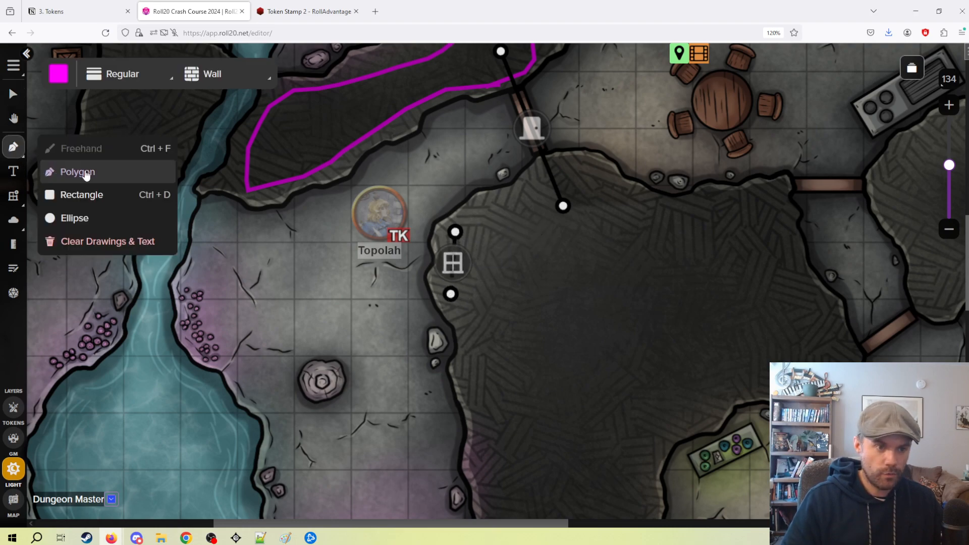
{"action": "left_click", "coordinate": [78, 174]}
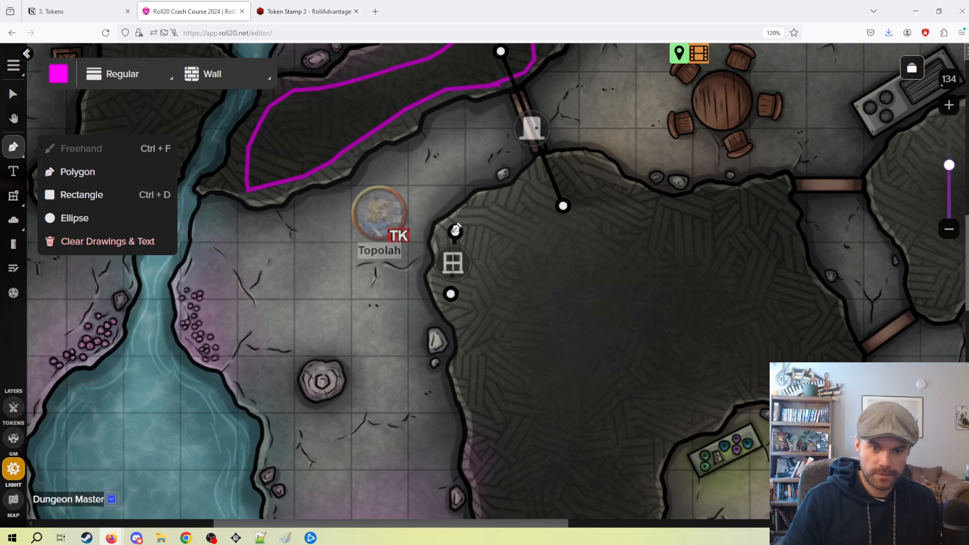
{"action": "left_click", "coordinate": [460, 226]}
{"action": "left_click", "coordinate": [510, 205]}
{"action": "left_click", "coordinate": [565, 186]}
{"action": "left_click", "coordinate": [620, 192]}
{"action": "left_click", "coordinate": [656, 208]}
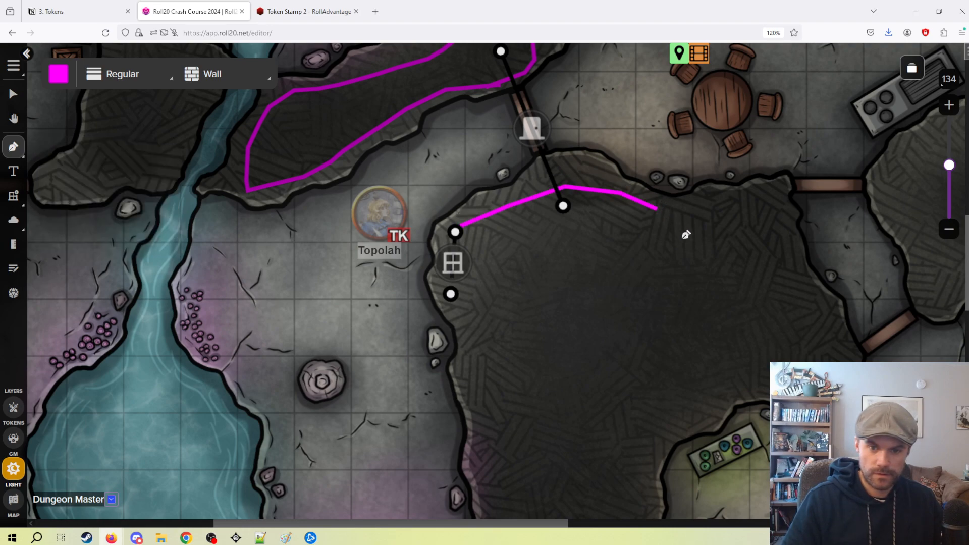
{"action": "left_click", "coordinate": [681, 237]}
{"action": "left_click", "coordinate": [696, 280]}
{"action": "left_click", "coordinate": [696, 324]}
{"action": "left_click", "coordinate": [689, 376]}
{"action": "left_click", "coordinate": [632, 462]}
{"action": "left_click", "coordinate": [585, 479]}
{"action": "left_click", "coordinate": [520, 479]}
{"action": "left_click", "coordinate": [486, 474]}
{"action": "left_click", "coordinate": [481, 448]}
{"action": "left_click", "coordinate": [492, 389]}
{"action": "left_click", "coordinate": [494, 338]}
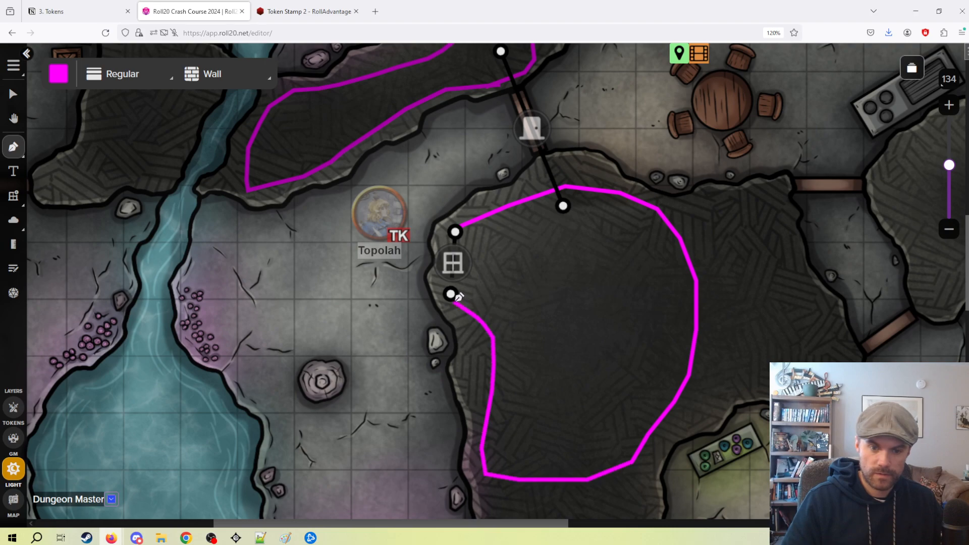
{"action": "double_click", "coordinate": [457, 299]}
{"action": "left_click", "coordinate": [13, 95]}
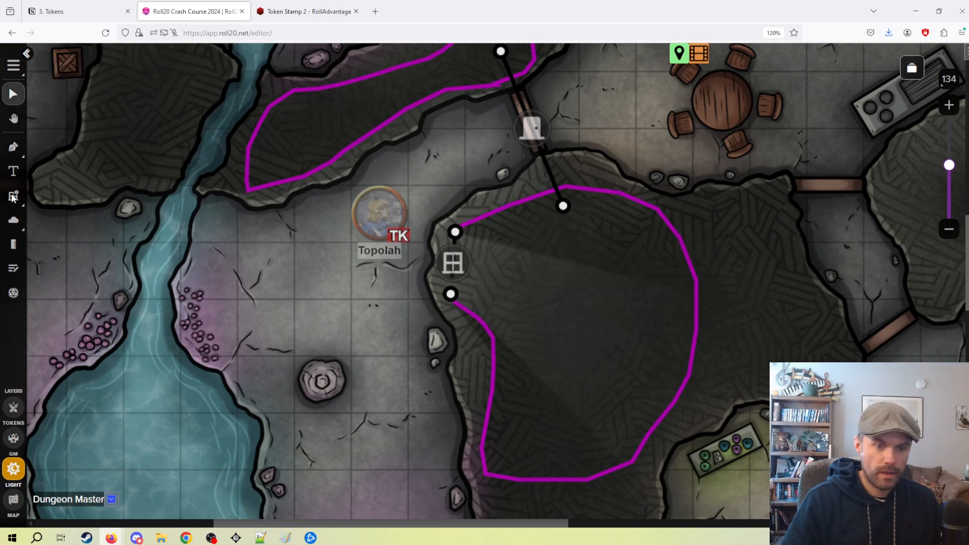
Preview the map as Topolah, move the token one square south to check vision through the closed window, and exit the preview.
{"action": "left_click", "coordinate": [13, 407]}
{"action": "left_click", "coordinate": [373, 219]}
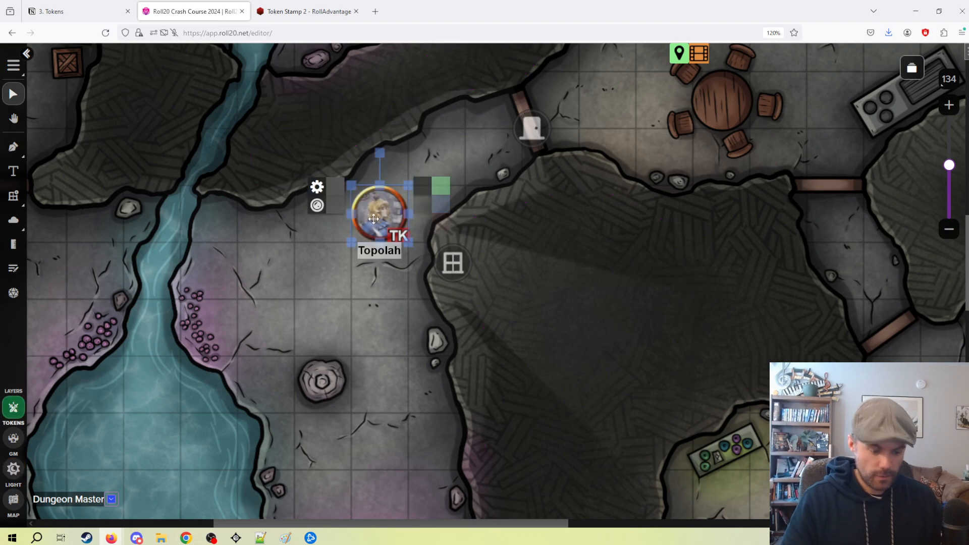
{"action": "key", "text": "ctrl+l"}
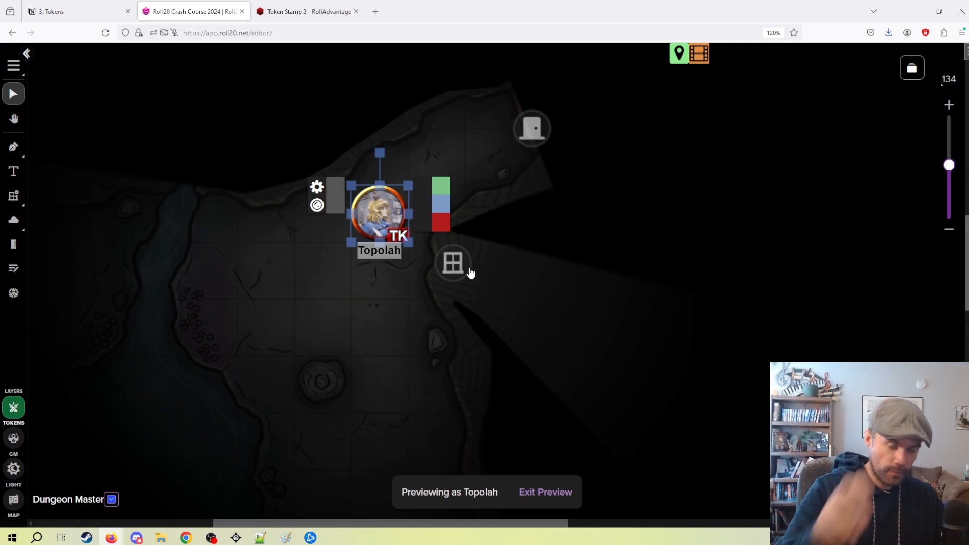
{"action": "left_click_drag", "start_coordinate": [385, 248], "coordinate": [426, 259]}
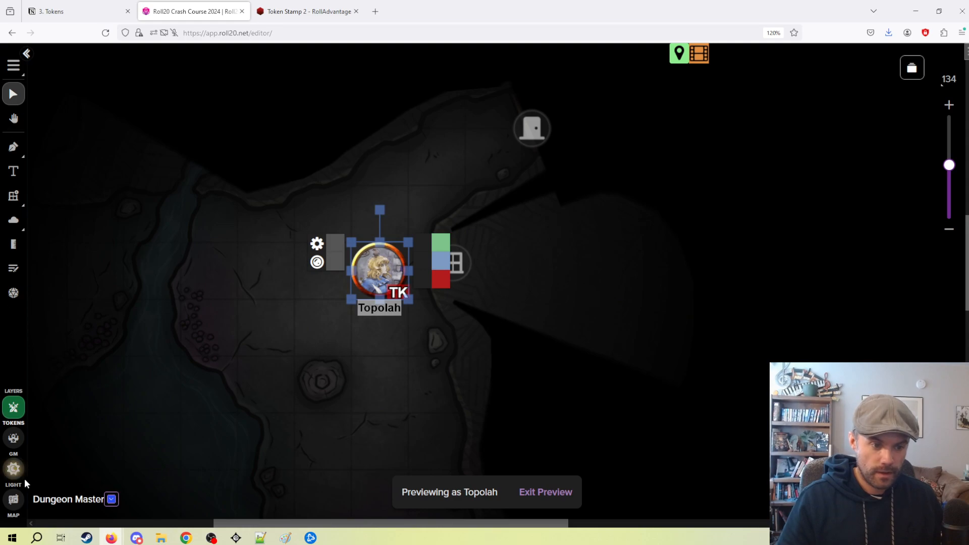
{"action": "left_click", "coordinate": [171, 358]}
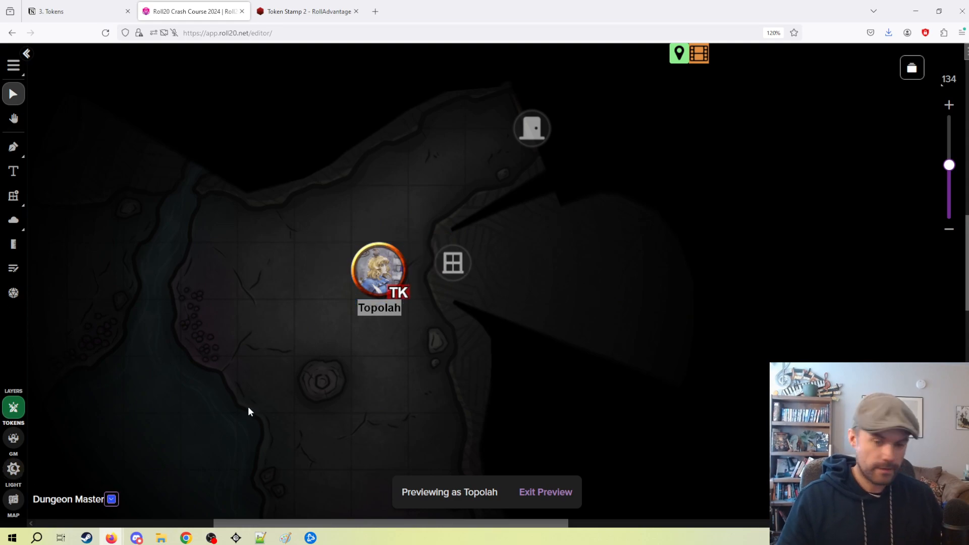
{"action": "key", "text": "ctrl+l"}
Set the window east of Topolah to Opened on the Tokens layer.
{"action": "left_click", "coordinate": [455, 266]}
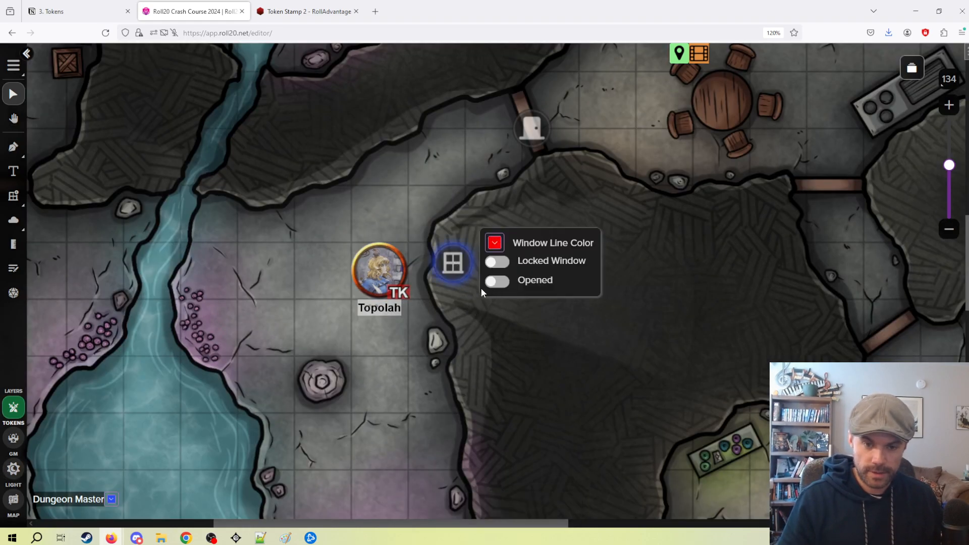
{"action": "left_click", "coordinate": [503, 282]}
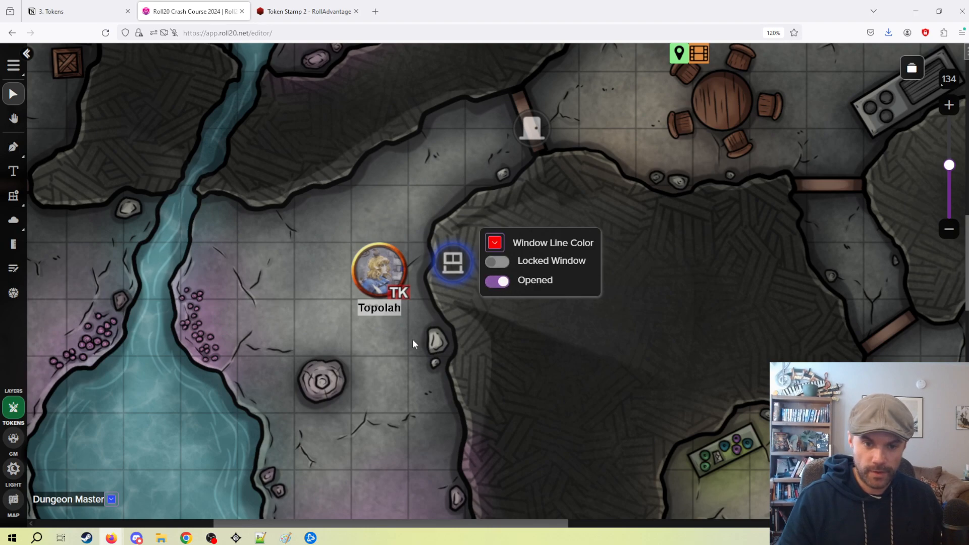
{"action": "left_click", "coordinate": [265, 440]}
Preview the map as Topolah with the window opened and move the token one square north.
{"action": "left_click", "coordinate": [14, 468]}
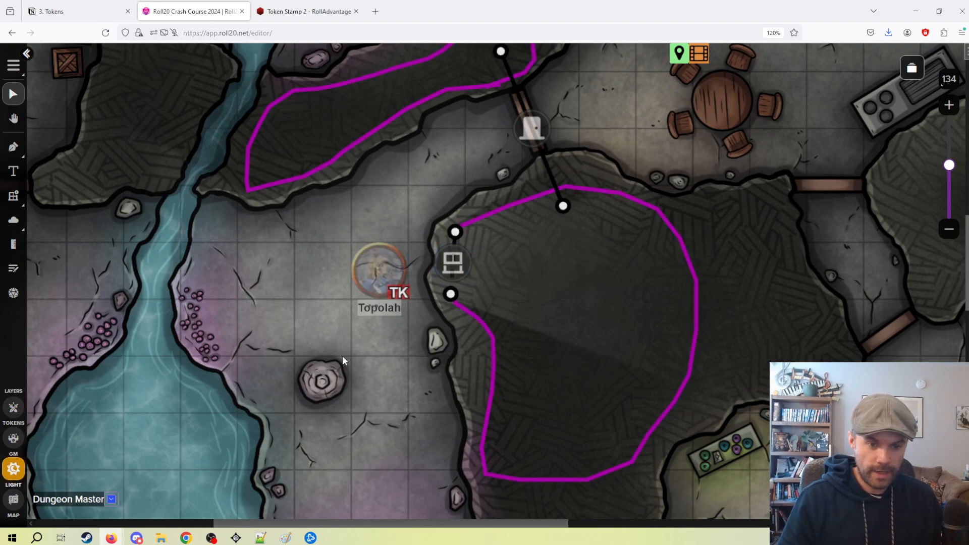
{"action": "left_click", "coordinate": [13, 407]}
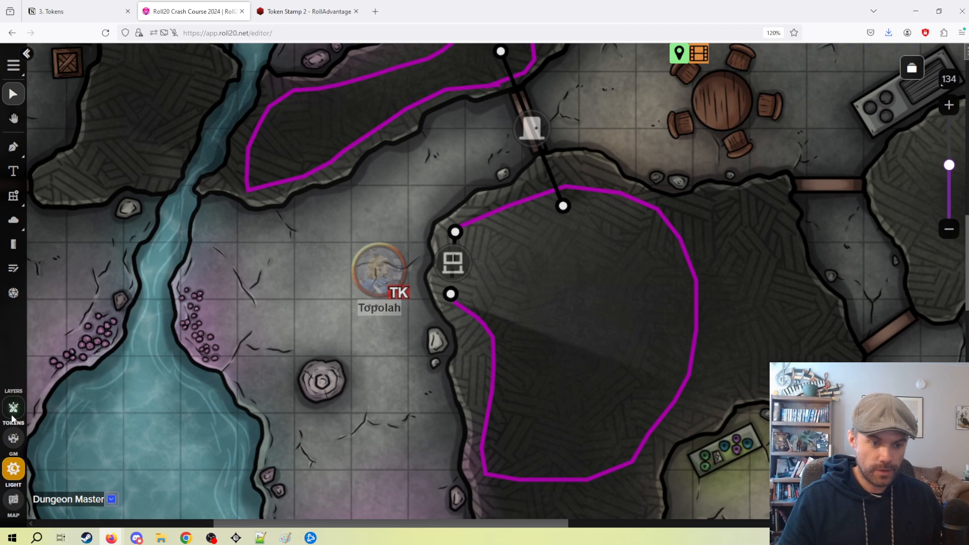
{"action": "left_click", "coordinate": [380, 285]}
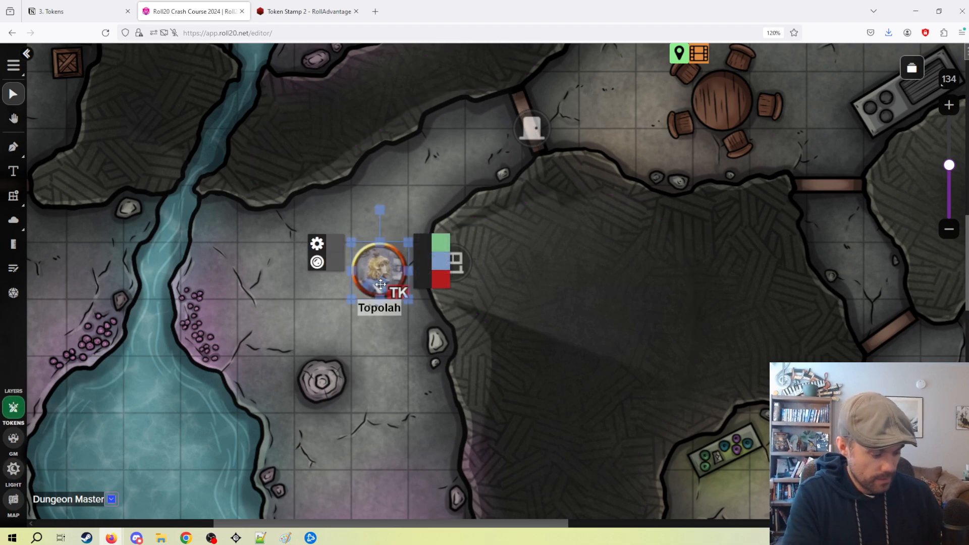
{"action": "key", "text": "ctrl+l"}
{"action": "left_click_drag", "start_coordinate": [380, 284], "coordinate": [398, 214]}
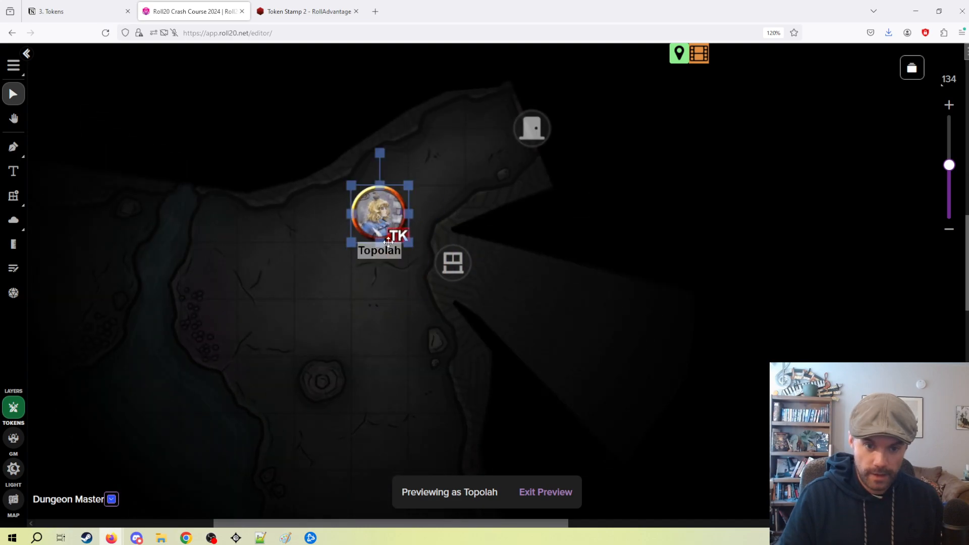
Set the door northeast of Topolah to Opened and move the token one square northeast to look through the doorway.
{"action": "left_click", "coordinate": [534, 132]}
{"action": "left_click", "coordinate": [574, 158]}
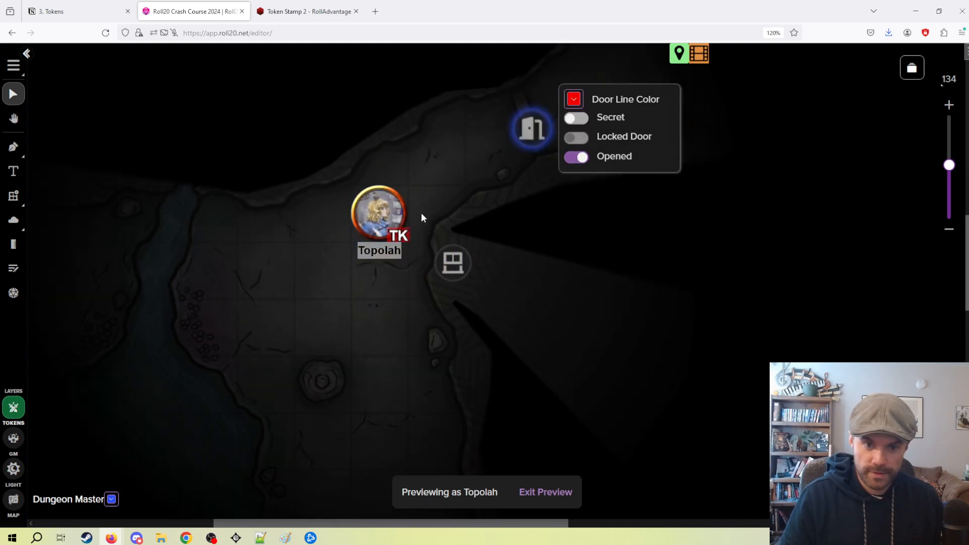
{"action": "left_click_drag", "start_coordinate": [483, 208], "coordinate": [392, 311]}
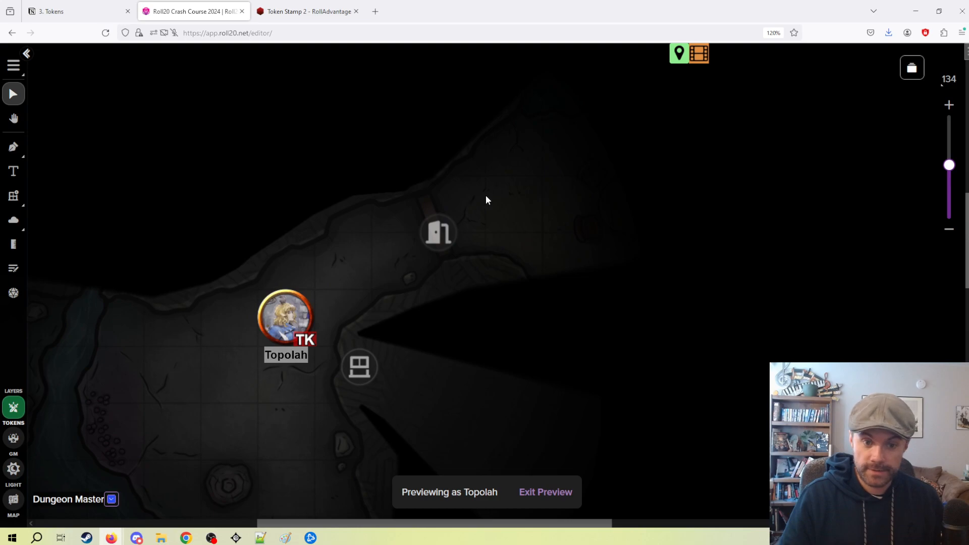
{"action": "left_click_drag", "start_coordinate": [301, 317], "coordinate": [359, 261]}
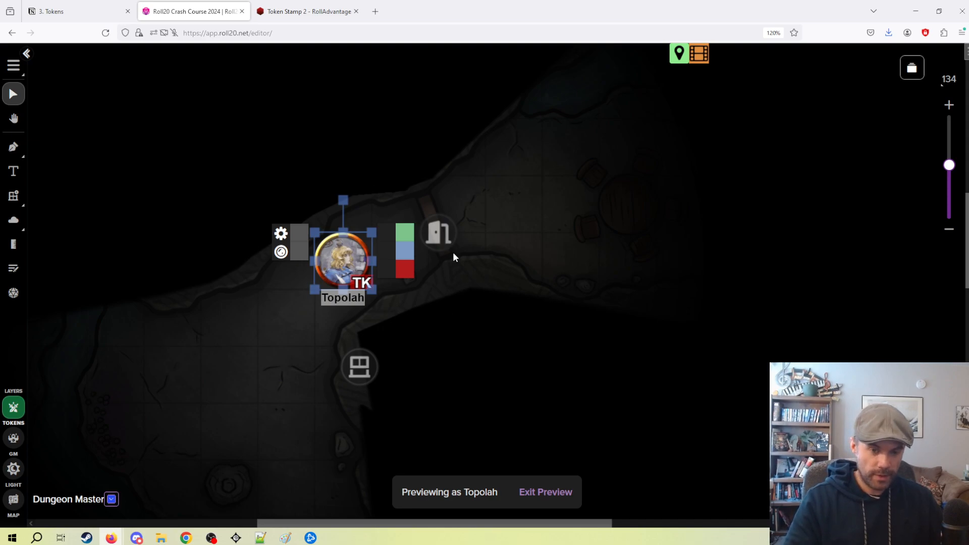
Close both the door and the window by turning off their Opened setting.
{"action": "left_click", "coordinate": [438, 234]}
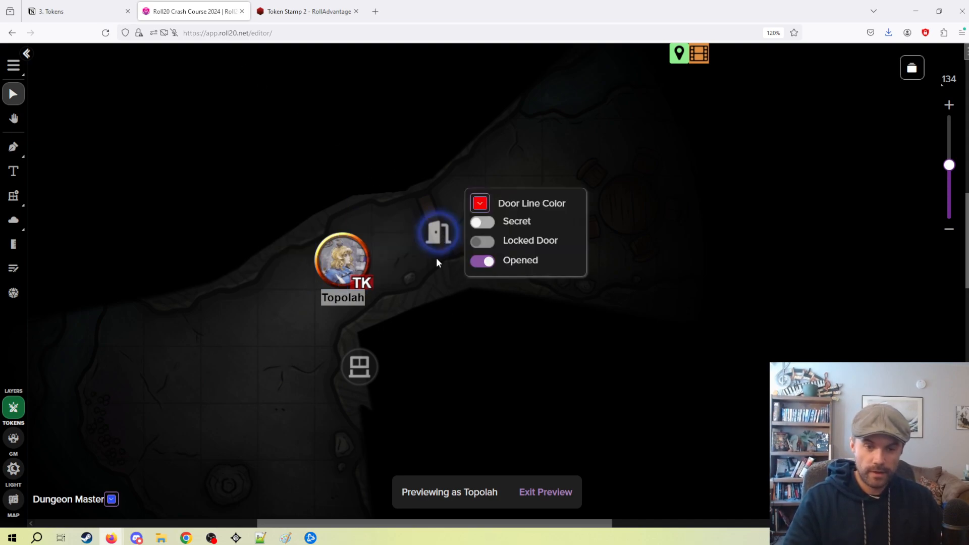
{"action": "left_click", "coordinate": [487, 261]}
{"action": "left_click", "coordinate": [359, 367]}
{"action": "left_click", "coordinate": [403, 386]}
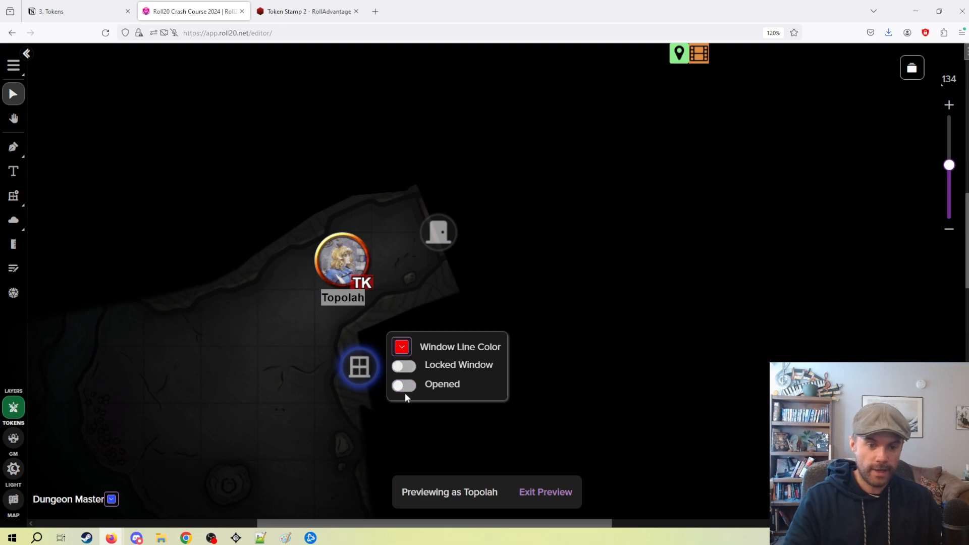
Exit the preview and move the Topolah token one square southwest, away from the door.
{"action": "left_click", "coordinate": [542, 491]}
{"action": "left_click", "coordinate": [584, 346]}
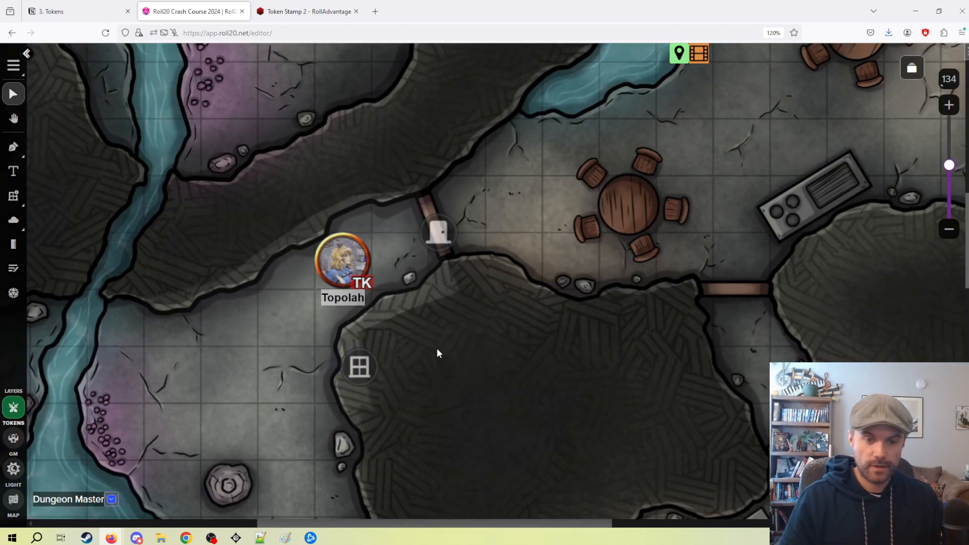
{"action": "left_click_drag", "start_coordinate": [353, 271], "coordinate": [297, 326]}
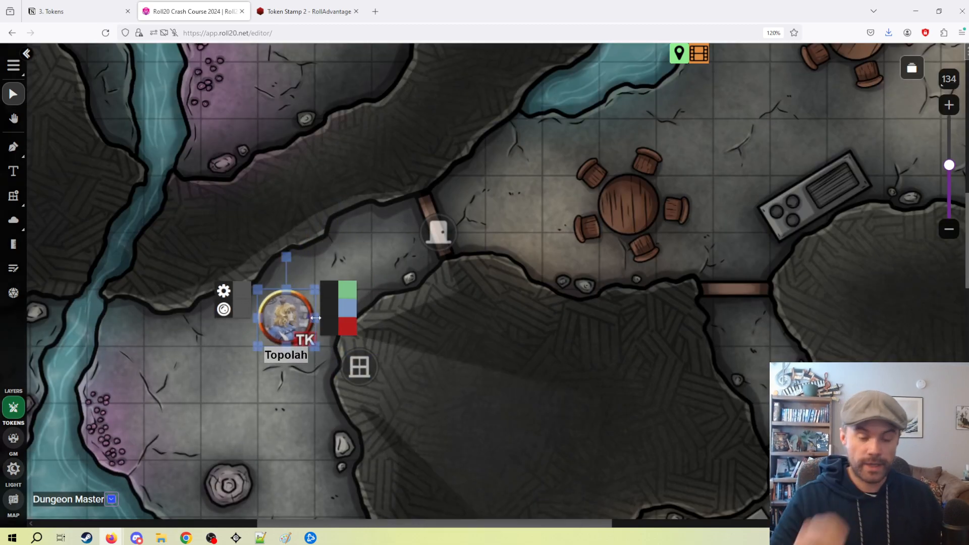
{"action": "left_click", "coordinate": [439, 358]}
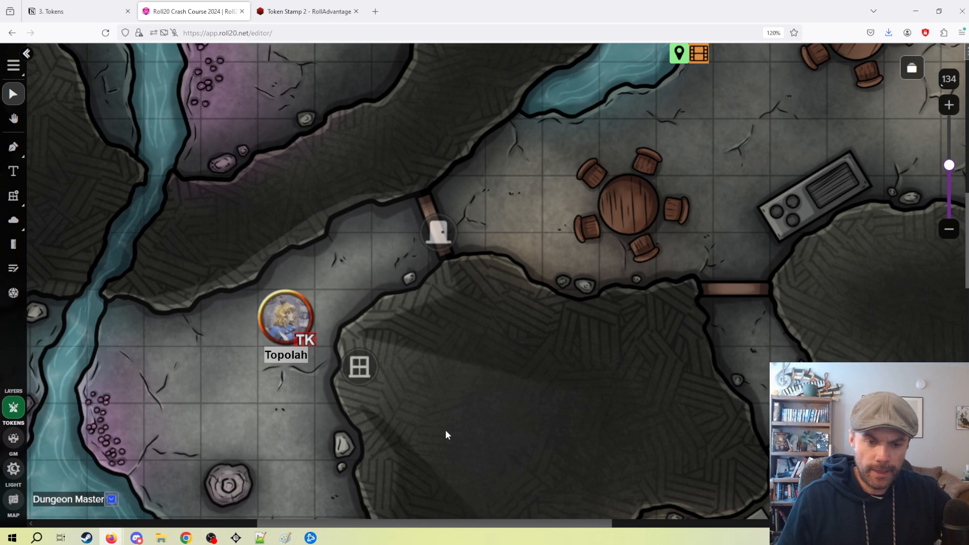
Delete the door and the window near Topolah on the Lighting layer.
{"action": "scroll", "coordinate": [448, 380], "scroll_direction": "up", "scroll_amount": 2}
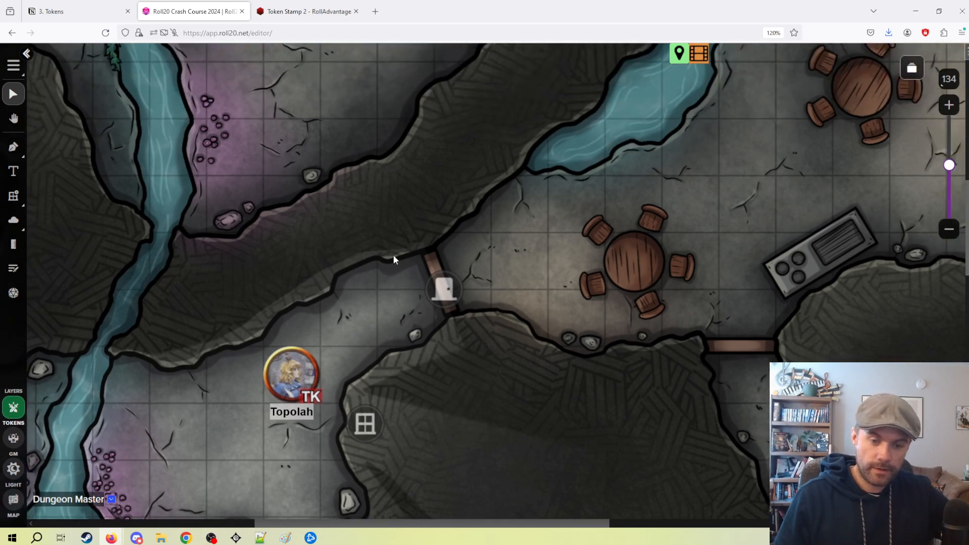
{"action": "left_click", "coordinate": [474, 286]}
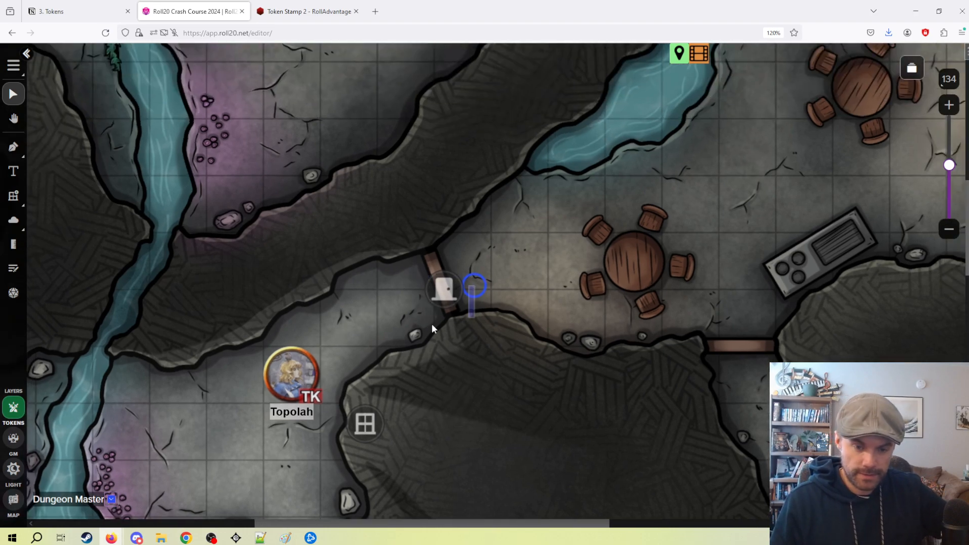
{"action": "left_click", "coordinate": [9, 474]}
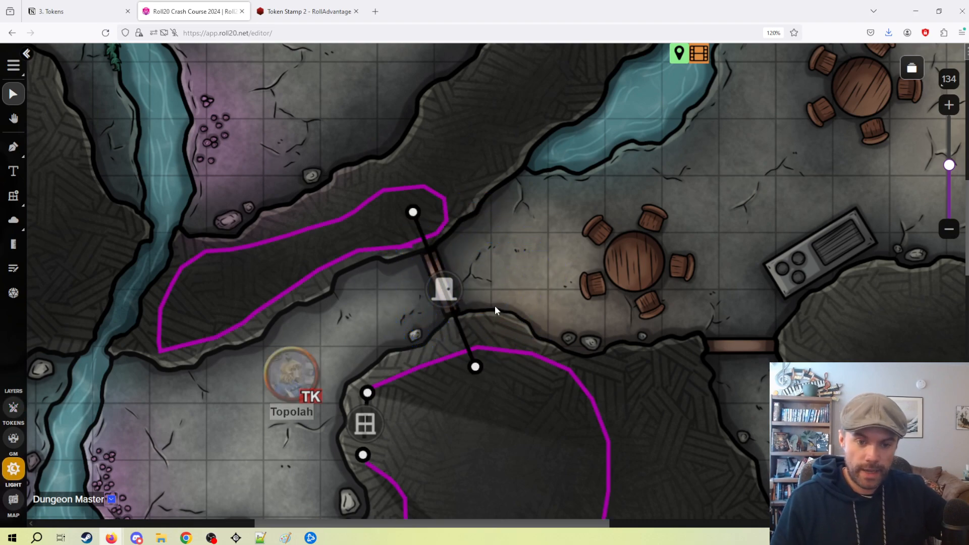
{"action": "left_click", "coordinate": [457, 294]}
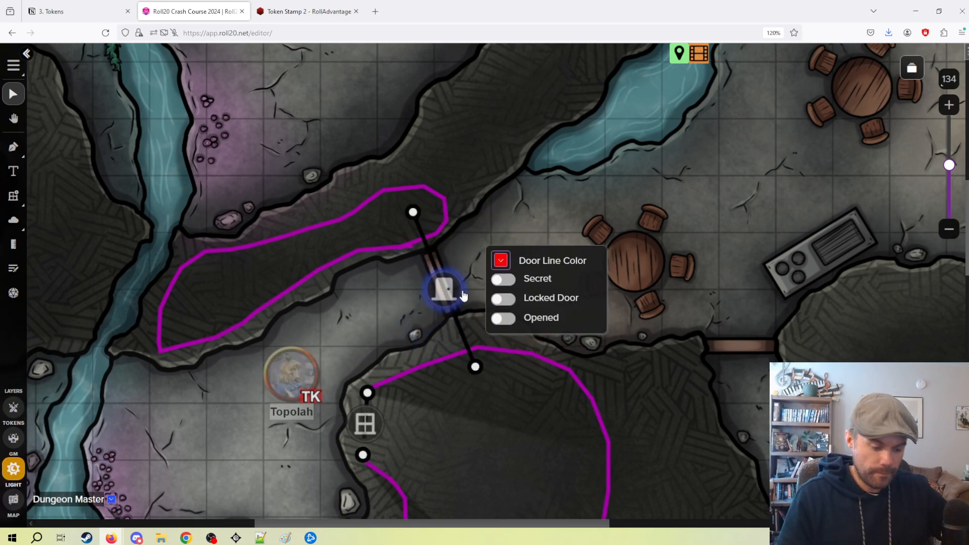
{"action": "key", "text": "Delete"}
{"action": "left_click", "coordinate": [368, 438]}
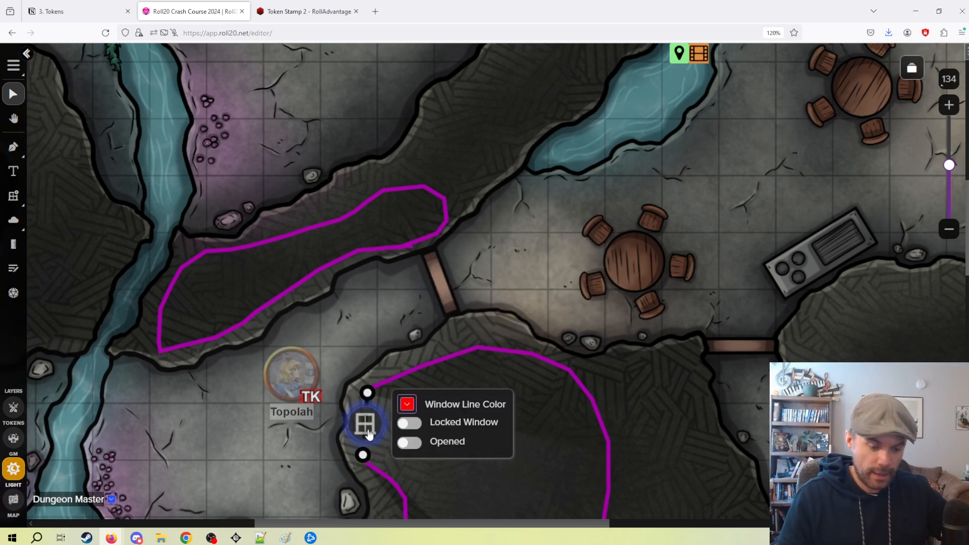
{"action": "key", "text": "Delete"}
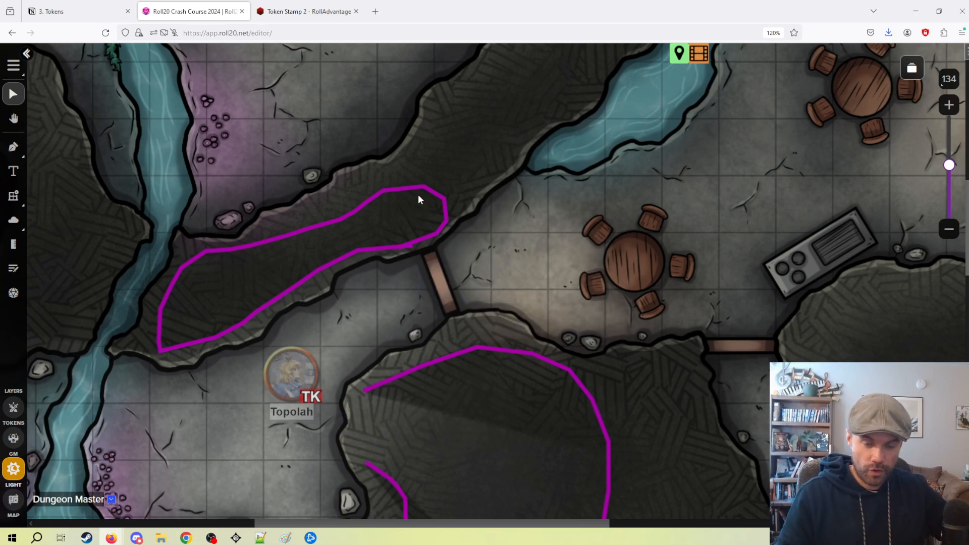
{"action": "scroll", "coordinate": [454, 335], "scroll_direction": "down", "scroll_amount": 3}
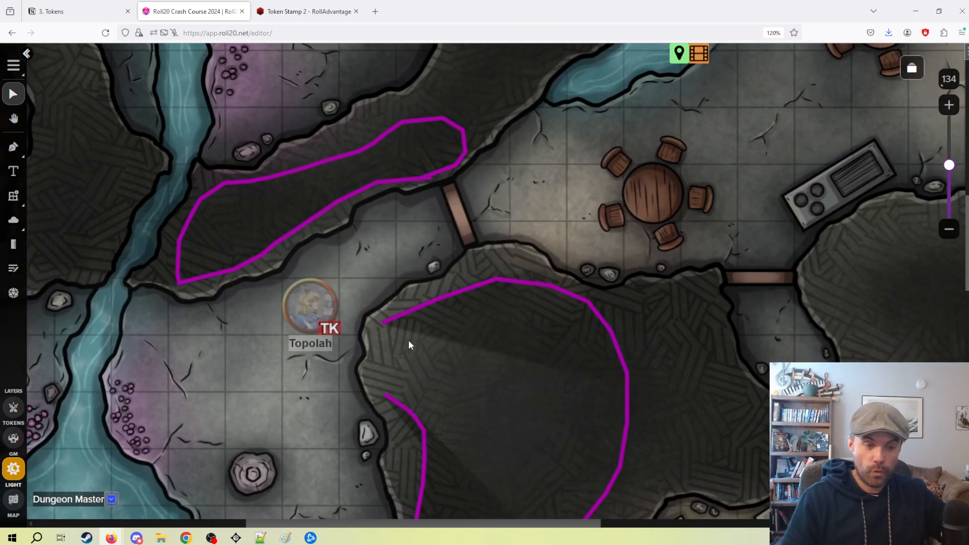
{"action": "scroll", "coordinate": [425, 339], "scroll_direction": "down", "scroll_amount": 2}
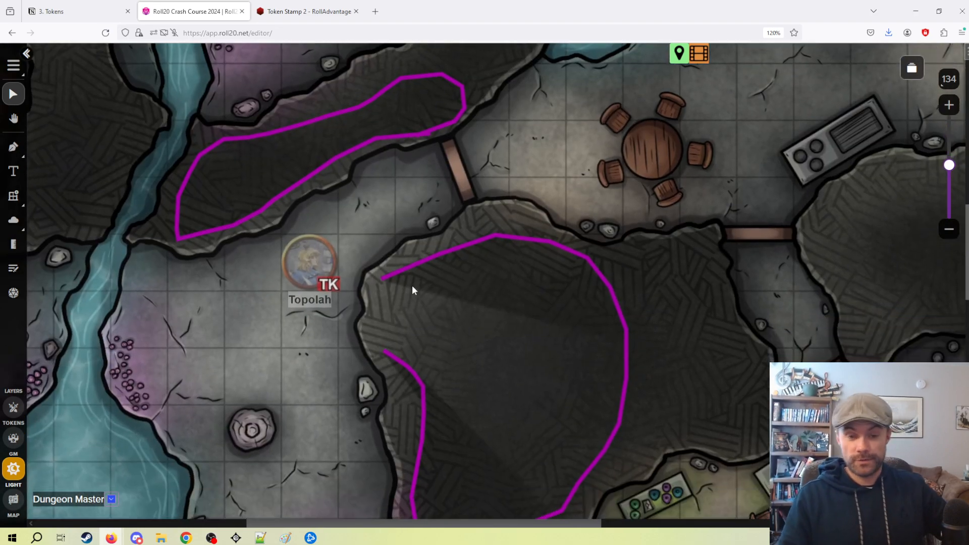
{"action": "left_click", "coordinate": [18, 196]}
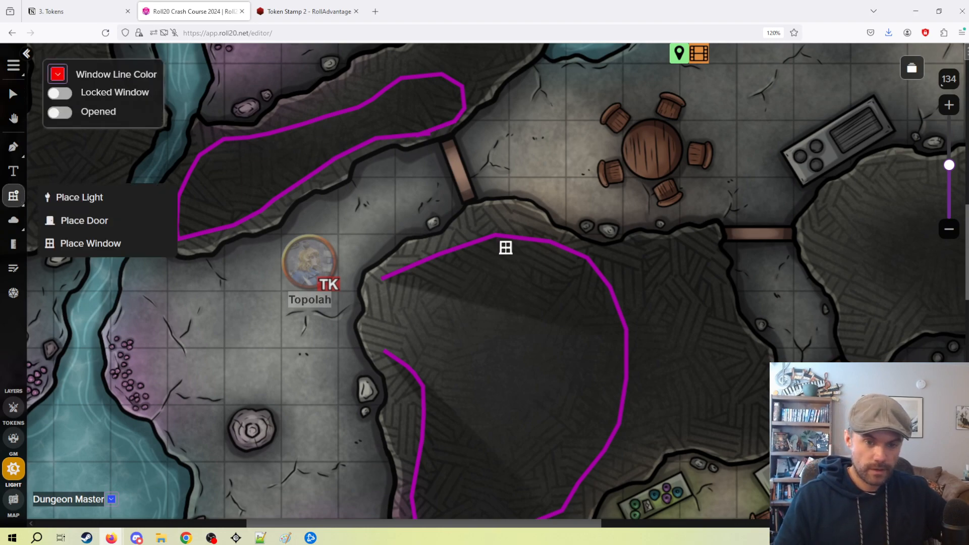
{"action": "left_click", "coordinate": [20, 92]}
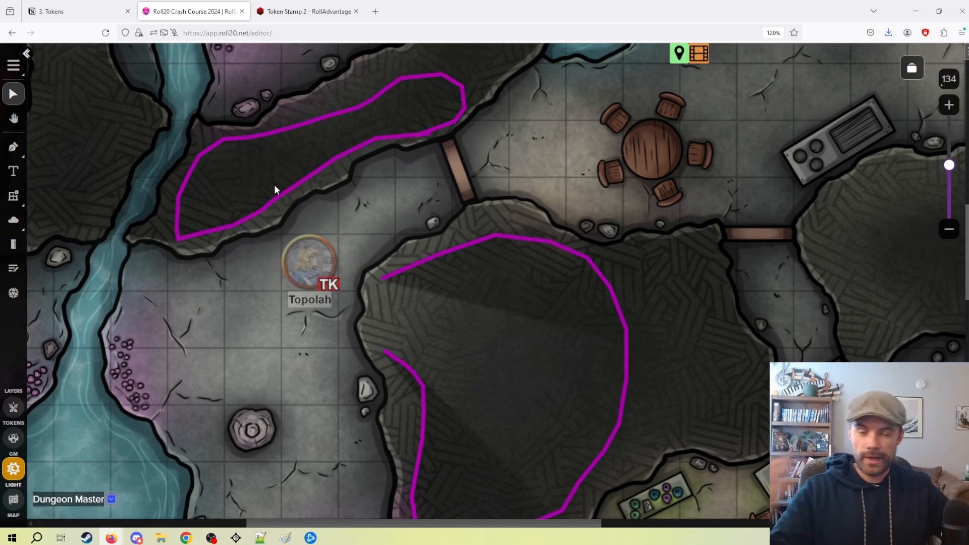
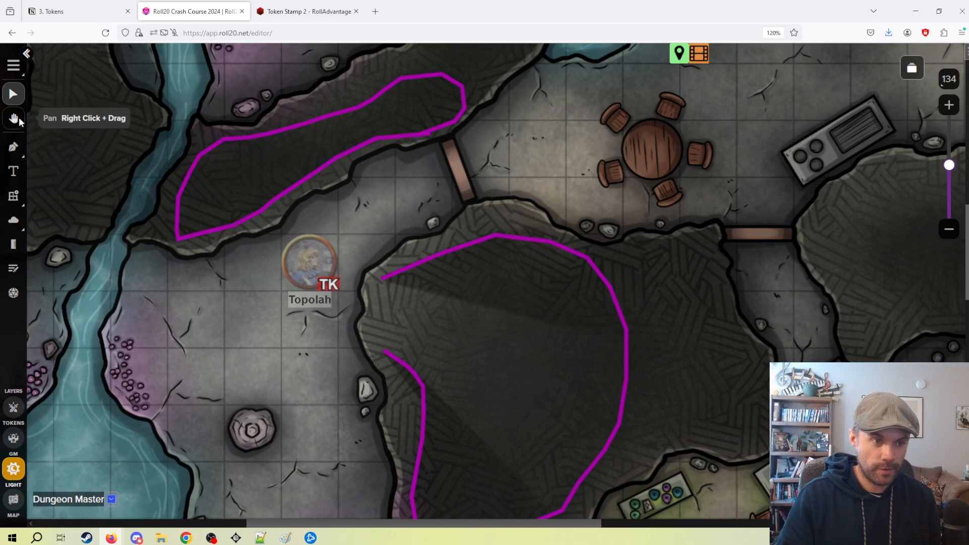
Switch to the Tokens layer and move the Topolah token two squares west and one square south.
{"action": "left_click_drag", "start_coordinate": [509, 261], "coordinate": [507, 254]}
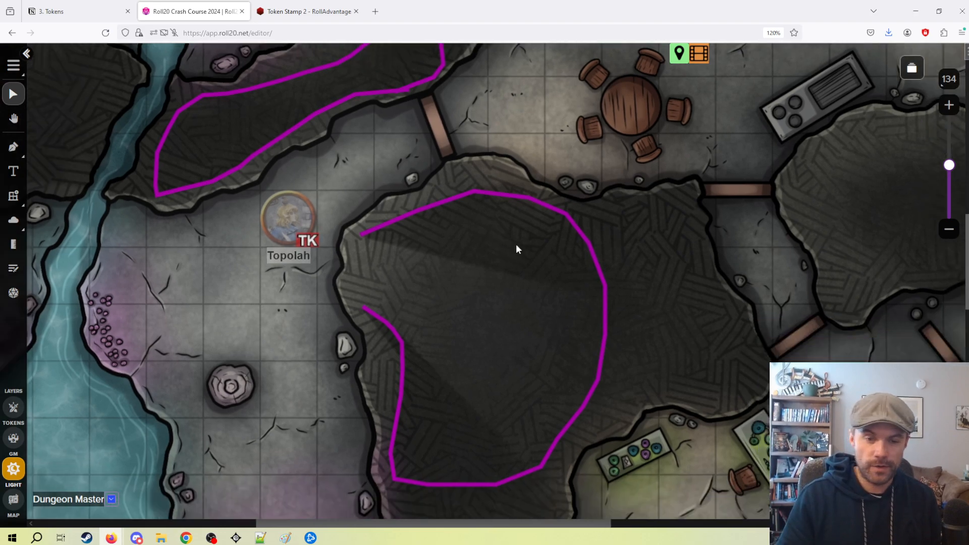
{"action": "left_click", "coordinate": [11, 420]}
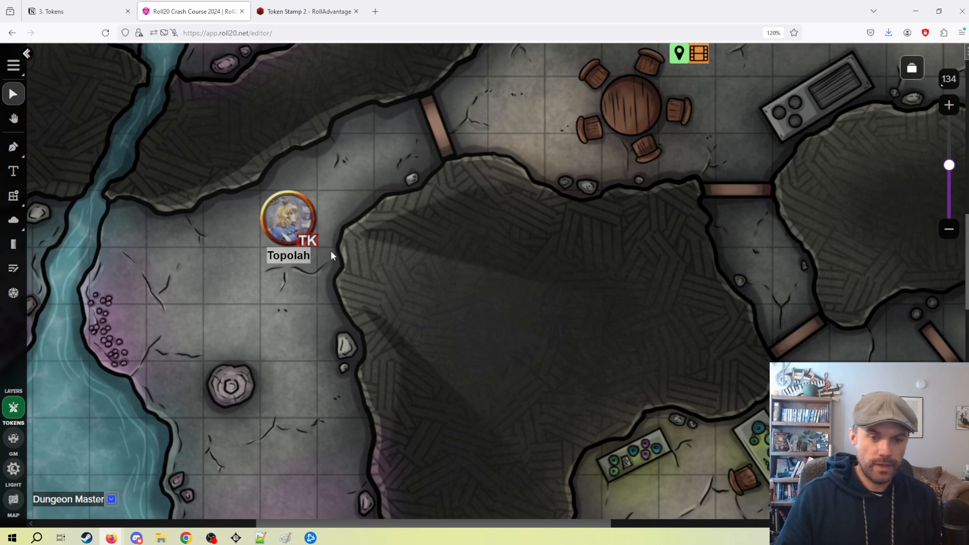
{"action": "left_click_drag", "start_coordinate": [330, 267], "coordinate": [527, 235]}
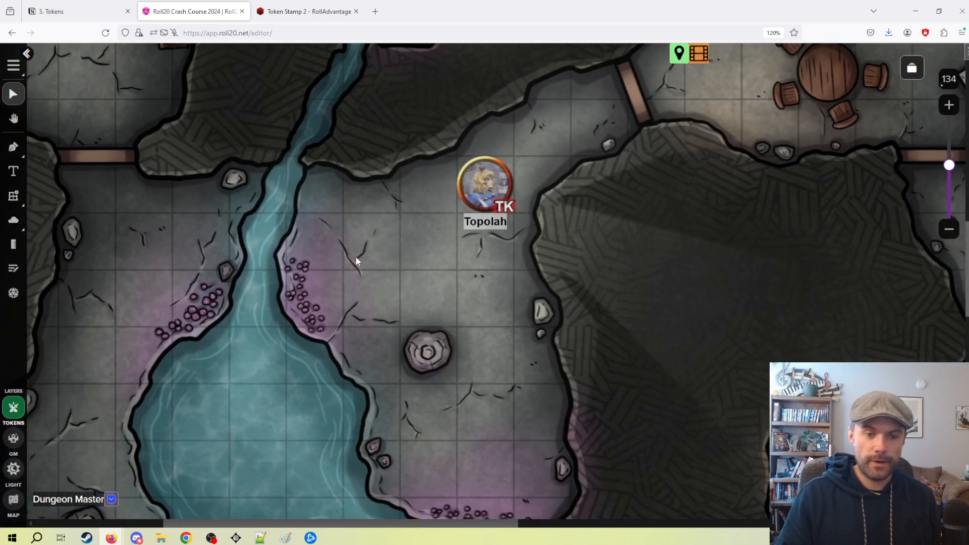
{"action": "left_click_drag", "start_coordinate": [398, 157], "coordinate": [469, 324]}
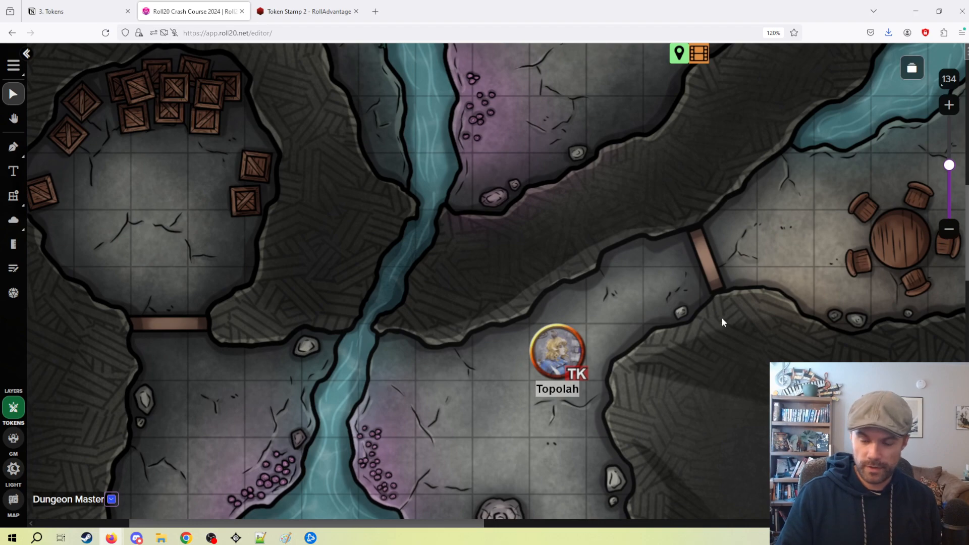
{"action": "left_click_drag", "start_coordinate": [682, 222], "coordinate": [649, 182]}
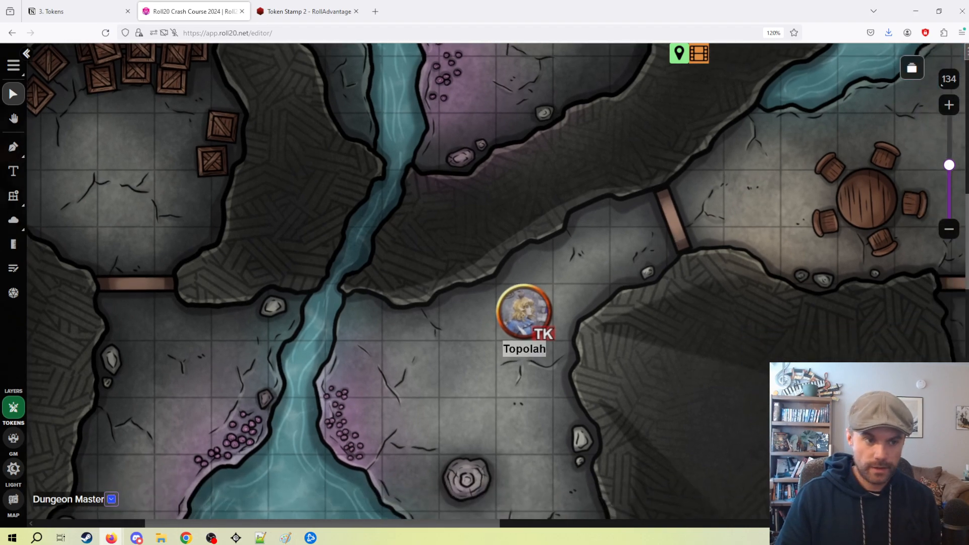
{"action": "left_click_drag", "start_coordinate": [525, 318], "coordinate": [440, 362]}
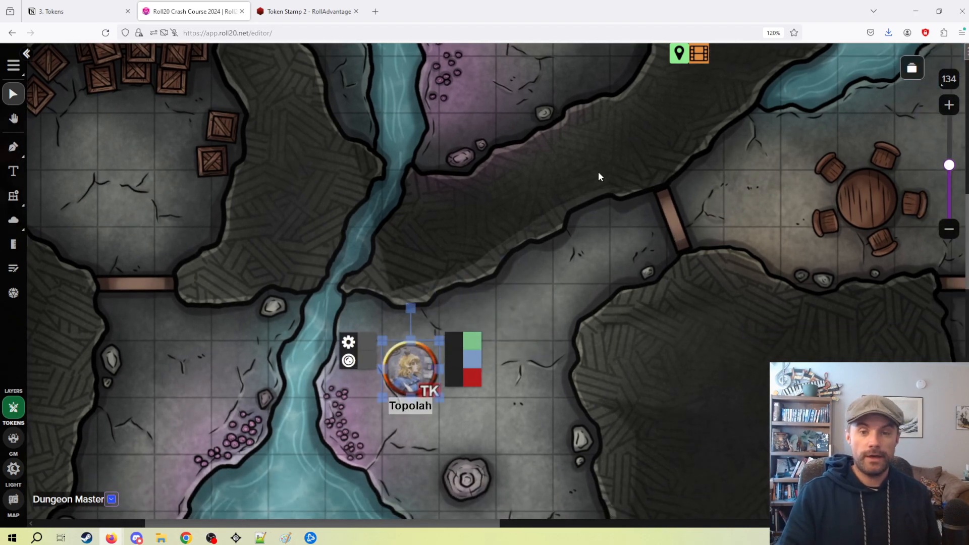
{"action": "left_click", "coordinate": [698, 53]}
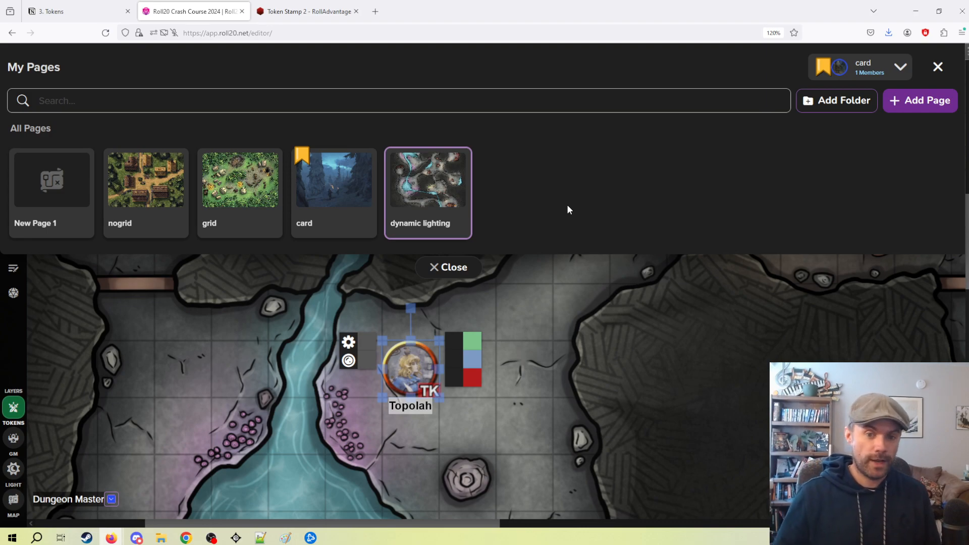
{"action": "left_click", "coordinate": [458, 270]}
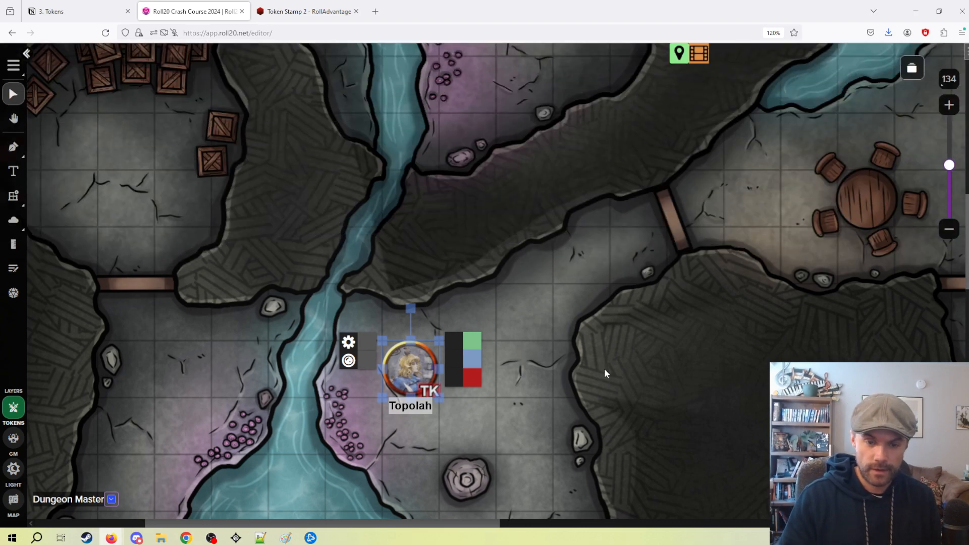
Try the Low Light and Bright Light options in the Topolah token's dynamic lighting settings and discard the changes.
{"action": "scroll", "coordinate": [555, 353], "scroll_direction": "down", "scroll_amount": 2}
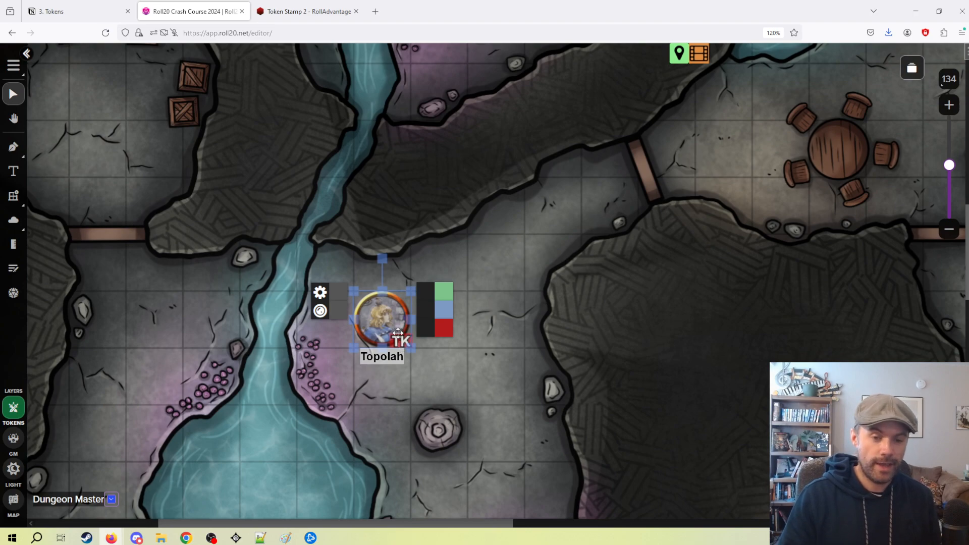
{"action": "double_click", "coordinate": [404, 343]}
{"action": "scroll", "coordinate": [510, 337], "scroll_direction": "down", "scroll_amount": 4}
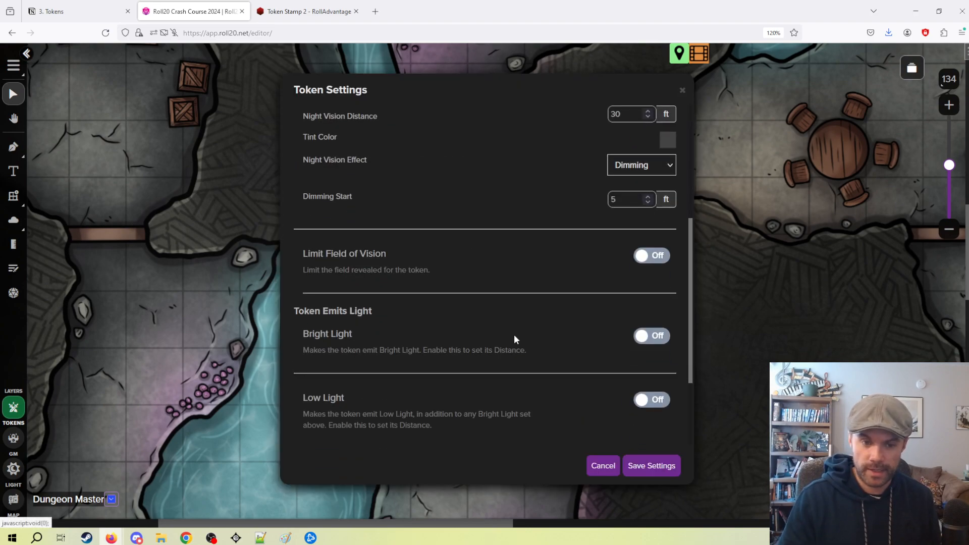
{"action": "scroll", "coordinate": [505, 262], "scroll_direction": "down", "scroll_amount": 2}
{"action": "scroll", "coordinate": [479, 308], "scroll_direction": "down", "scroll_amount": 1}
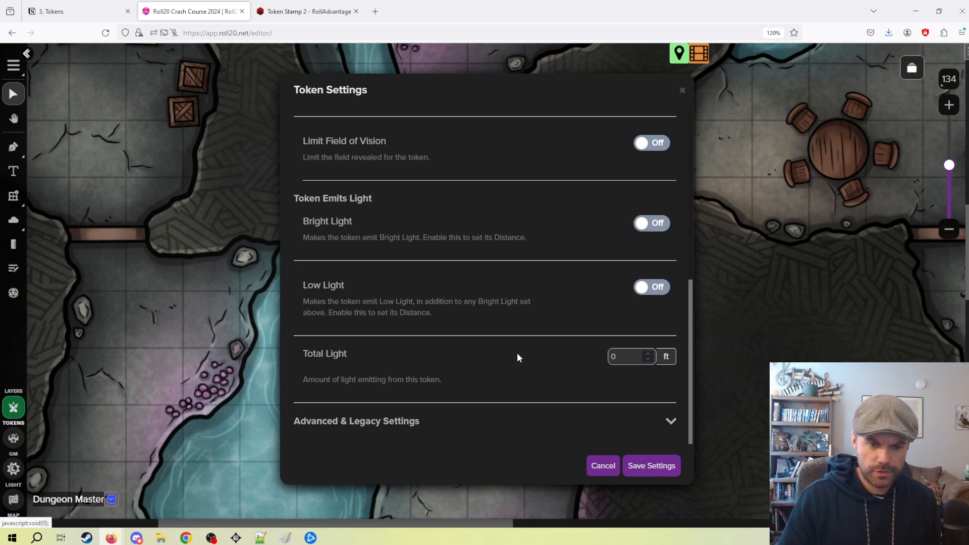
{"action": "left_click", "coordinate": [655, 289]}
{"action": "left_click", "coordinate": [654, 289]}
{"action": "left_click", "coordinate": [655, 225]}
{"action": "scroll", "coordinate": [567, 273], "scroll_direction": "down", "scroll_amount": 3}
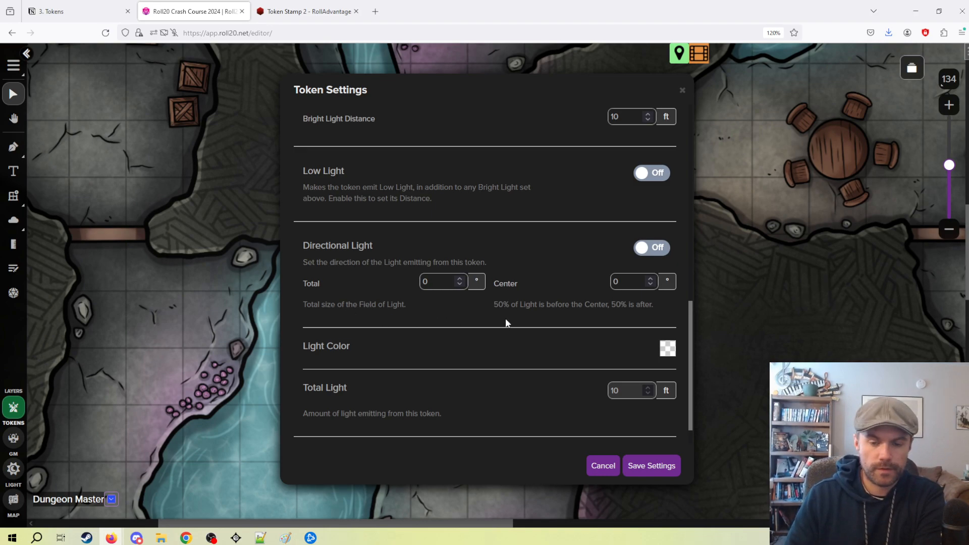
{"action": "left_click", "coordinate": [600, 472]}
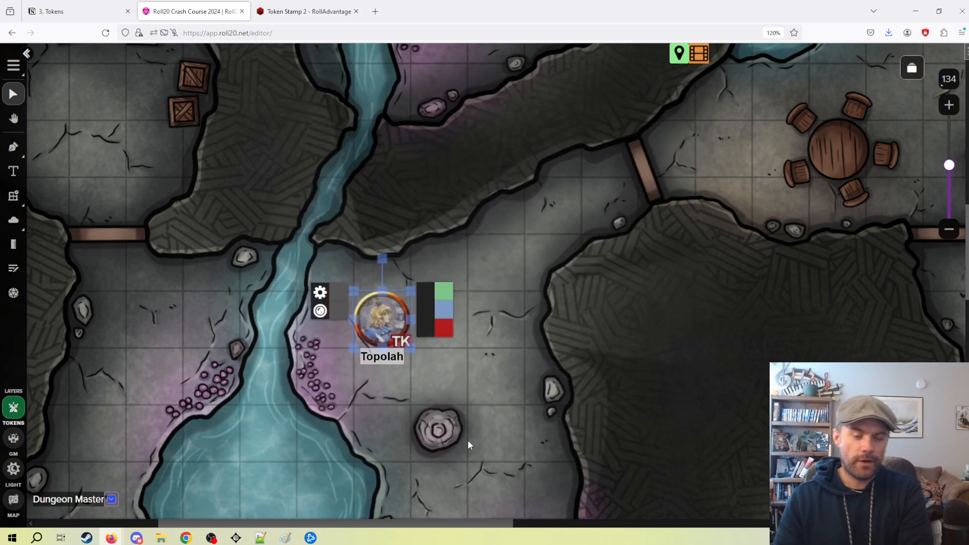
Look over the cave map around the Topolah token and the rooms to the east.
{"action": "left_click", "coordinate": [460, 441]}
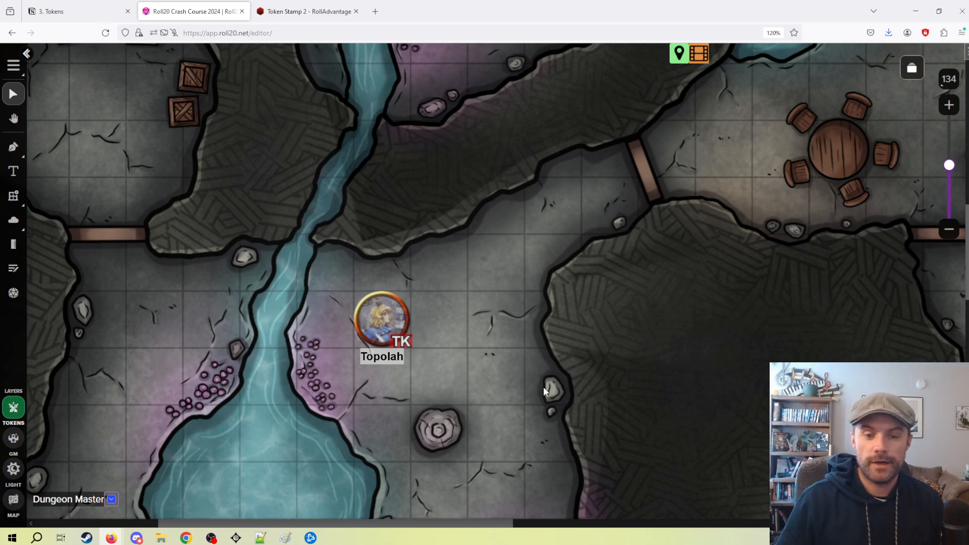
{"action": "scroll", "coordinate": [511, 338], "scroll_direction": "up", "scroll_amount": 1}
{"action": "left_click_drag", "start_coordinate": [589, 196], "coordinate": [397, 215]}
{"action": "left_click_drag", "start_coordinate": [639, 242], "coordinate": [521, 125]}
{"action": "left_click_drag", "start_coordinate": [521, 291], "coordinate": [565, 273]}
{"action": "scroll", "coordinate": [565, 272], "scroll_direction": "down", "scroll_amount": 3}
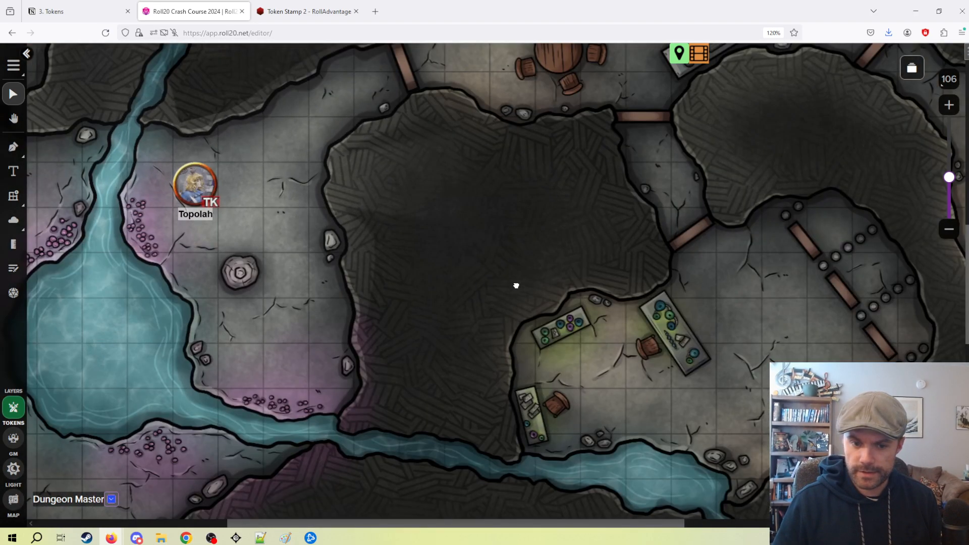
{"action": "left_click_drag", "start_coordinate": [480, 285], "coordinate": [678, 277]}
{"action": "left_click_drag", "start_coordinate": [486, 231], "coordinate": [543, 373]}
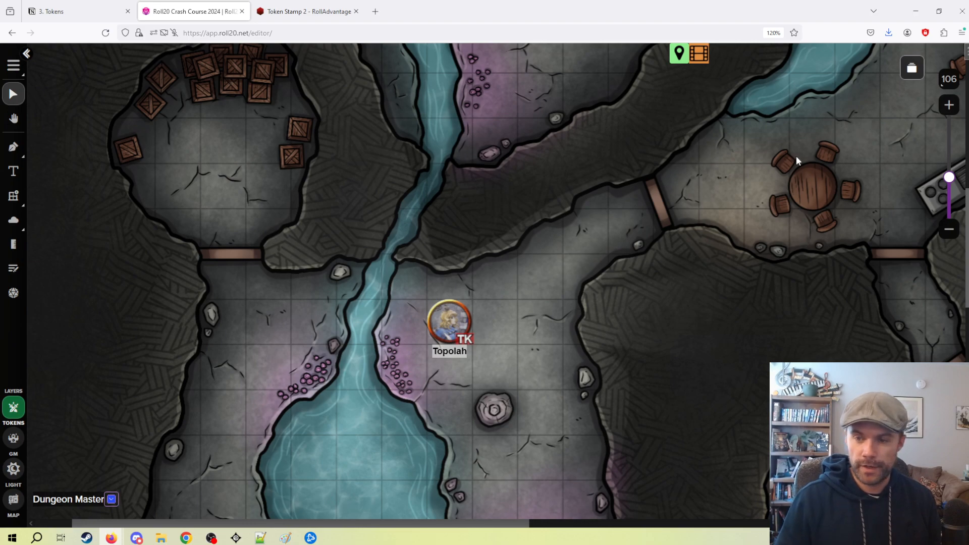
{"action": "left_click_drag", "start_coordinate": [516, 340], "coordinate": [507, 294]}
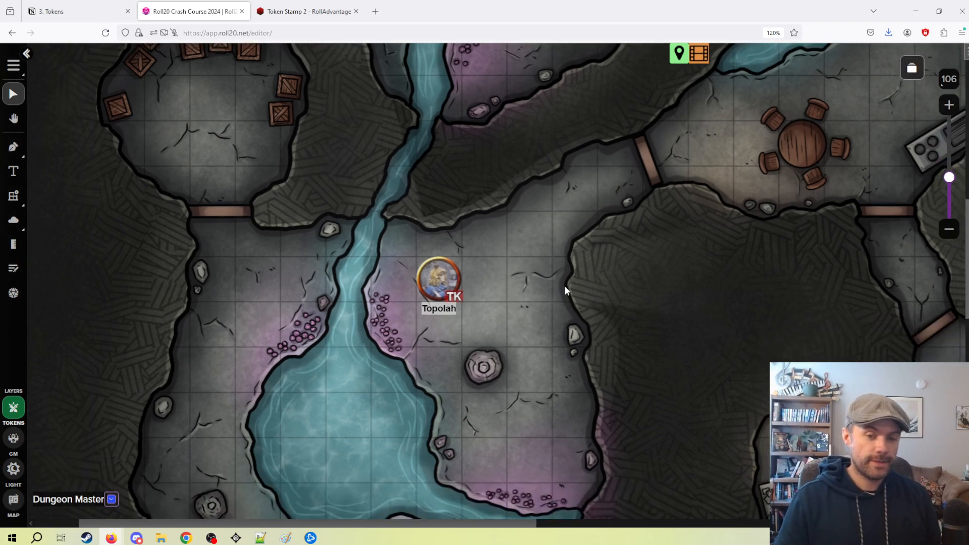
{"action": "left_click_drag", "start_coordinate": [492, 329], "coordinate": [440, 347]}
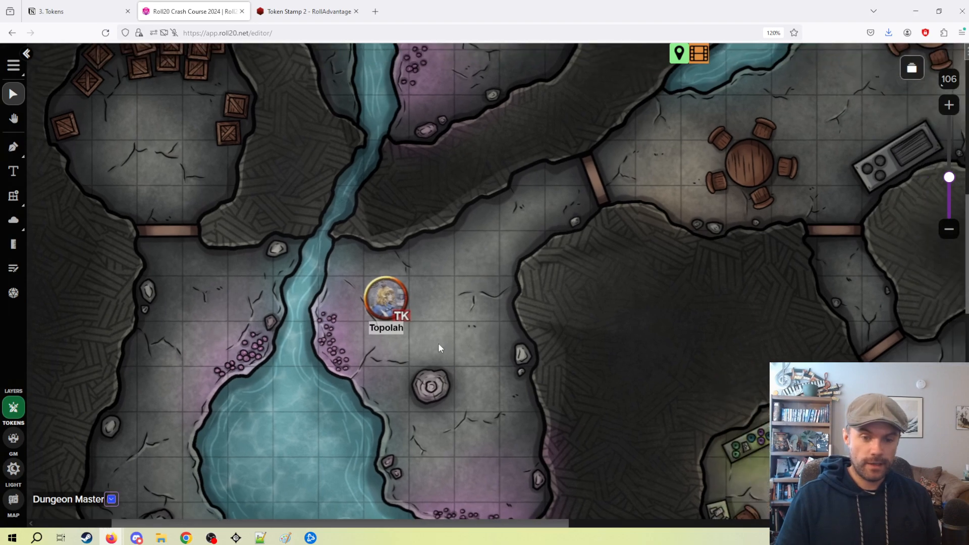
{"action": "left_click", "coordinate": [394, 303]}
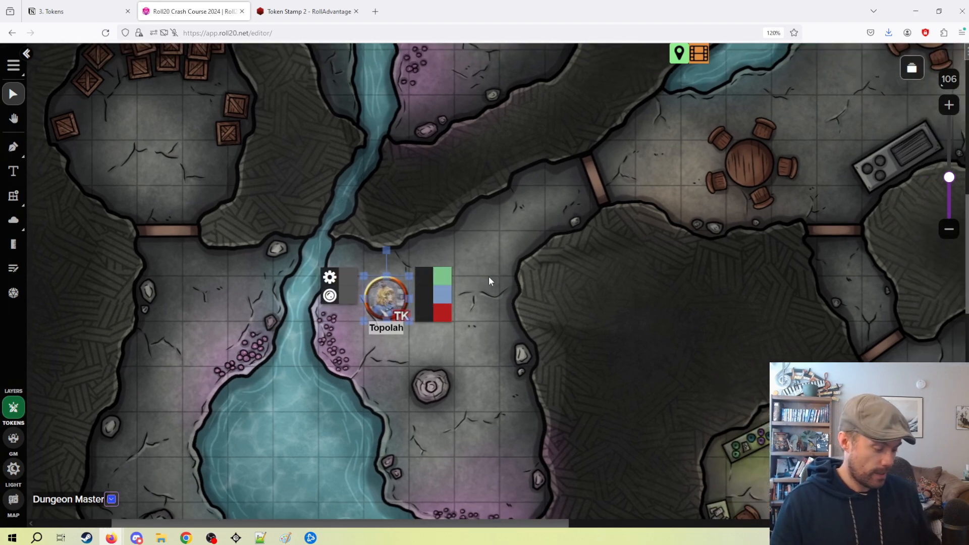
{"action": "left_click", "coordinate": [487, 352]}
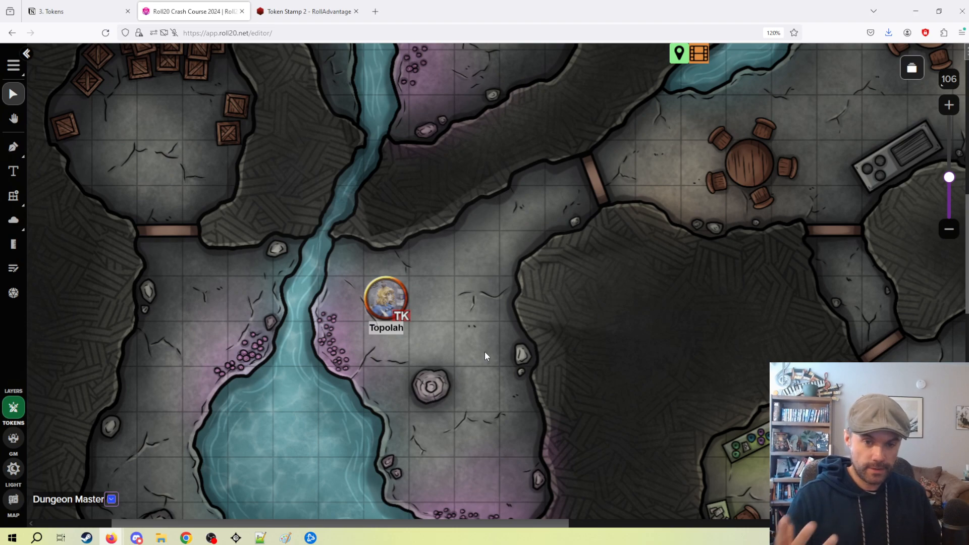
Try turning off Dynamic Lighting in the settings of the "dynamic lighting" page and discard the change.
{"action": "left_click", "coordinate": [911, 68]}
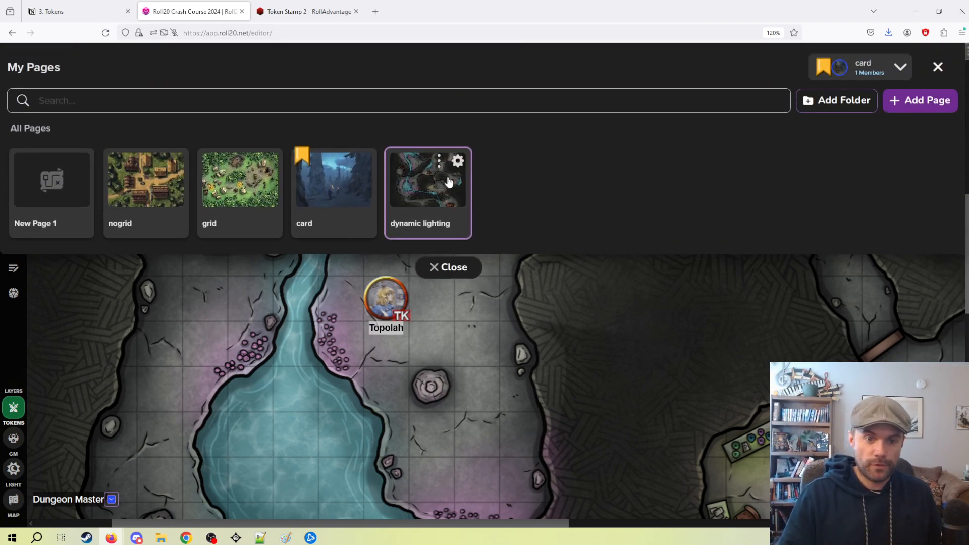
{"action": "left_click", "coordinate": [457, 160]}
{"action": "left_click", "coordinate": [477, 121]}
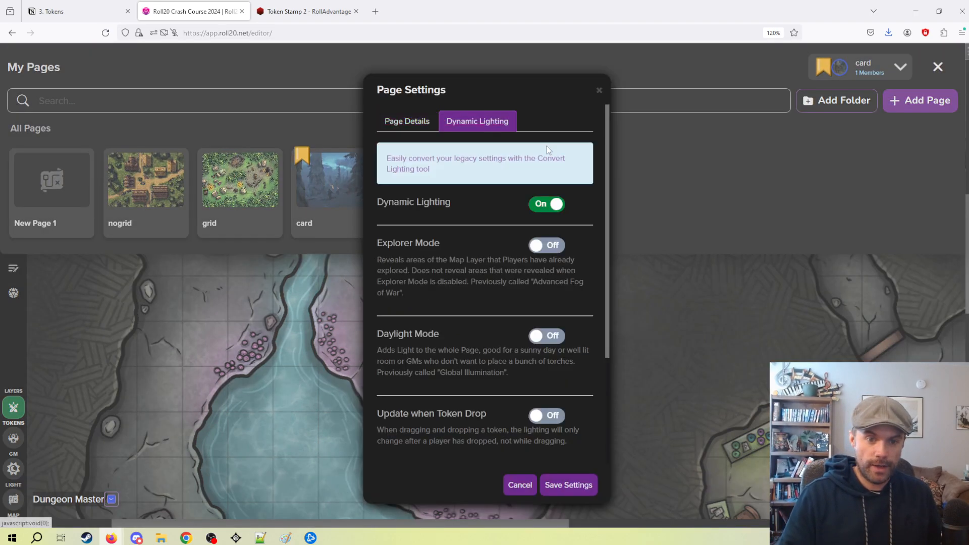
{"action": "left_click", "coordinate": [555, 204]}
{"action": "left_click", "coordinate": [510, 482]}
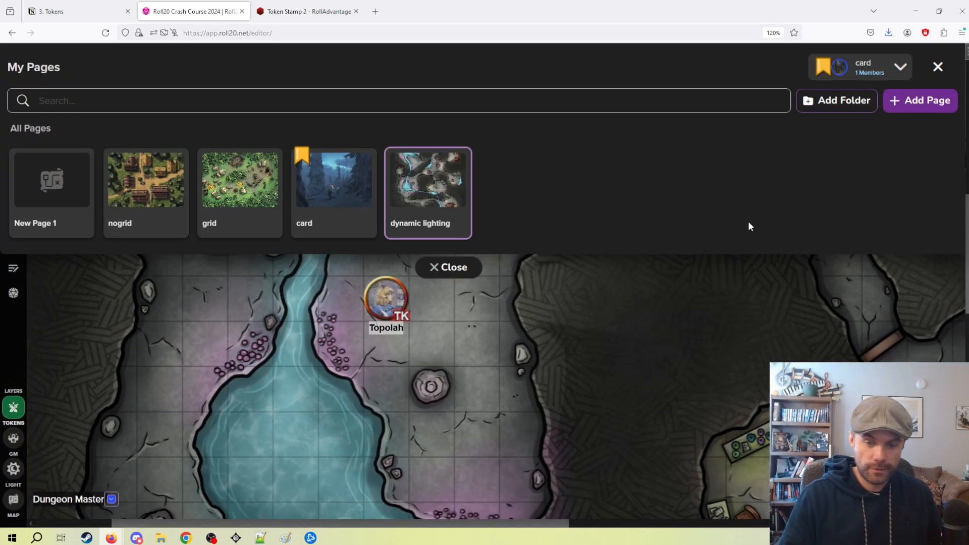
{"action": "left_click", "coordinate": [462, 266]}
Preview the map from the Topolah token's point of view and exit the preview.
{"action": "left_click", "coordinate": [392, 307]}
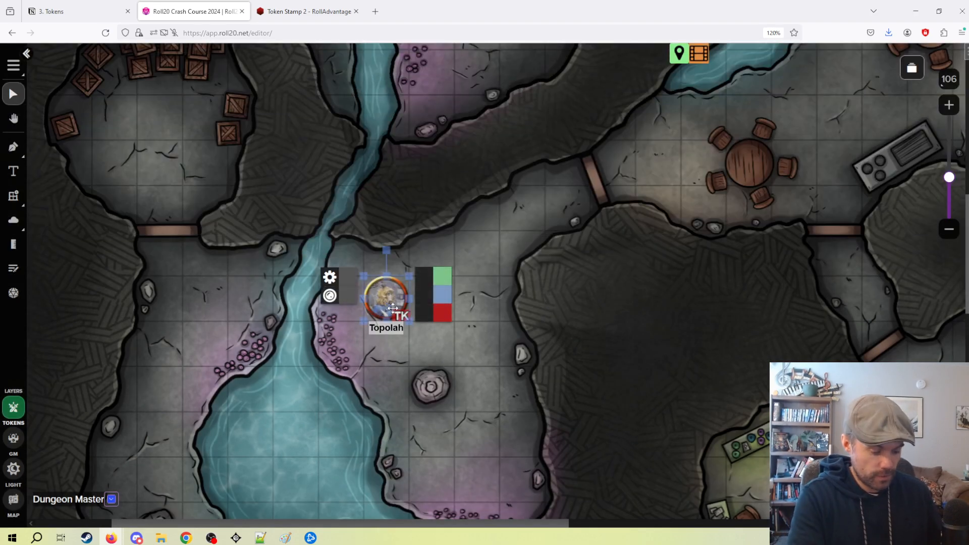
{"action": "key", "text": "ctrl+l"}
{"action": "key", "text": "ctrl+l"}
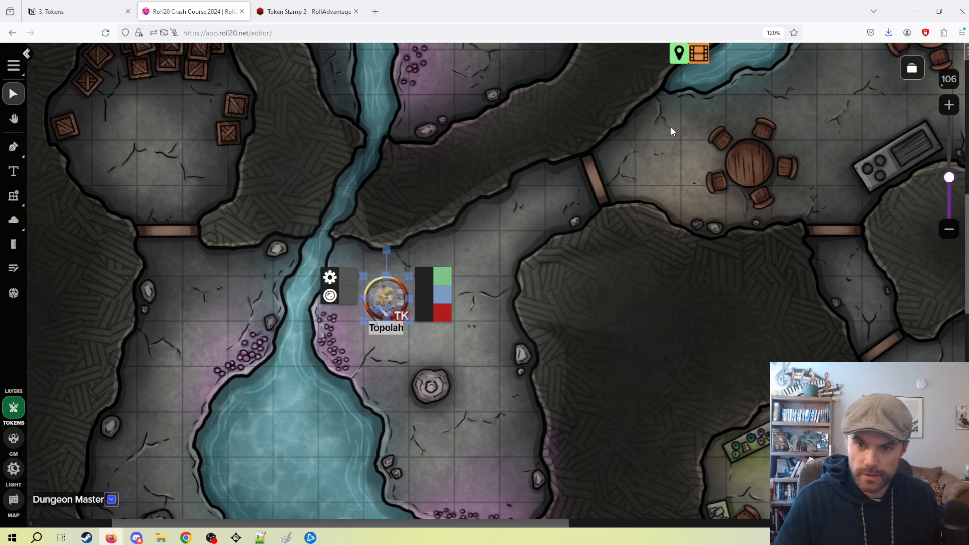
Turn off Dynamic Lighting for the "dynamic lighting" page, save it, and check the Topolah token on the map.
{"action": "left_click", "coordinate": [912, 67]}
{"action": "left_click", "coordinate": [455, 161]}
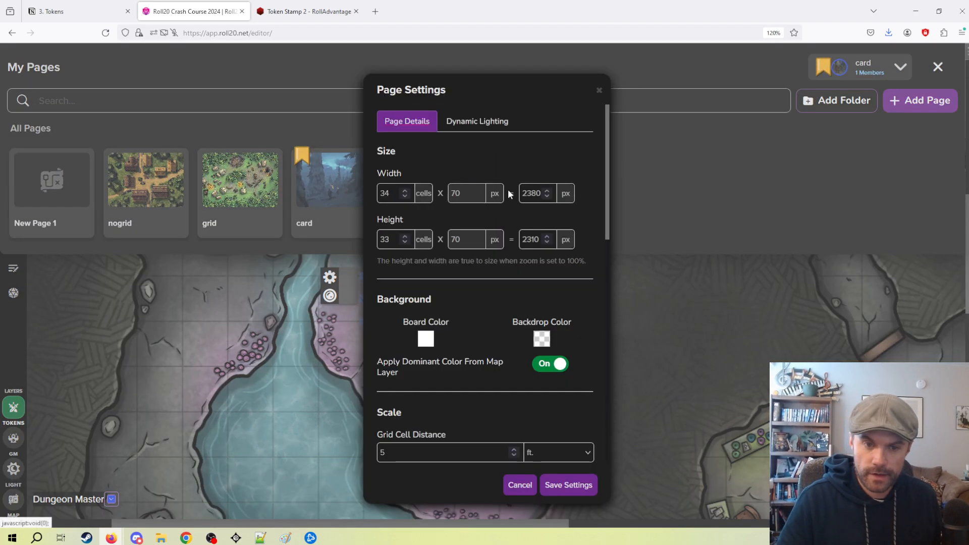
{"action": "left_click", "coordinate": [469, 120]}
{"action": "left_click", "coordinate": [548, 204]}
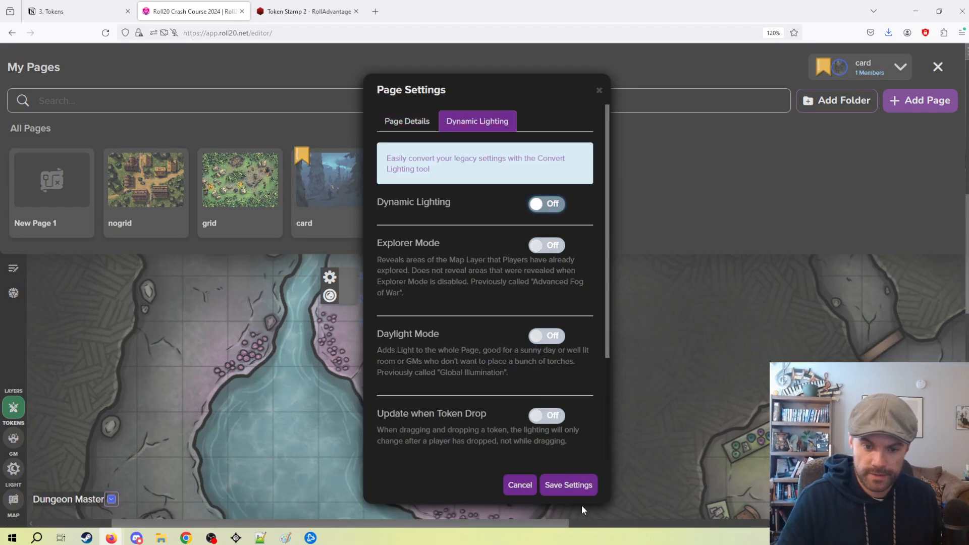
{"action": "left_click", "coordinate": [568, 485]}
{"action": "left_click", "coordinate": [449, 264]}
{"action": "left_click", "coordinate": [392, 319]}
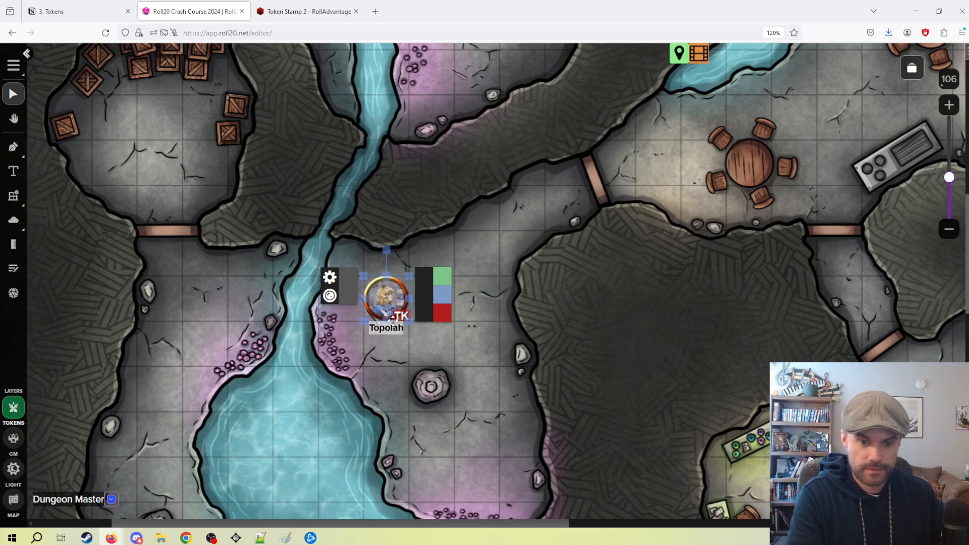
{"action": "left_click", "coordinate": [607, 177]}
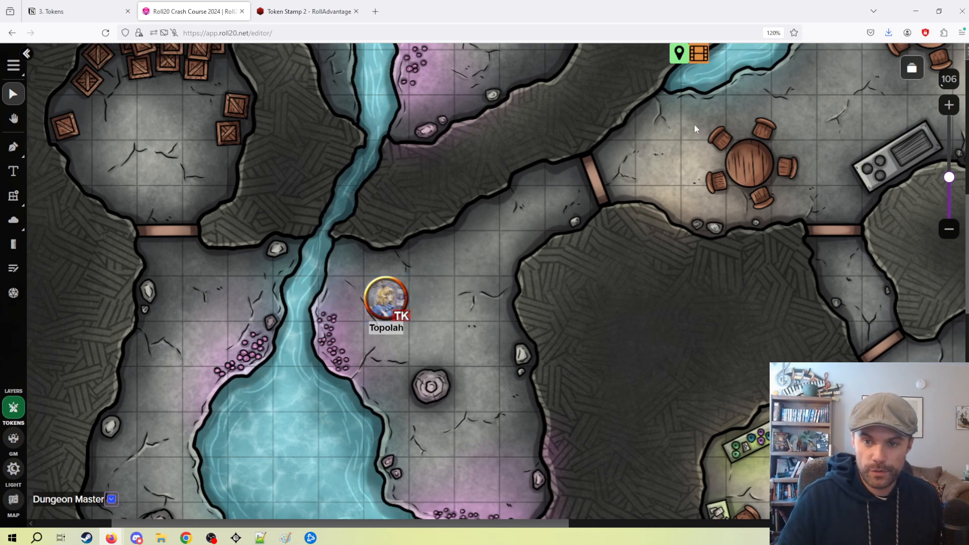
Turn on Dynamic Lighting for the "dynamic lighting" page, save the page settings and return to the map.
{"action": "left_click", "coordinate": [912, 69]}
{"action": "left_click", "coordinate": [455, 158]}
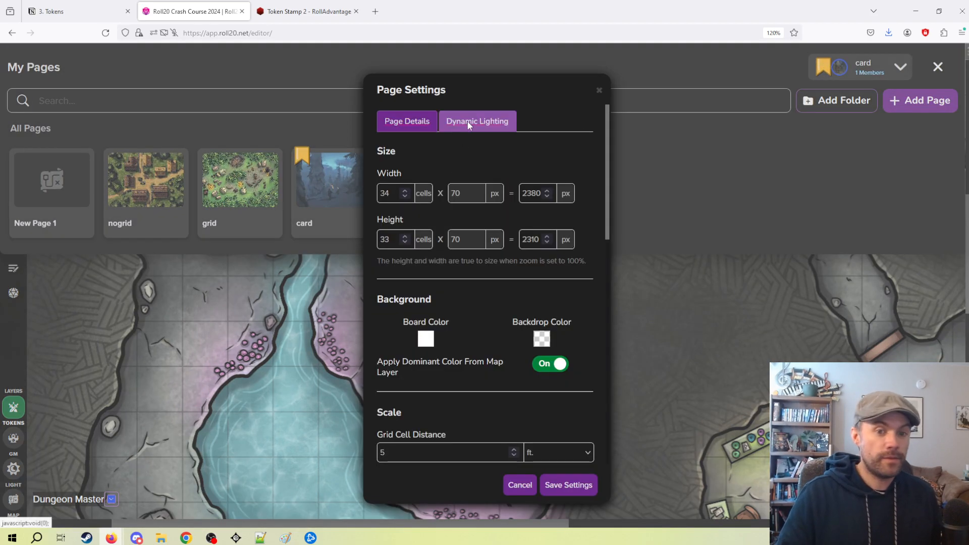
{"action": "left_click", "coordinate": [471, 122]}
{"action": "left_click", "coordinate": [550, 205]}
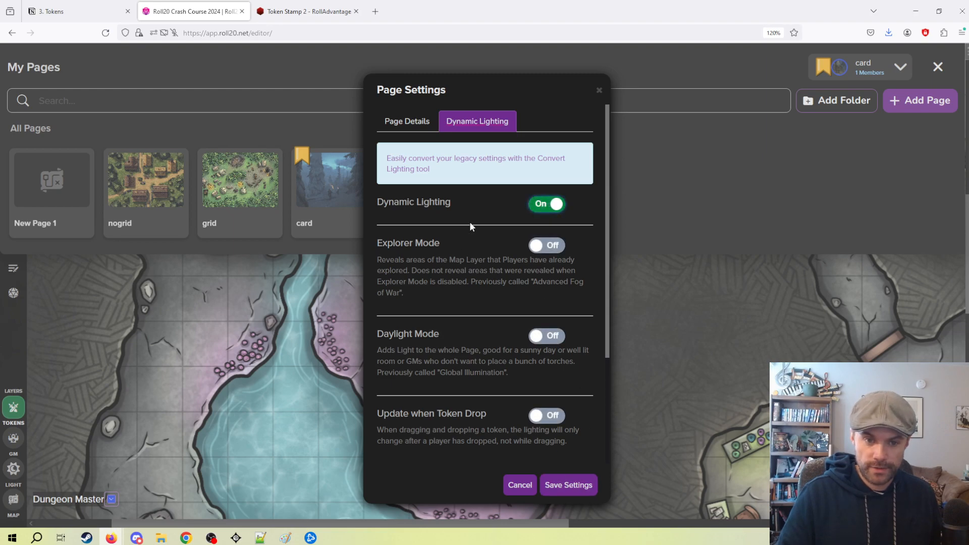
{"action": "left_click", "coordinate": [568, 487]}
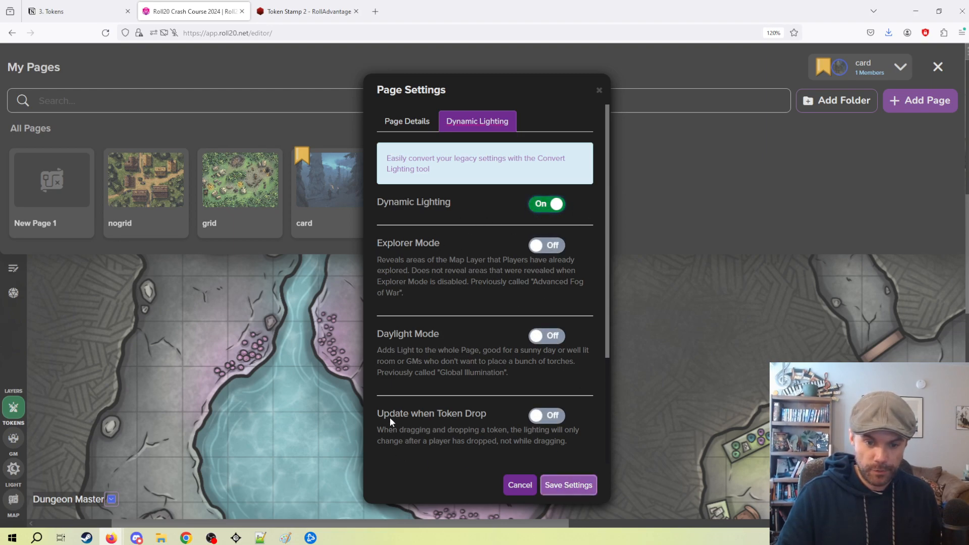
{"action": "left_click", "coordinate": [456, 266]}
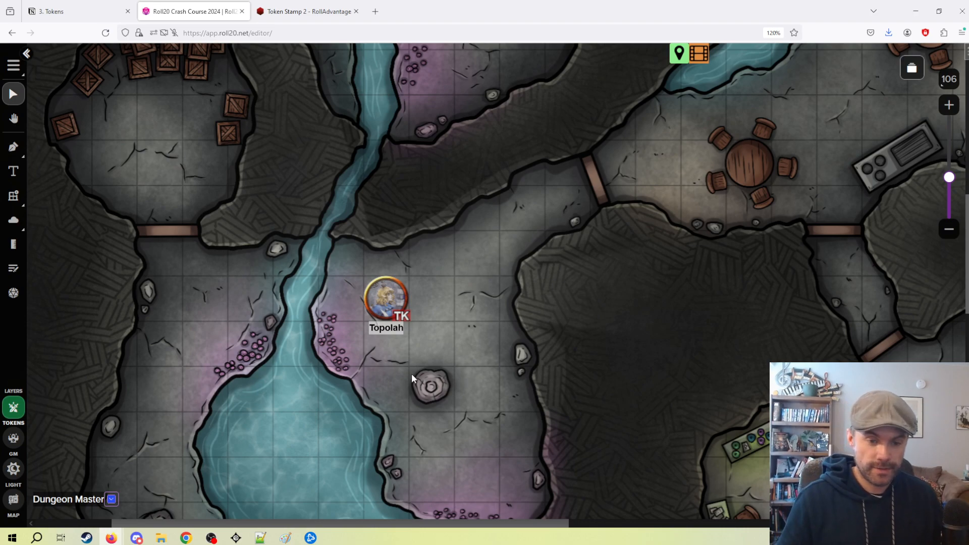
Try turning Vision off and on in the Topolah token's Dynamic Lighting settings and discard the changes.
{"action": "double_click", "coordinate": [386, 298]}
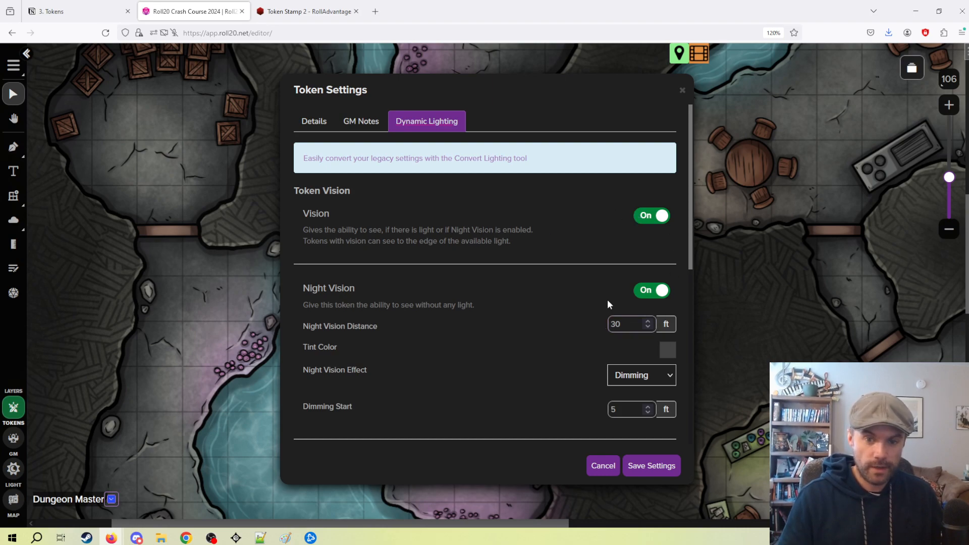
{"action": "left_click", "coordinate": [654, 221]}
{"action": "left_click", "coordinate": [640, 216]}
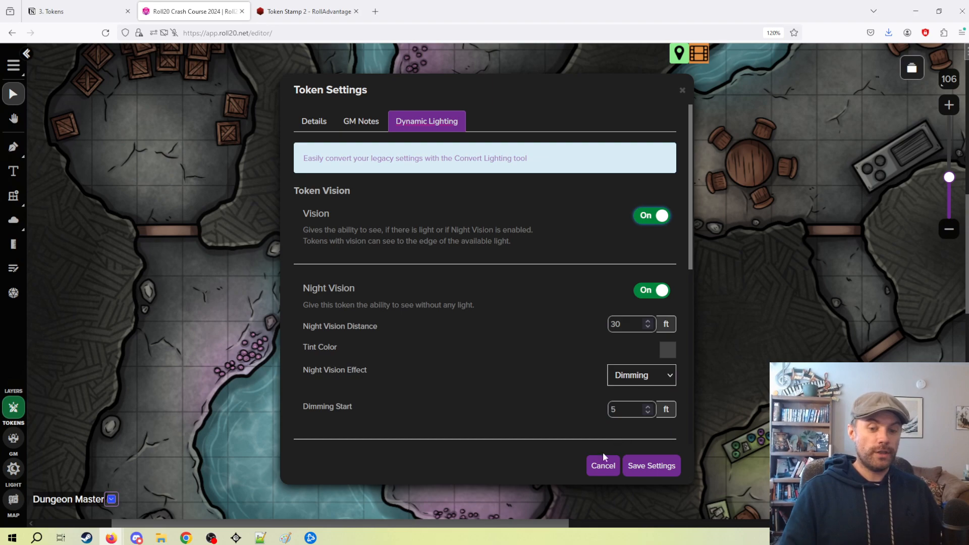
{"action": "left_click", "coordinate": [595, 465]}
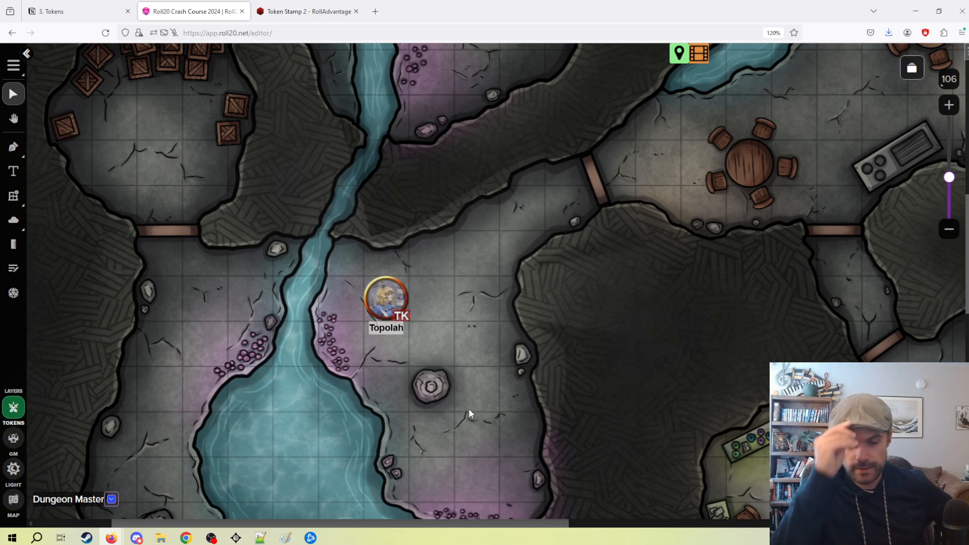
{"action": "left_click_drag", "start_coordinate": [530, 389], "coordinate": [498, 314]}
{"action": "left_click_drag", "start_coordinate": [435, 220], "coordinate": [502, 179]}
{"action": "left_click_drag", "start_coordinate": [694, 293], "coordinate": [449, 97]}
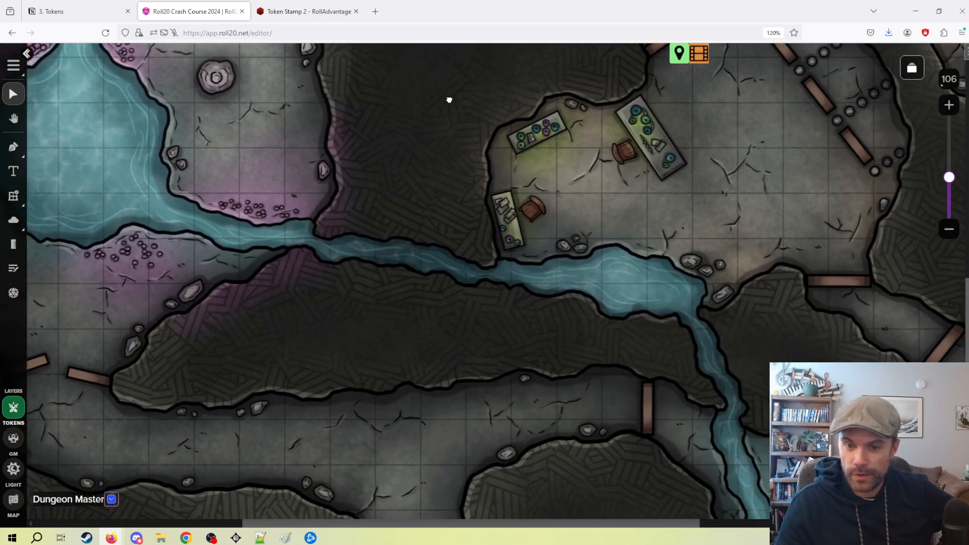
{"action": "left_click_drag", "start_coordinate": [325, 50], "coordinate": [448, 205]}
{"action": "left_click_drag", "start_coordinate": [376, 140], "coordinate": [543, 322]}
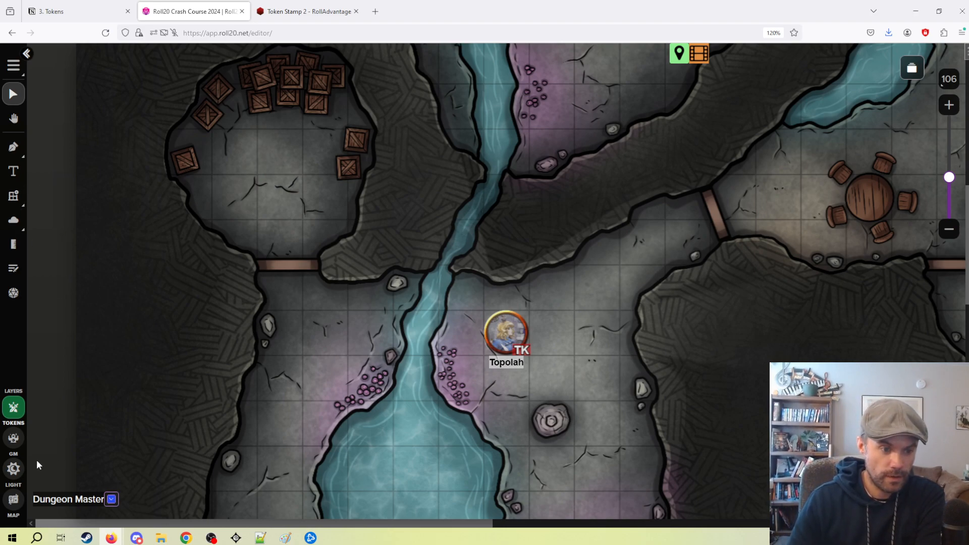
Place a light on the lighting layer, on the cave floor about two squares east of the Topolah token.
{"action": "left_click", "coordinate": [15, 471]}
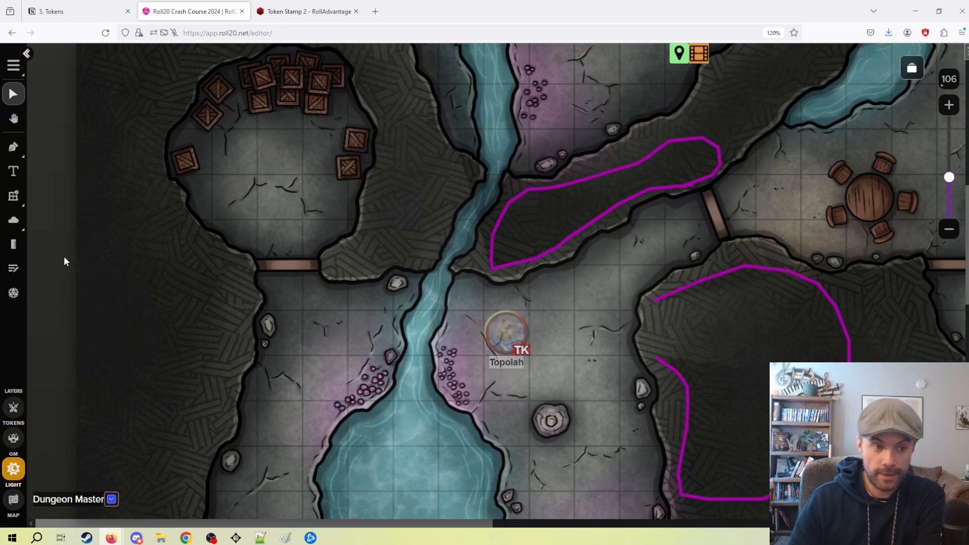
{"action": "left_click", "coordinate": [21, 199]}
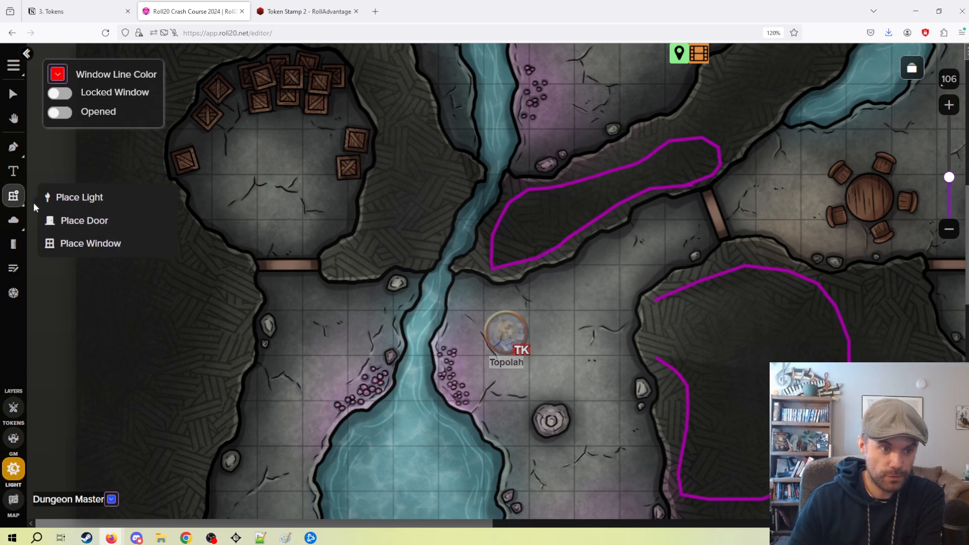
{"action": "left_click", "coordinate": [71, 197]}
{"action": "left_click", "coordinate": [589, 333]}
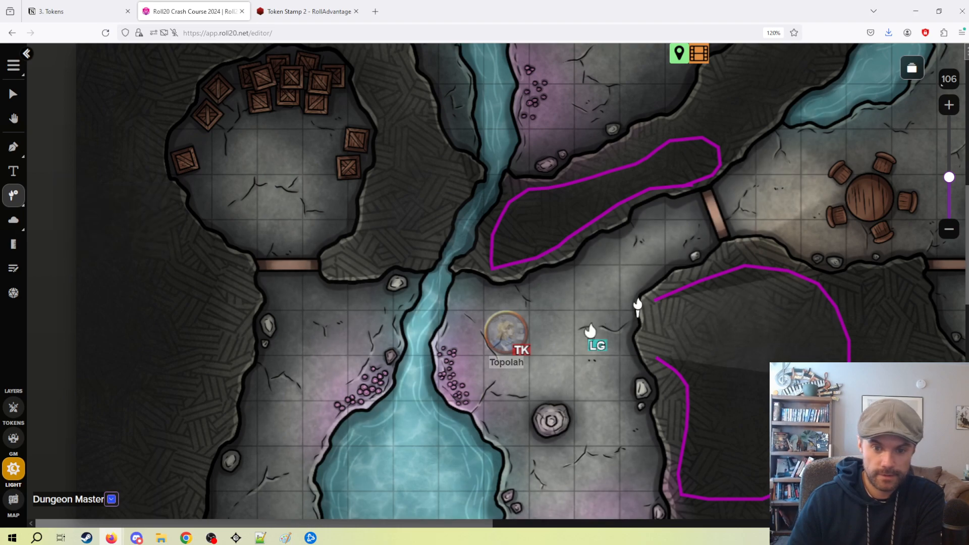
{"action": "left_click", "coordinate": [14, 95]}
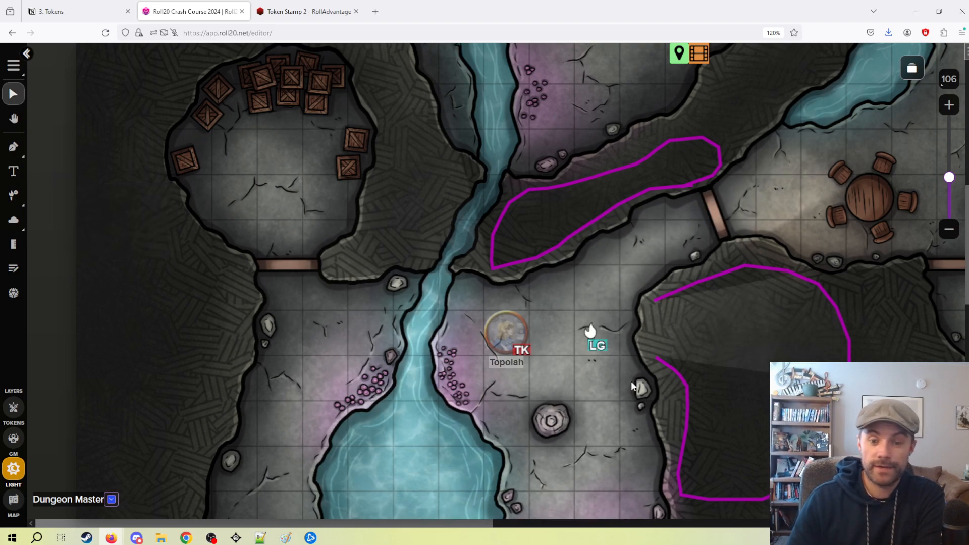
Review the placed light's bright and low light settings, save them, and move the light onto the rock wall northeast of Topolah.
{"action": "double_click", "coordinate": [591, 333]}
{"action": "scroll", "coordinate": [561, 354], "scroll_direction": "down", "scroll_amount": 2}
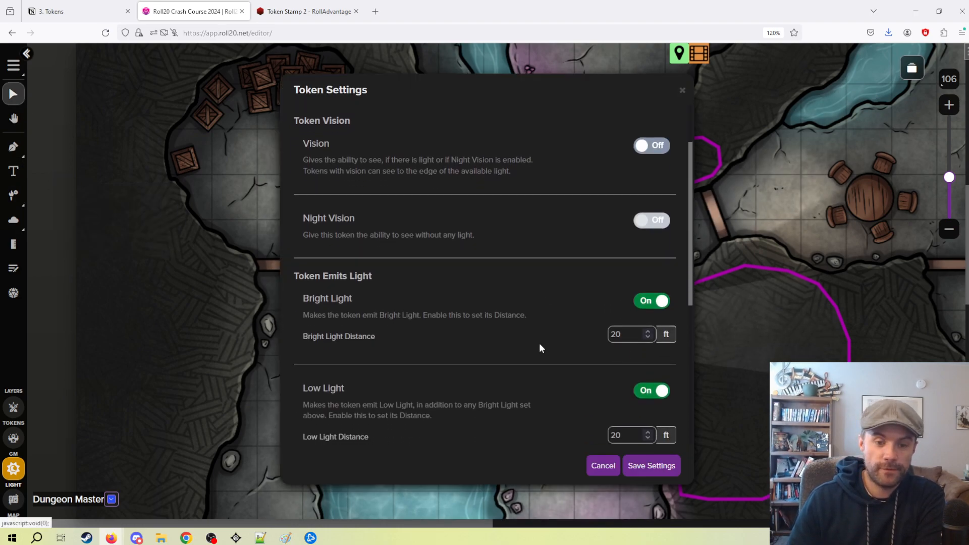
{"action": "scroll", "coordinate": [562, 326], "scroll_direction": "down", "scroll_amount": 3}
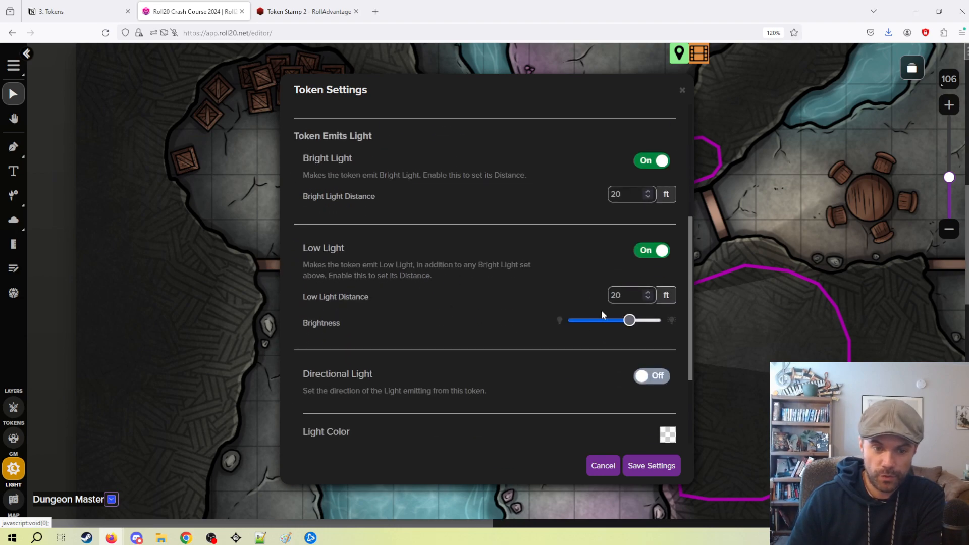
{"action": "left_click", "coordinate": [653, 465]}
{"action": "left_click_drag", "start_coordinate": [590, 332], "coordinate": [580, 259]}
{"action": "key", "text": "alt"}
Preview the torch-lit map from the Topolah token's point of view and exit the preview.
{"action": "left_click", "coordinate": [23, 428]}
{"action": "left_click", "coordinate": [21, 432]}
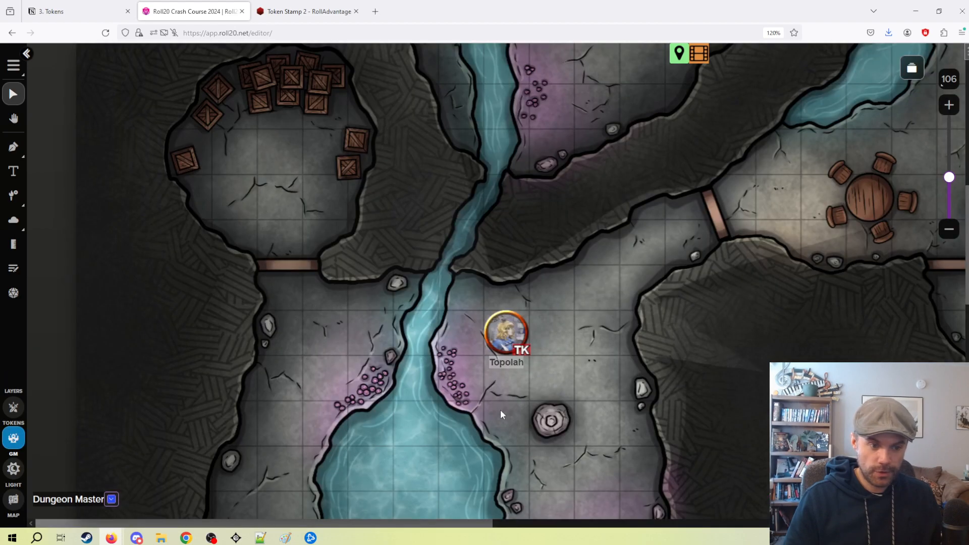
{"action": "left_click", "coordinate": [14, 407]}
{"action": "left_click", "coordinate": [509, 332]}
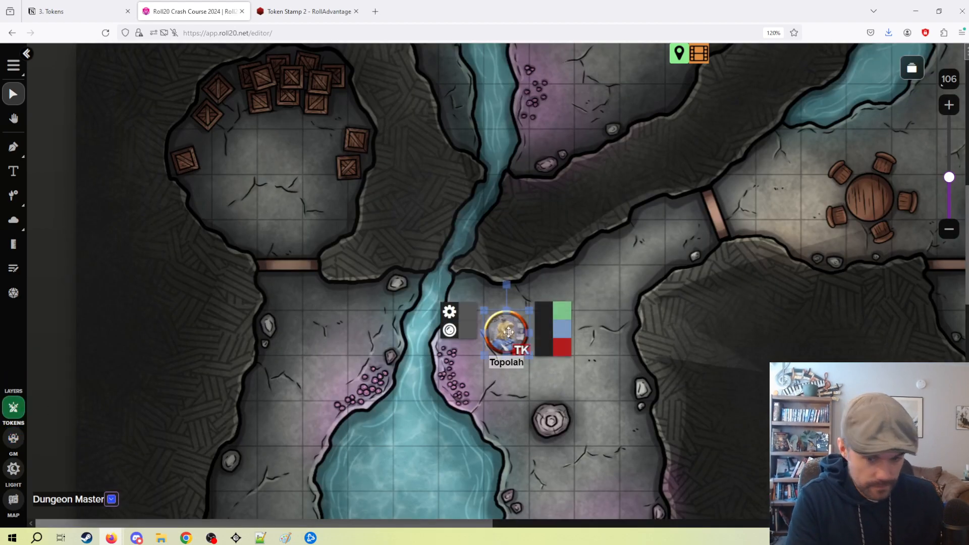
{"action": "key", "text": "ctrl+l"}
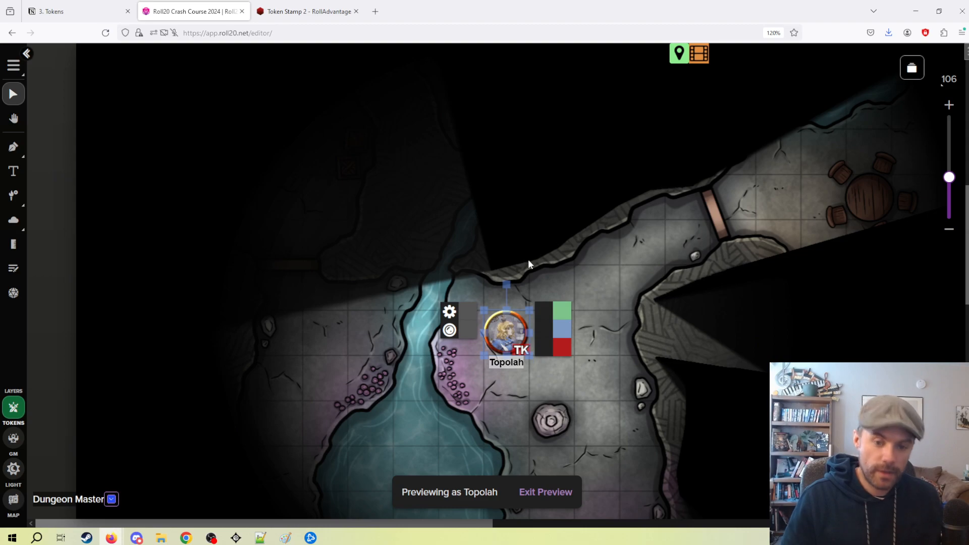
{"action": "left_click", "coordinate": [552, 493]}
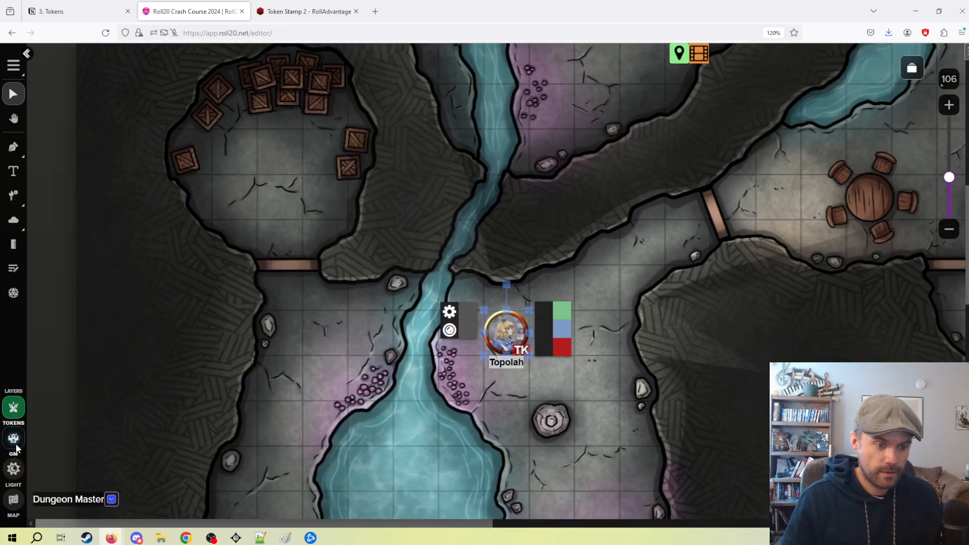
Draw a small red (#ff0000) elliptical wall of regular thickness around the torch on the lighting layer.
{"action": "left_click", "coordinate": [14, 469]}
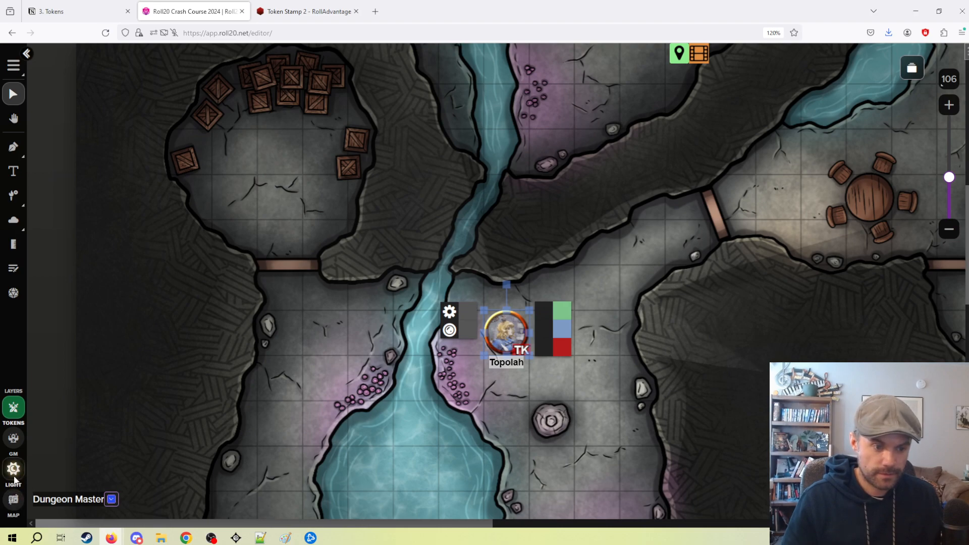
{"action": "left_click", "coordinate": [15, 147]}
{"action": "left_click", "coordinate": [80, 225]}
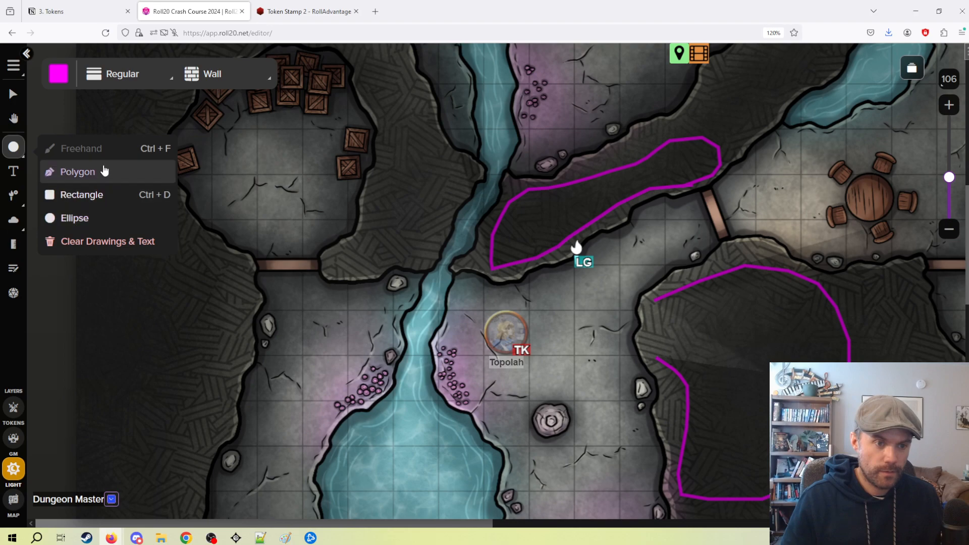
{"action": "left_click", "coordinate": [58, 73]}
{"action": "left_click", "coordinate": [57, 105]}
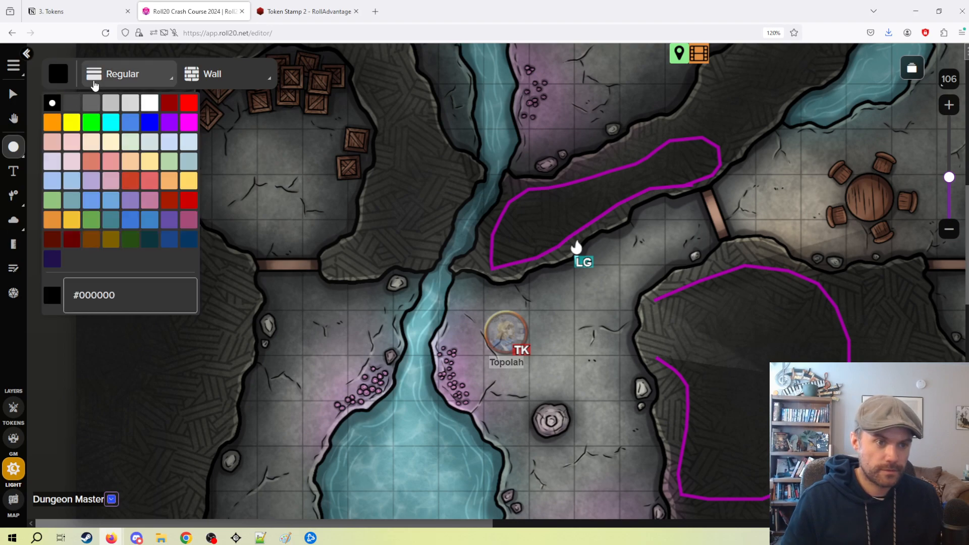
{"action": "left_click", "coordinate": [187, 103]}
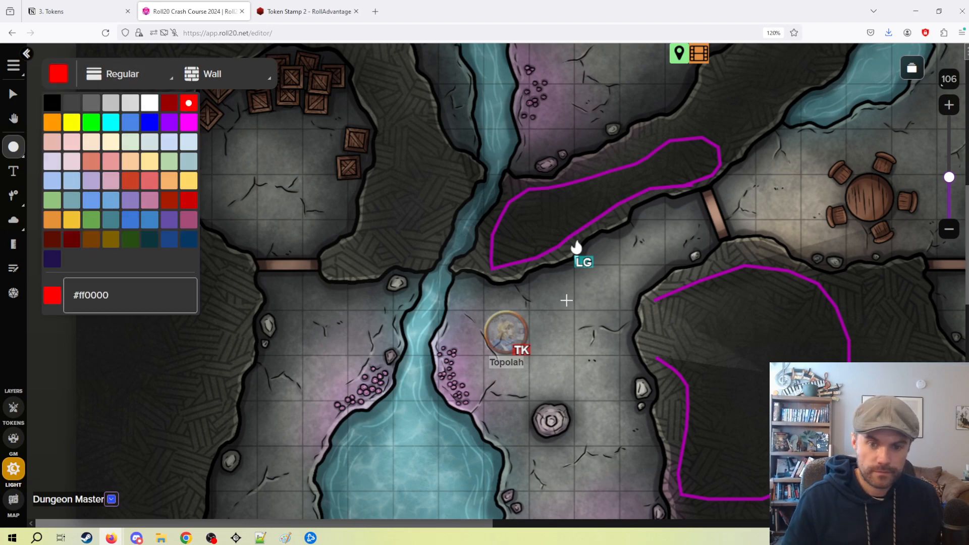
{"action": "mouse_move", "coordinate": [610, 239]}
{"action": "left_mouse_down"}
{"action": "mouse_move", "coordinate": [636, 265]}
{"action": "mouse_move", "coordinate": [583, 265]}
{"action": "left_mouse_up"}
{"action": "left_click", "coordinate": [7, 96]}
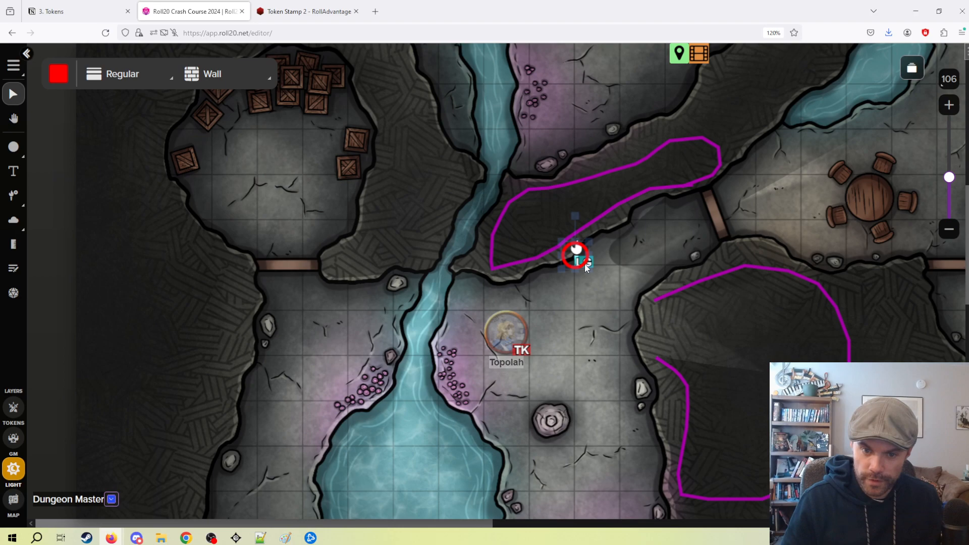
Move the torch light from the lighting layer to the map layer.
{"action": "right_click", "coordinate": [572, 263]}
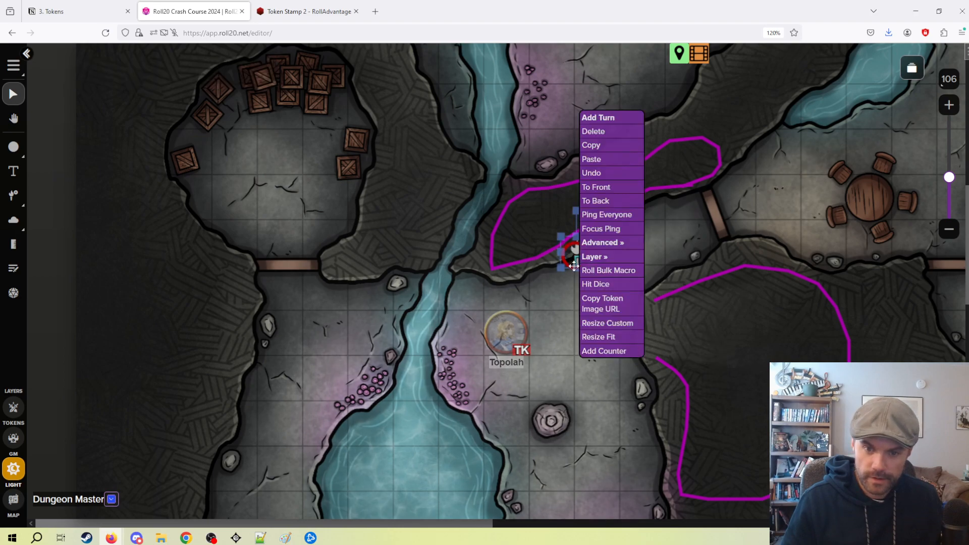
{"action": "mouse_move", "coordinate": [596, 256]}
{"action": "left_click", "coordinate": [664, 243]}
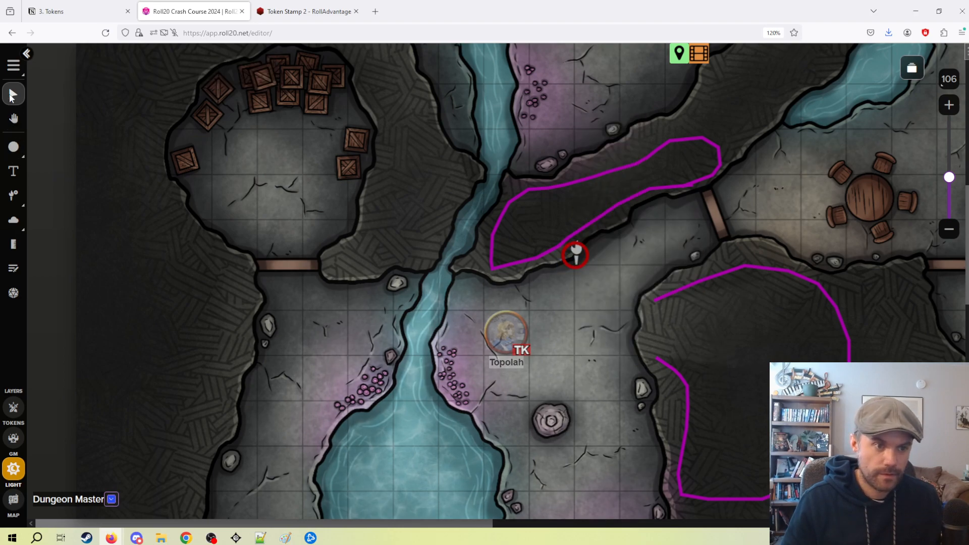
Preview the map as Topolah with the torch walled in, move the token one square down and right, and exit the preview.
{"action": "left_click", "coordinate": [14, 407]}
{"action": "left_click", "coordinate": [526, 324]}
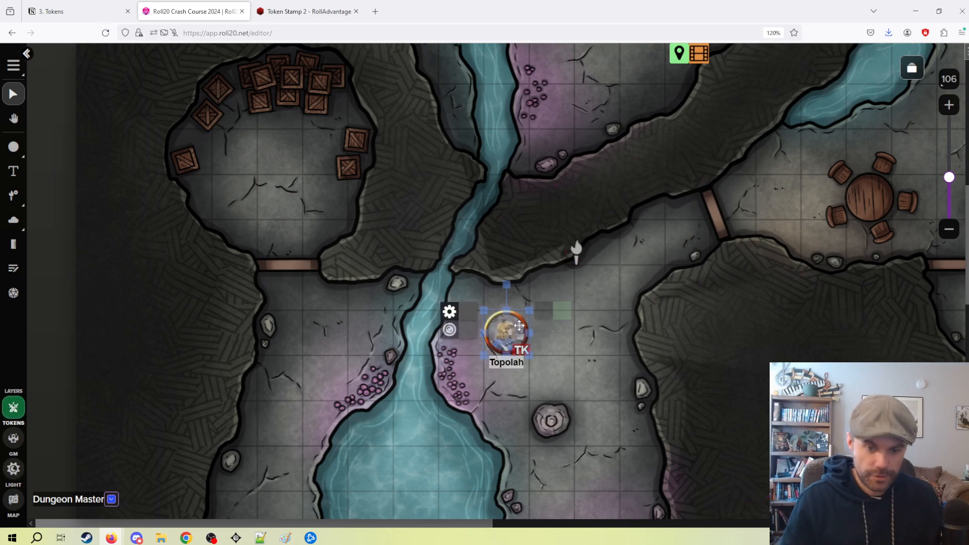
{"action": "key", "text": "ctrl+l"}
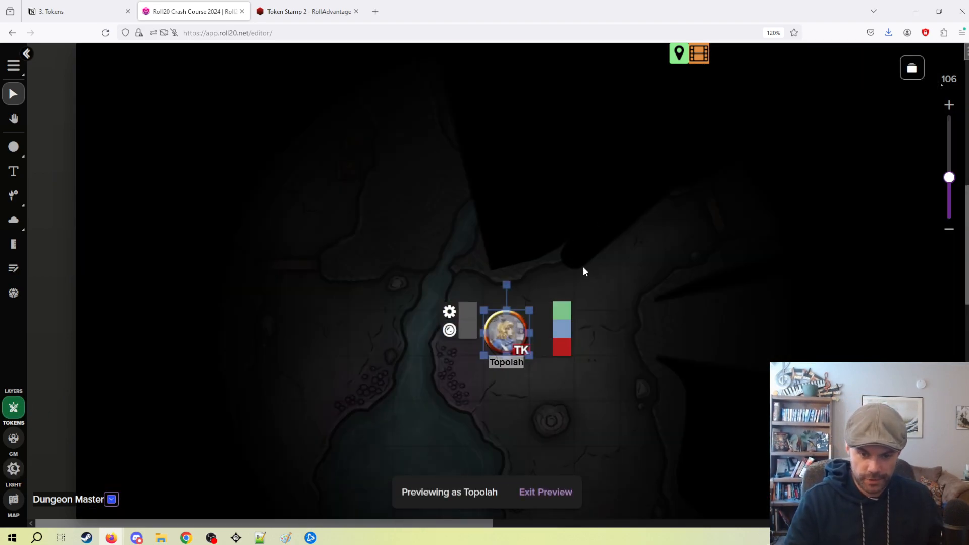
{"action": "left_click_drag", "start_coordinate": [522, 331], "coordinate": [551, 379]}
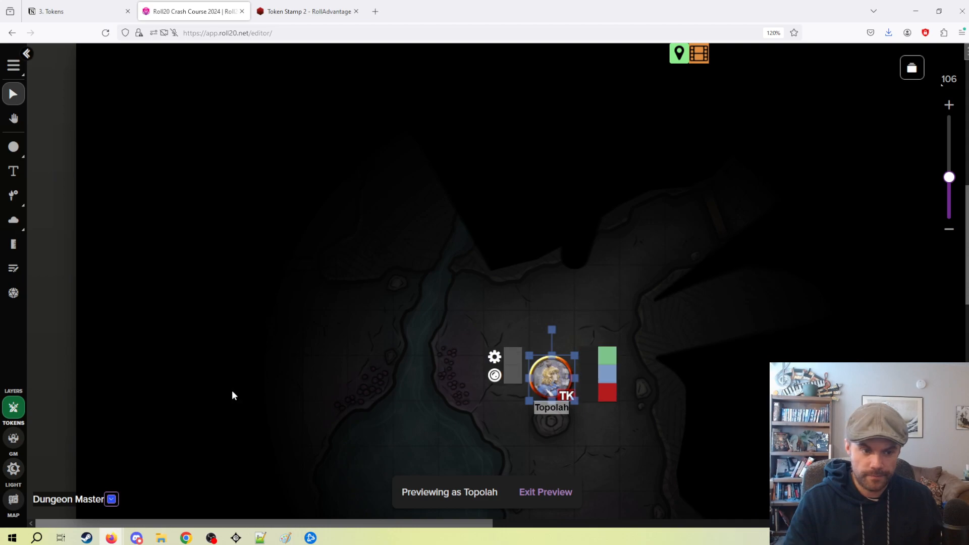
{"action": "left_click", "coordinate": [556, 344]}
{"action": "left_click", "coordinate": [14, 469]}
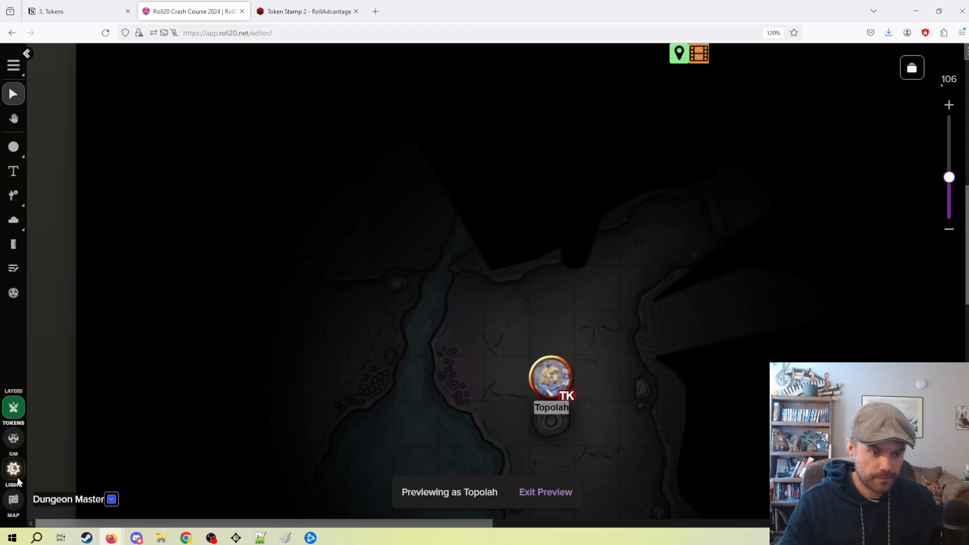
{"action": "left_click", "coordinate": [536, 492]}
Move the red circular wall off the torch and delete it from the lighting layer.
{"action": "left_click", "coordinate": [580, 265]}
{"action": "left_click_drag", "start_coordinate": [580, 265], "coordinate": [515, 321]}
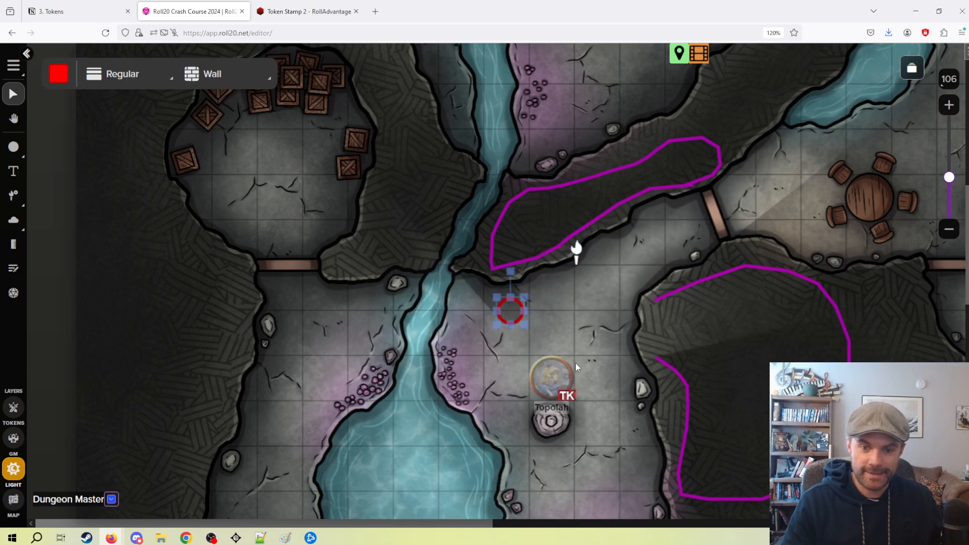
{"action": "key", "text": "Delete"}
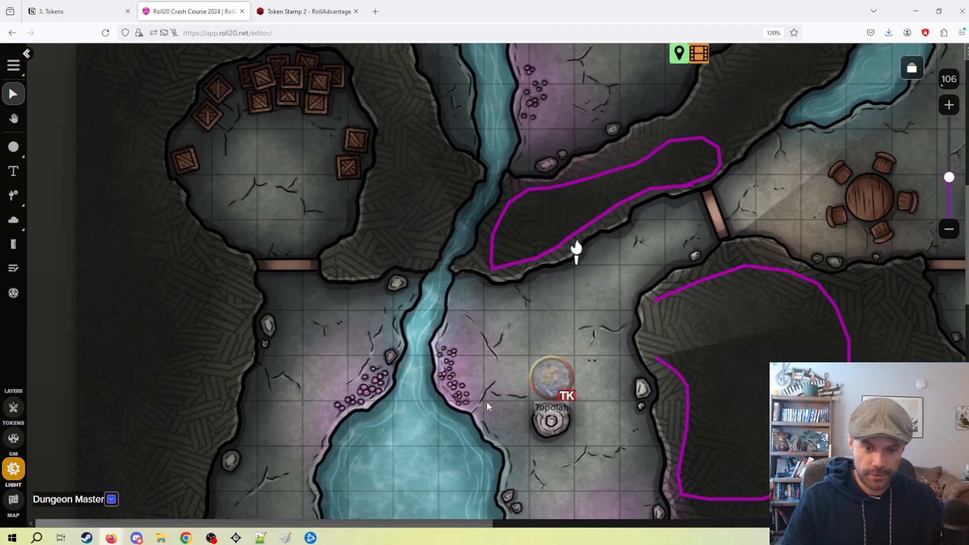
Preview the map as Topolah without the circular wall, move the token one square up, and exit the preview.
{"action": "left_click", "coordinate": [13, 407]}
{"action": "left_click", "coordinate": [559, 377]}
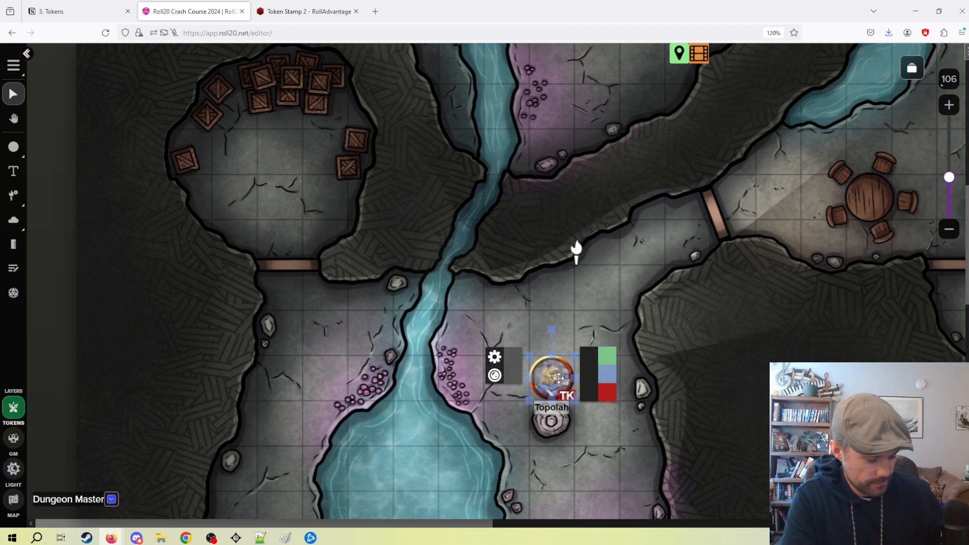
{"action": "key", "text": "ctrl+l"}
{"action": "left_click_drag", "start_coordinate": [559, 378], "coordinate": [285, 377]}
{"action": "scroll", "coordinate": [539, 285], "scroll_direction": "down", "scroll_amount": 2}
{"action": "left_click_drag", "start_coordinate": [267, 272], "coordinate": [536, 268]}
{"action": "left_click_drag", "start_coordinate": [511, 333], "coordinate": [510, 334]}
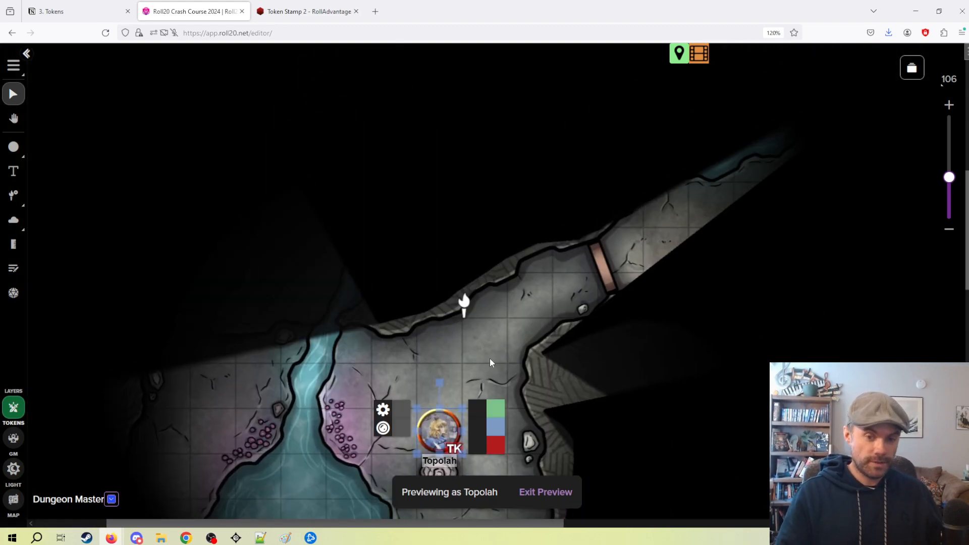
{"action": "left_click_drag", "start_coordinate": [439, 429], "coordinate": [483, 384]}
{"action": "key", "text": "Left"}
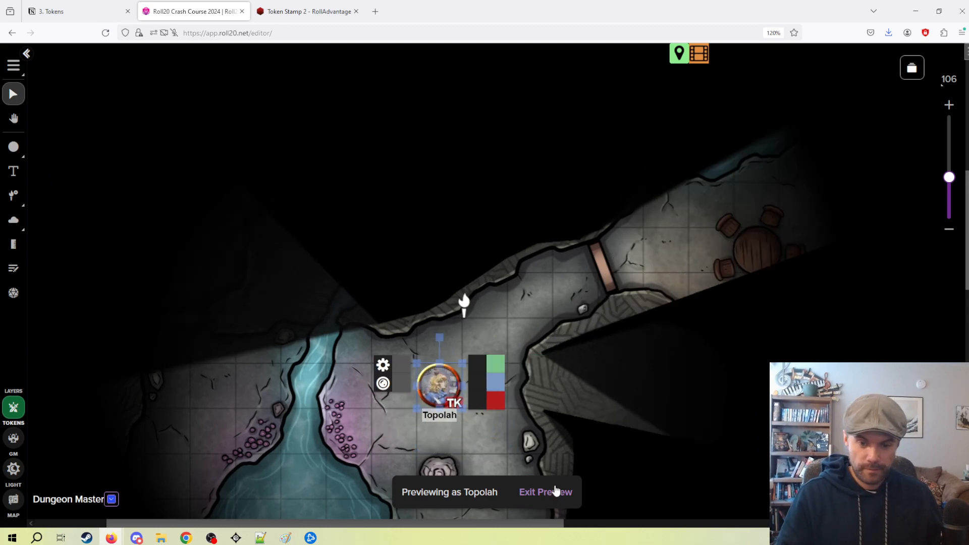
{"action": "left_click", "coordinate": [553, 493]}
Delete the torch light from the map layer.
{"action": "left_click", "coordinate": [13, 469]}
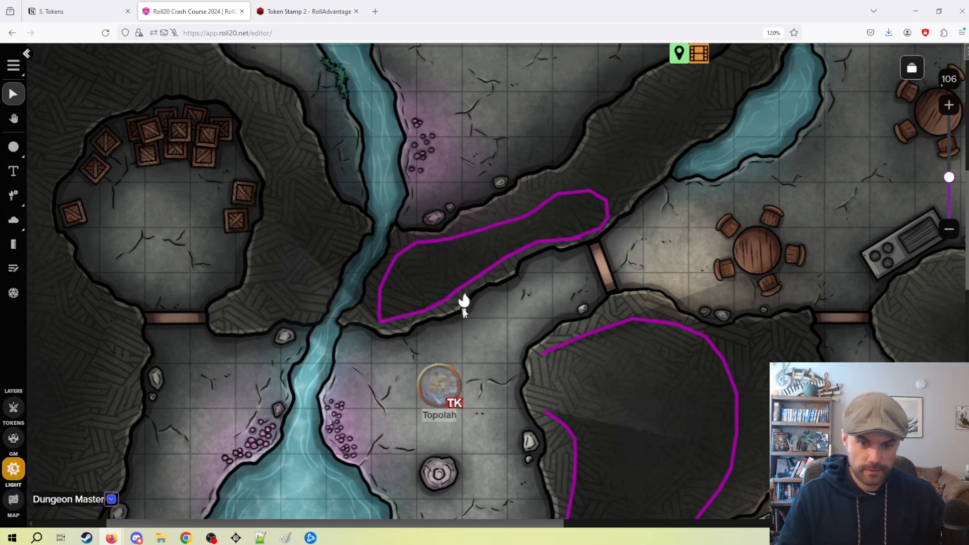
{"action": "left_click", "coordinate": [19, 499]}
{"action": "left_click", "coordinate": [467, 308]}
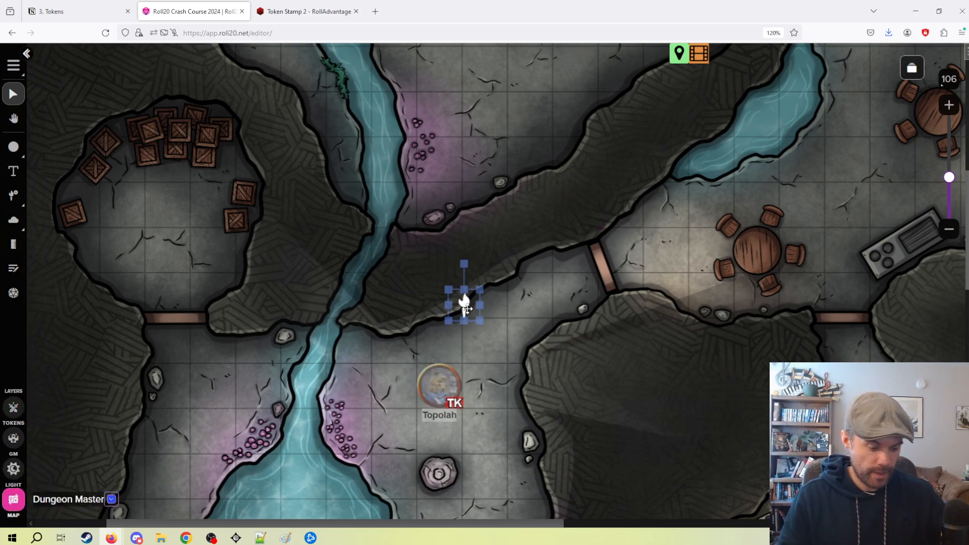
{"action": "key", "text": "Delete"}
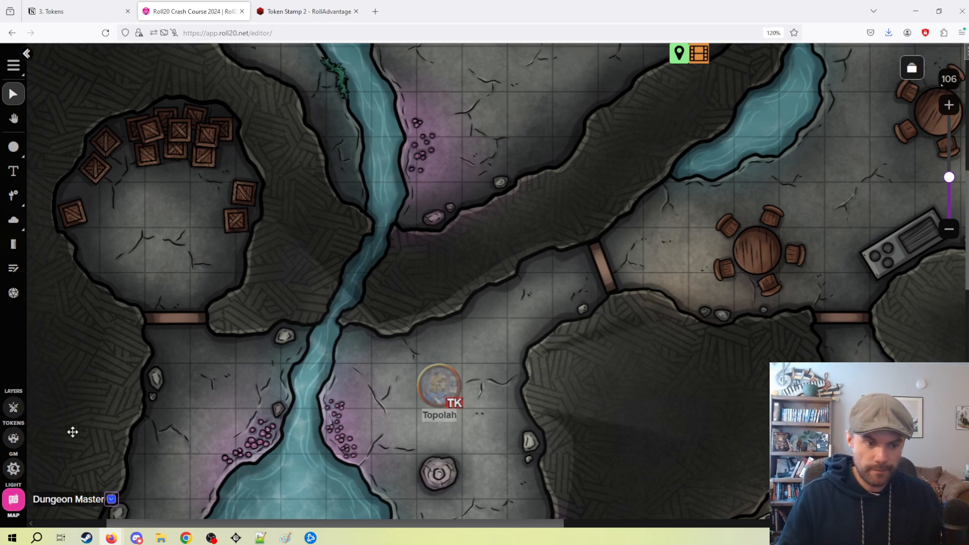
On the token layer, preview the map as Topolah without the torch, move the token one square down and left, exit the preview, and deselect it.
{"action": "left_click", "coordinate": [13, 407]}
{"action": "left_click", "coordinate": [454, 383]}
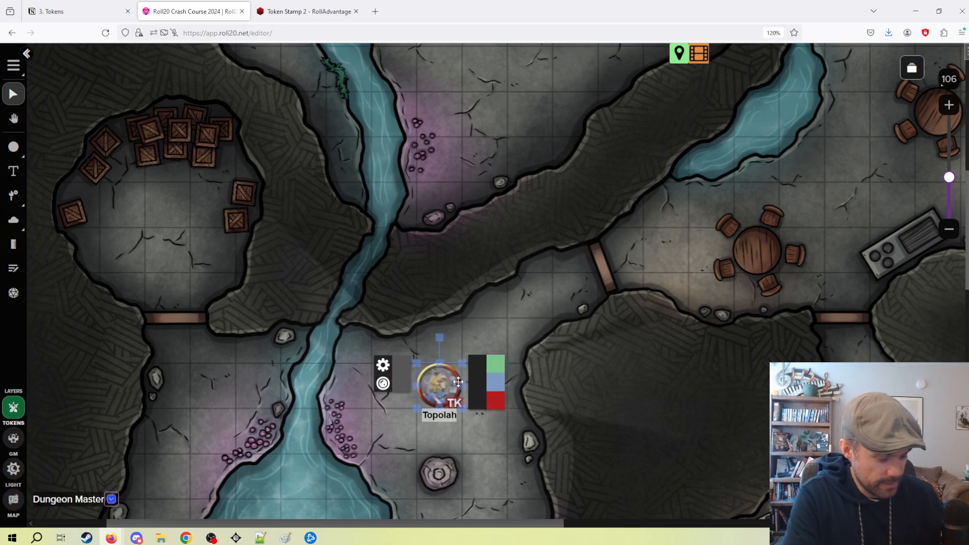
{"action": "key", "text": "ctrl+l"}
{"action": "left_click_drag", "start_coordinate": [444, 391], "coordinate": [399, 438]}
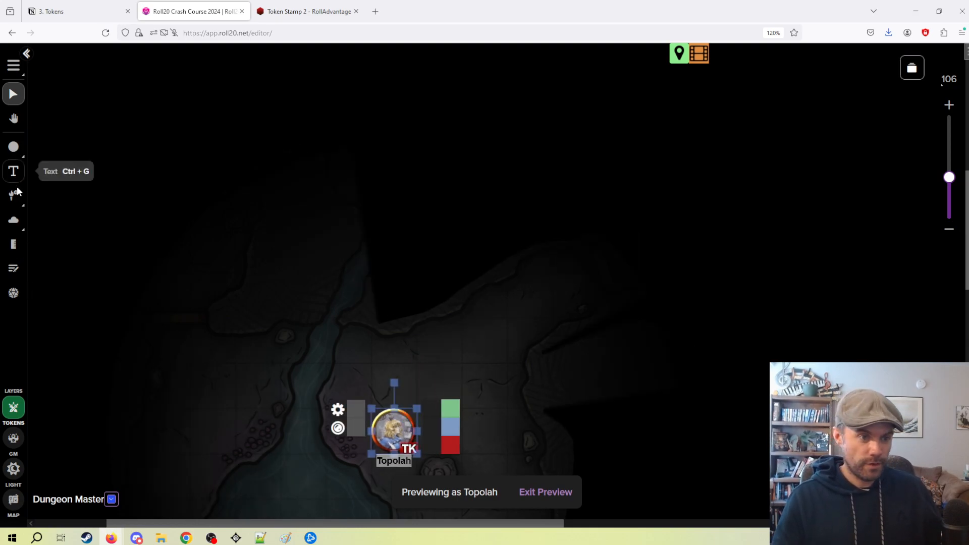
{"action": "left_click", "coordinate": [554, 492]}
{"action": "left_click_drag", "start_coordinate": [547, 194], "coordinate": [484, 163]}
{"action": "left_click_drag", "start_coordinate": [404, 97], "coordinate": [493, 254]}
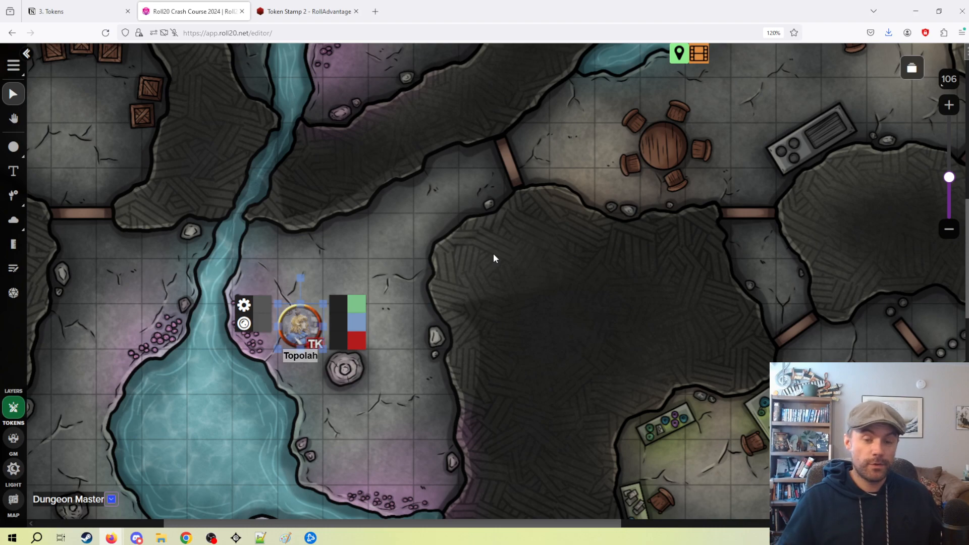
{"action": "left_click", "coordinate": [474, 257]}
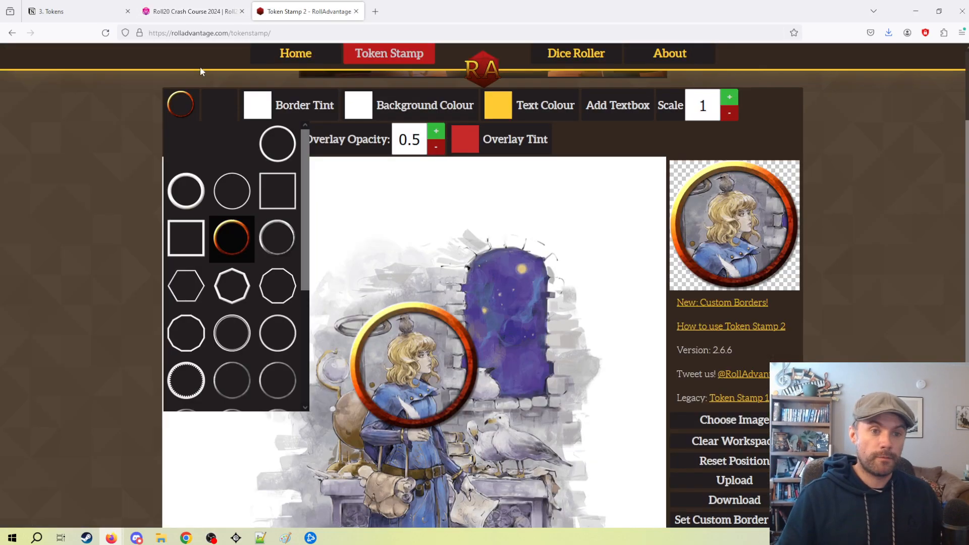
Look at the framed portrait on the Token Stamp 2 page and return to the Roll20 map.
{"action": "left_click", "coordinate": [312, 12]}
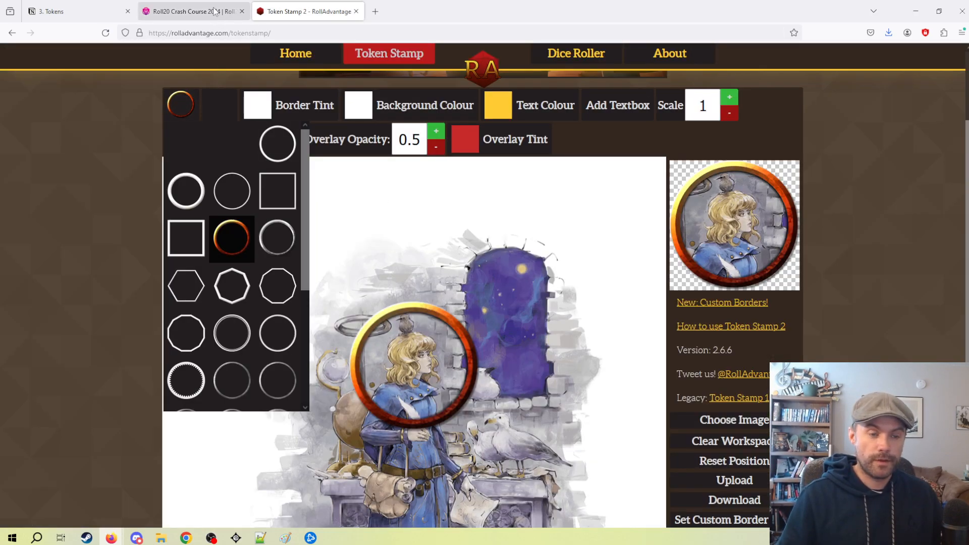
{"action": "left_click", "coordinate": [191, 11]}
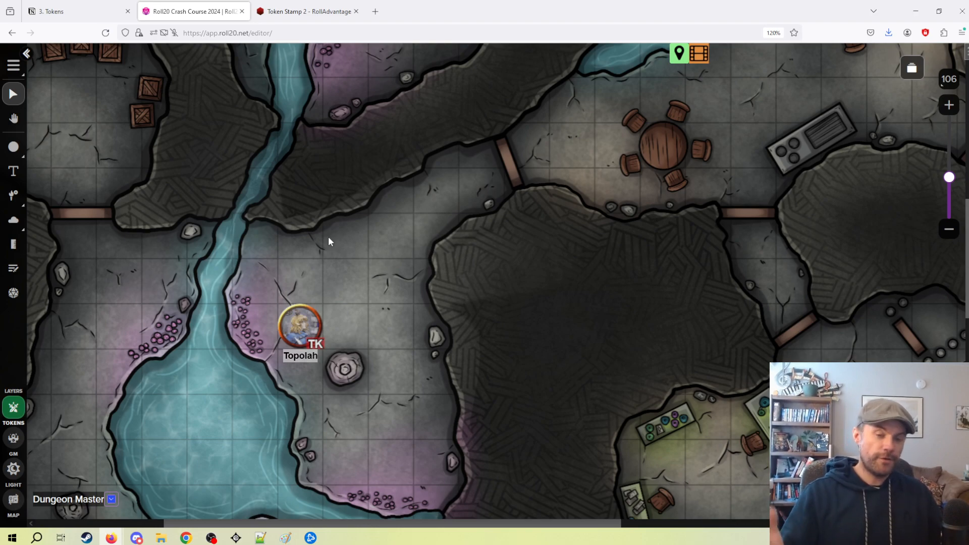
{"action": "left_click", "coordinate": [308, 11]}
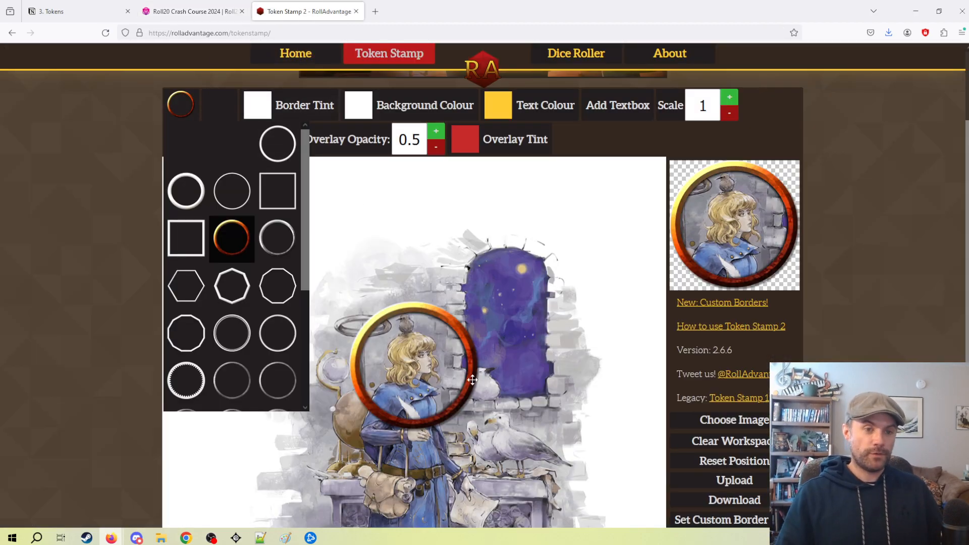
{"action": "left_click", "coordinate": [193, 11]}
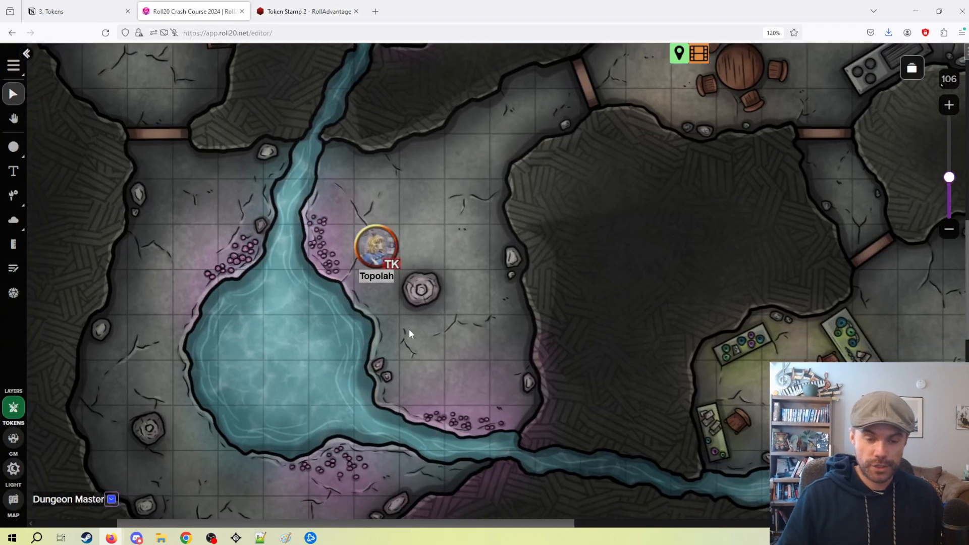
{"action": "left_click_drag", "start_coordinate": [409, 328], "coordinate": [544, 173]}
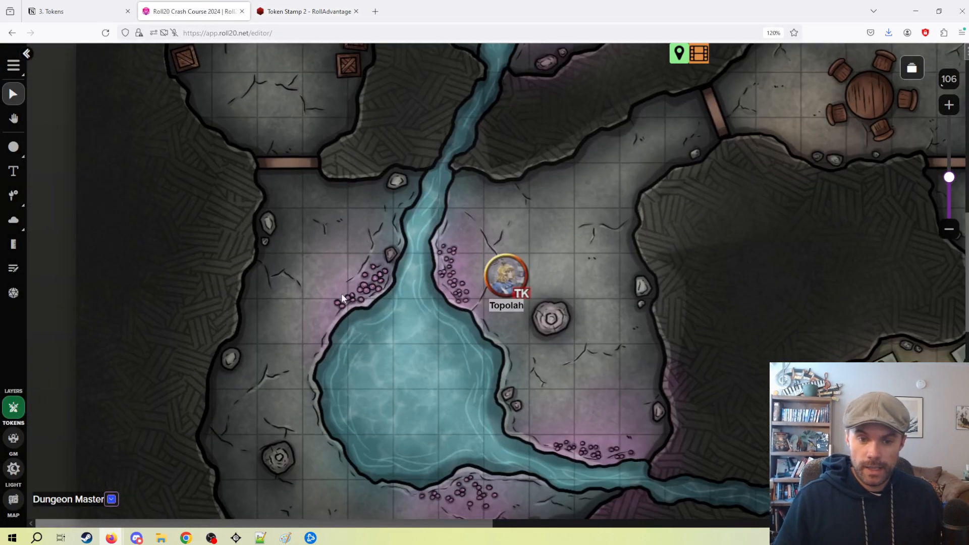
{"action": "left_click_drag", "start_coordinate": [367, 269], "coordinate": [307, 239]}
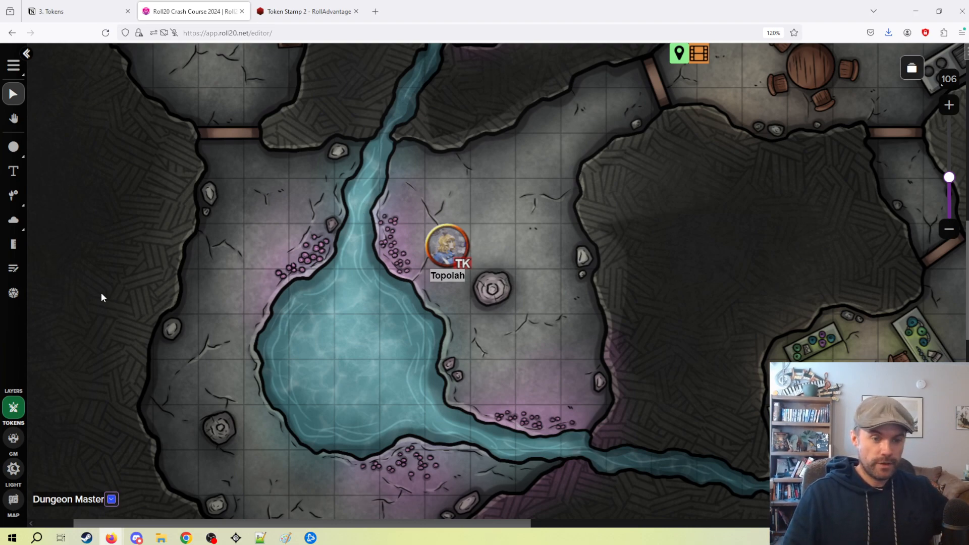
Add the Topolah token to the turn order, reposition the Turn Order window, and close it.
{"action": "left_click", "coordinate": [448, 246]}
{"action": "left_click", "coordinate": [394, 241]}
{"action": "right_click", "coordinate": [456, 250]}
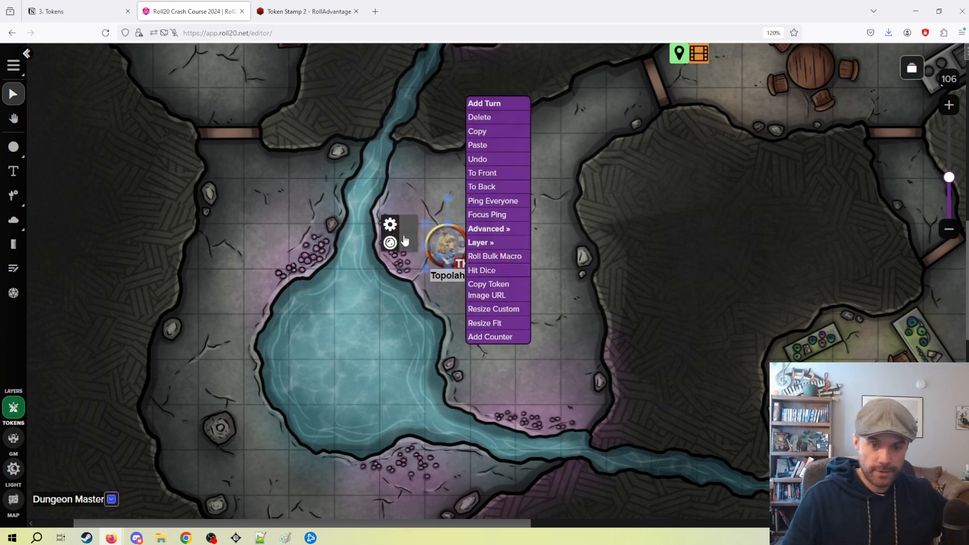
{"action": "left_click", "coordinate": [515, 101]}
{"action": "left_click", "coordinate": [362, 302]}
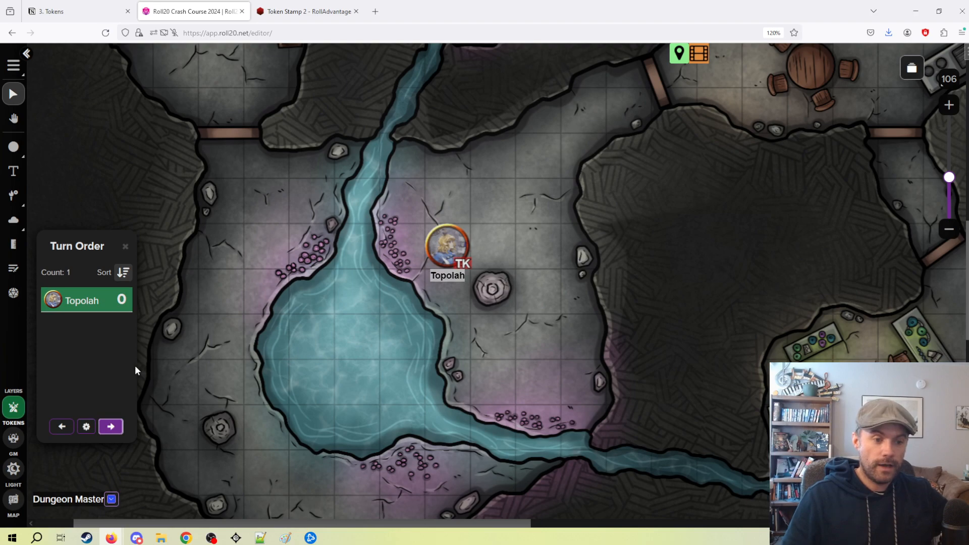
{"action": "left_click_drag", "start_coordinate": [54, 318], "coordinate": [210, 218]}
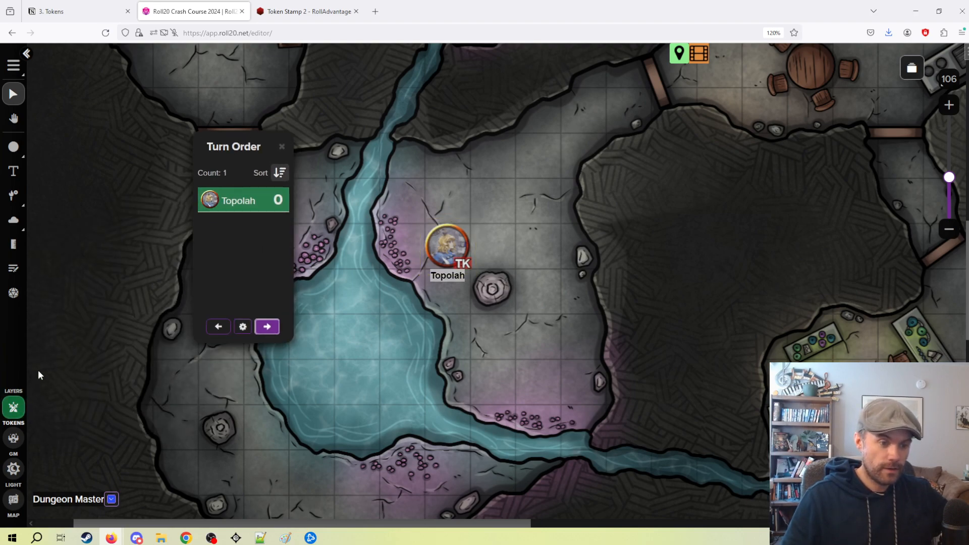
{"action": "left_click", "coordinate": [282, 147]}
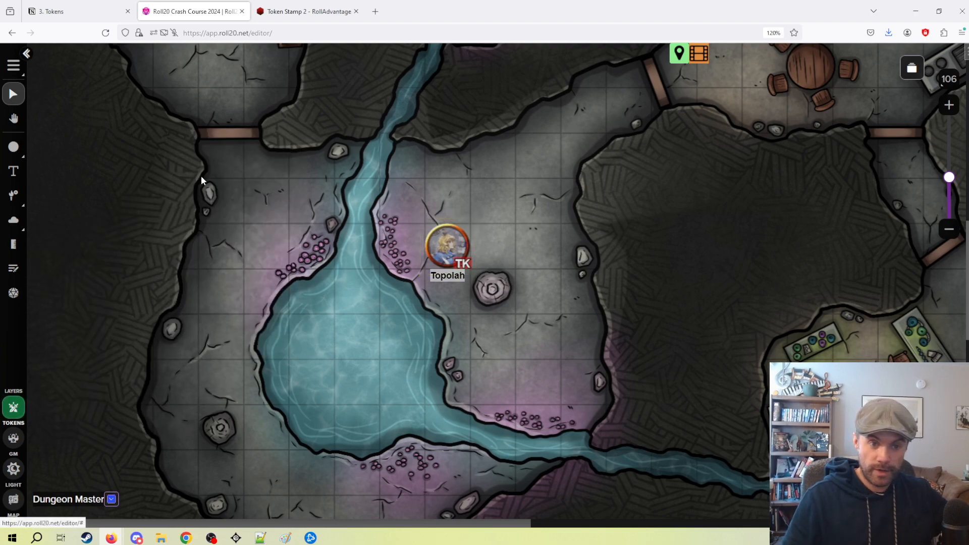
Reopen the turn order, enlarge its window, and toggle the sort direction back and forth.
{"action": "left_click", "coordinate": [14, 269]}
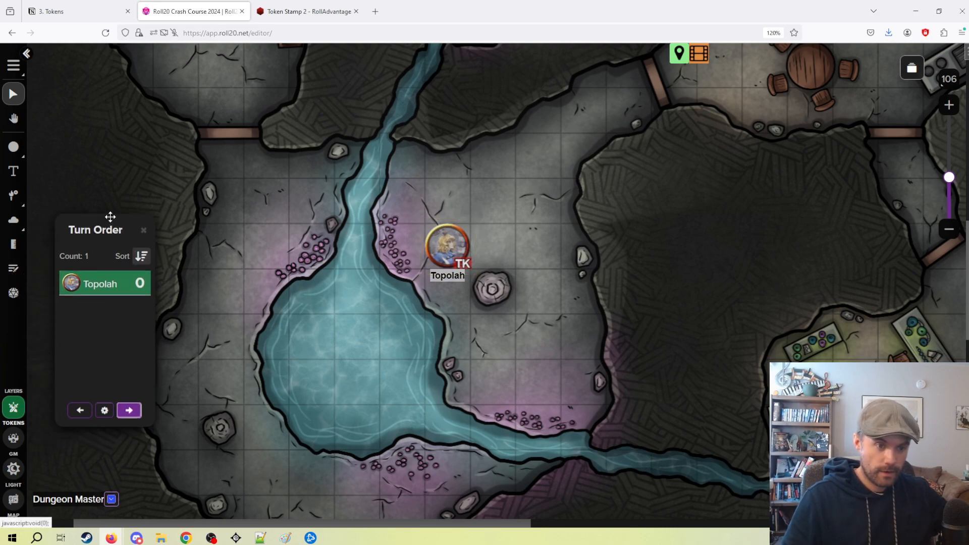
{"action": "left_click_drag", "start_coordinate": [221, 357], "coordinate": [450, 432]}
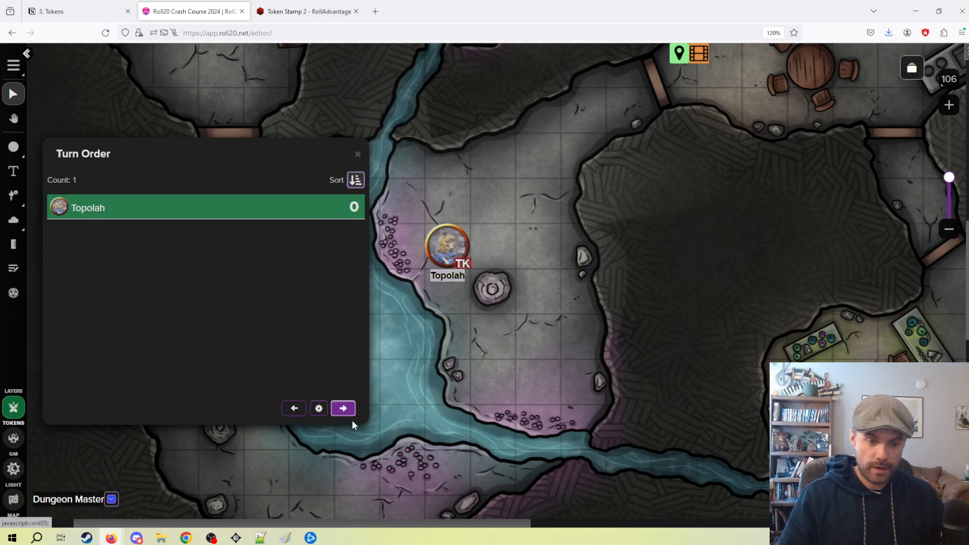
{"action": "left_click", "coordinate": [355, 180]}
{"action": "left_click", "coordinate": [354, 181]}
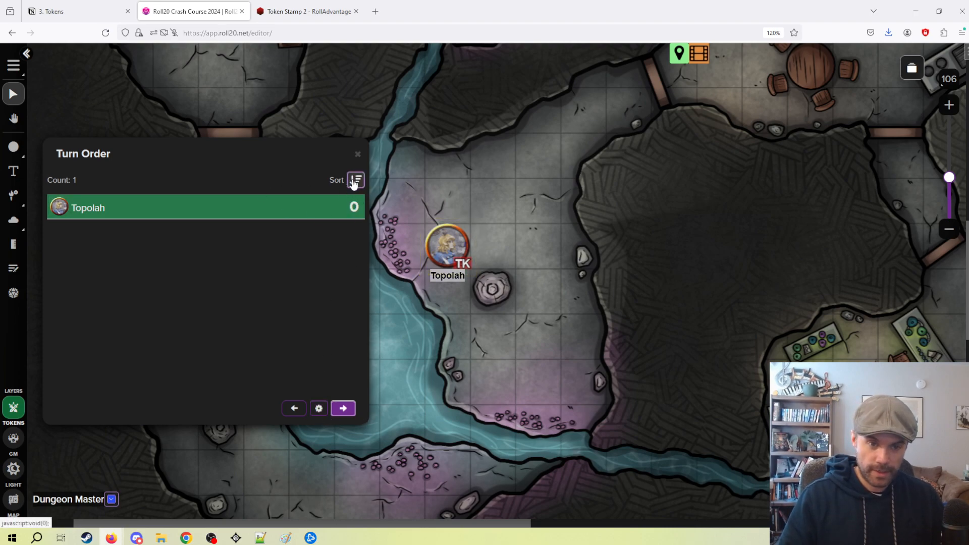
{"action": "left_click", "coordinate": [356, 181]}
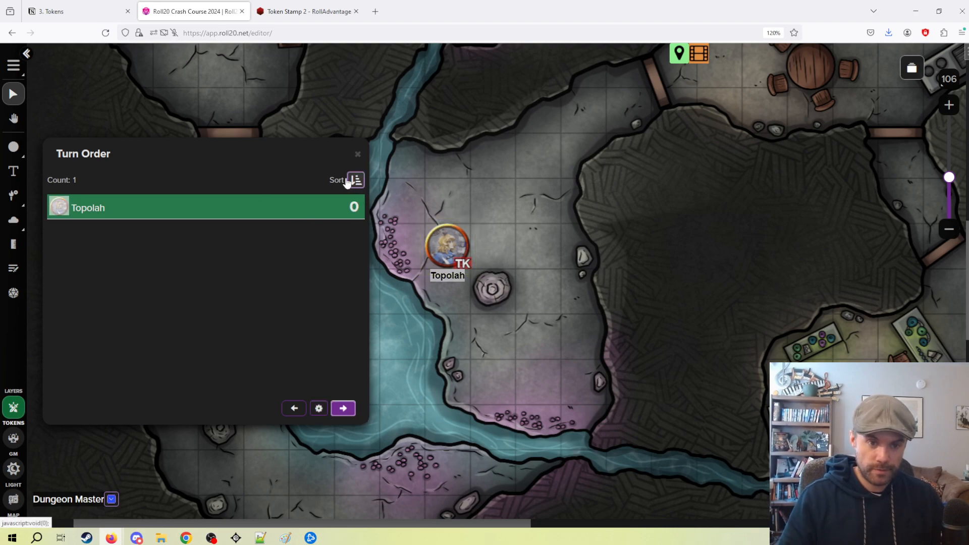
Sort the turn order numerically ascending in its settings, and close both the settings and the turn order.
{"action": "left_click", "coordinate": [318, 408]}
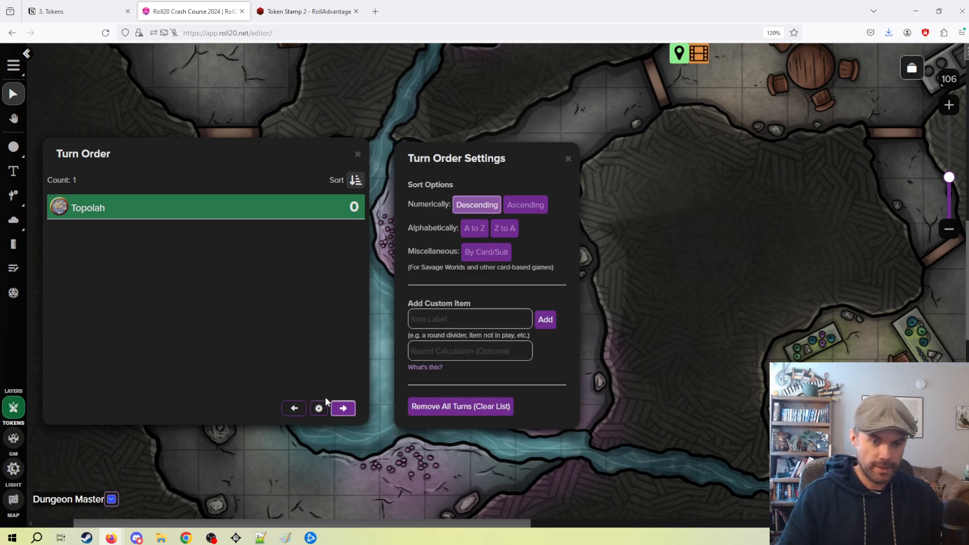
{"action": "left_click", "coordinate": [533, 210]}
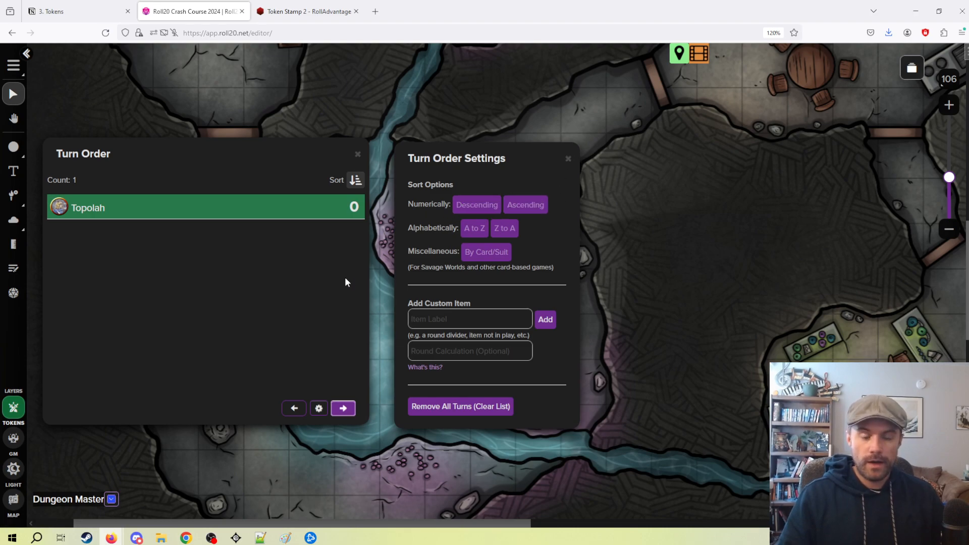
{"action": "left_click", "coordinate": [568, 158]}
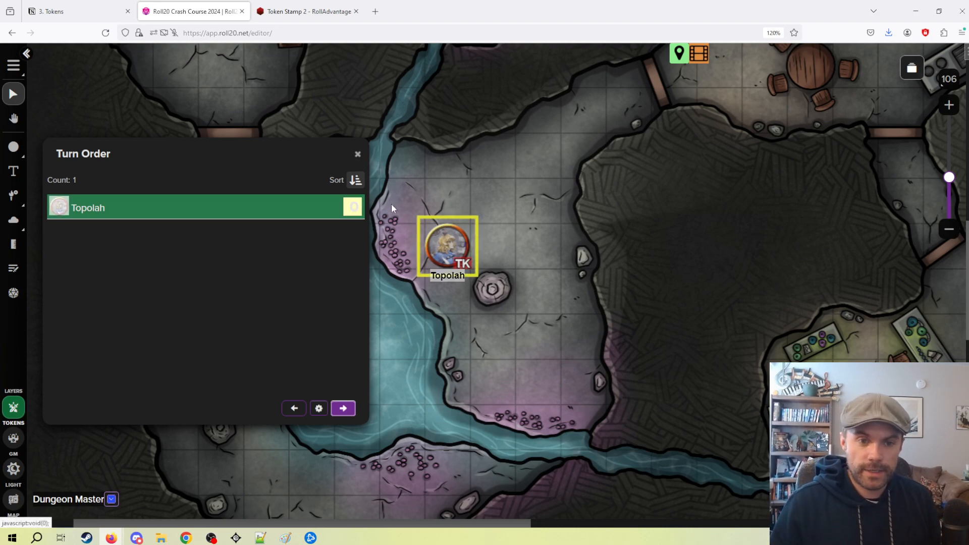
{"action": "left_click", "coordinate": [358, 155]}
Move the Topolah token to the GM layer.
{"action": "left_click_drag", "start_coordinate": [460, 165], "coordinate": [404, 127]}
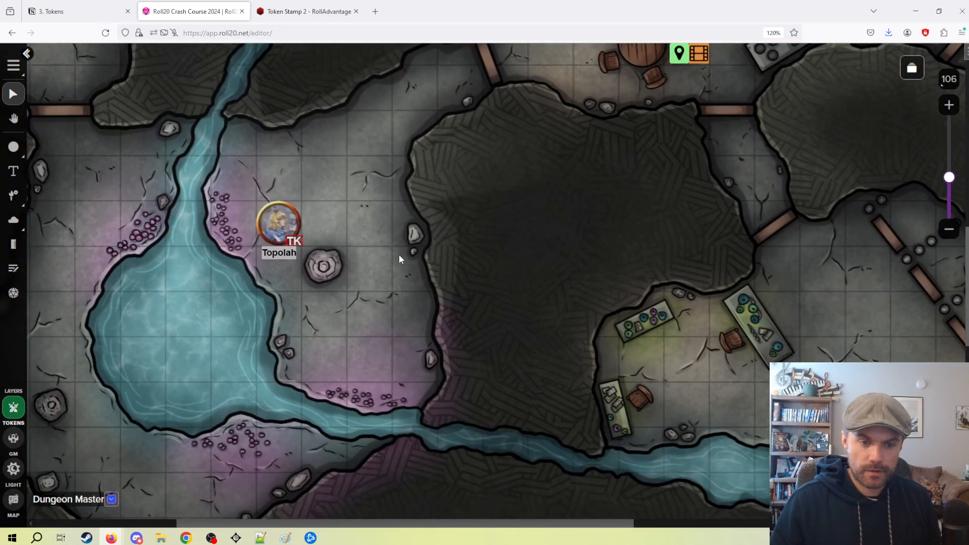
{"action": "left_click_drag", "start_coordinate": [396, 242], "coordinate": [452, 209]}
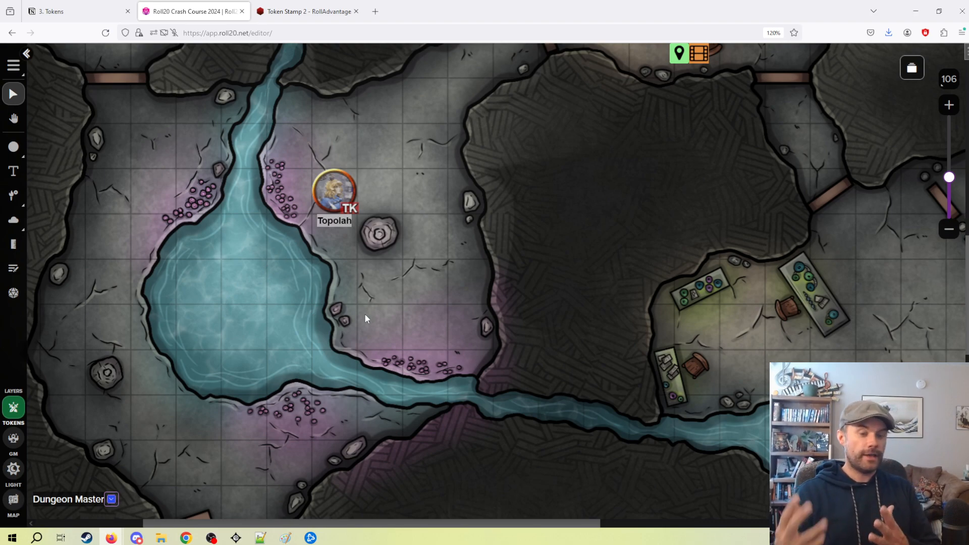
{"action": "left_click_drag", "start_coordinate": [397, 236], "coordinate": [462, 184]}
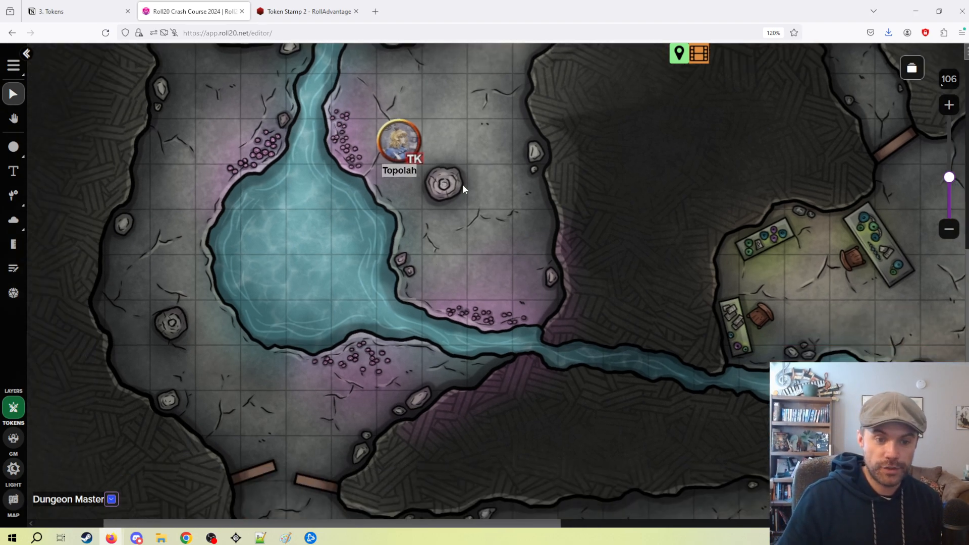
{"action": "right_click", "coordinate": [399, 143]}
{"action": "left_click_drag", "start_coordinate": [522, 240], "coordinate": [518, 340]}
{"action": "right_click", "coordinate": [376, 281]}
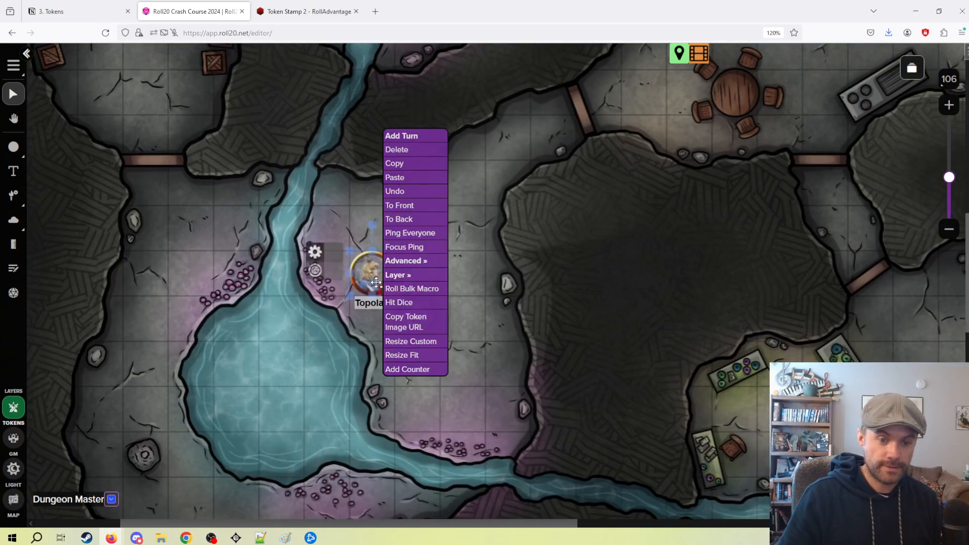
{"action": "mouse_move", "coordinate": [409, 276]}
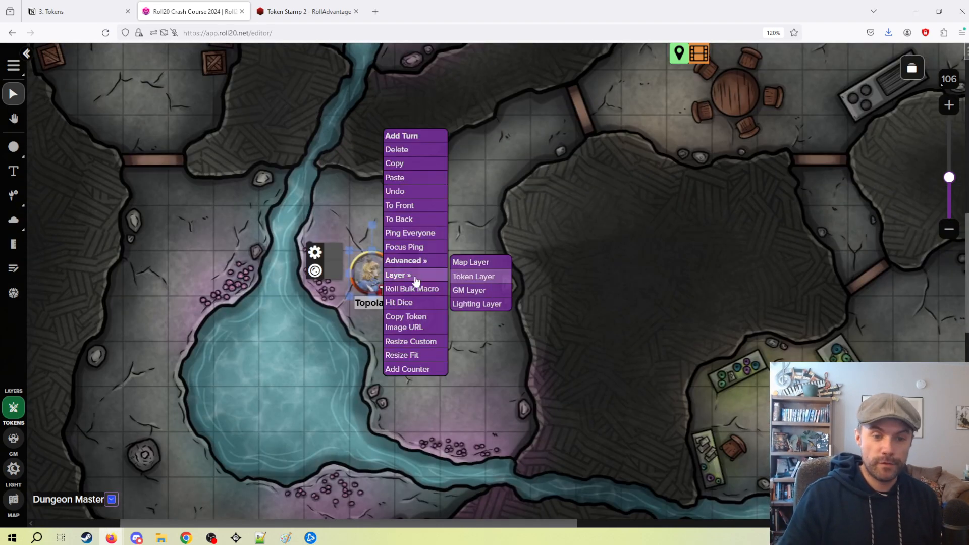
{"action": "left_click", "coordinate": [486, 291]}
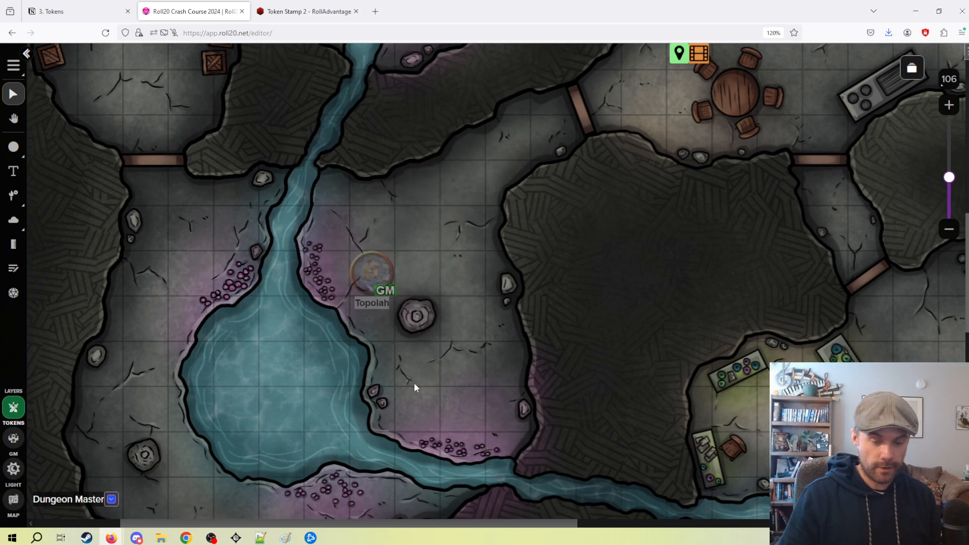
{"action": "left_click_drag", "start_coordinate": [423, 384], "coordinate": [458, 366]}
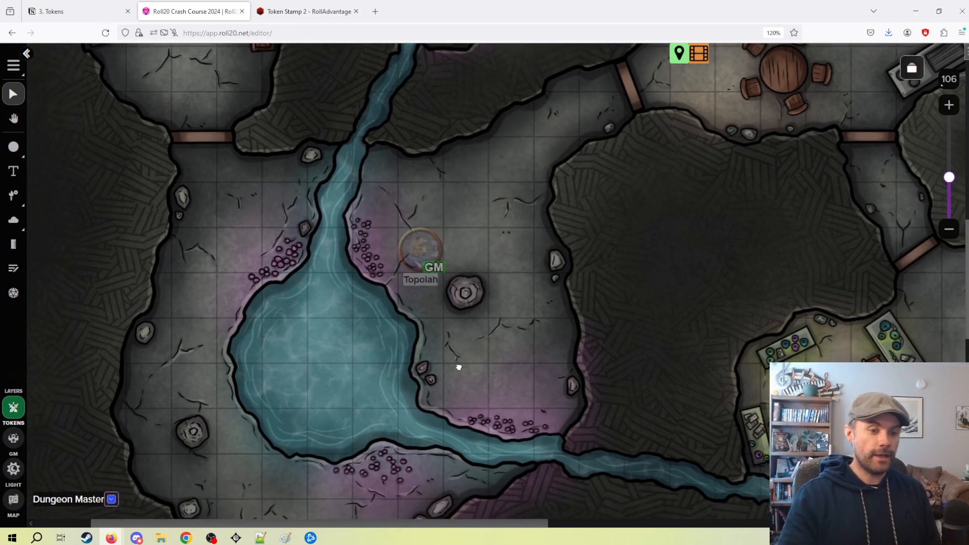
Switch to the GM layer, examine Topolah's entry in the enlarged turn order, close it, and briefly reopen and close the turn order.
{"action": "left_click", "coordinate": [17, 444]}
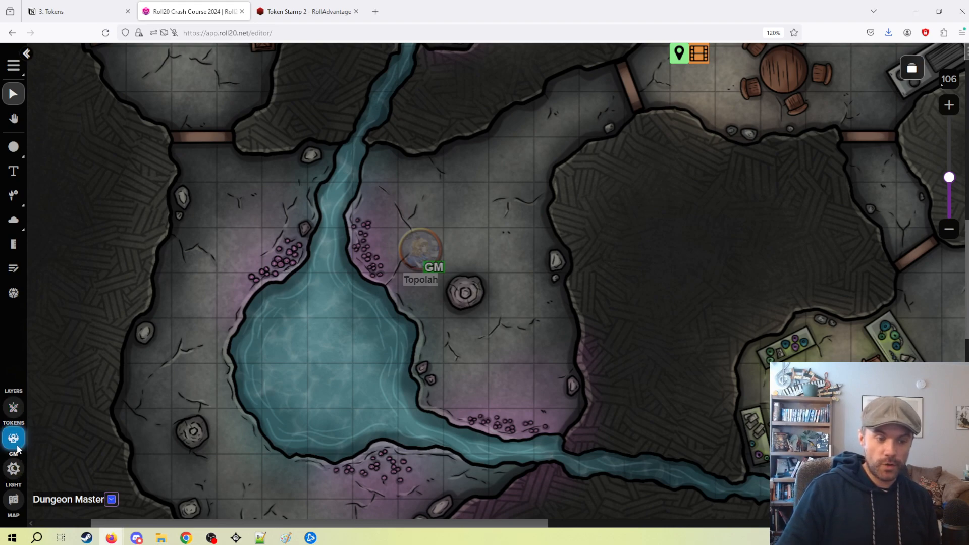
{"action": "right_click", "coordinate": [418, 249]}
{"action": "left_click", "coordinate": [388, 162]}
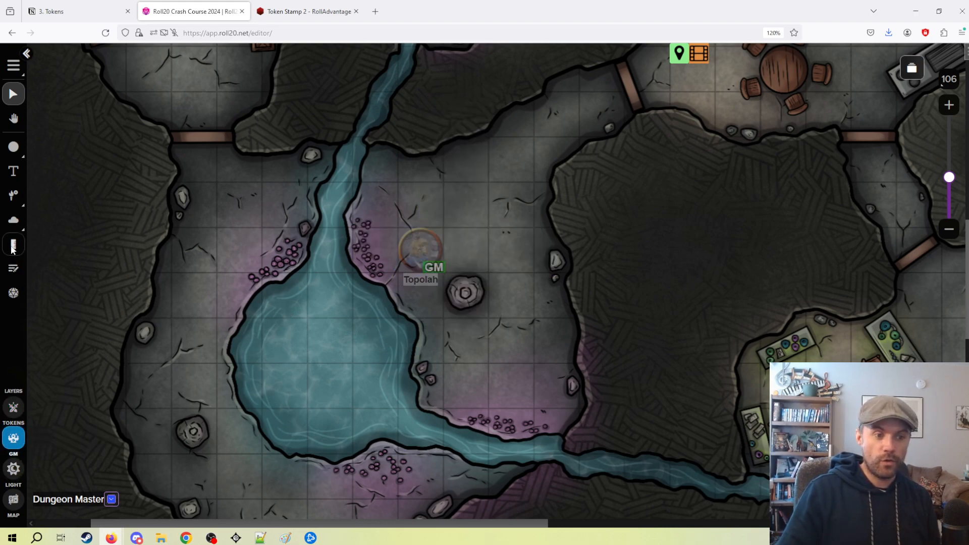
{"action": "left_click", "coordinate": [13, 269]}
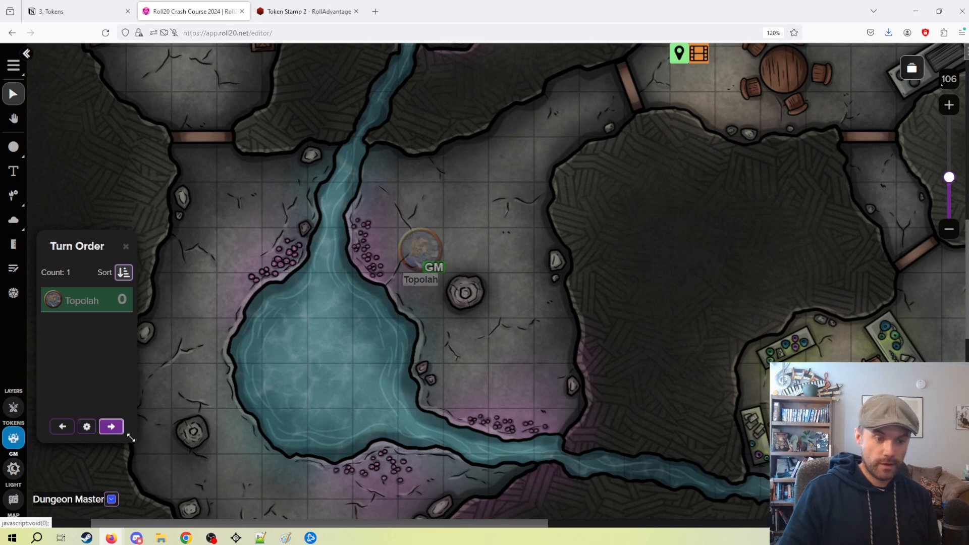
{"action": "left_click_drag", "start_coordinate": [138, 442], "coordinate": [361, 489]}
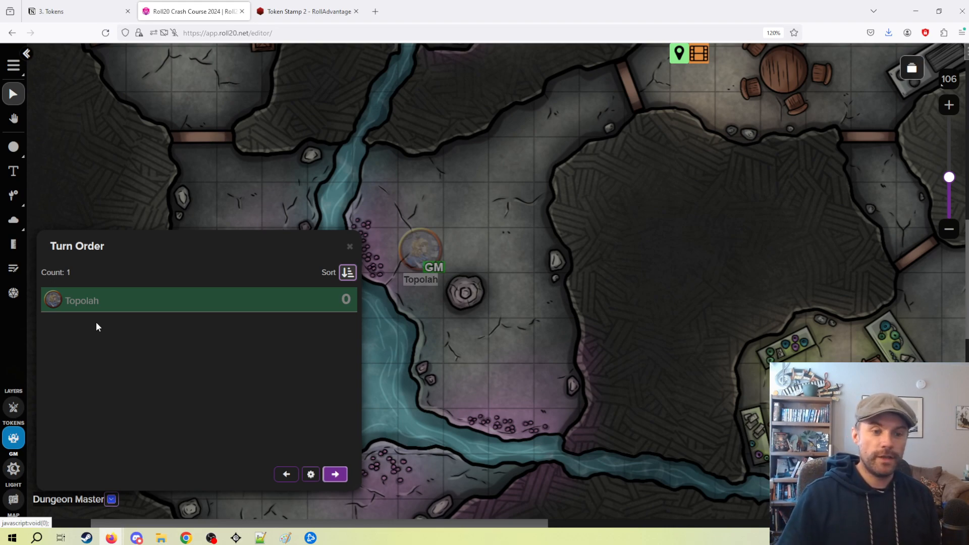
{"action": "left_click_drag", "start_coordinate": [186, 256], "coordinate": [225, 201]}
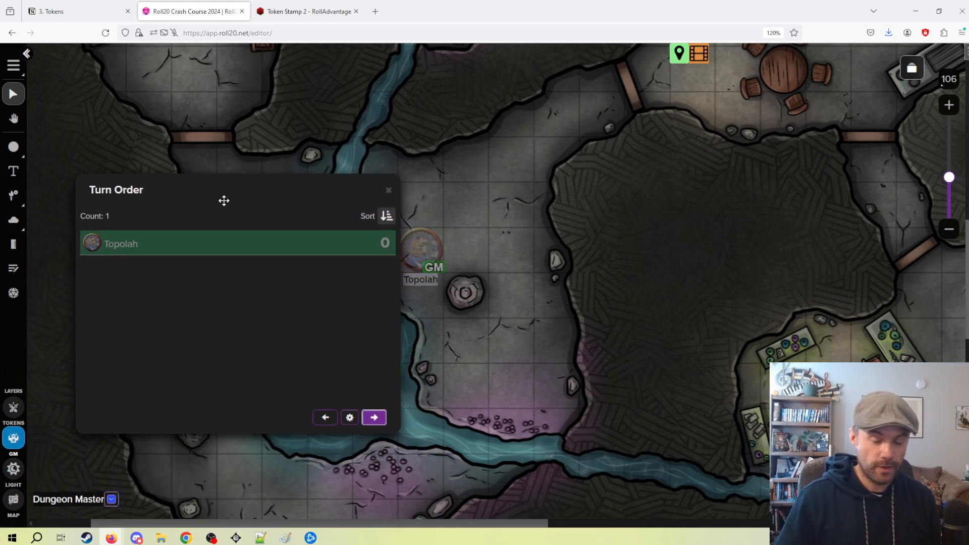
{"action": "left_click", "coordinate": [387, 191]}
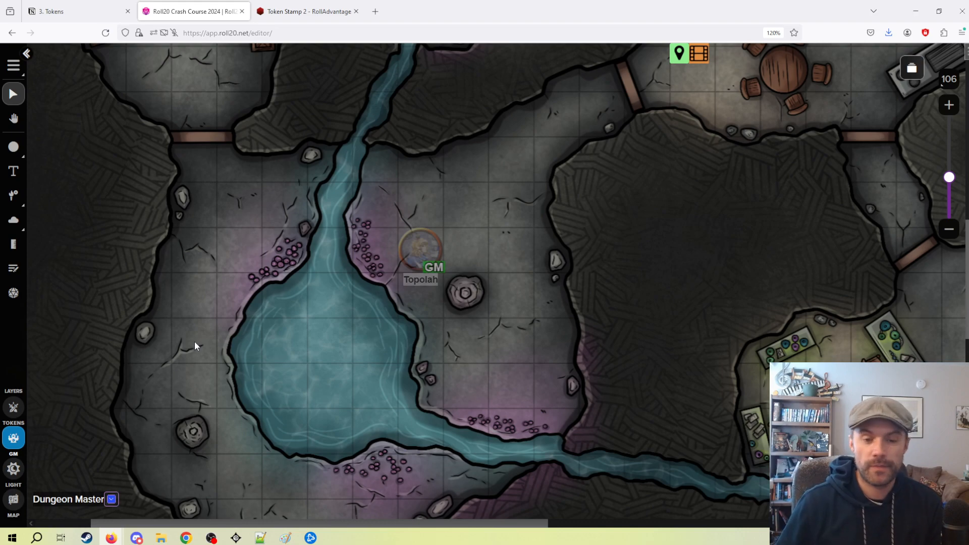
{"action": "left_click_drag", "start_coordinate": [469, 219], "coordinate": [376, 266]}
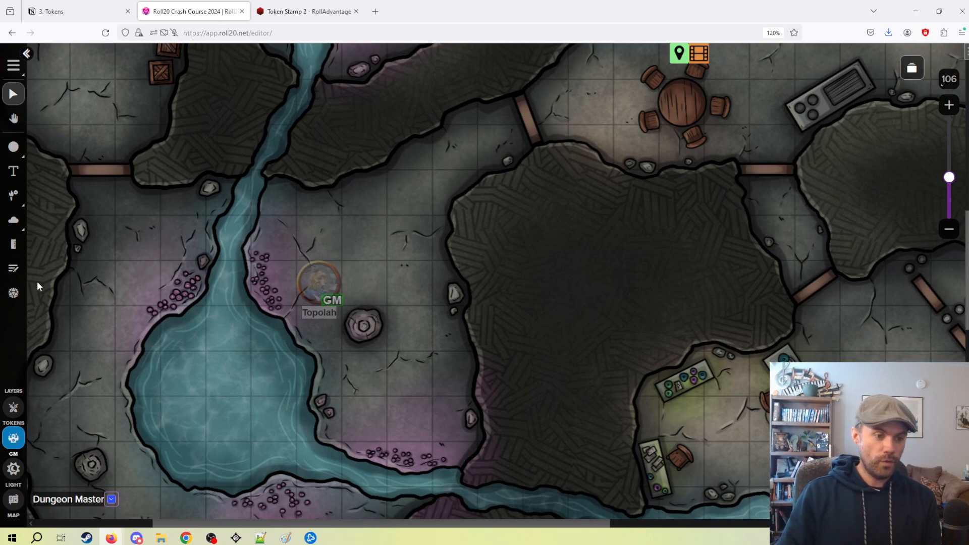
{"action": "left_click", "coordinate": [13, 268]}
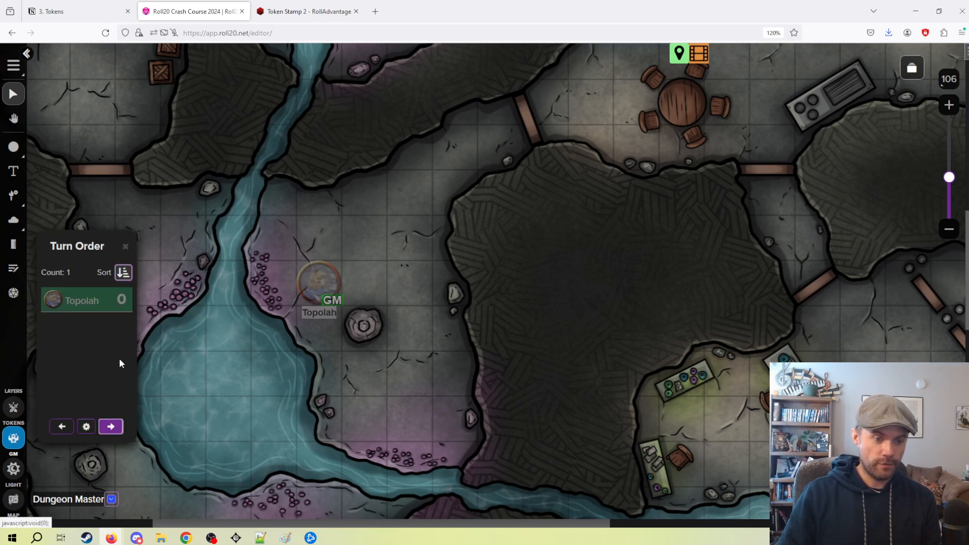
{"action": "left_click", "coordinate": [125, 247]}
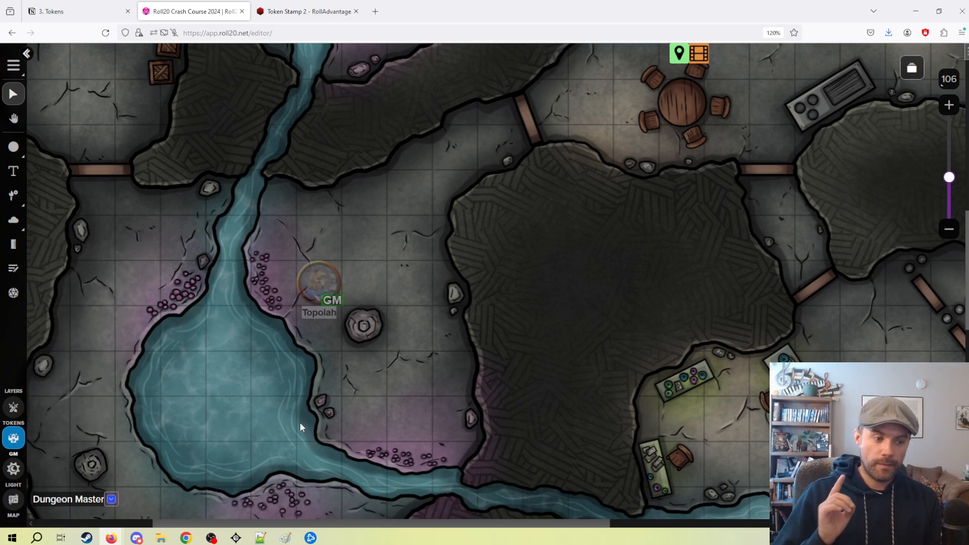